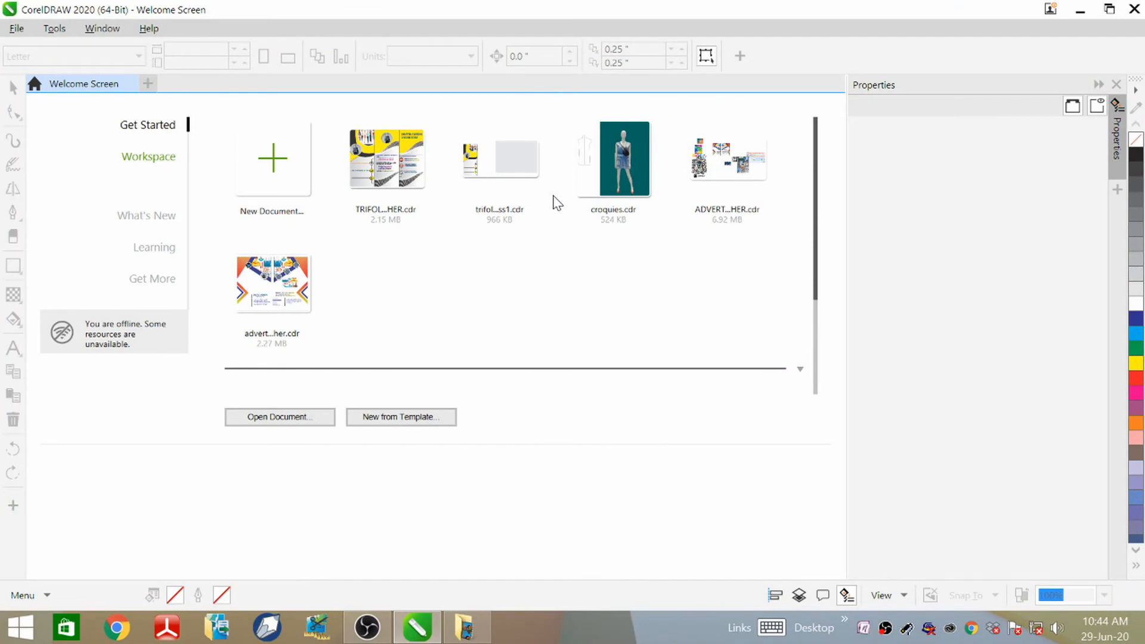
- Create a new landscape Letter document named "hang tag" in CMYK mode at 300 dpi
left_click(16, 29)
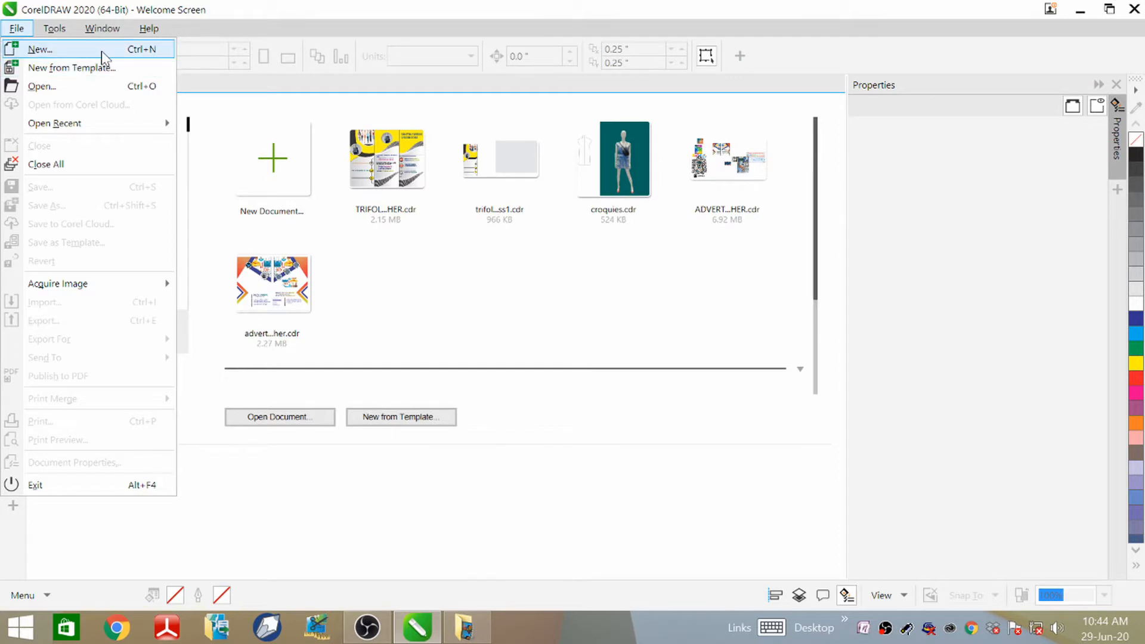
left_click(128, 49)
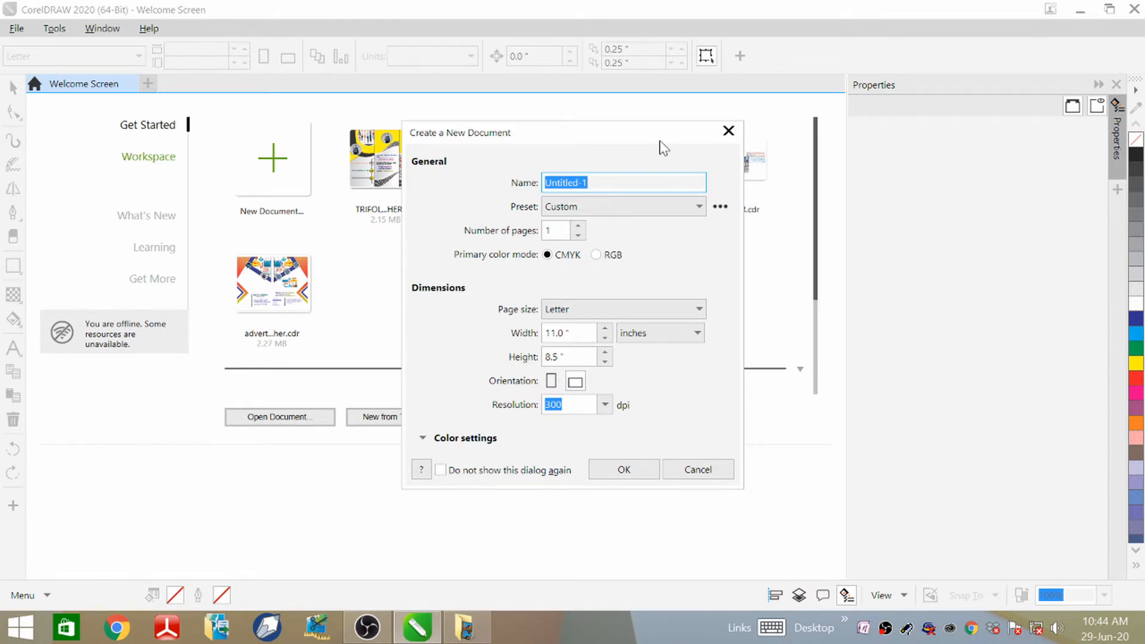
type("hang tag")
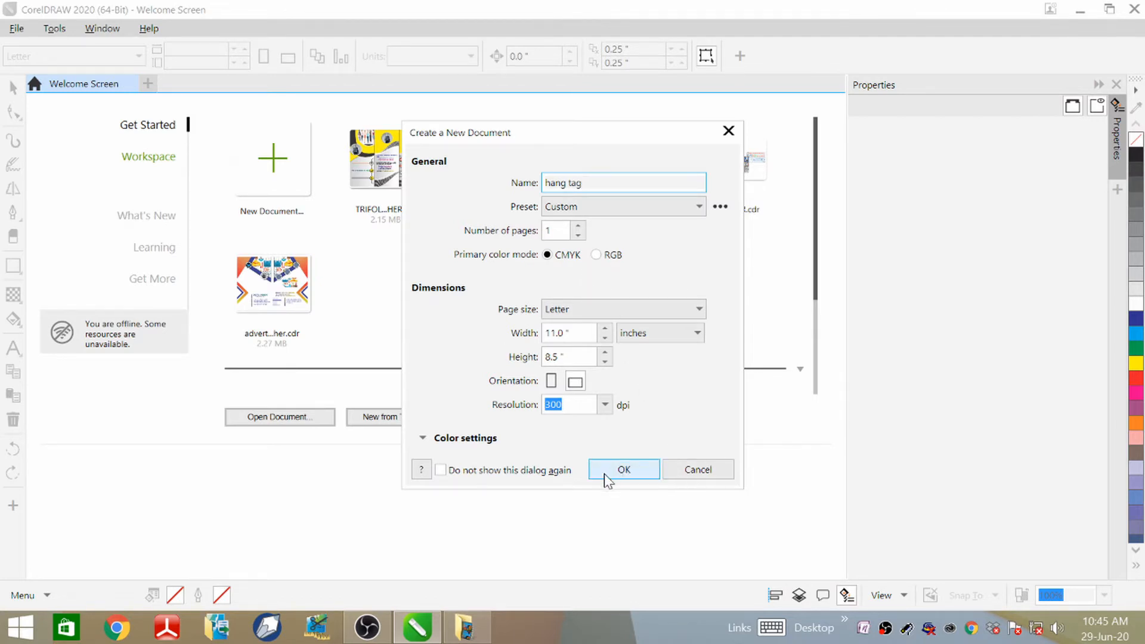
left_click(624, 469)
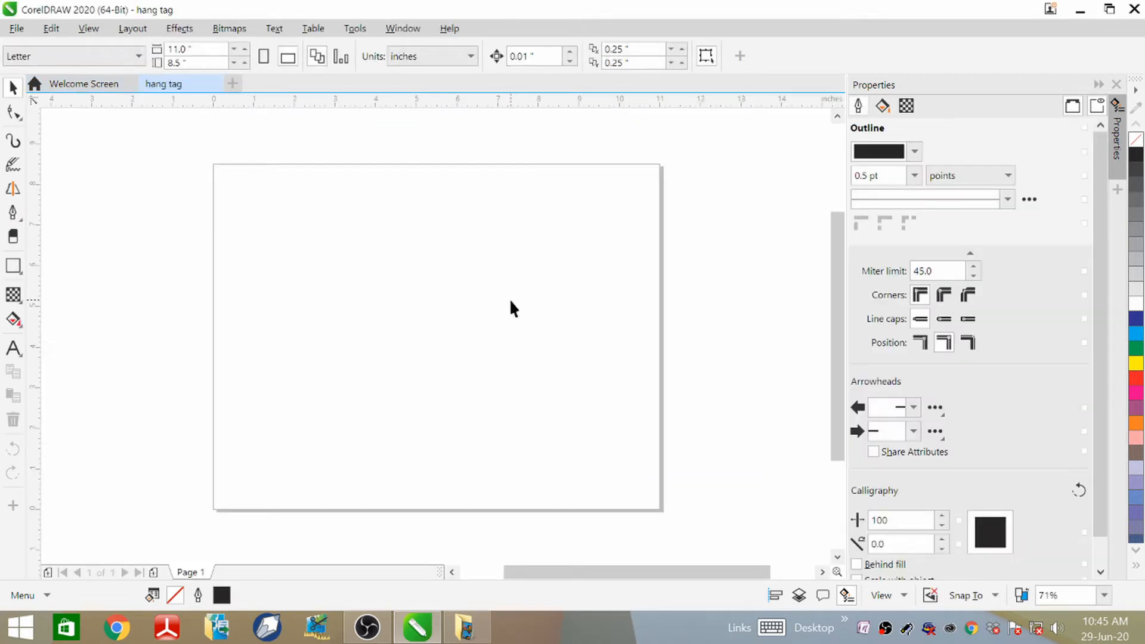
- Add a background rectangle covering the whole page and fill it with light gray
double_click(12, 267)
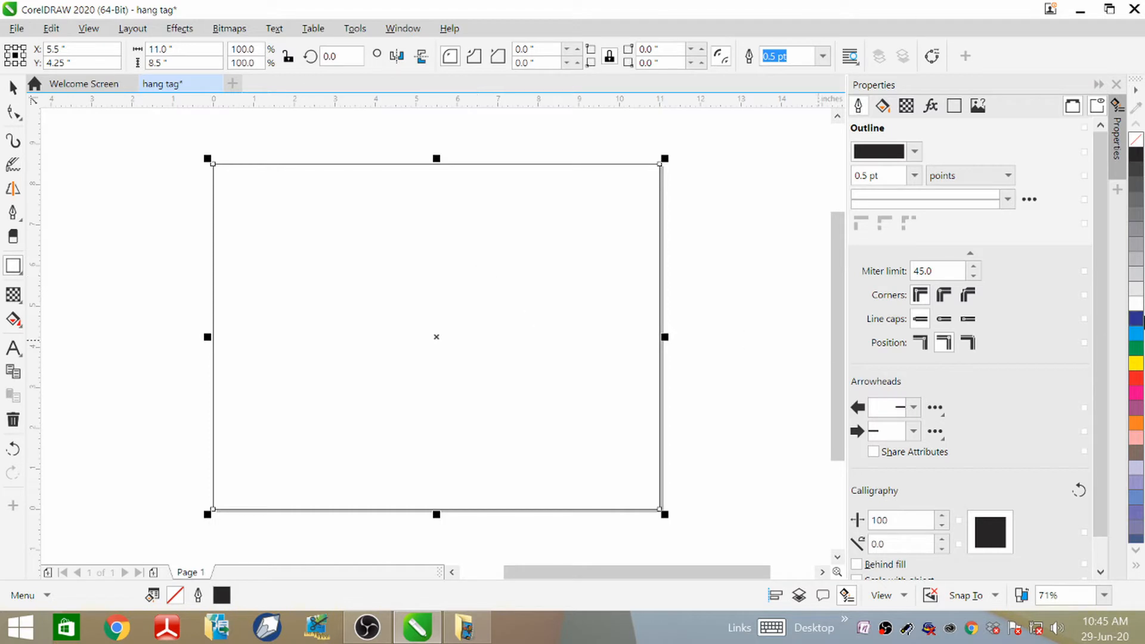
left_click(1137, 275)
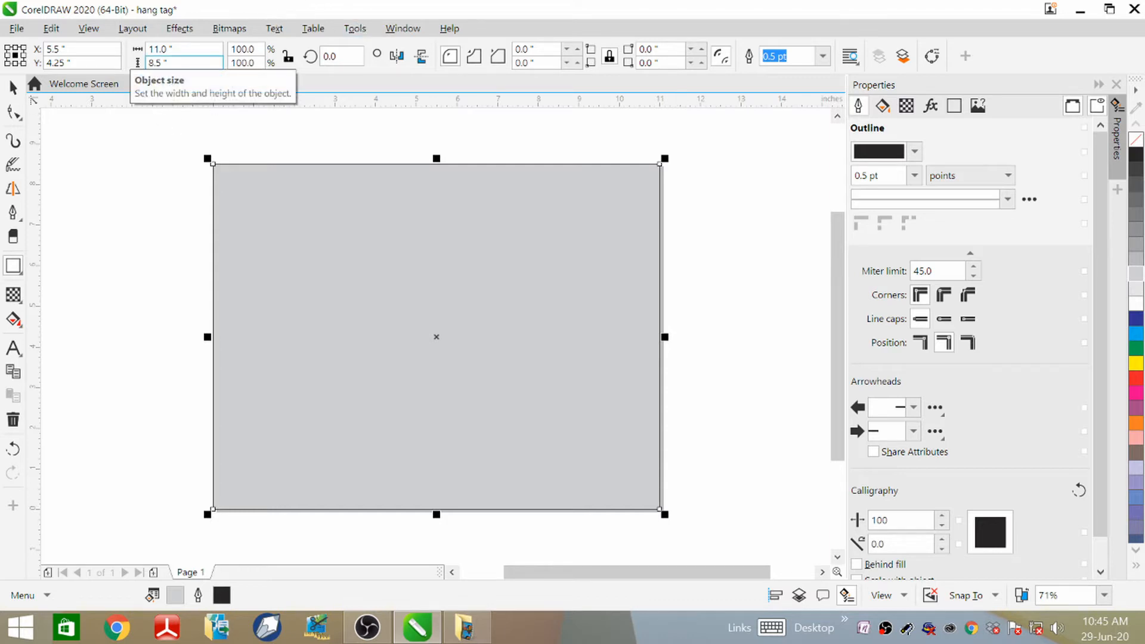
- Add a second rectangle centered on the page, 2.87 inches wide and 5.75 inches high
left_click(158, 49)
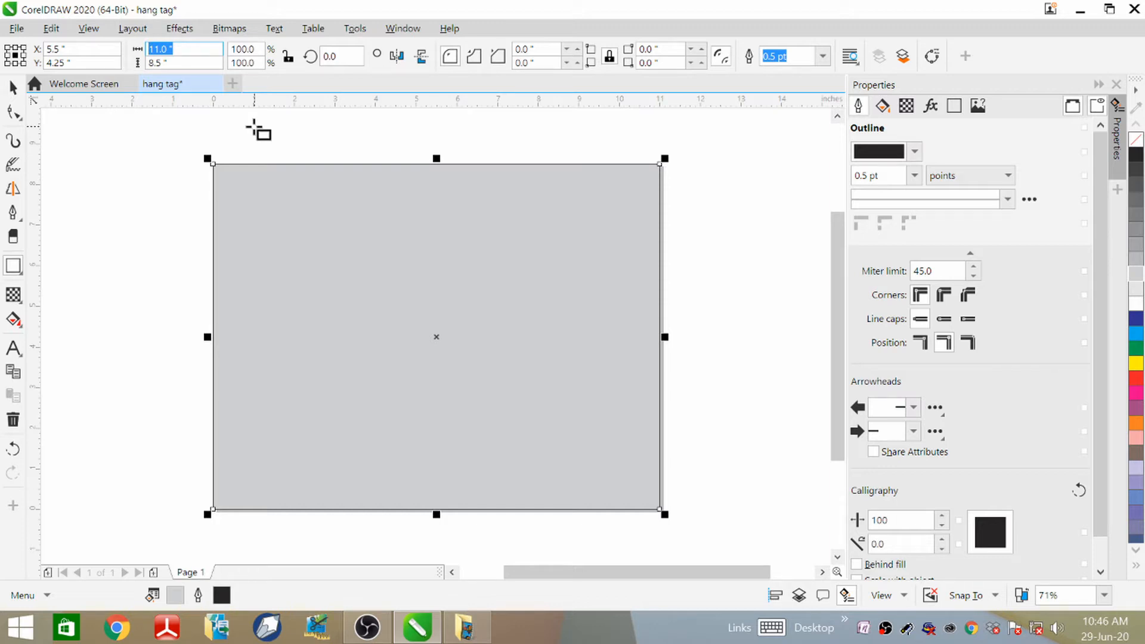
type("2.87")
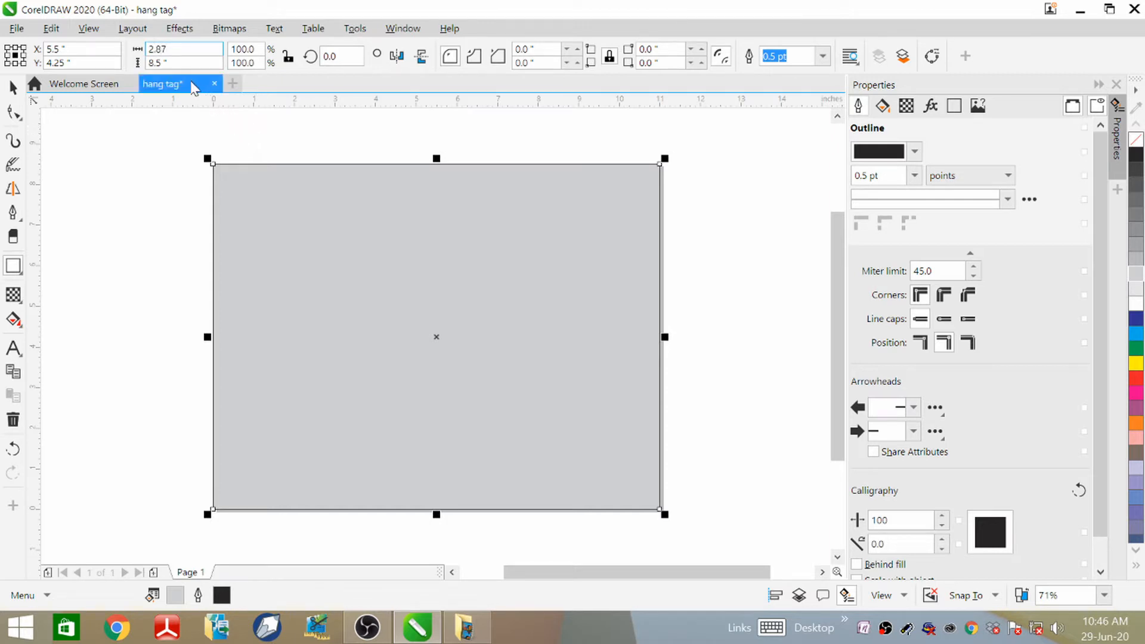
key("Tab")
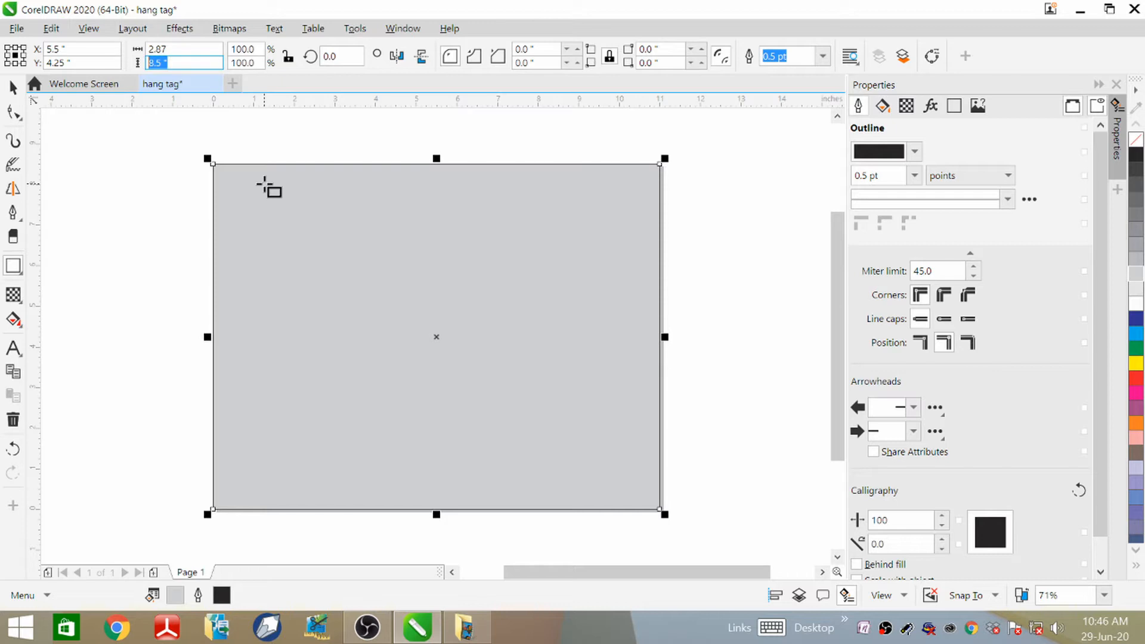
type("5.75")
key("Return")
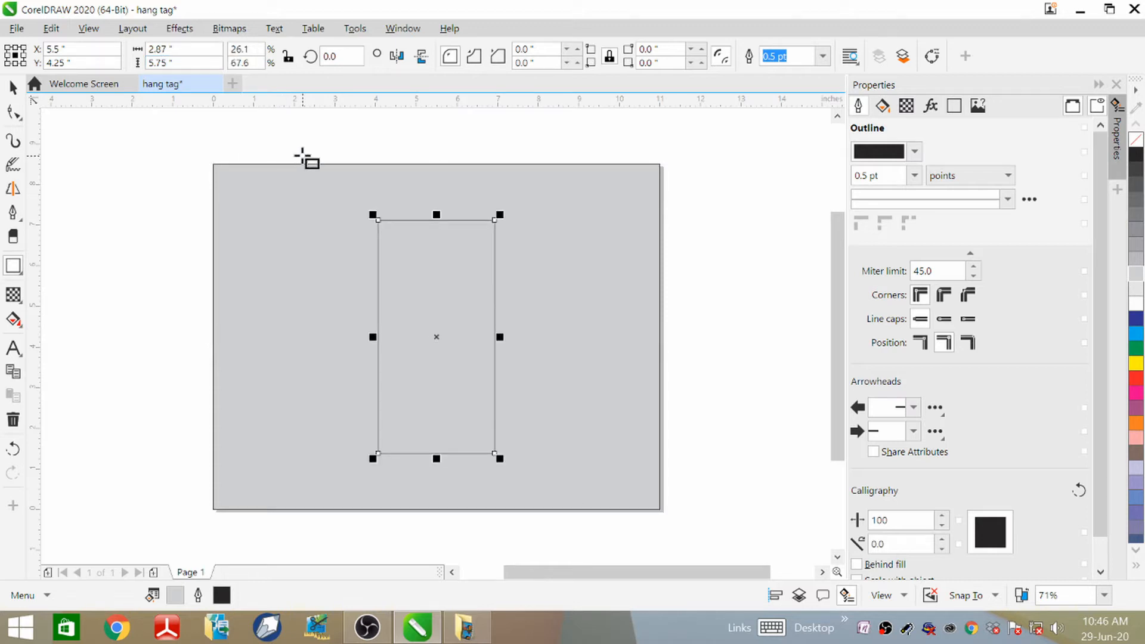
- Fill the small centered rectangle with dark blue and give it a 4.0 pt outline
scroll(436, 253, "up", 5)
scroll(449, 240, "down", 5)
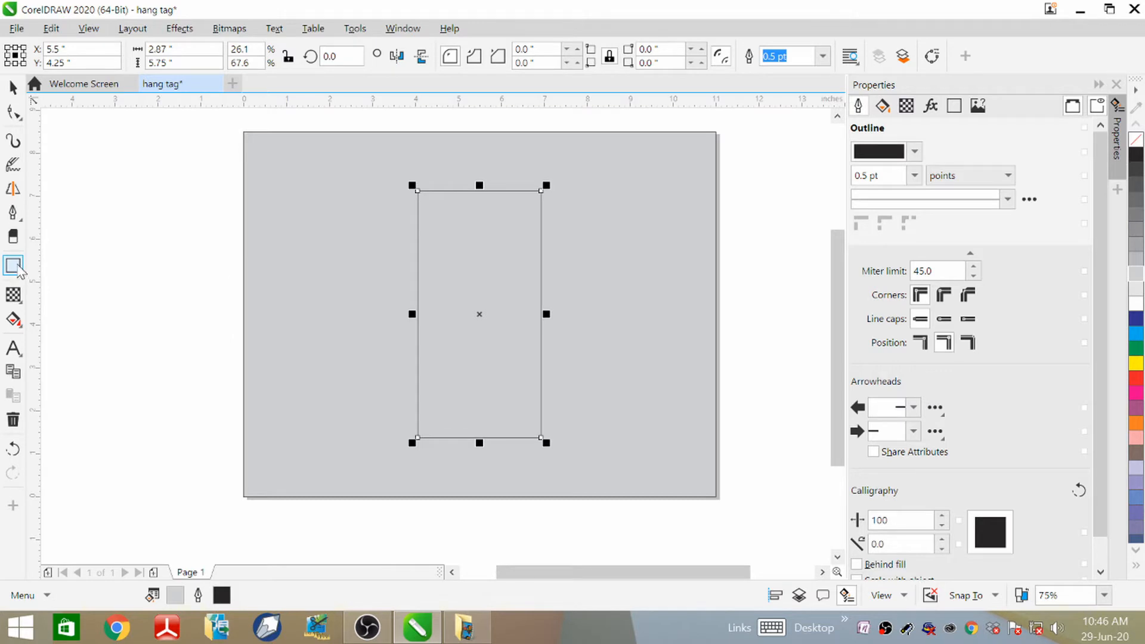
left_click(1137, 325)
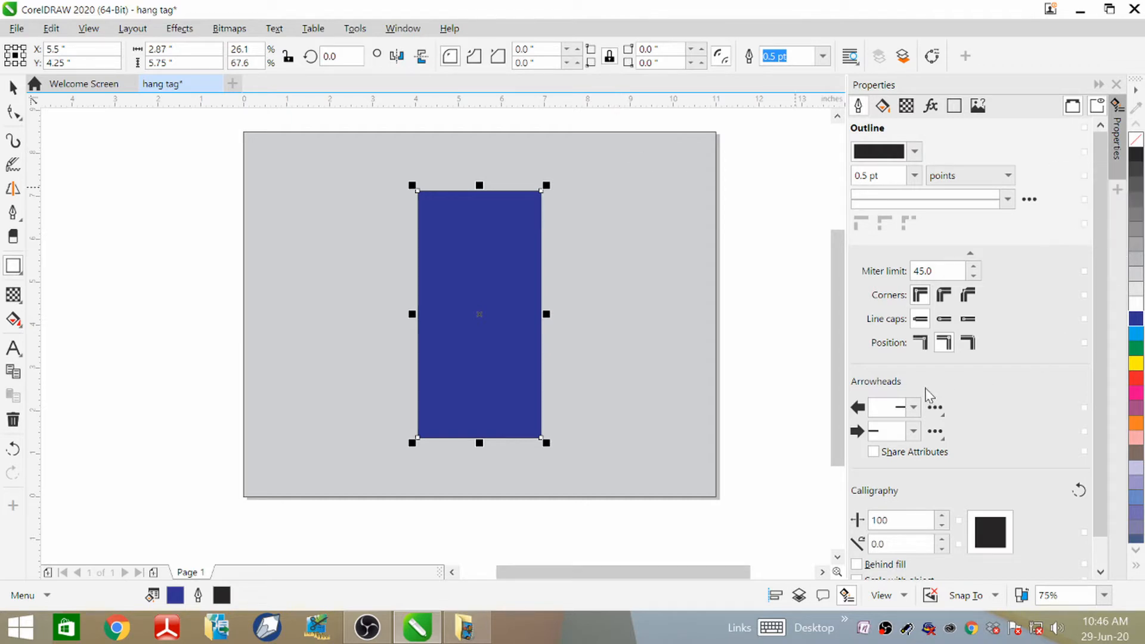
left_click(824, 56)
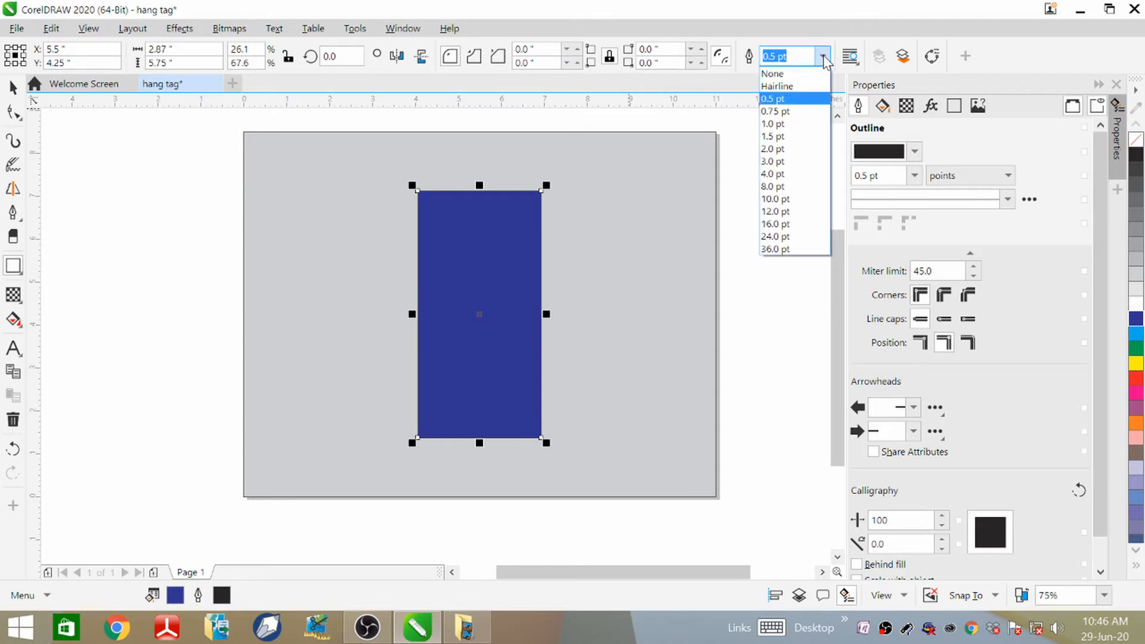
left_click(784, 174)
scroll(468, 209, "up", 2)
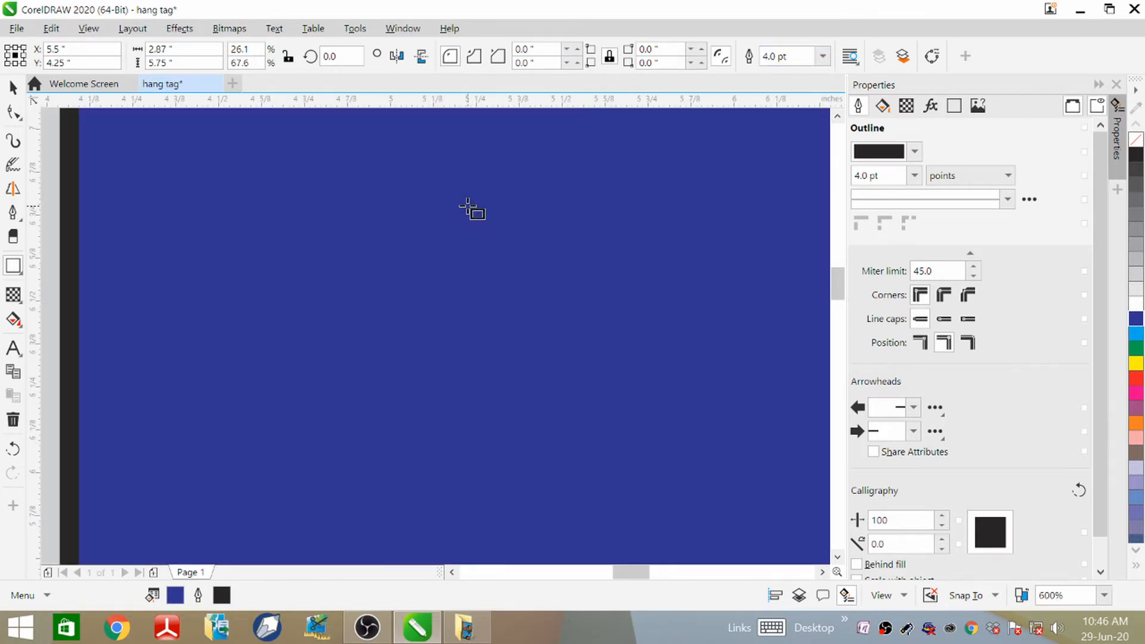
scroll(417, 262, "down", 2)
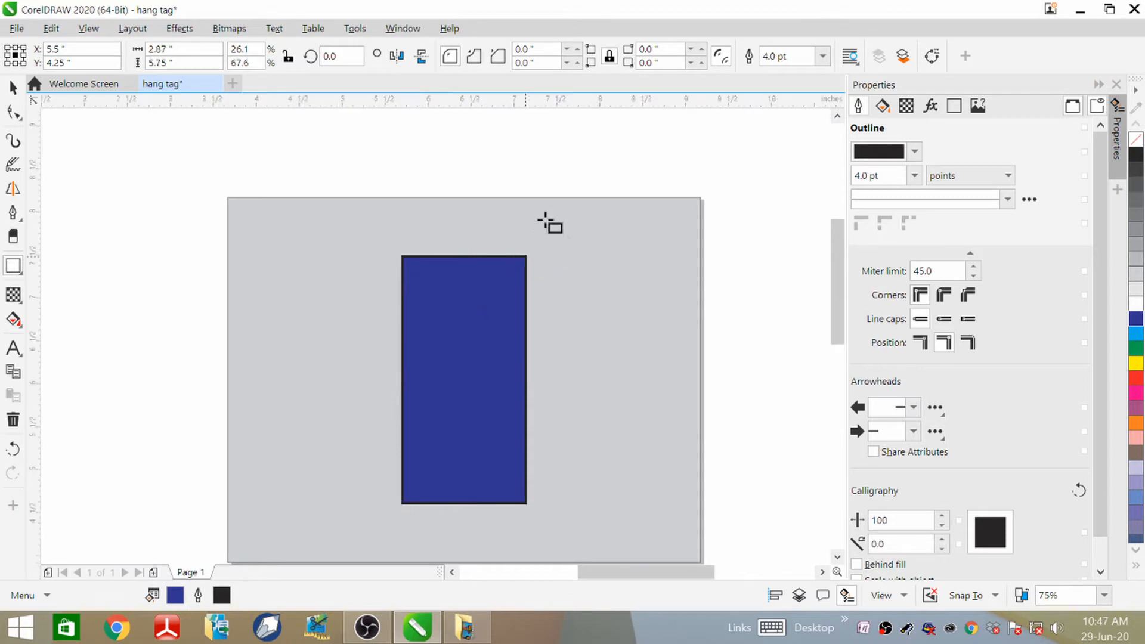
scroll(547, 227, "up", 2)
scroll(564, 180, "down", 6)
scroll(521, 215, "up", 2)
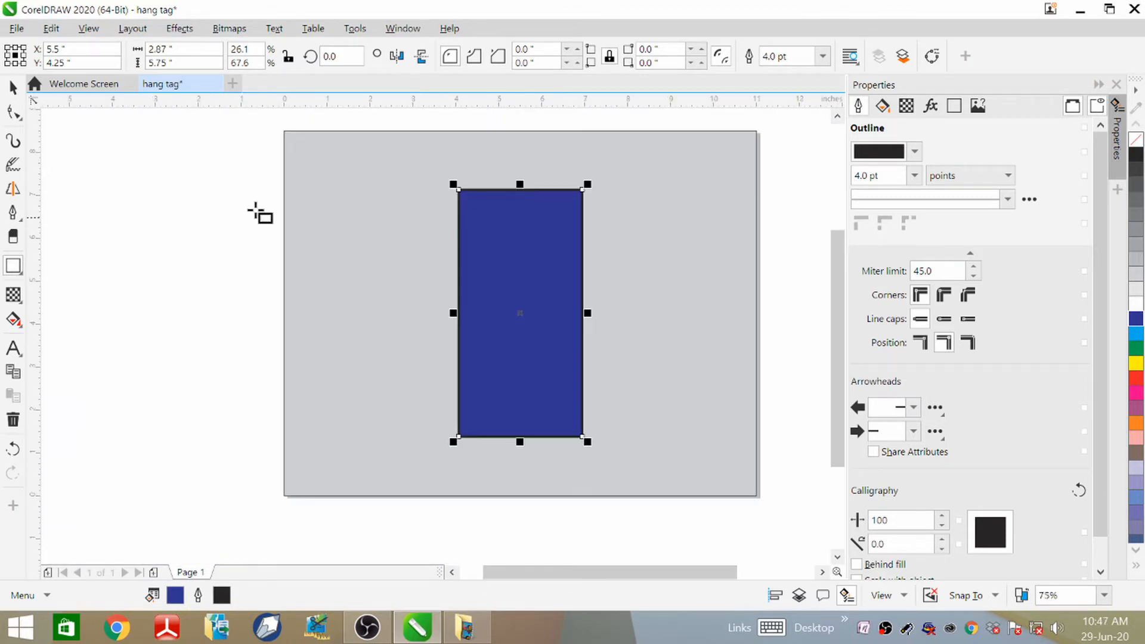
- Place a vertical guideline through the page center and halve the blue rectangle's width to 1.435 inches
left_click(376, 316)
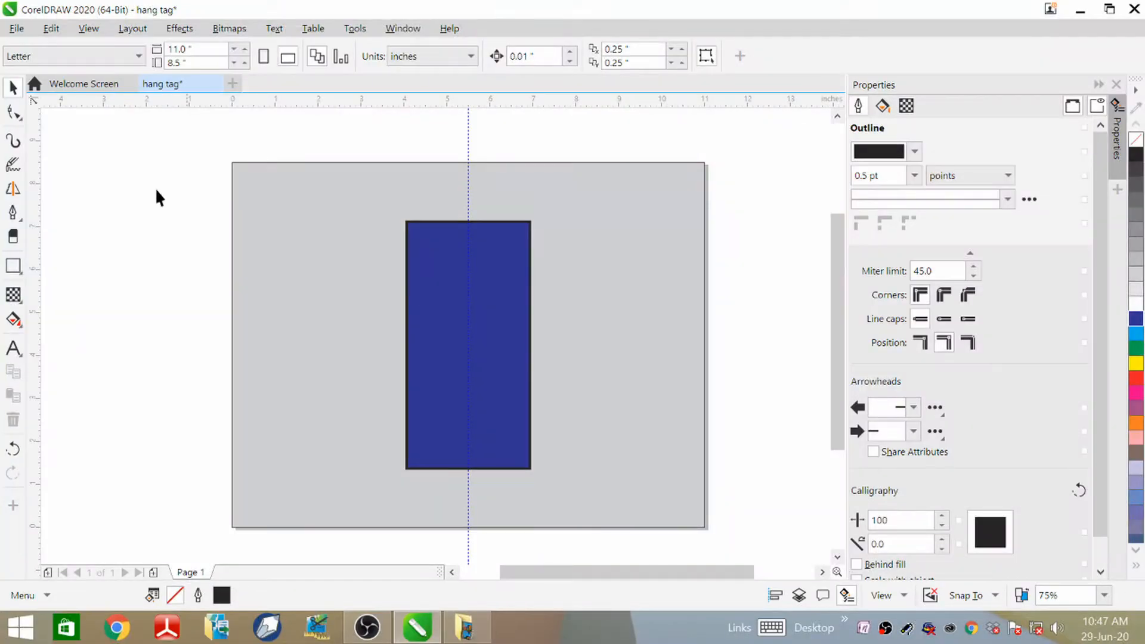
left_click(508, 298)
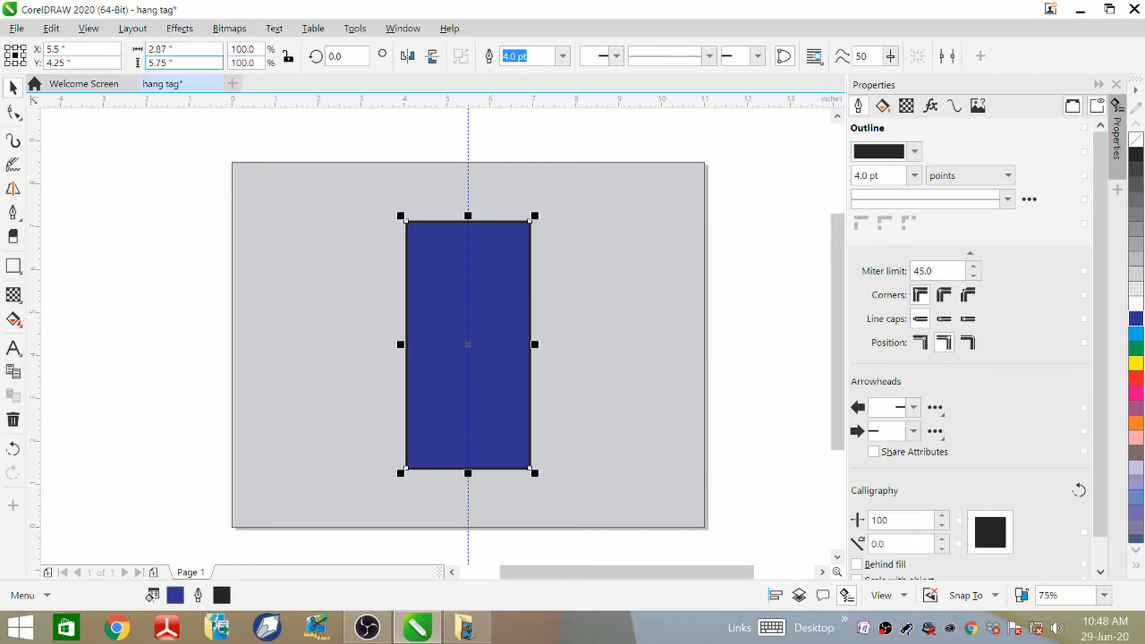
type("/")
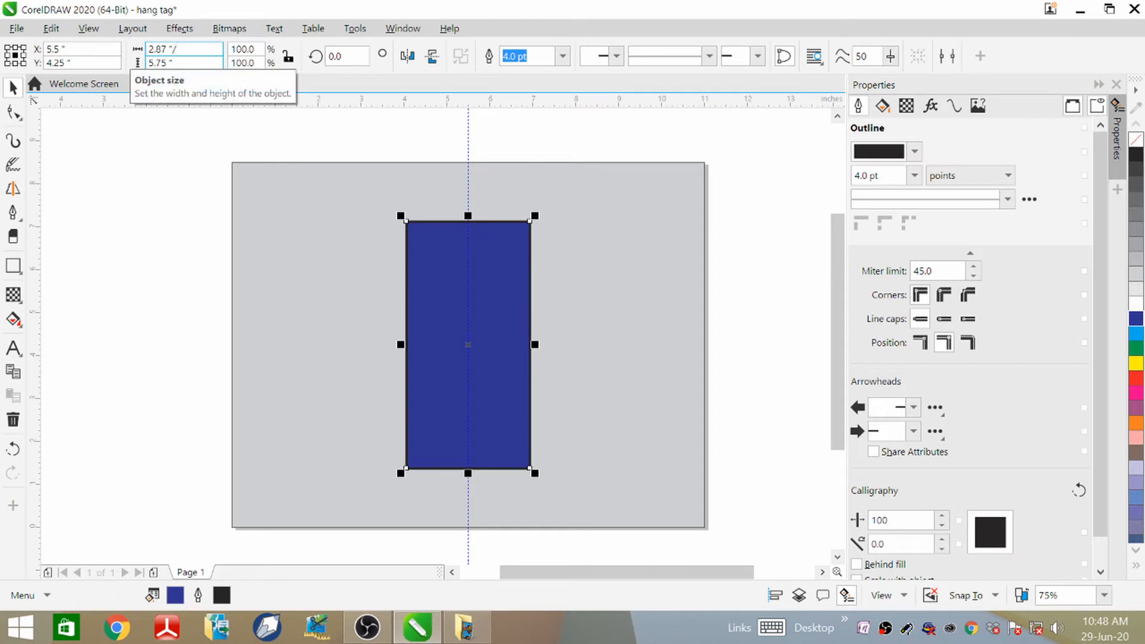
type("2")
key("Return")
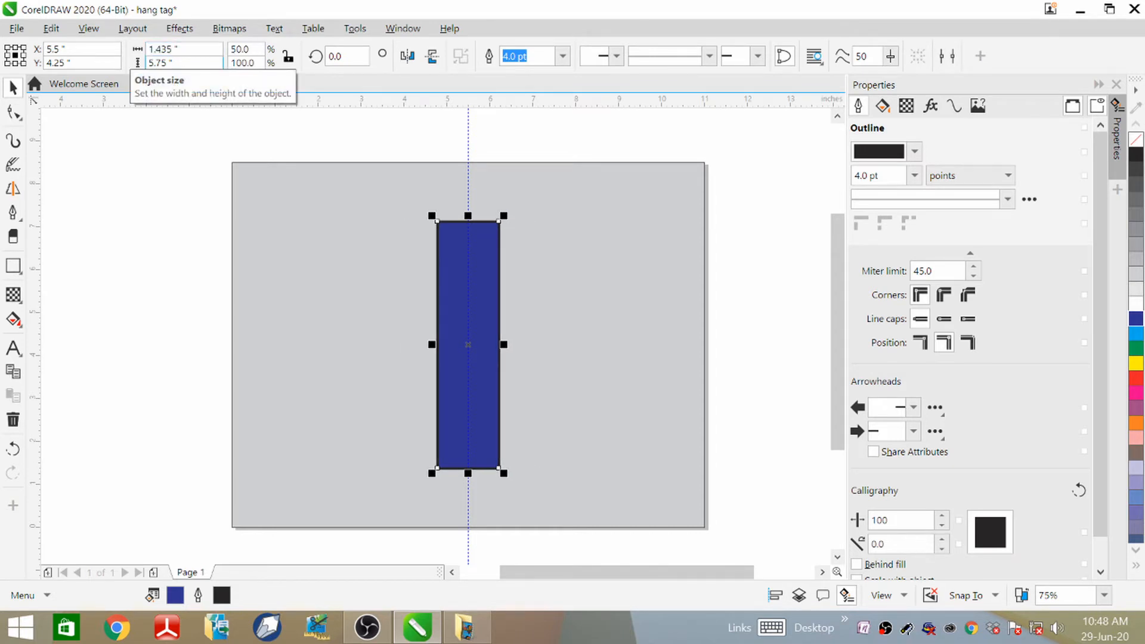
- Draw a square of about 0.87 inch beside the blue rectangle and rotate it 45 degrees clockwise into a diamond
scroll(468, 248, "up", 4)
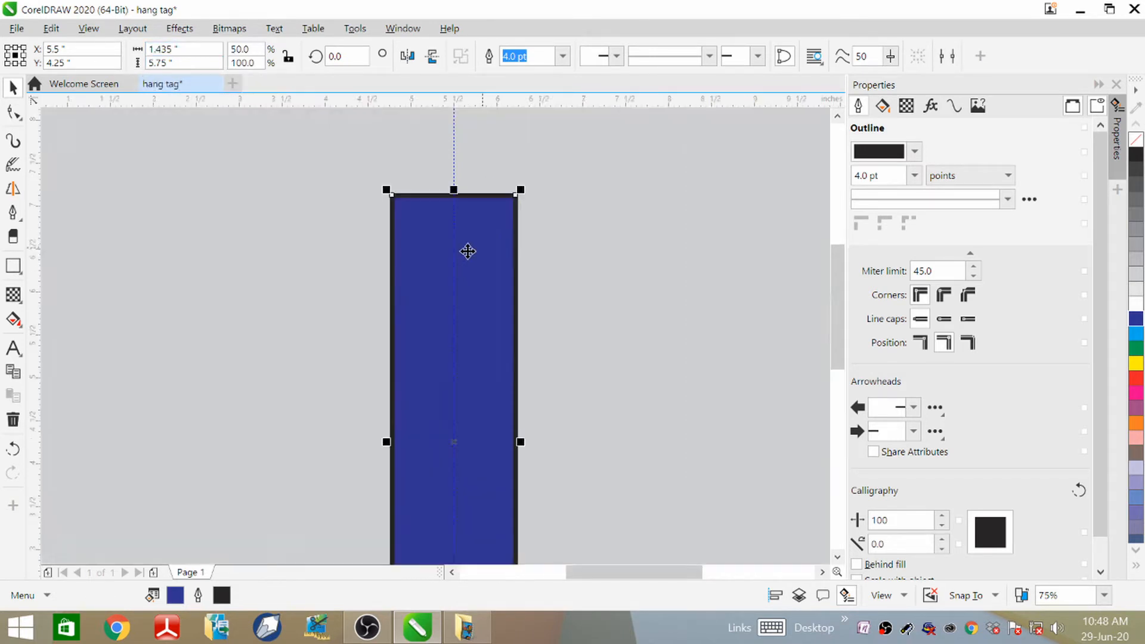
scroll(468, 244, "down", 4)
scroll(445, 235, "up", 2)
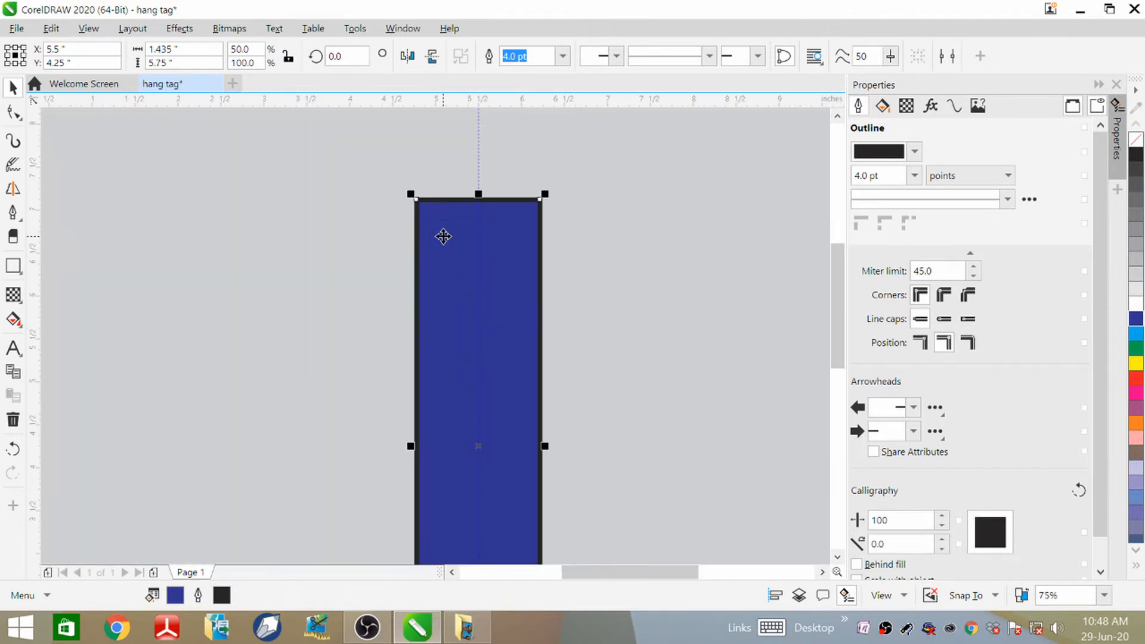
scroll(502, 223, "down", 2)
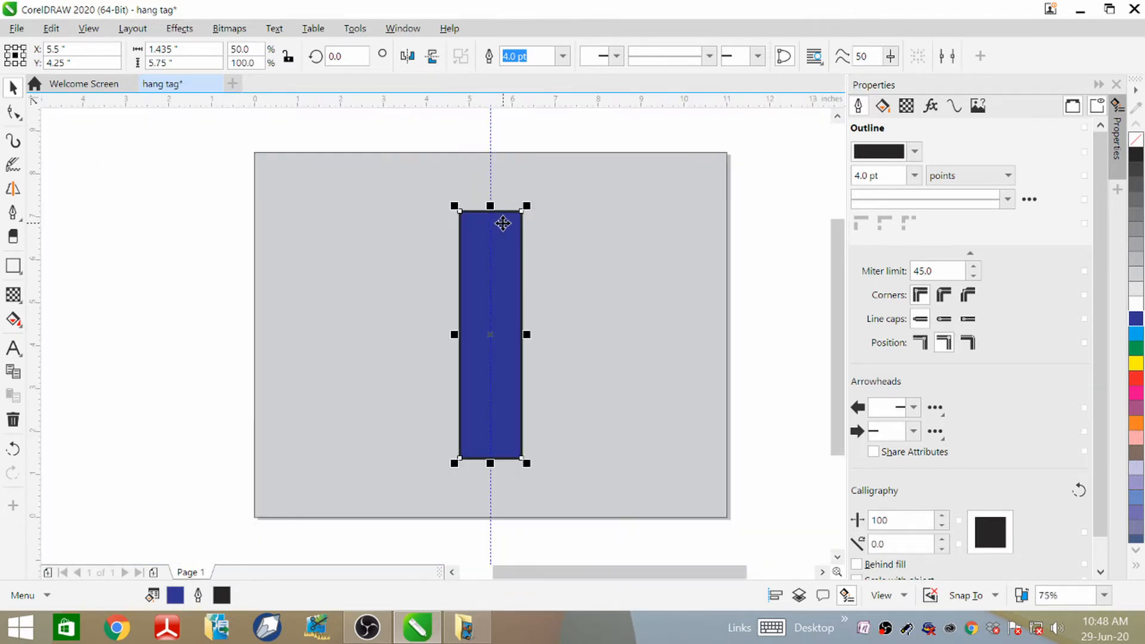
scroll(502, 223, "up", 2)
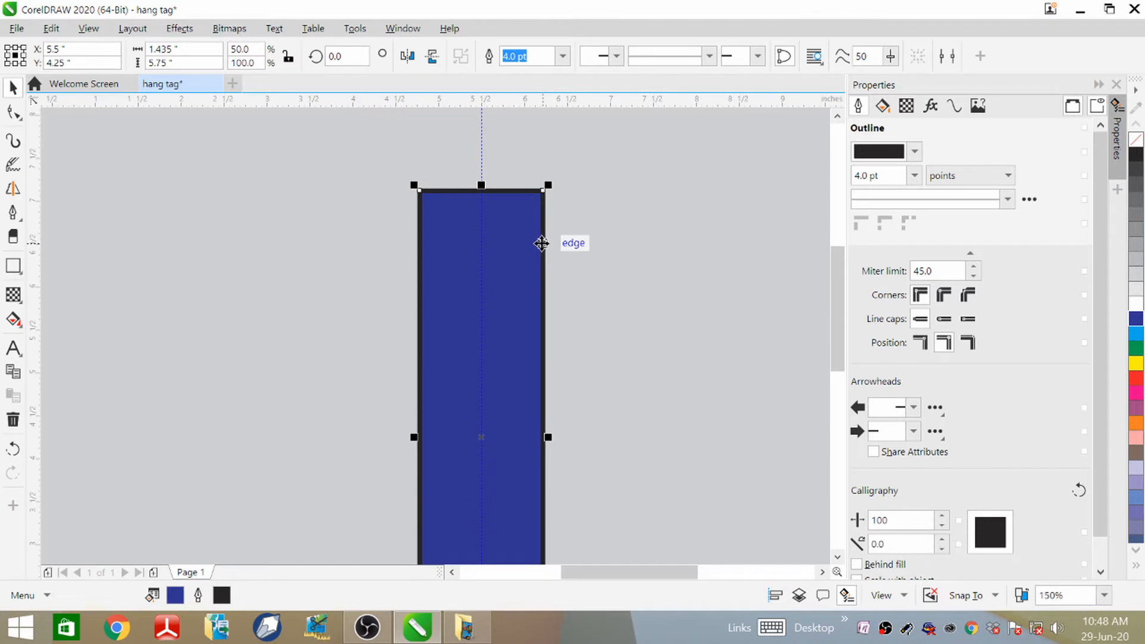
left_click(18, 268)
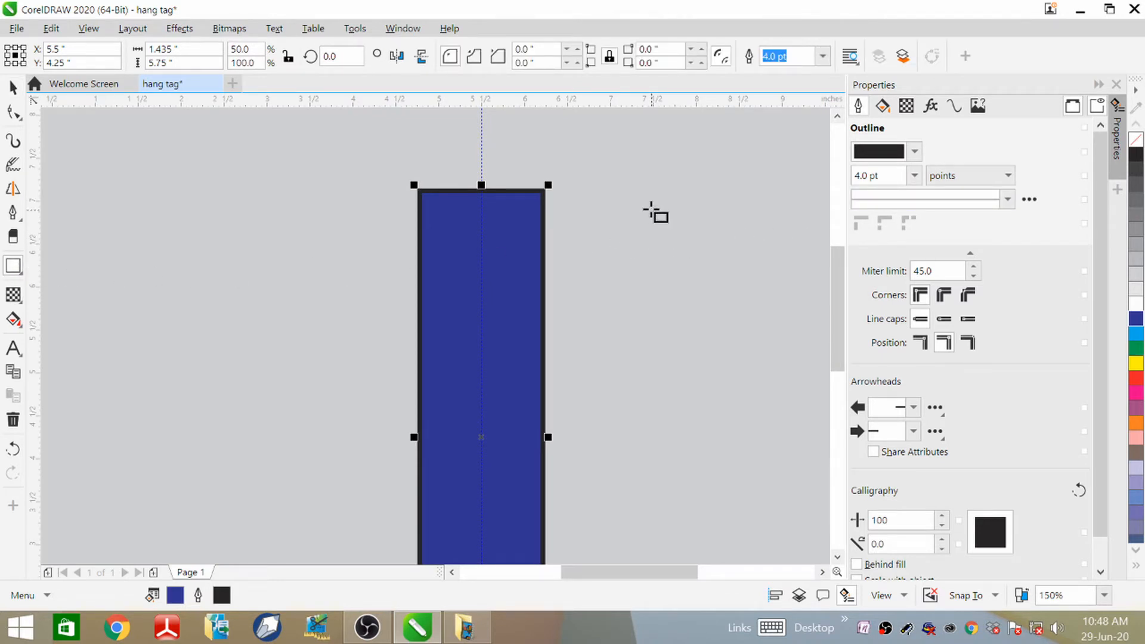
left_click_drag(651, 208, 724, 269)
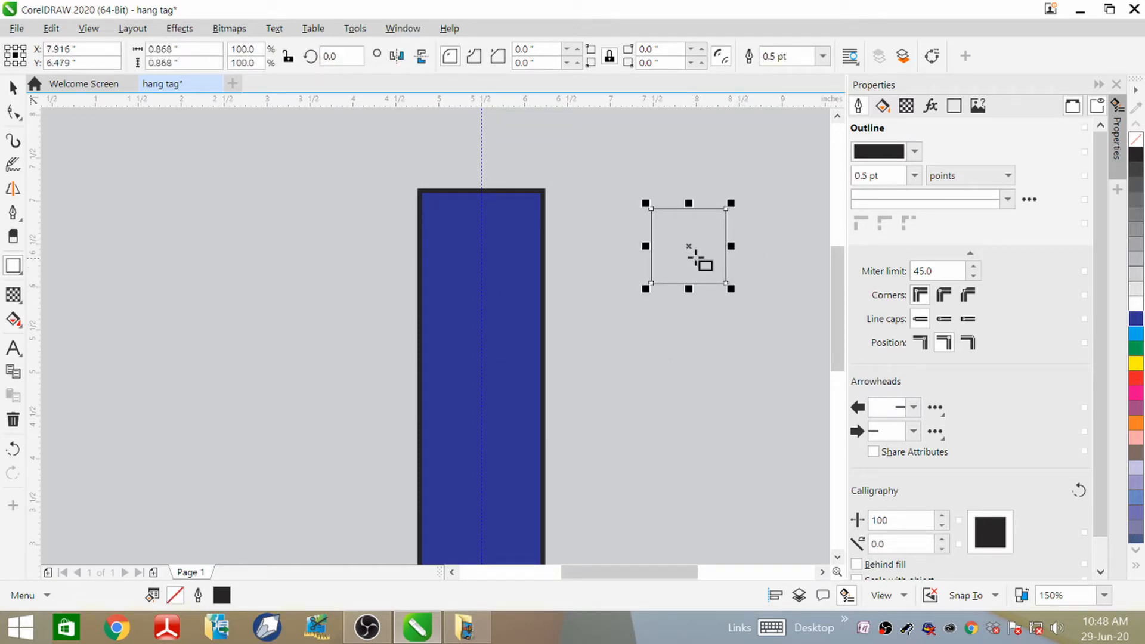
left_click(12, 87)
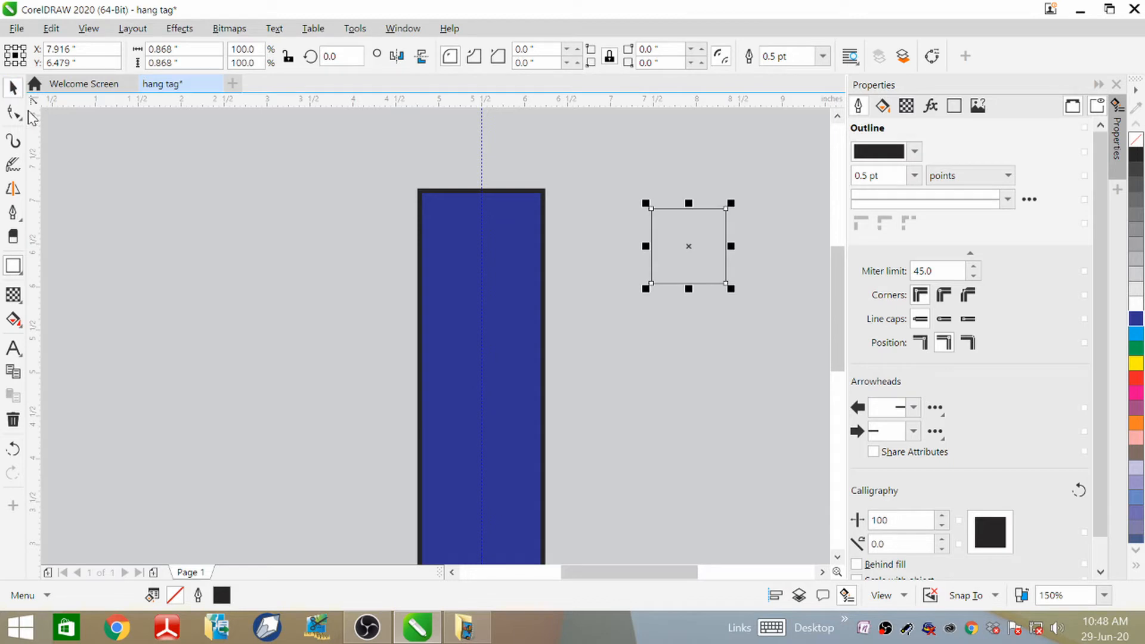
left_click(683, 249)
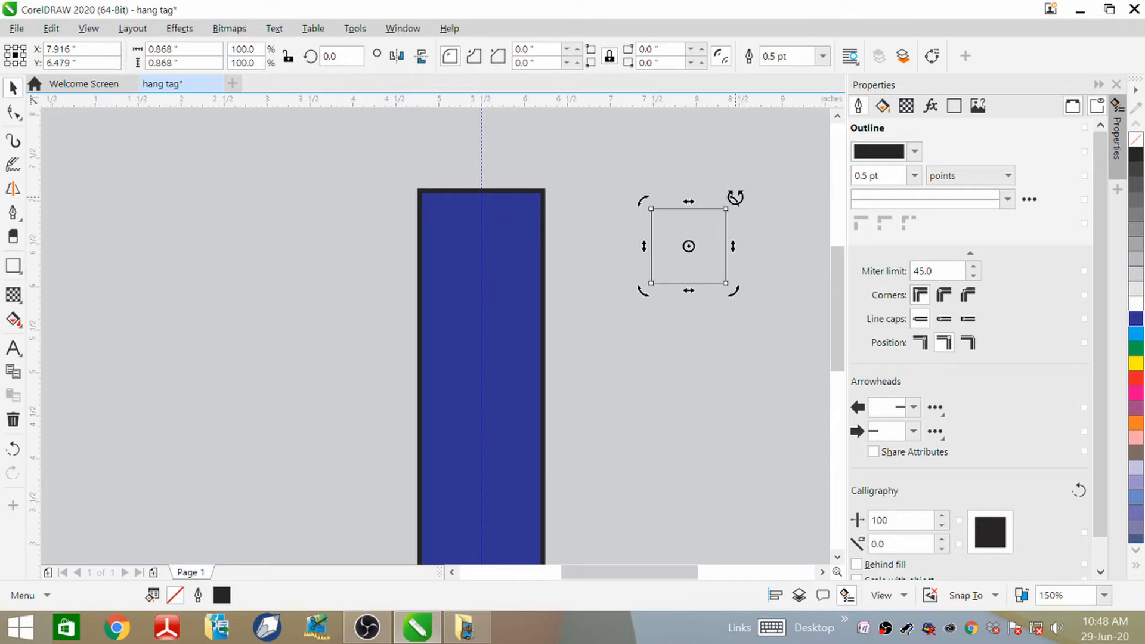
left_click_drag(736, 198, 757, 245)
left_click(585, 171)
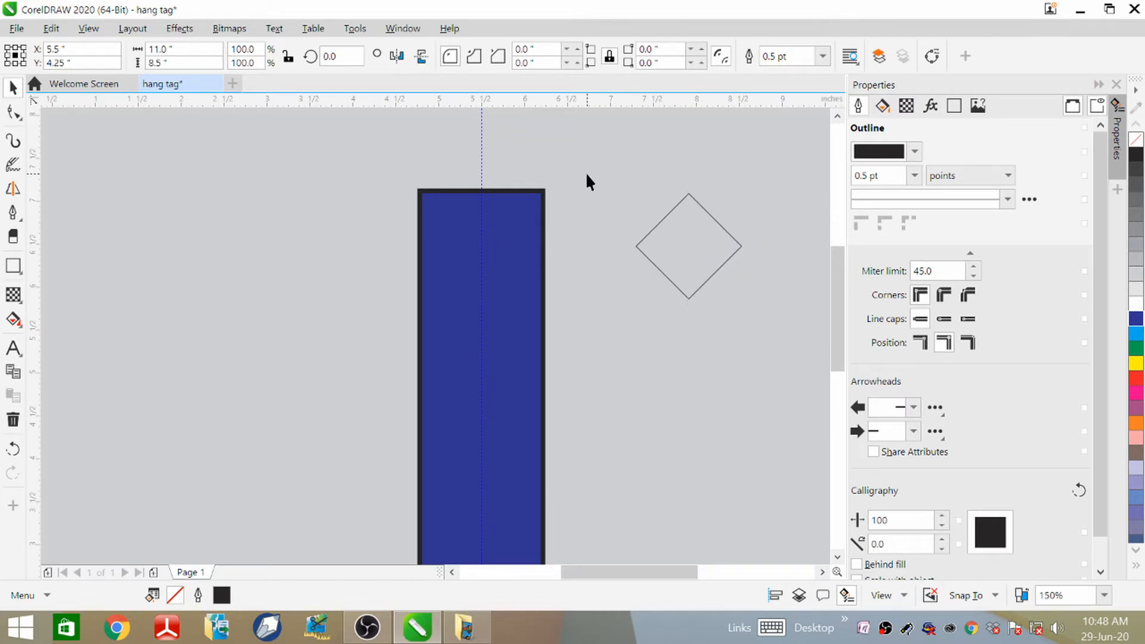
- Move the diamond so its center sits on the upper-right corner of the blue rectangle
left_click(693, 242)
scroll(538, 191, "up", 2)
scroll(532, 191, "down", 2)
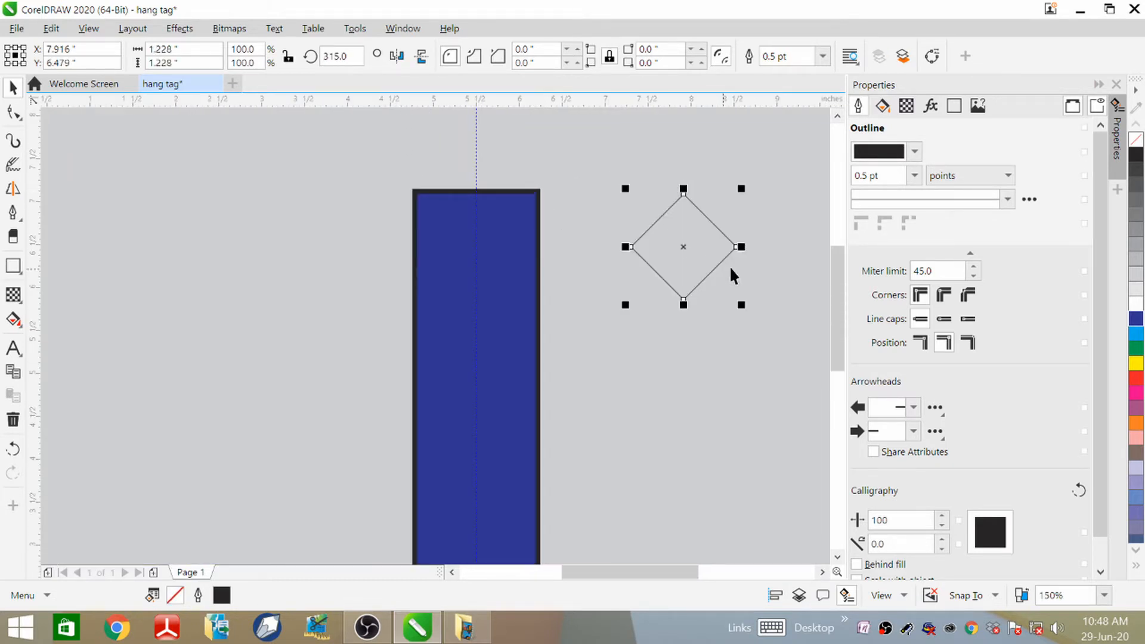
left_click_drag(685, 248, 524, 197)
scroll(511, 195, "up", 3)
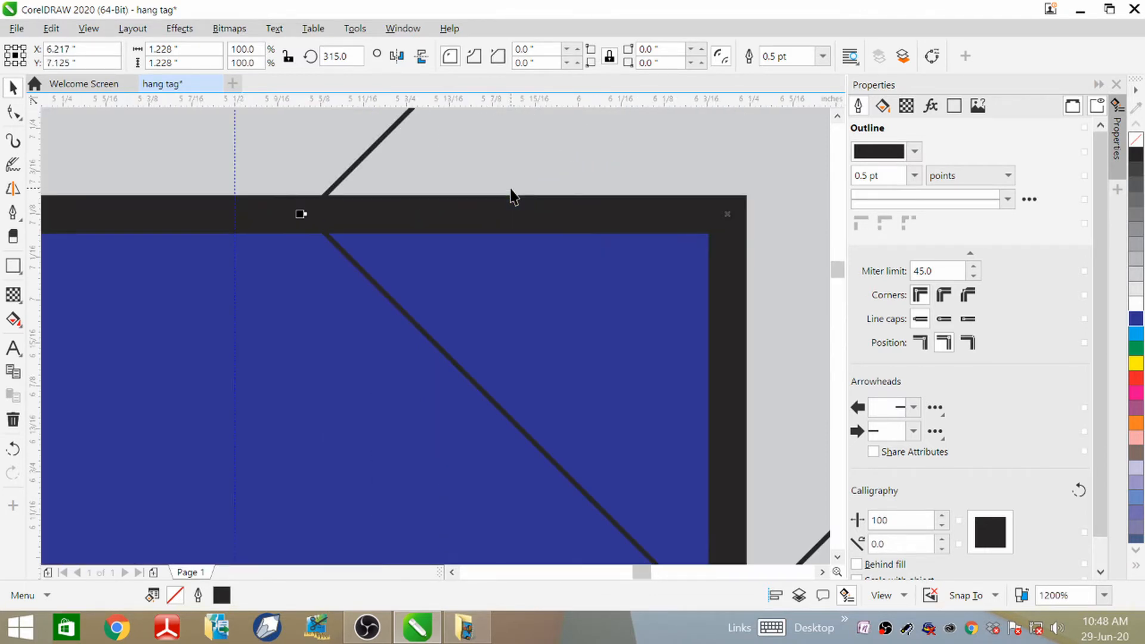
scroll(511, 195, "down", 3)
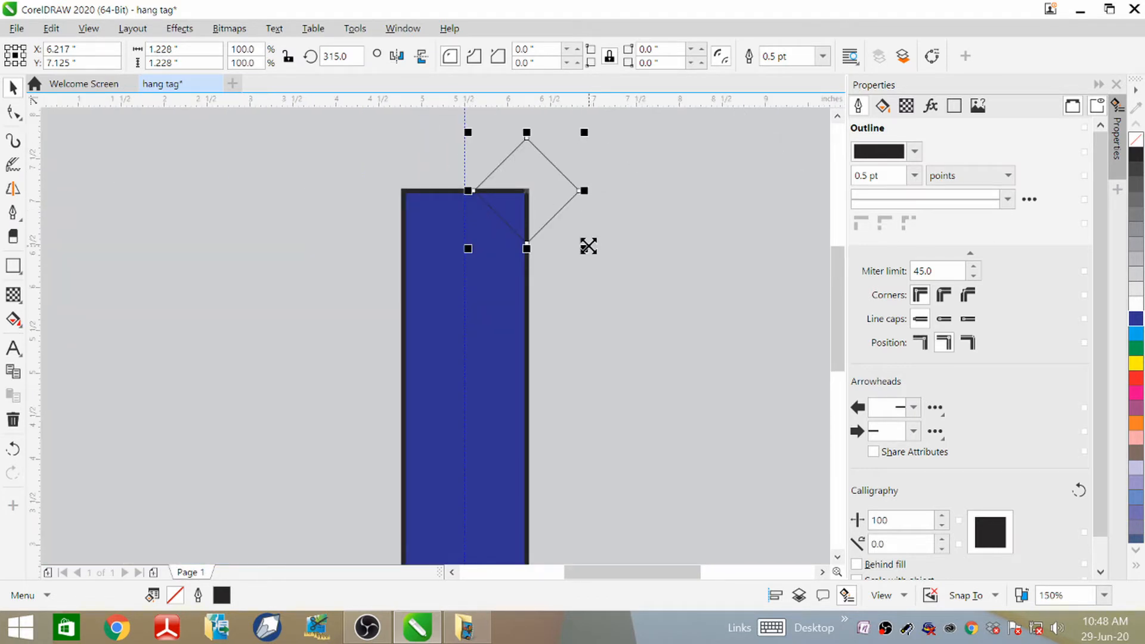
- Enlarge the diamond from its center to about 1.42 inches, reaching the vertical guideline, and select the blue rectangle
left_click_drag(588, 251, 595, 273)
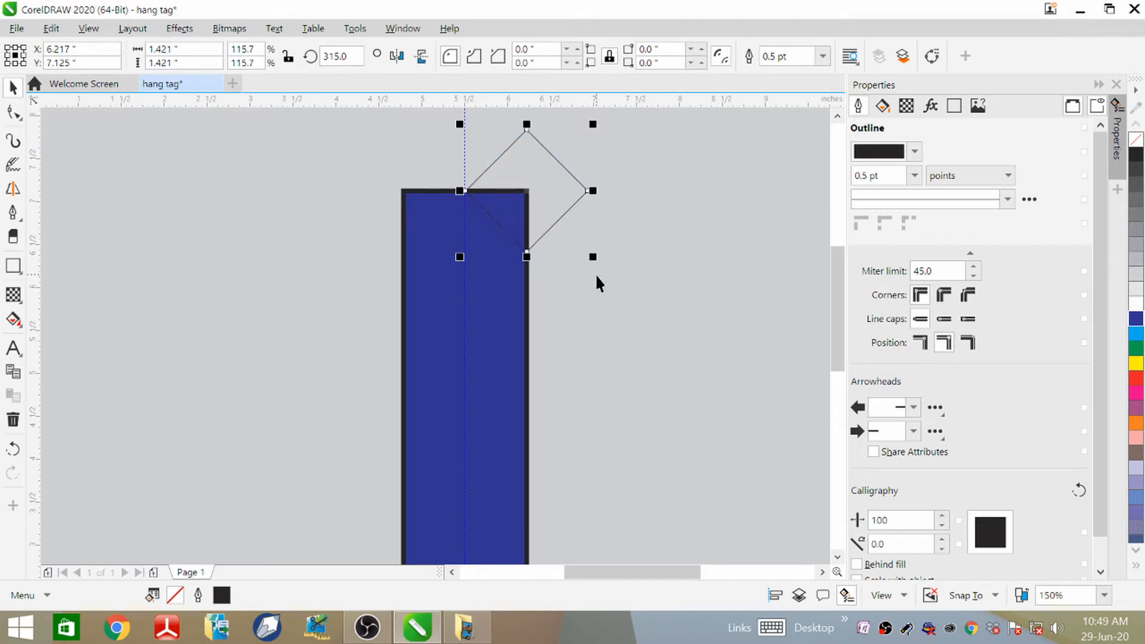
left_click(647, 231)
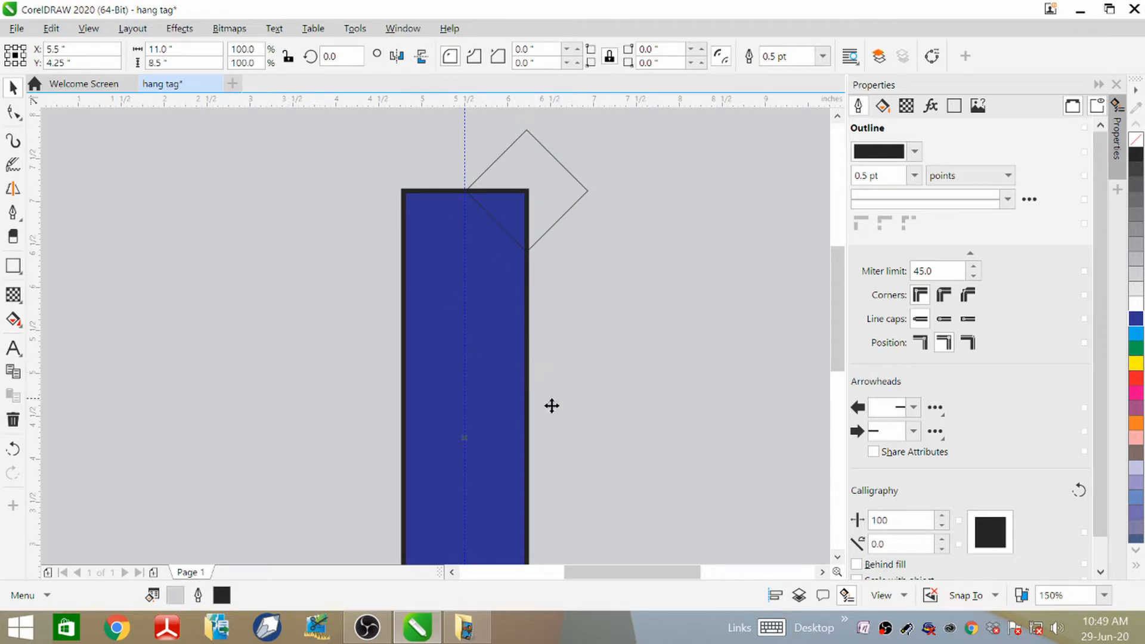
left_click(509, 401)
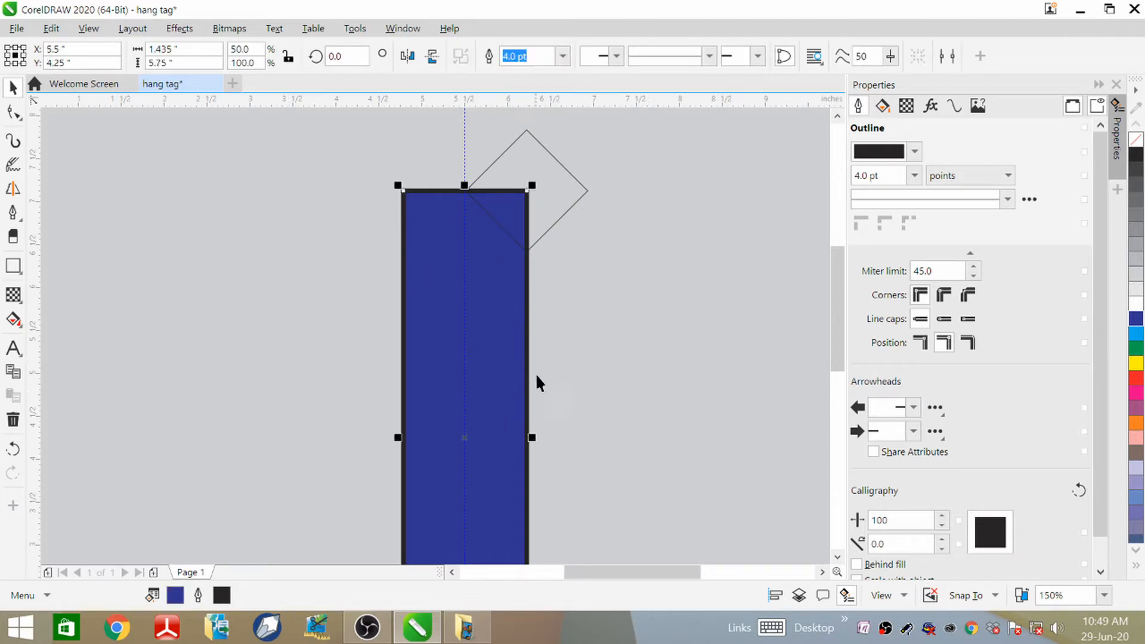
- Trim the upper-right corner of the blue rectangle using the diamond as the cutting shape
left_click(568, 209, "shift")
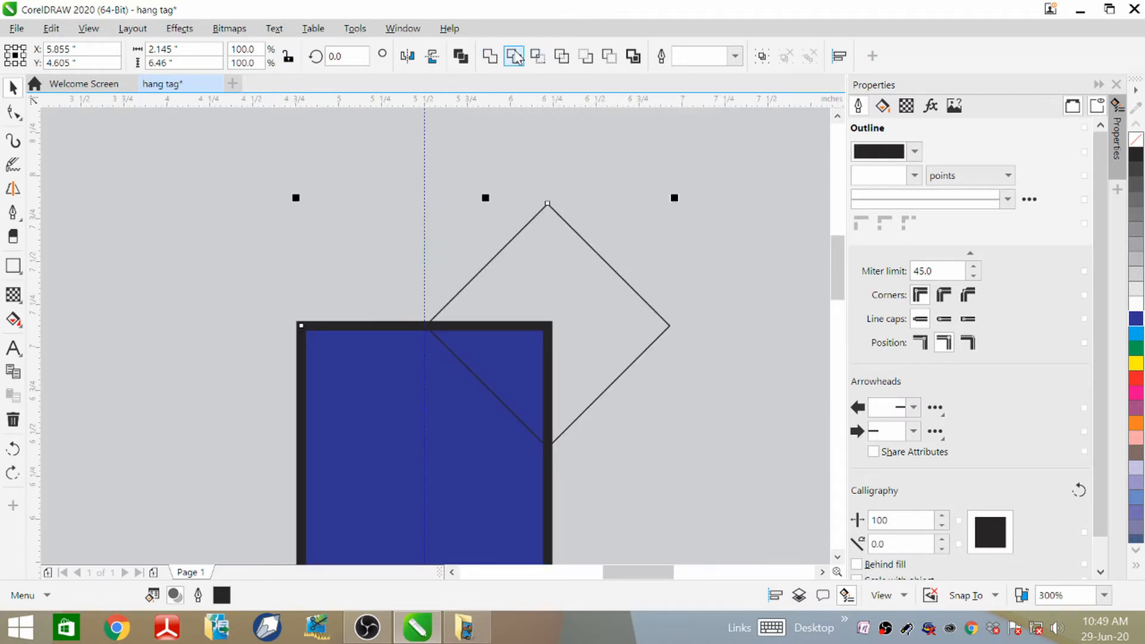
left_click(514, 56)
scroll(537, 167, "down", 3)
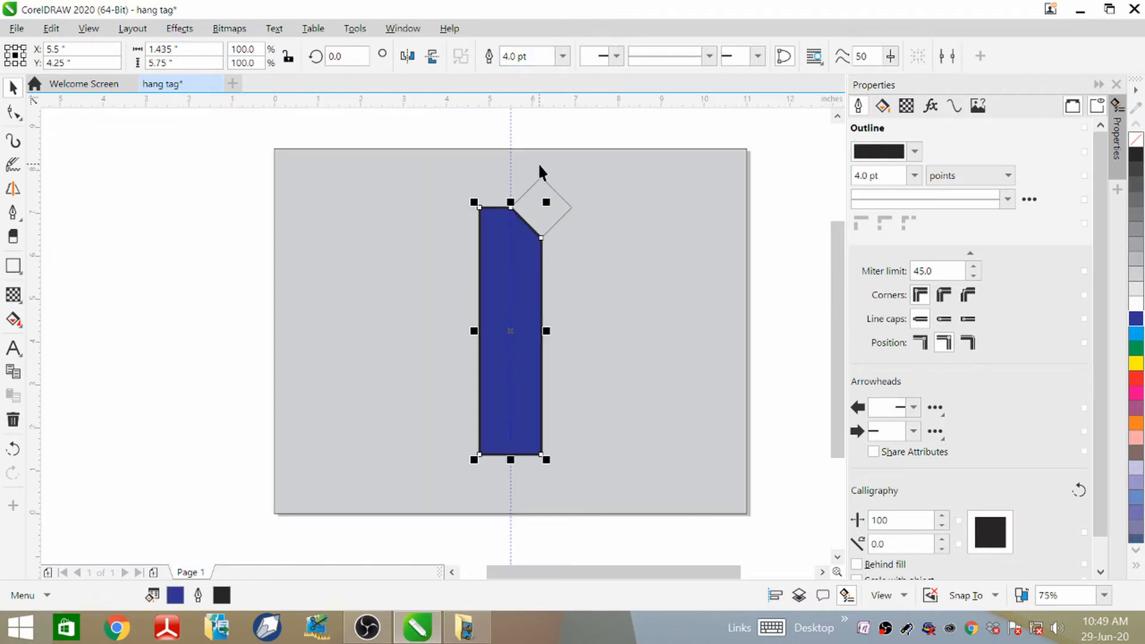
scroll(514, 179, "up", 3)
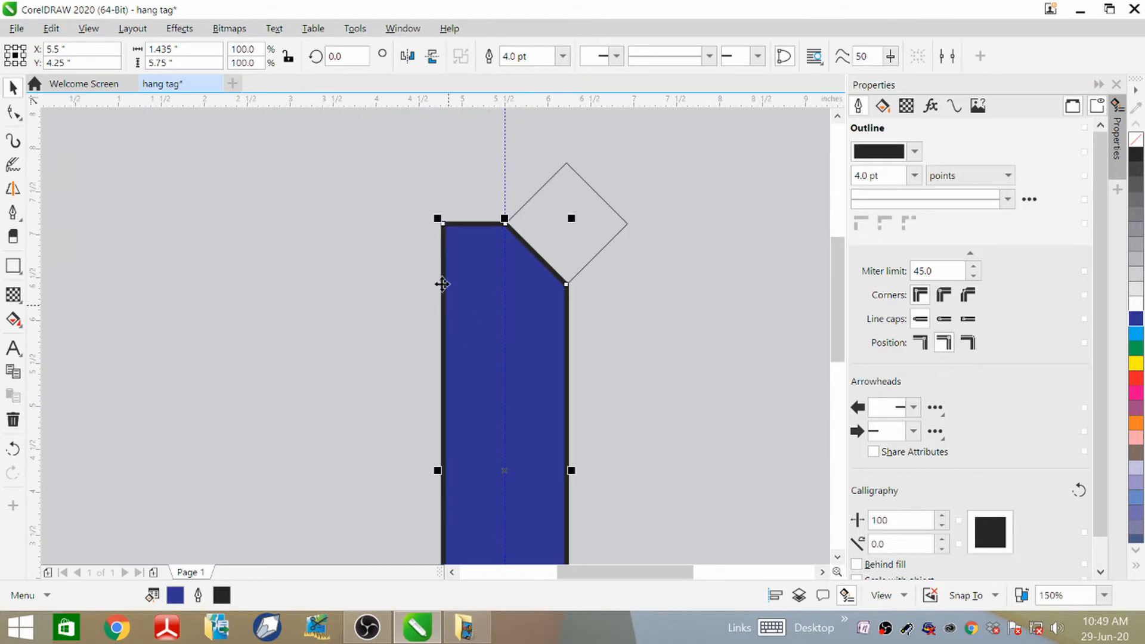
scroll(477, 238, "down", 2)
scroll(478, 244, "up", 2)
- Move the diamond away from the trimmed blue shape and delete it
left_click(575, 216)
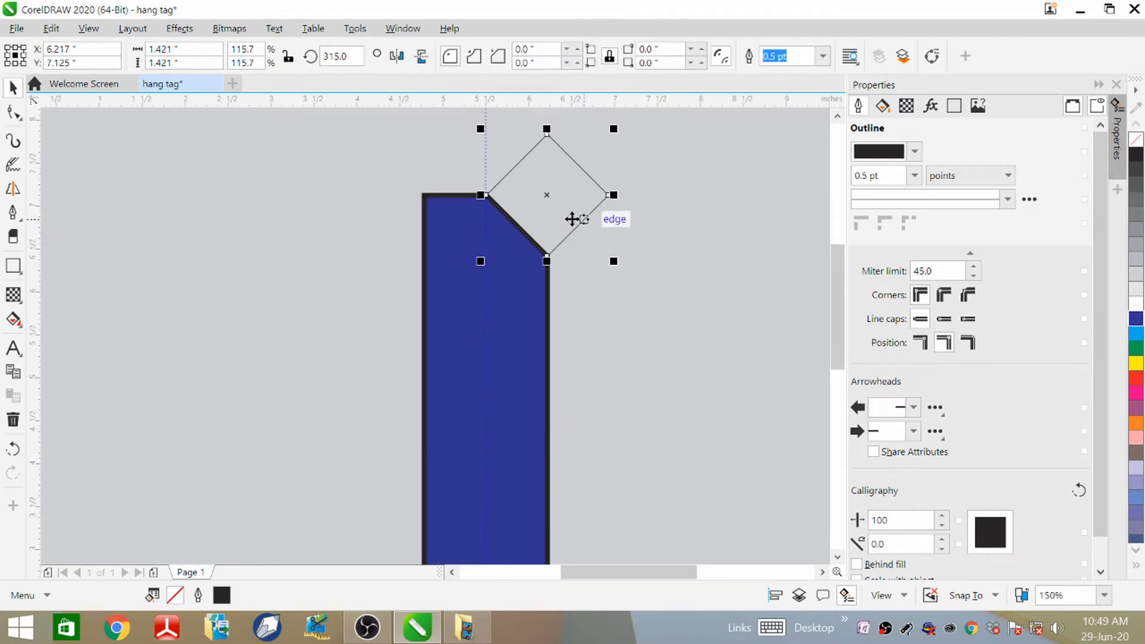
left_click_drag(545, 195, 709, 227)
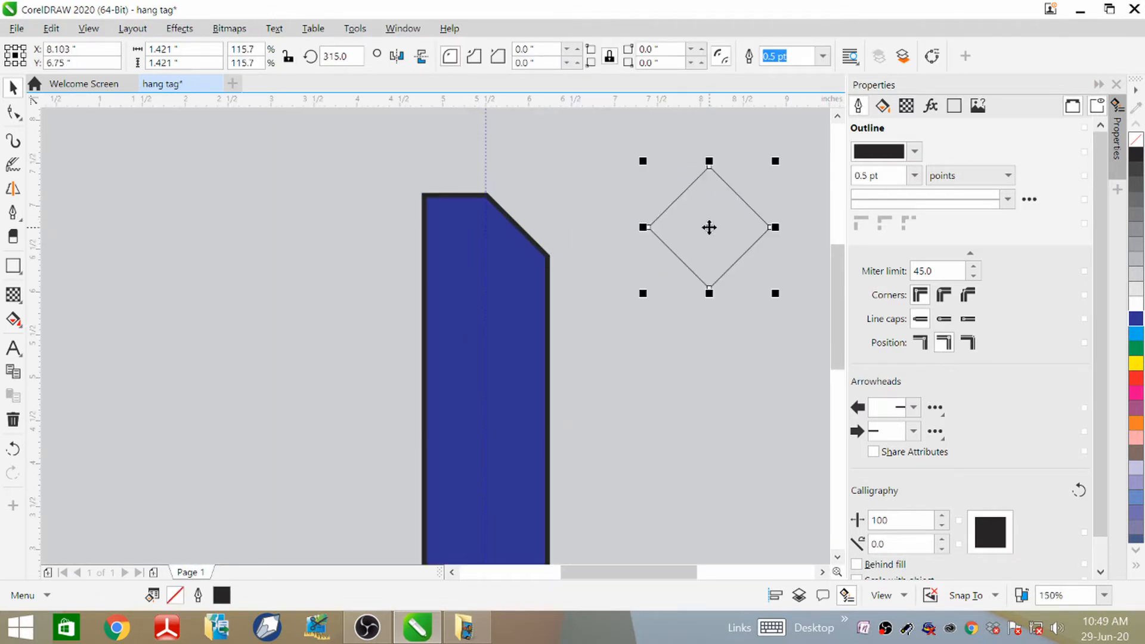
key("Delete")
scroll(628, 121, "down", 3)
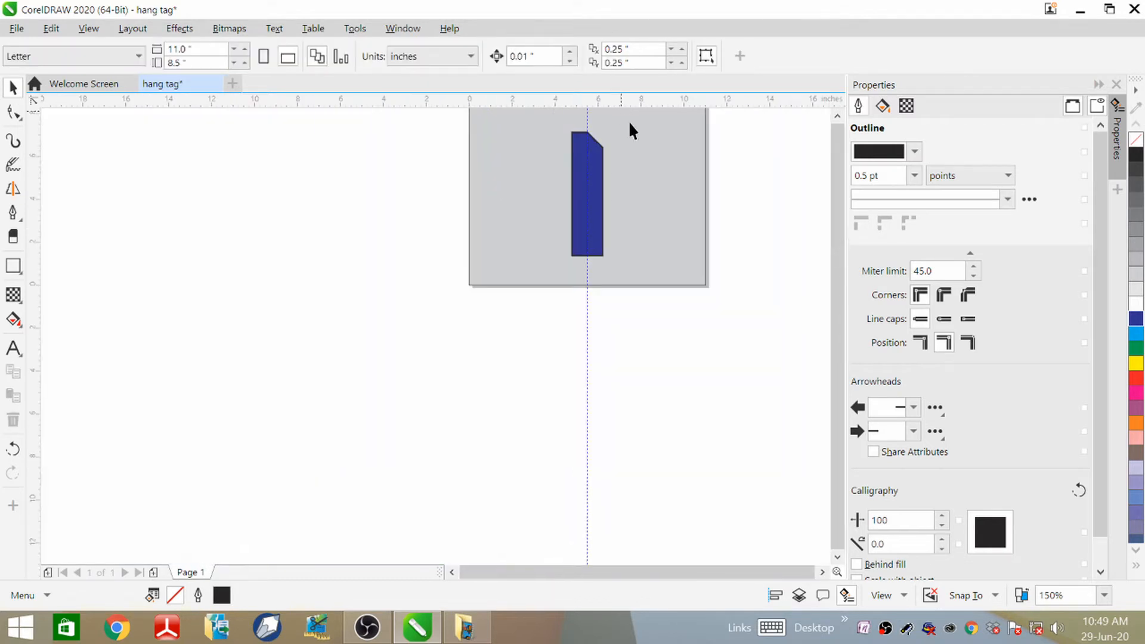
scroll(598, 159, "up", 3)
scroll(511, 218, "down", 2)
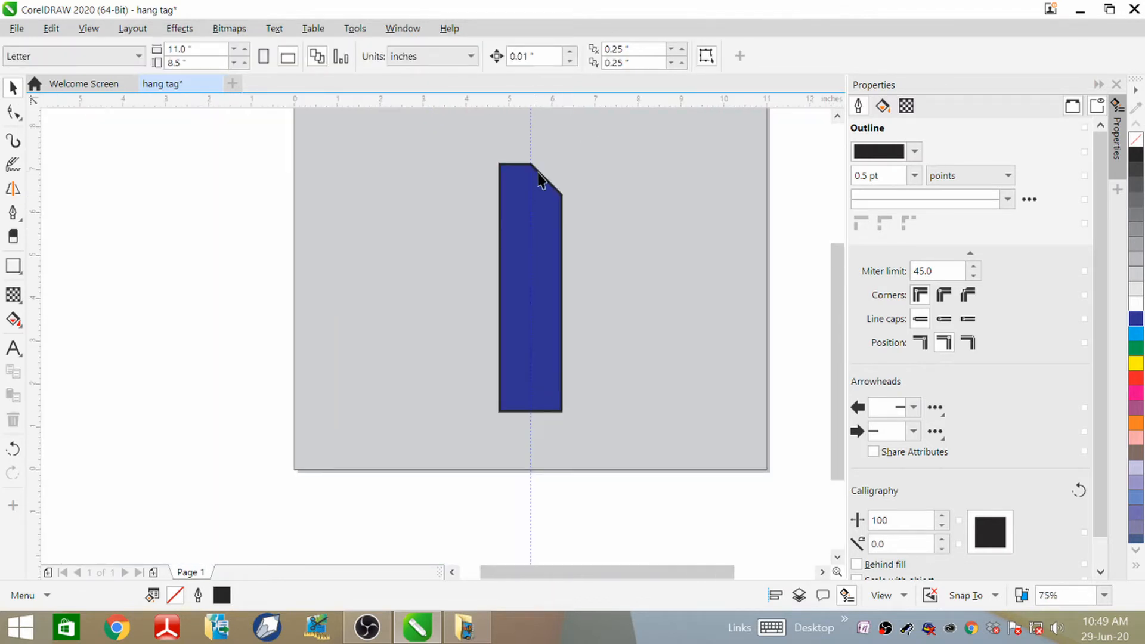
scroll(540, 178, "up", 2)
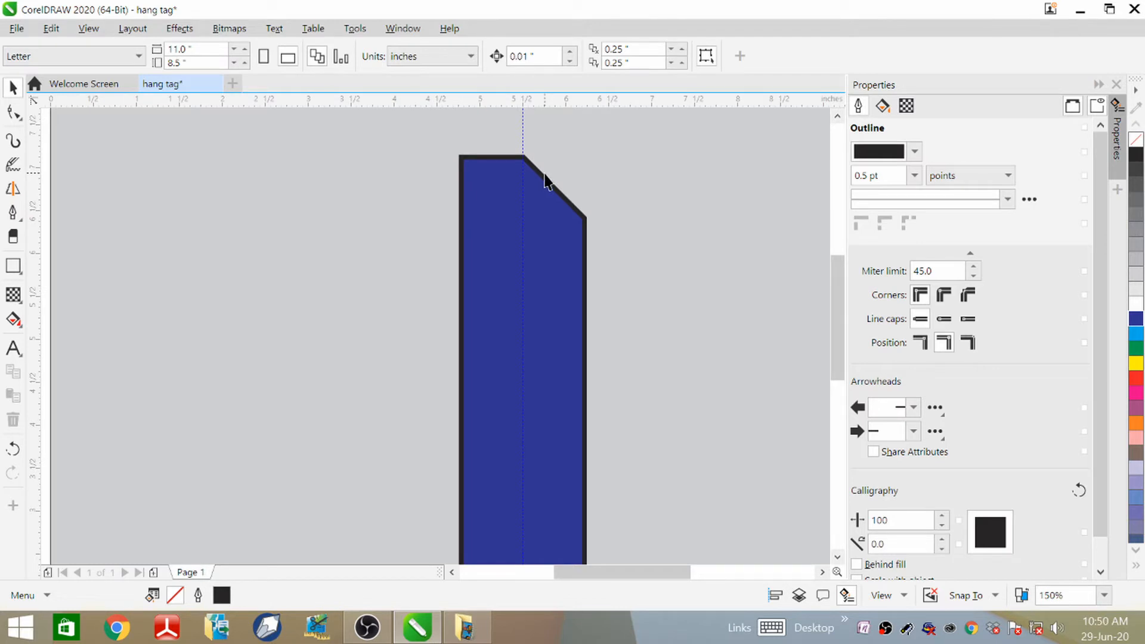
- Move the lower node of the angled corner straight down about 0.4 inch to make the slant steeper
left_click(13, 117)
left_click(585, 222)
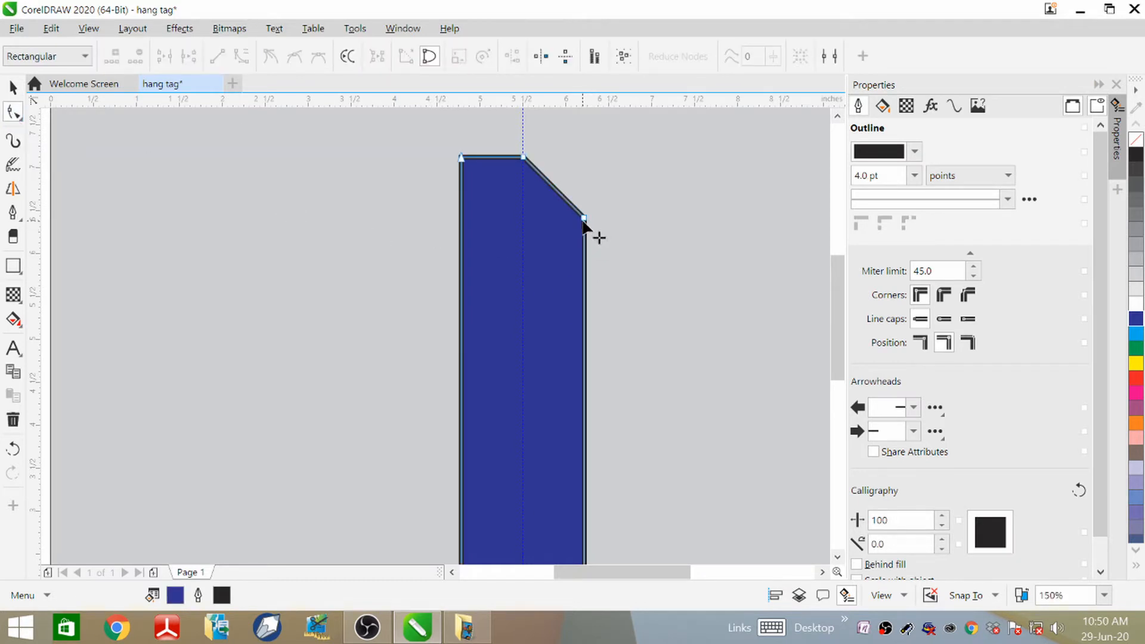
left_click(583, 228)
left_click_drag(584, 229, 596, 266)
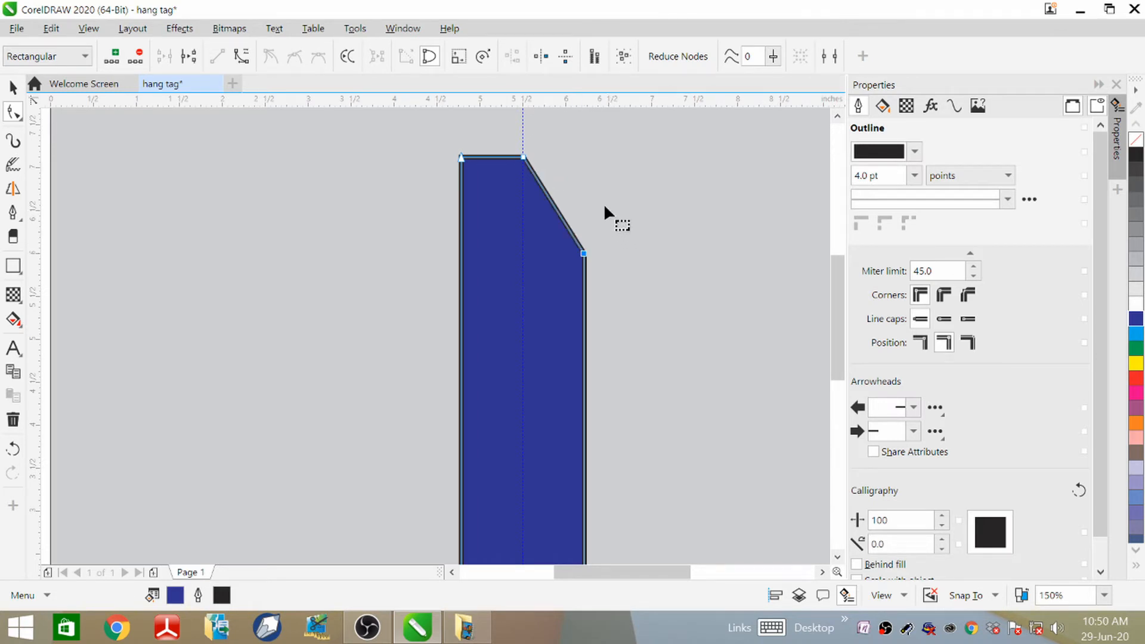
scroll(603, 200, "down", 2)
scroll(603, 202, "up", 3)
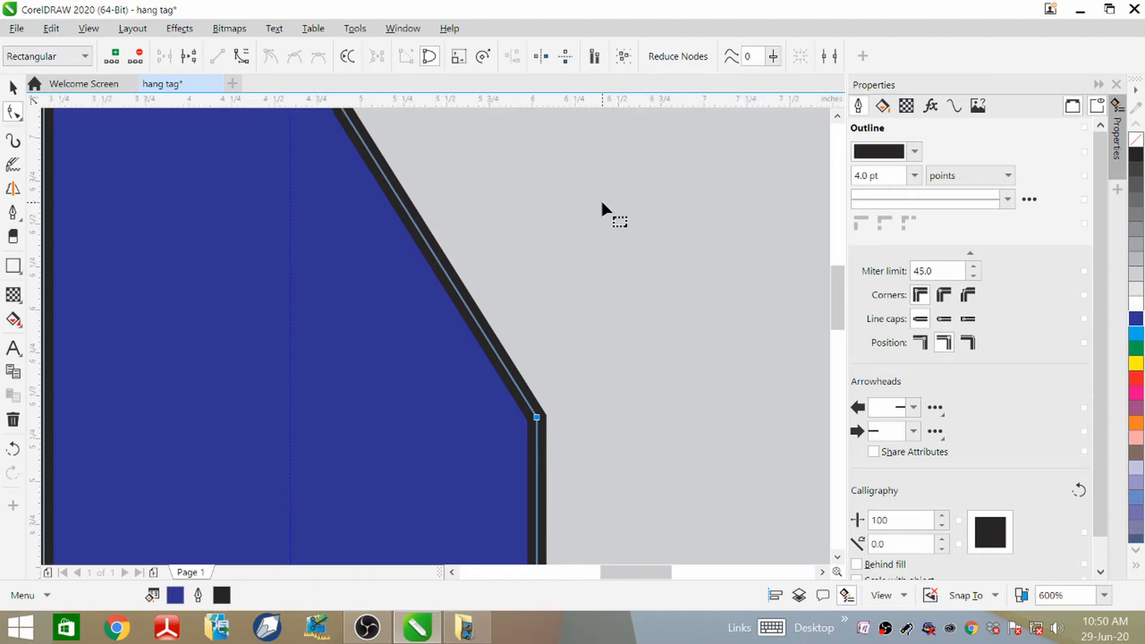
- Break the blue shape's curve at its upper-left corner node
scroll(602, 202, "down", 3)
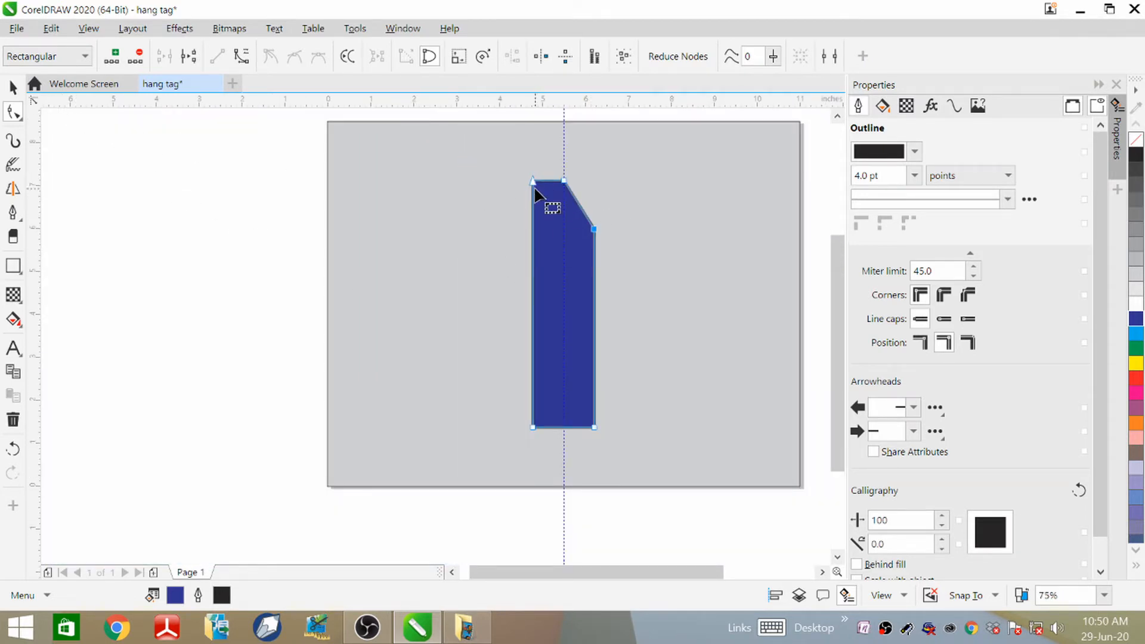
scroll(548, 194, "up", 3)
scroll(440, 263, "up", 3)
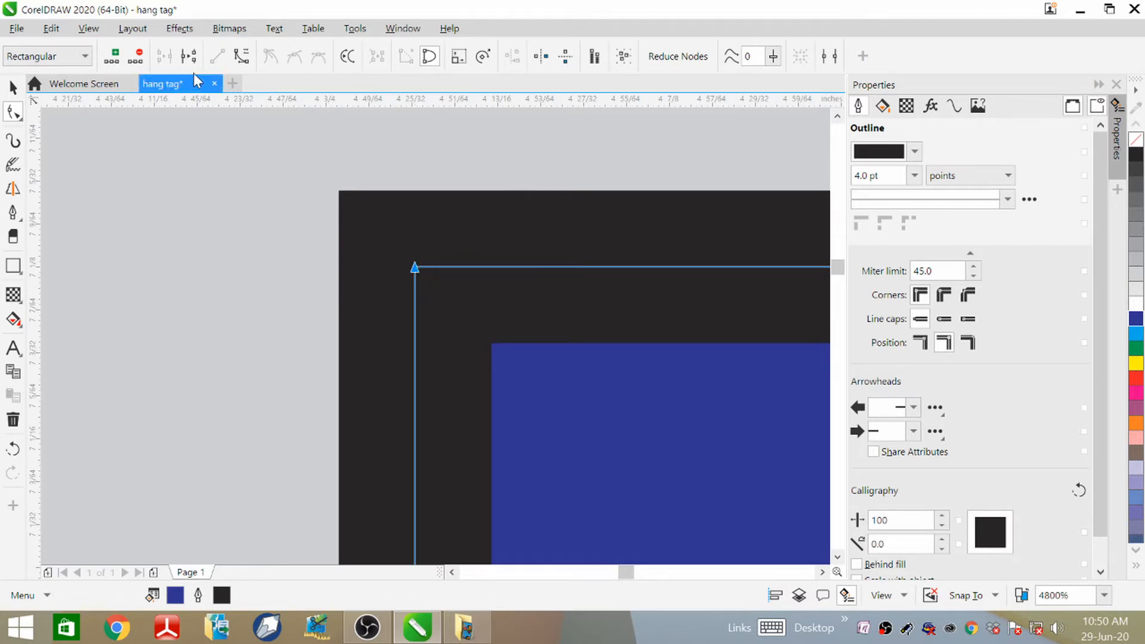
left_click(192, 58)
scroll(322, 145, "down", 10)
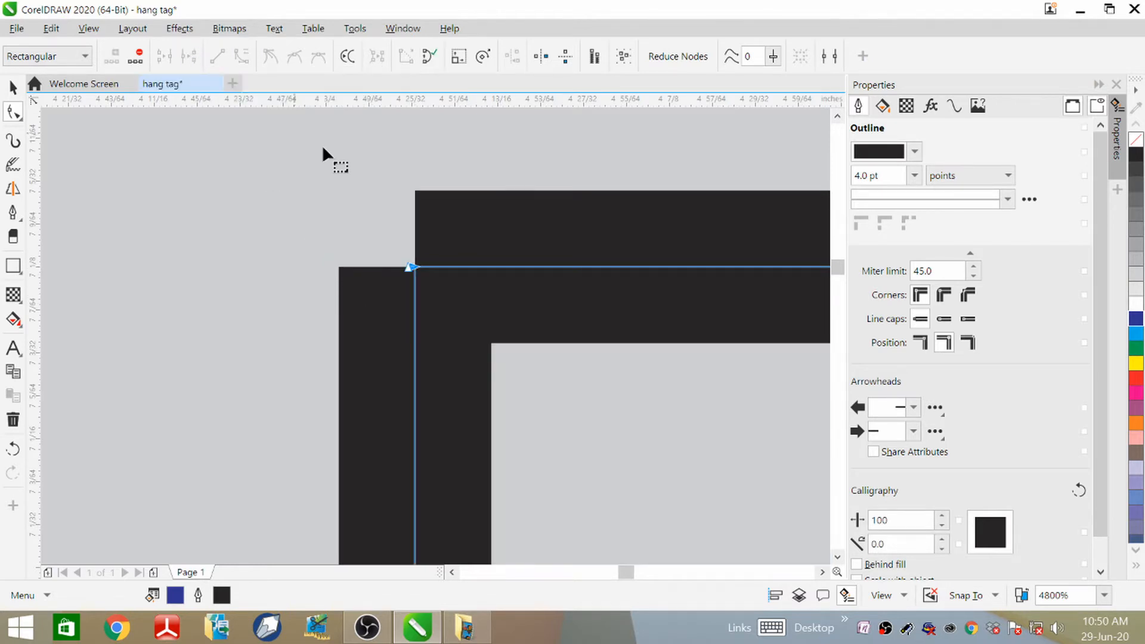
scroll(424, 191, "down", 3)
- Break the outline at its lower-left corner node so the left vertical side is detached
scroll(429, 255, "up", 8)
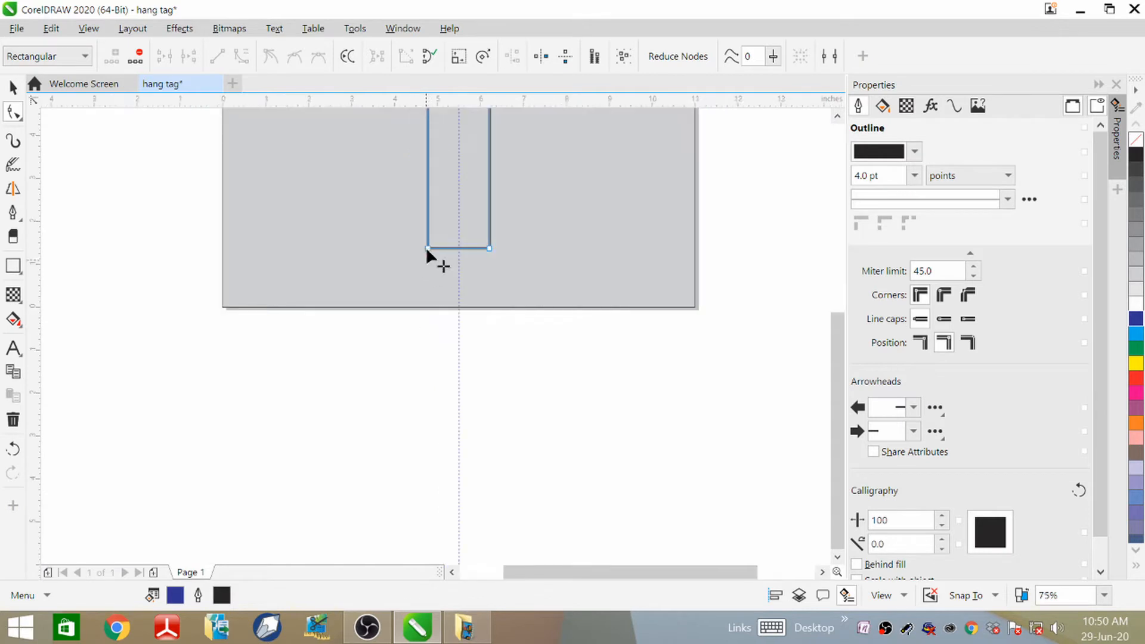
scroll(407, 295, "up", 5)
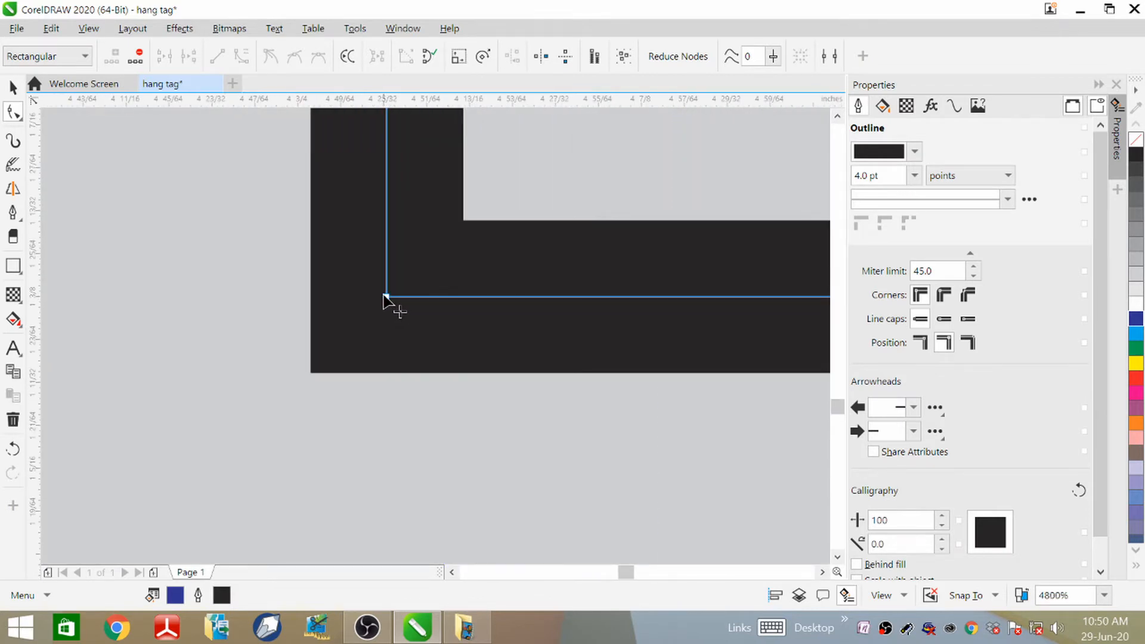
left_click(388, 298)
left_click(188, 56)
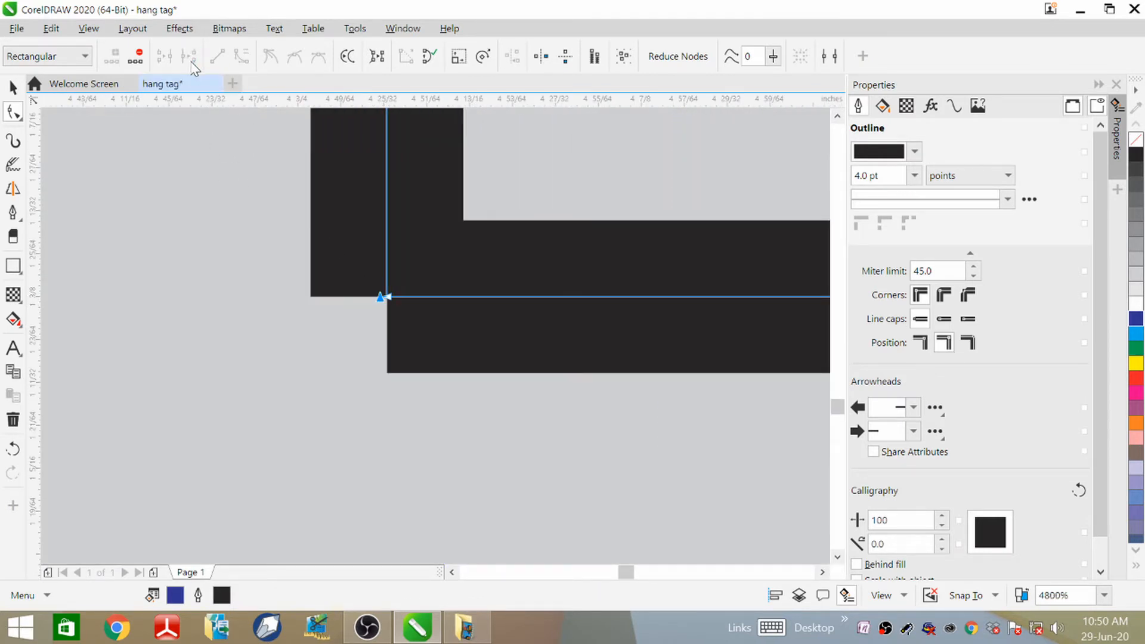
scroll(289, 307, "down", 6)
scroll(300, 324, "down", 2)
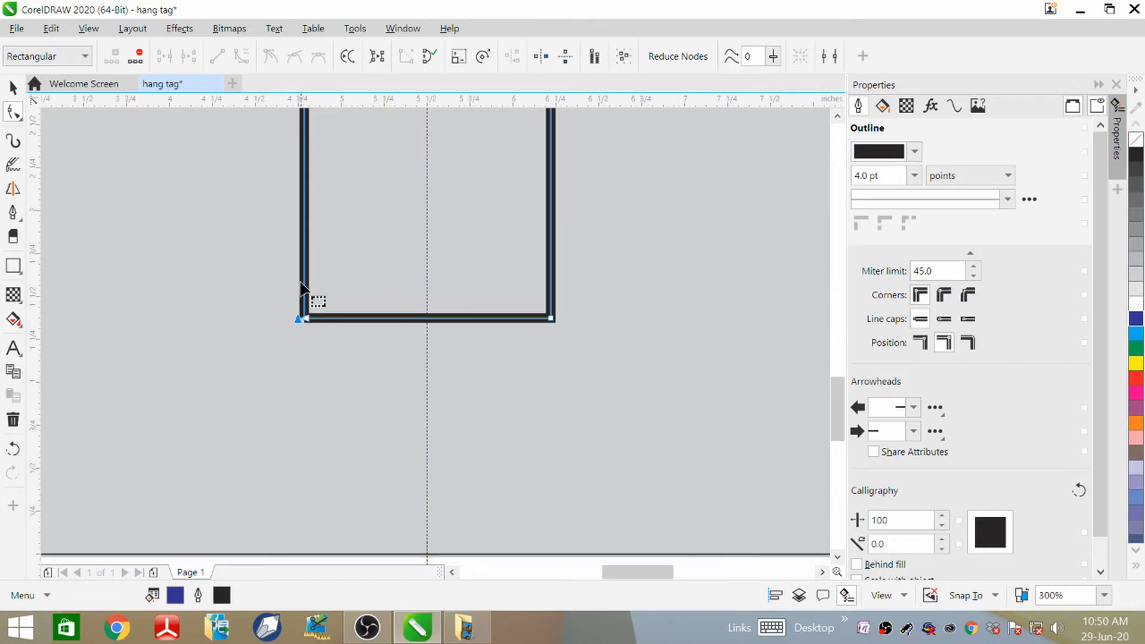
- Delete the detached left vertical side, leaving the half-tag outline open
left_click(304, 242)
key("Delete")
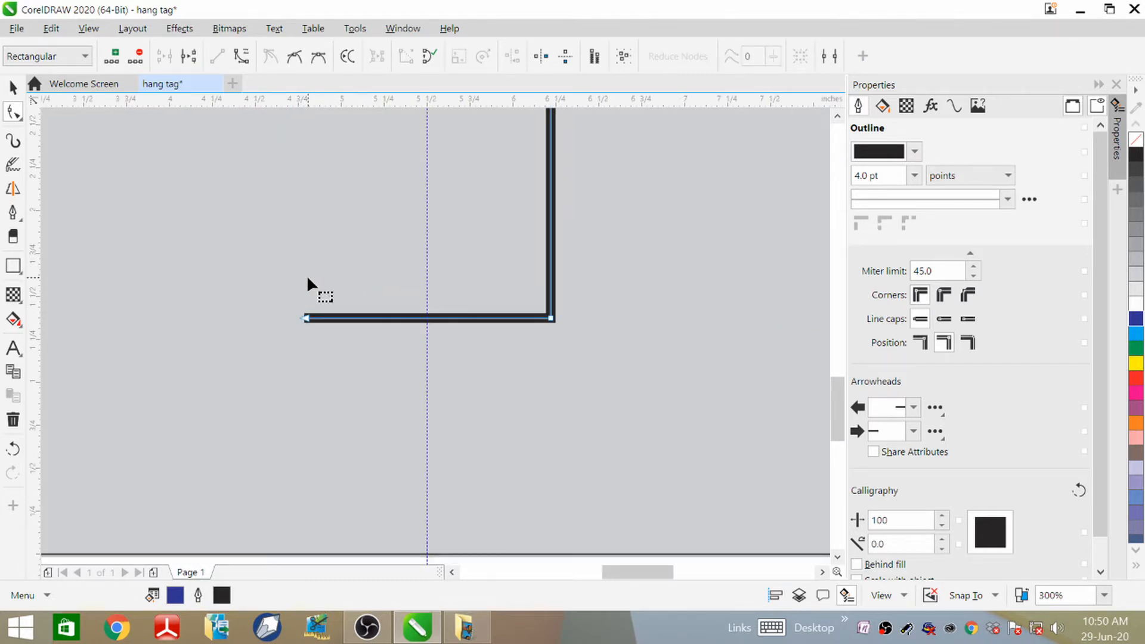
scroll(360, 328, "down", 3)
scroll(342, 226, "down", 3)
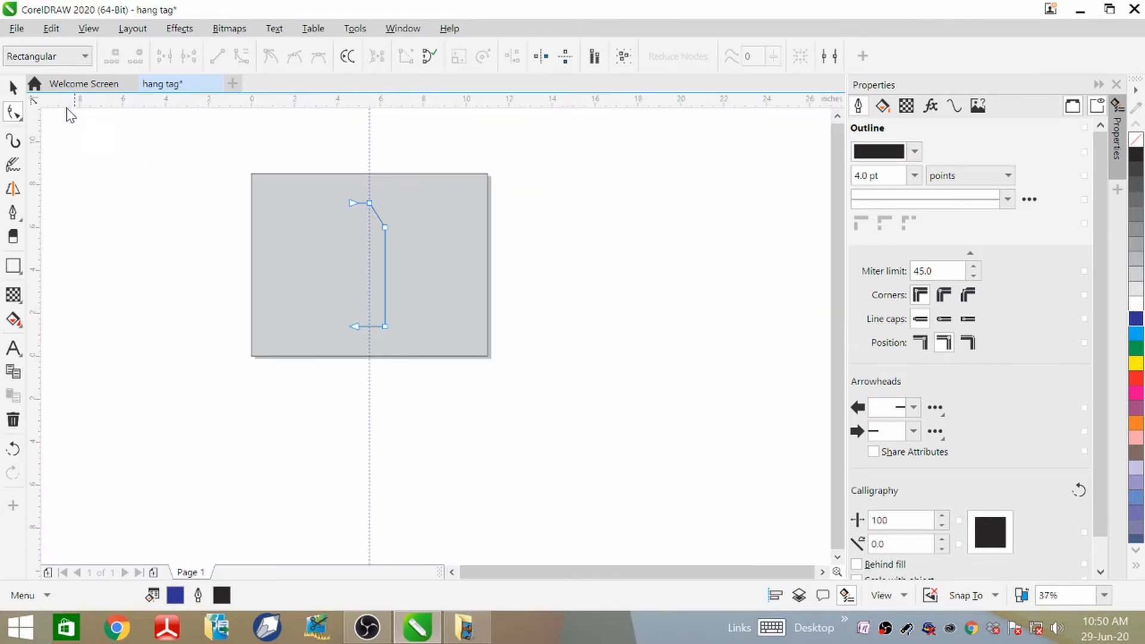
- Create a horizontally mirrored copy of the open half-tag outline, meeting the original at its open left ends
left_click(13, 87)
left_click(332, 222)
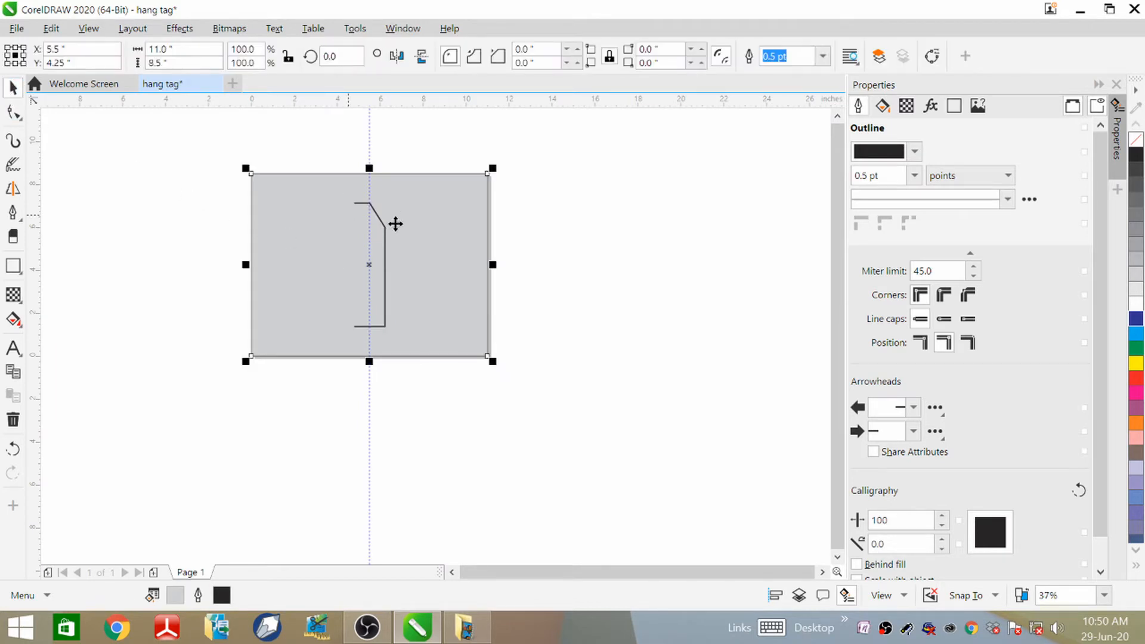
left_click(382, 263)
scroll(419, 194, "up", 5)
scroll(566, 185, "down", 2)
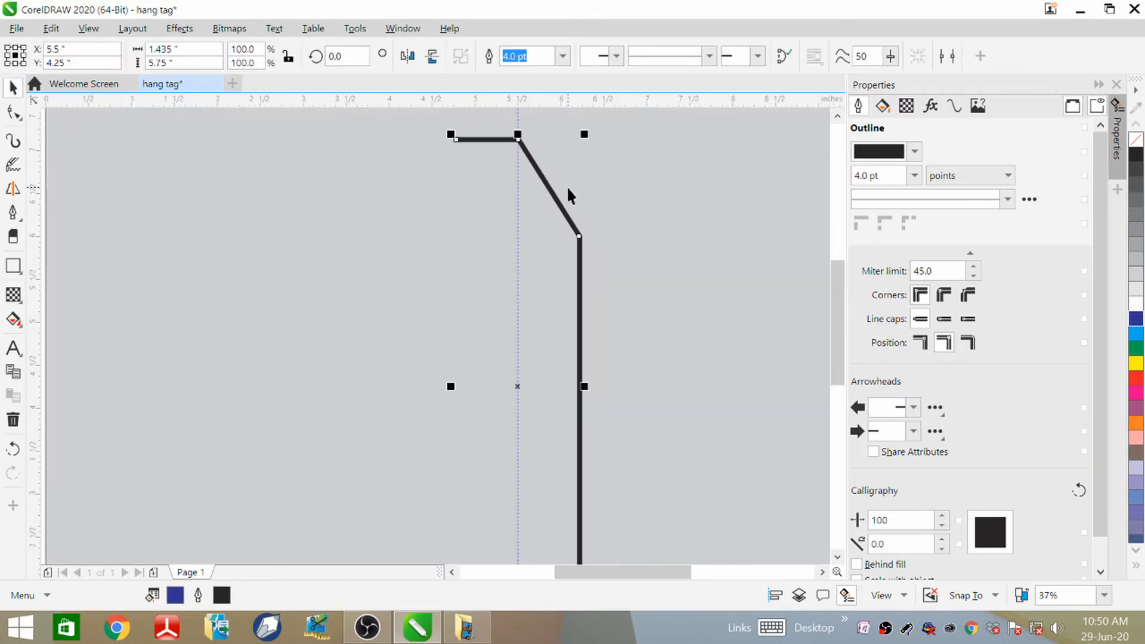
scroll(568, 185, "down", 2)
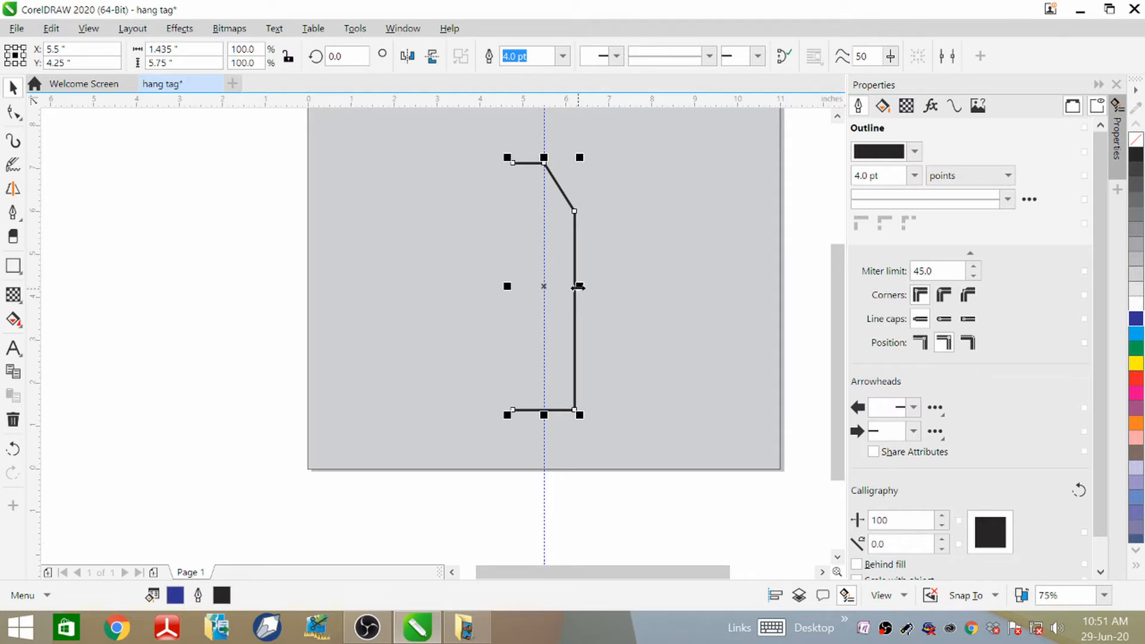
left_click_drag(578, 286, 506, 277)
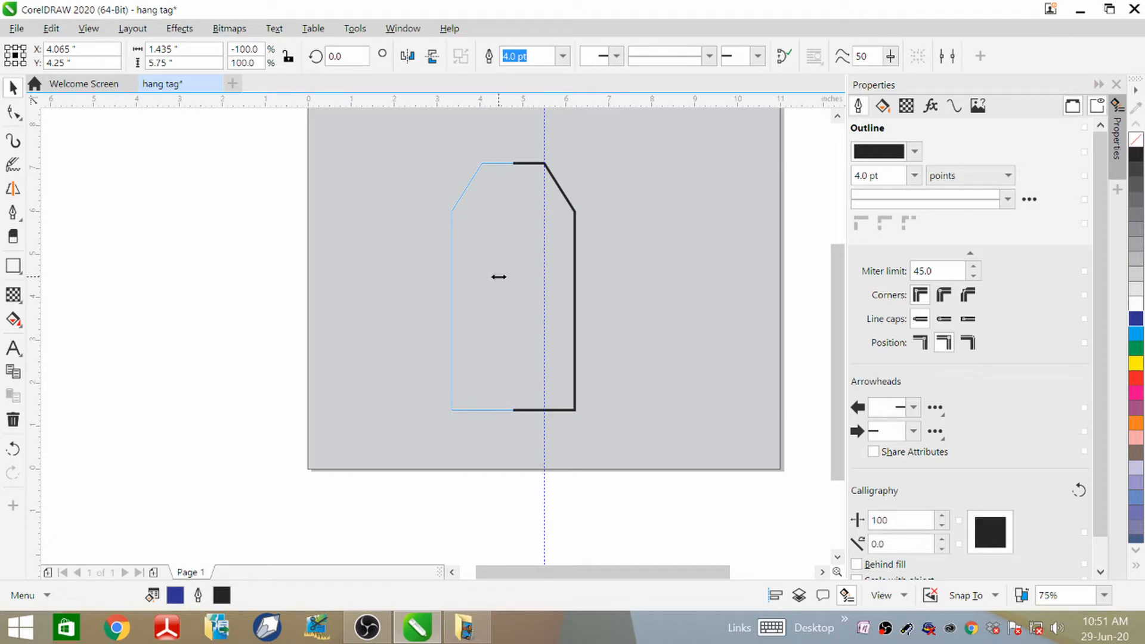
left_click_drag(498, 279, 498, 279)
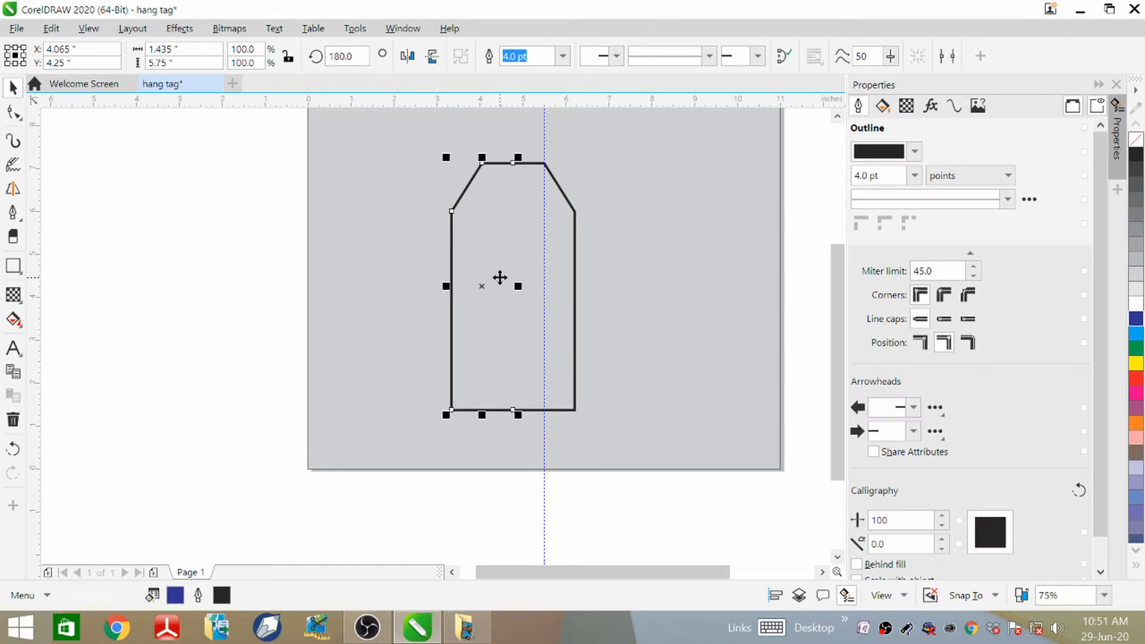
left_click(417, 159)
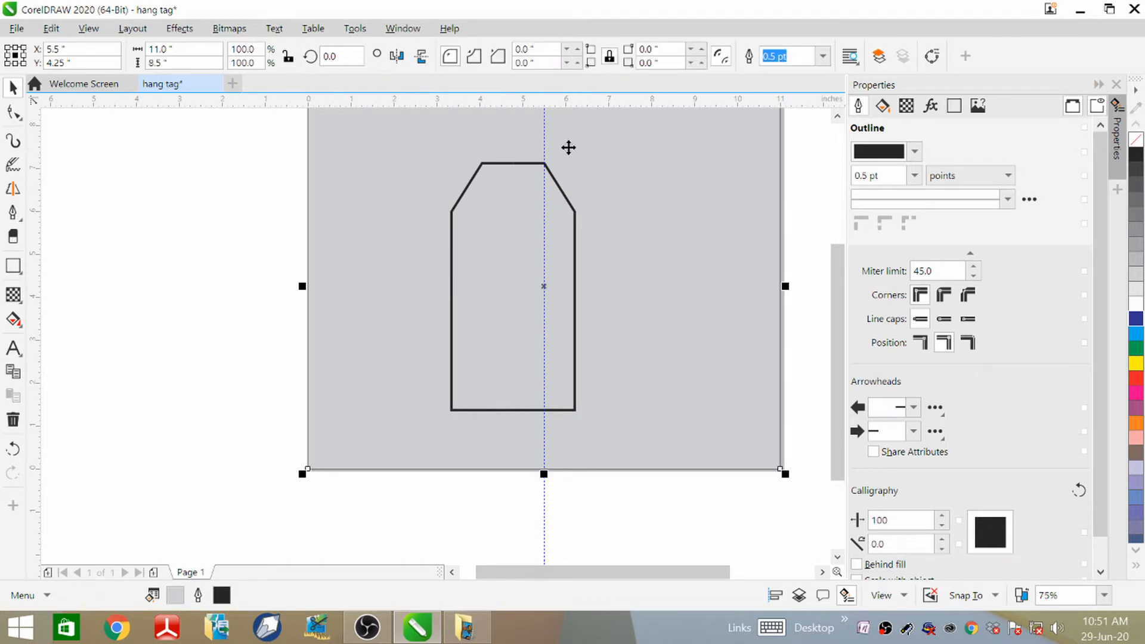
- Select both halves of the tag outline and combine them into one curve object
scroll(513, 156, "up", 2)
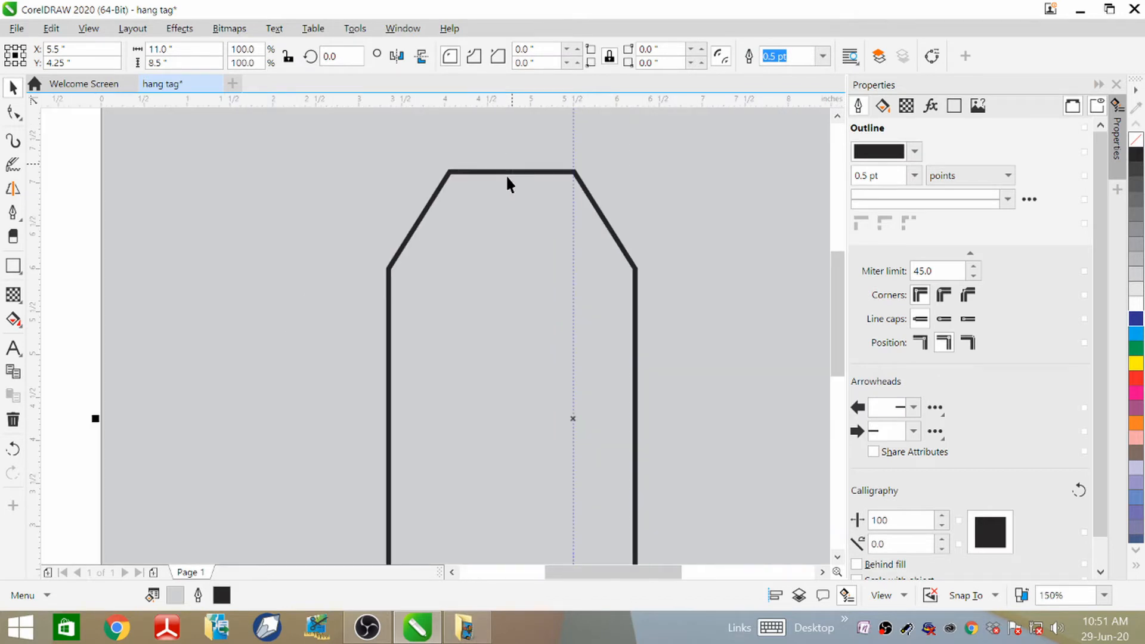
scroll(507, 178, "down", 1)
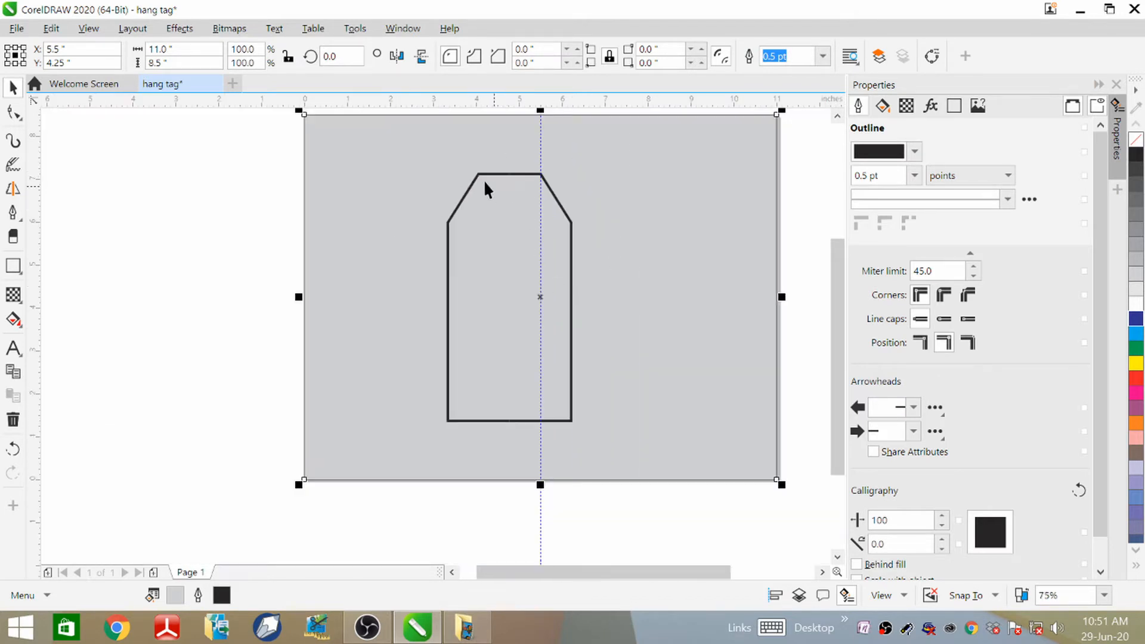
scroll(517, 177, "up", 2)
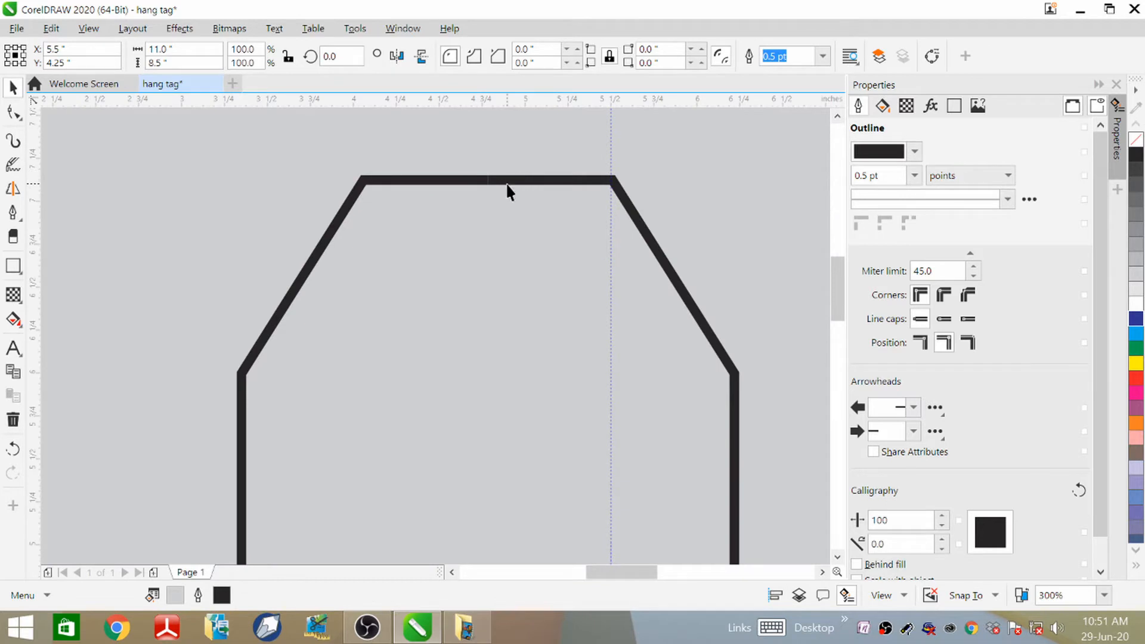
scroll(506, 183, "up", 2)
scroll(506, 183, "down", 2)
left_click(509, 182)
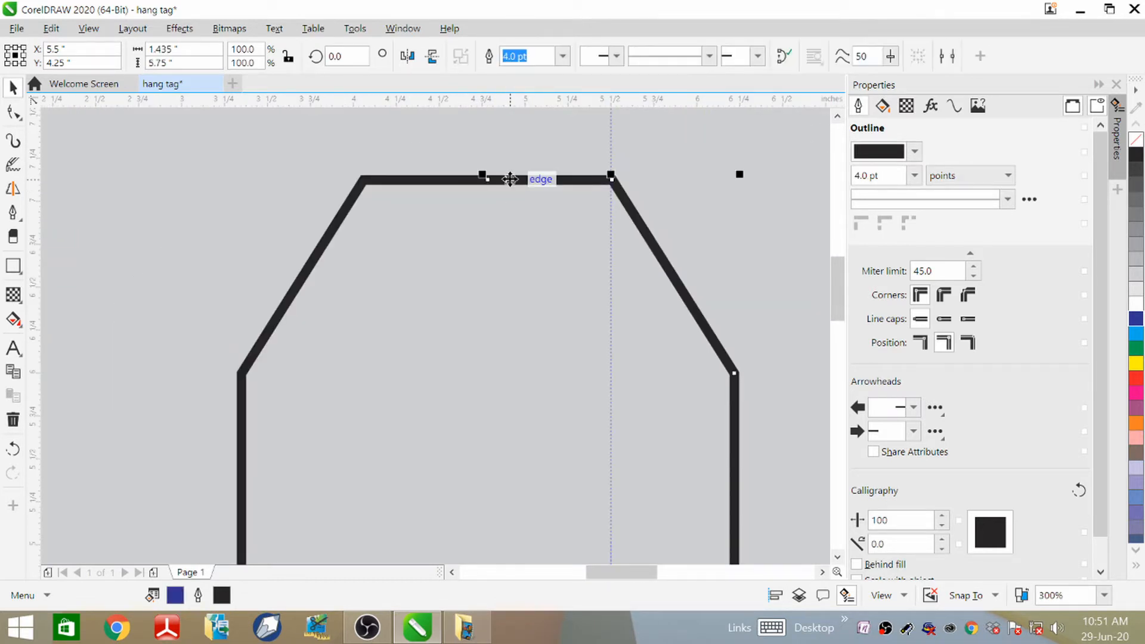
left_click(381, 180, "shift")
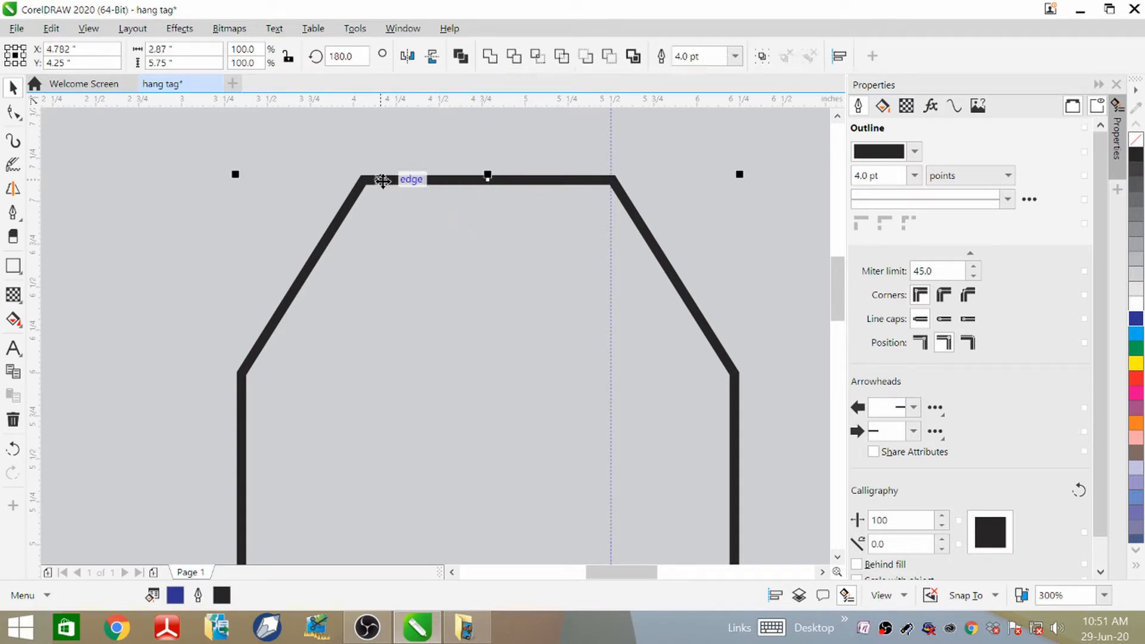
scroll(395, 179, "down", 2)
scroll(396, 179, "down", 2)
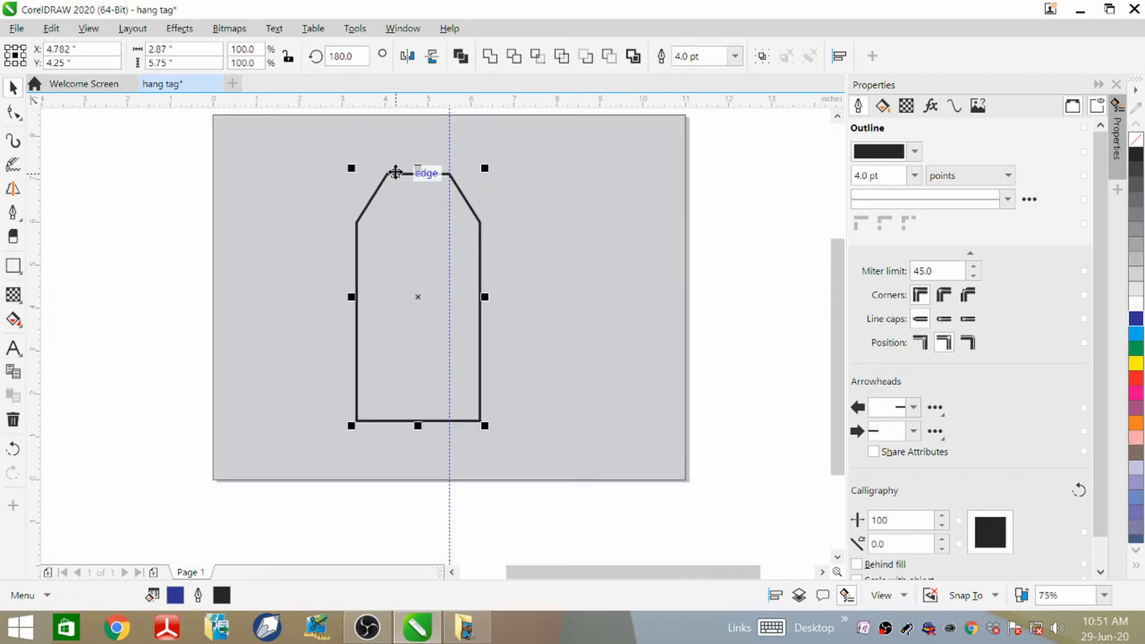
left_click(466, 59)
scroll(381, 148, "up", 2)
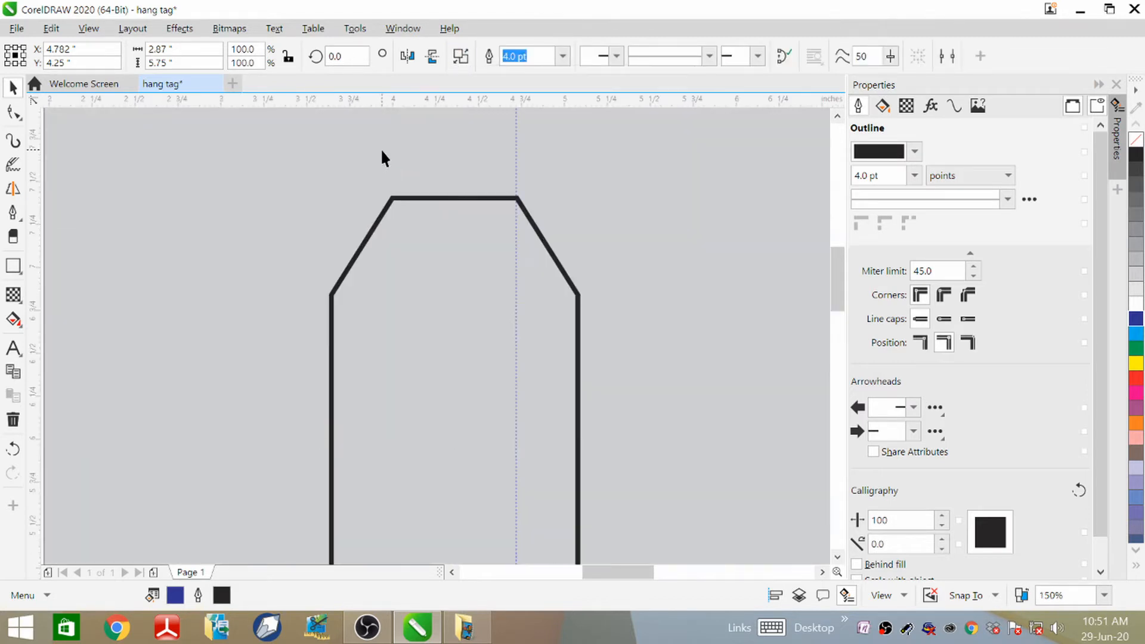
scroll(382, 150, "up", 6)
scroll(481, 285, "down", 2)
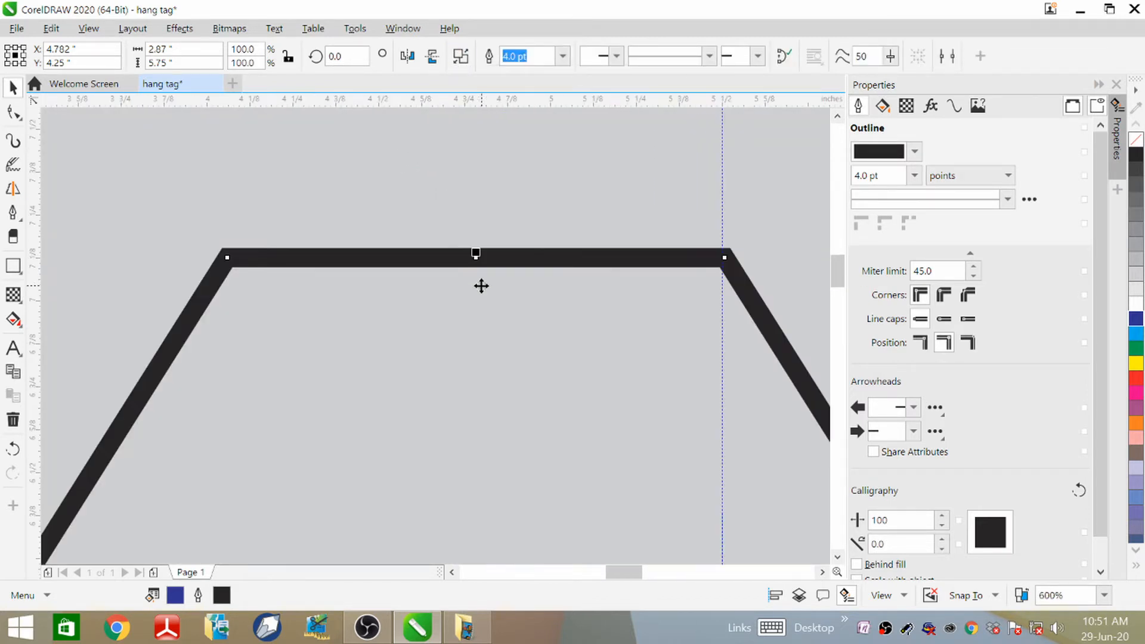
left_click(475, 267)
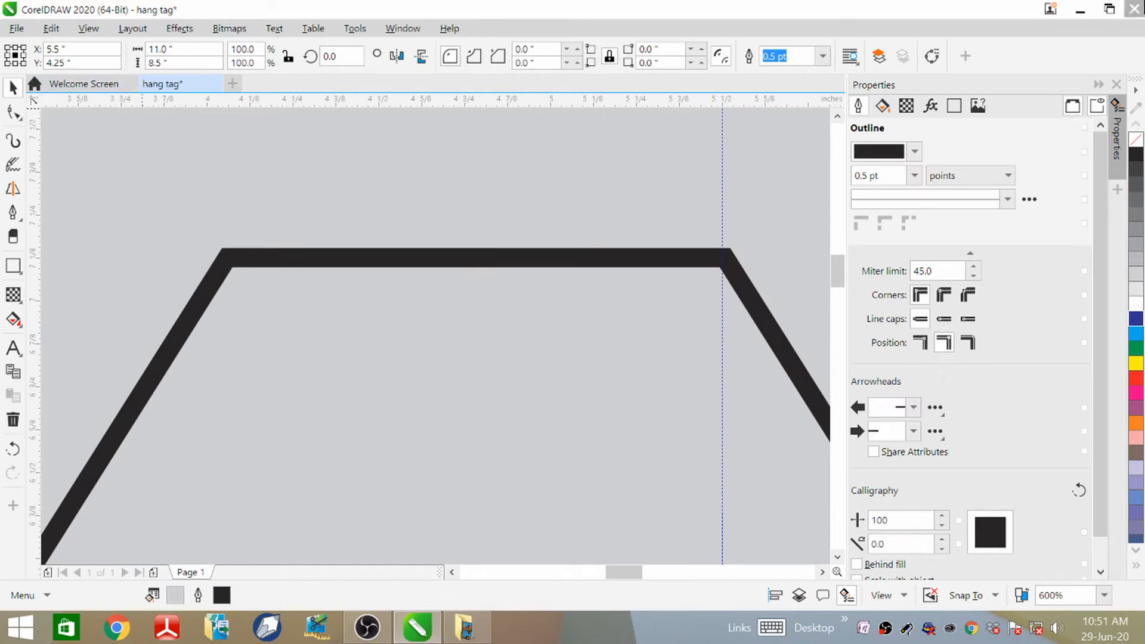
- Join the two overlapping end nodes at the midpoint of the tag outline's top edge
left_click(332, 256)
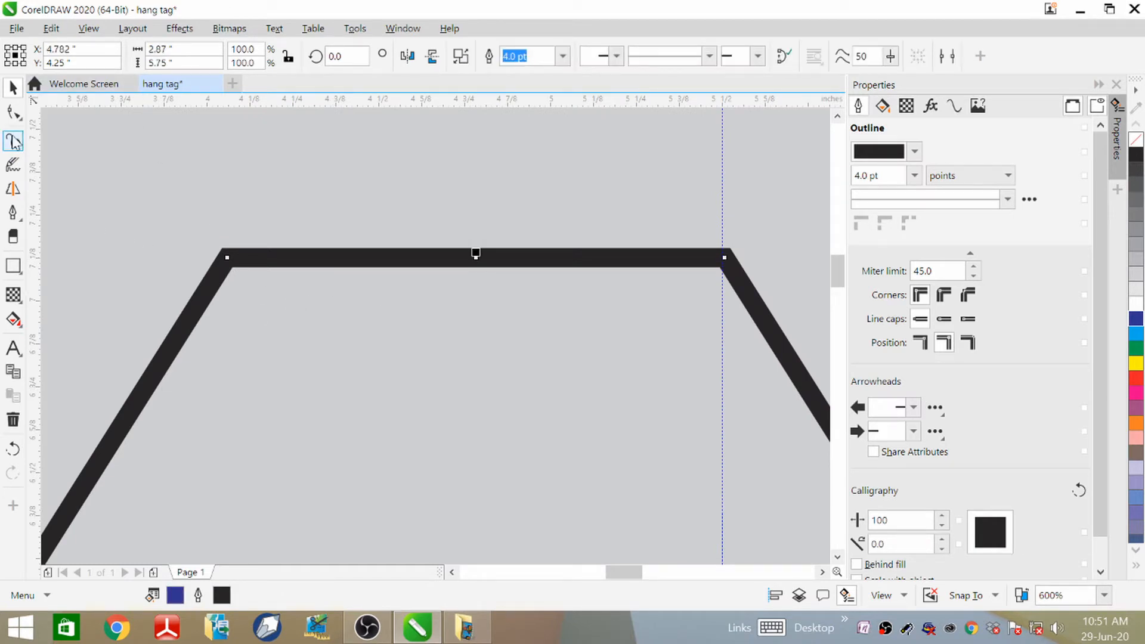
left_click(13, 113)
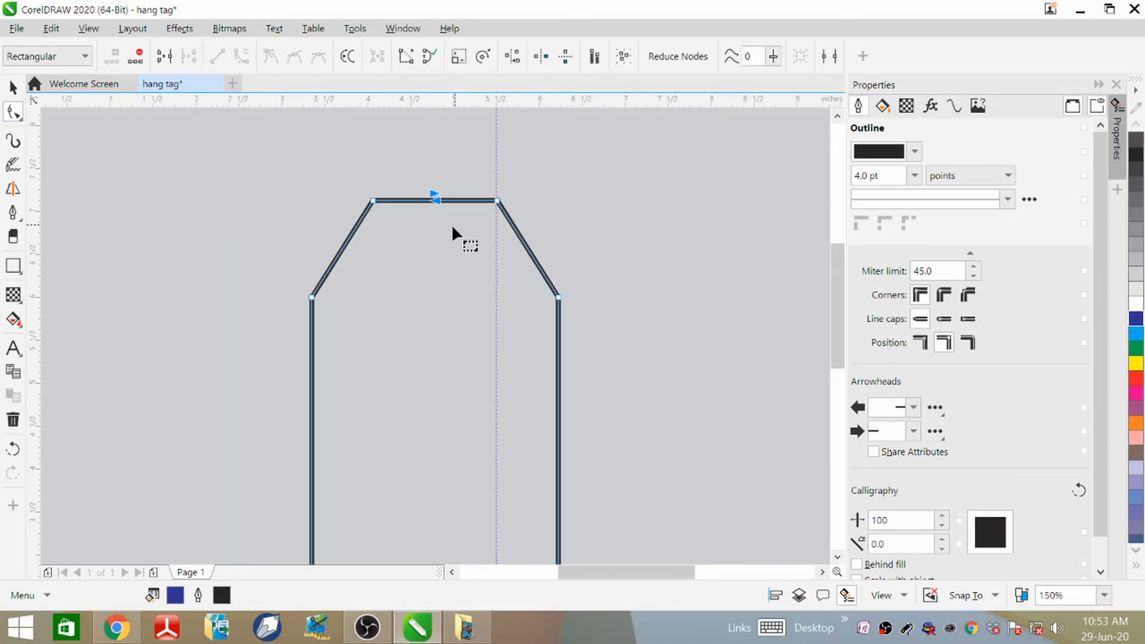
left_click_drag(453, 226, 447, 221)
scroll(432, 202, "up", 5)
scroll(429, 195, "down", 1)
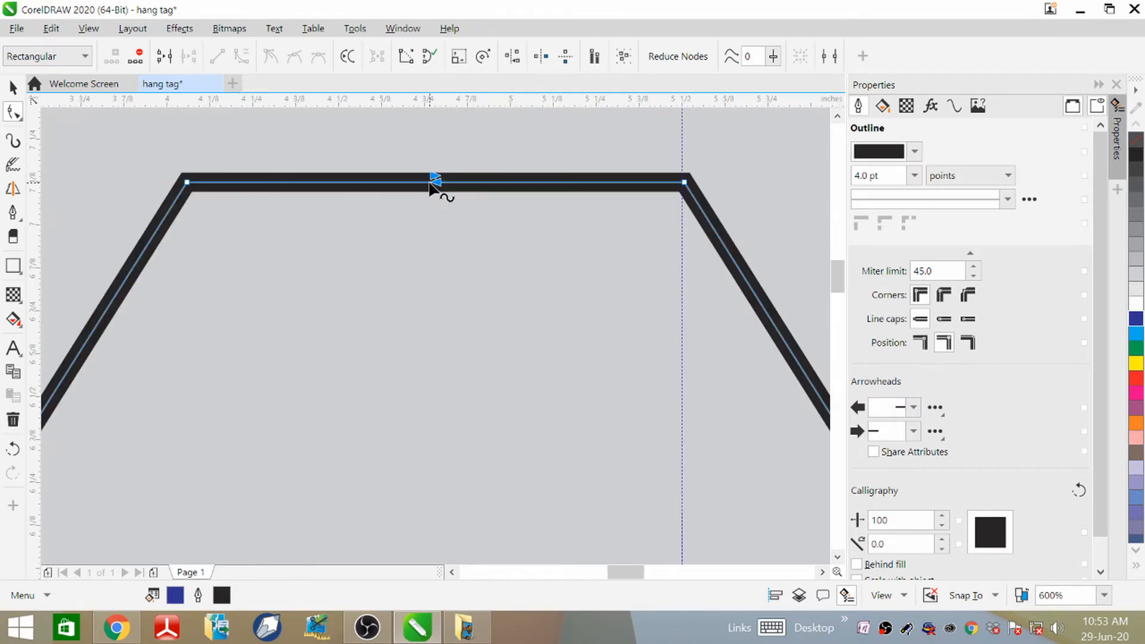
left_click(164, 56)
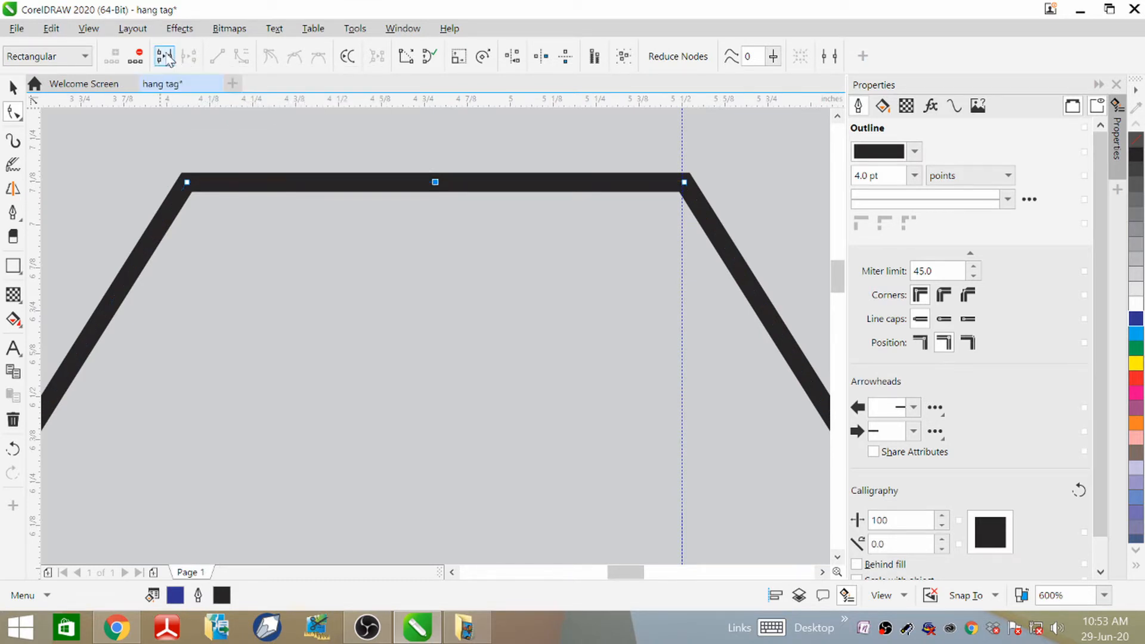
- Join the two end nodes at the midpoint of the tag's bottom edge, closing the outline
scroll(383, 179, "down", 5)
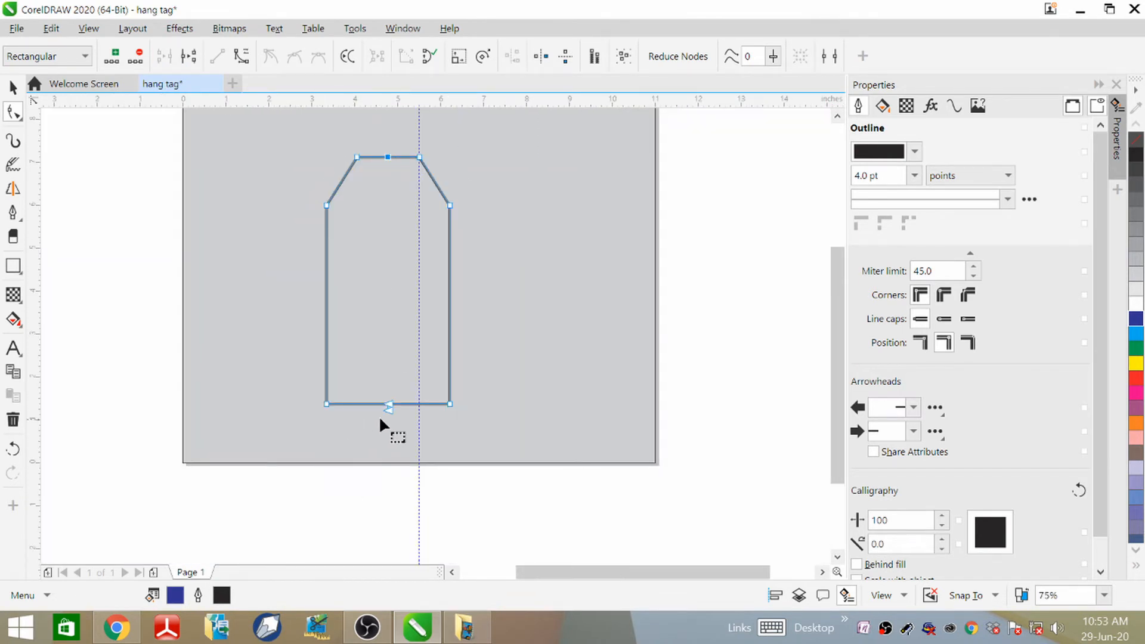
scroll(383, 411, "up", 4)
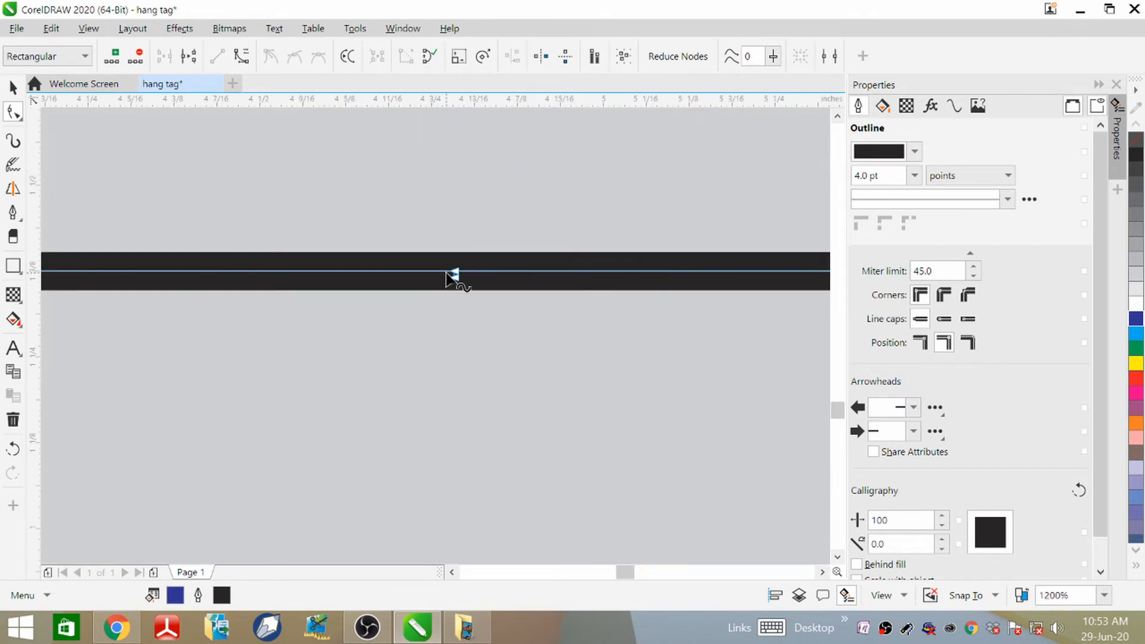
left_click_drag(434, 247, 445, 265)
left_click_drag(486, 321, 468, 292)
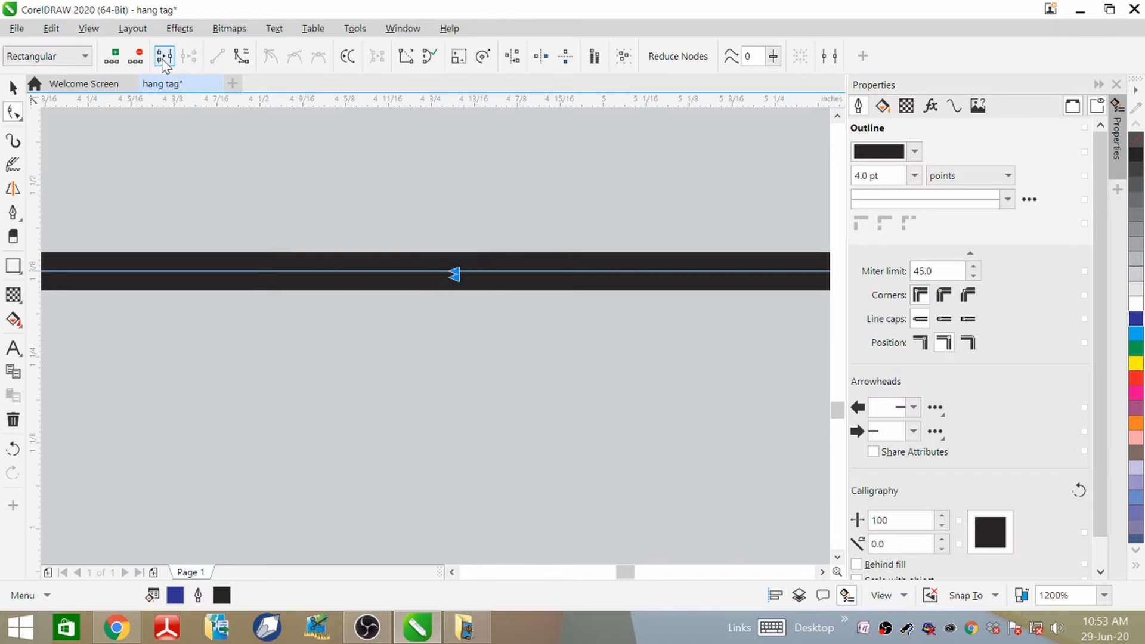
left_click(164, 58)
scroll(428, 416, "down", 4)
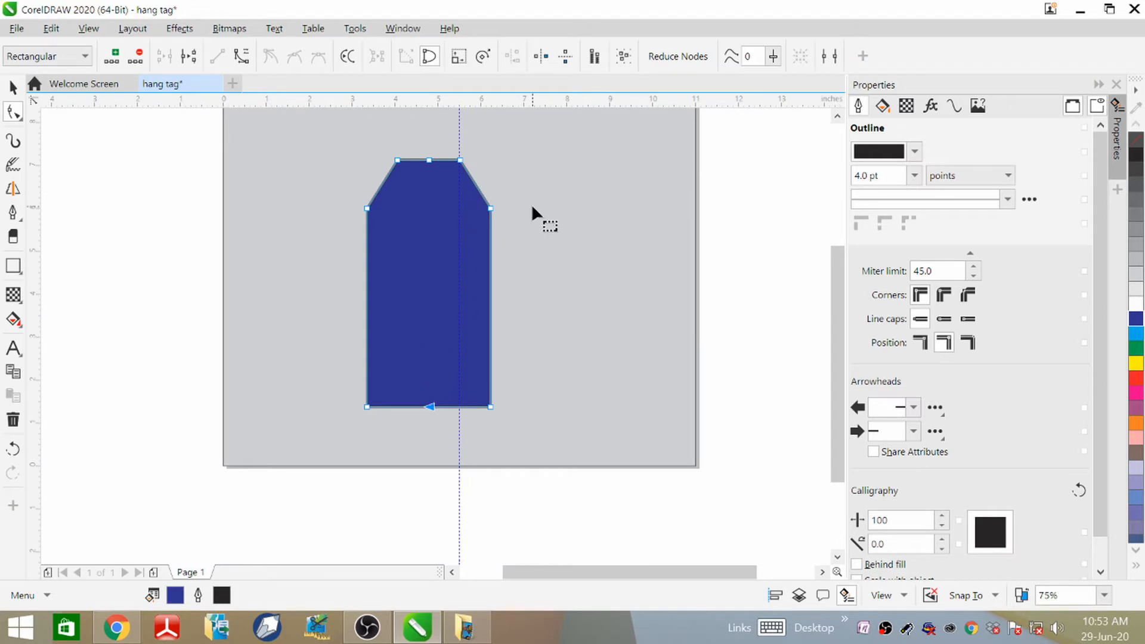
left_click(13, 87)
left_click(232, 189)
left_click(427, 230)
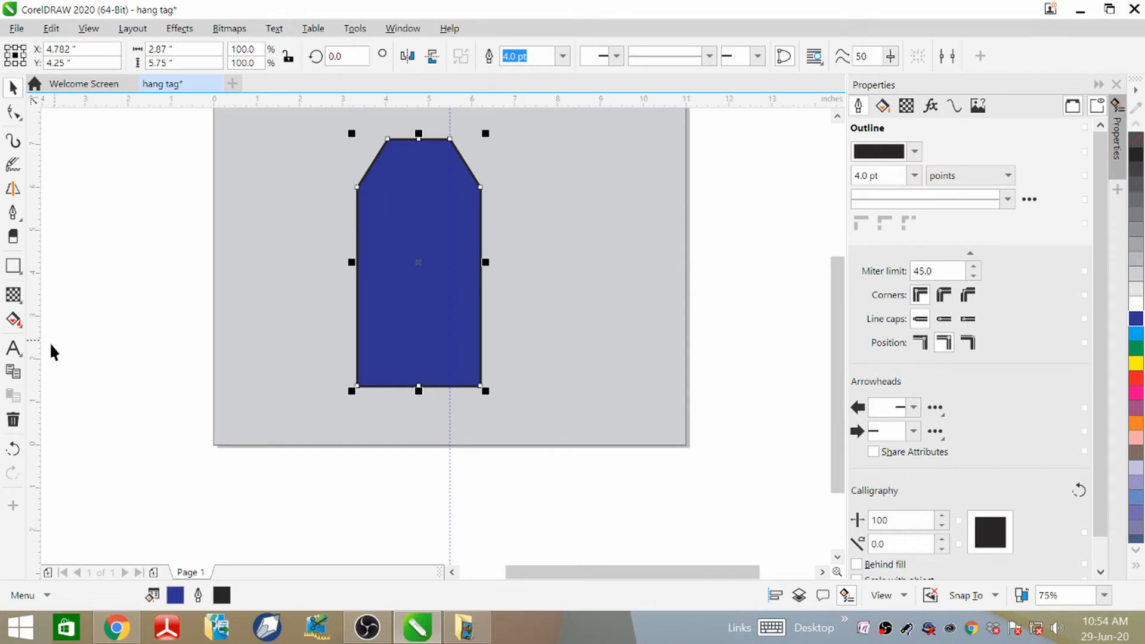
- Draw a circle about 0.69 inches in diameter beside the tag and set its outline width to 3 pt
left_click(16, 269)
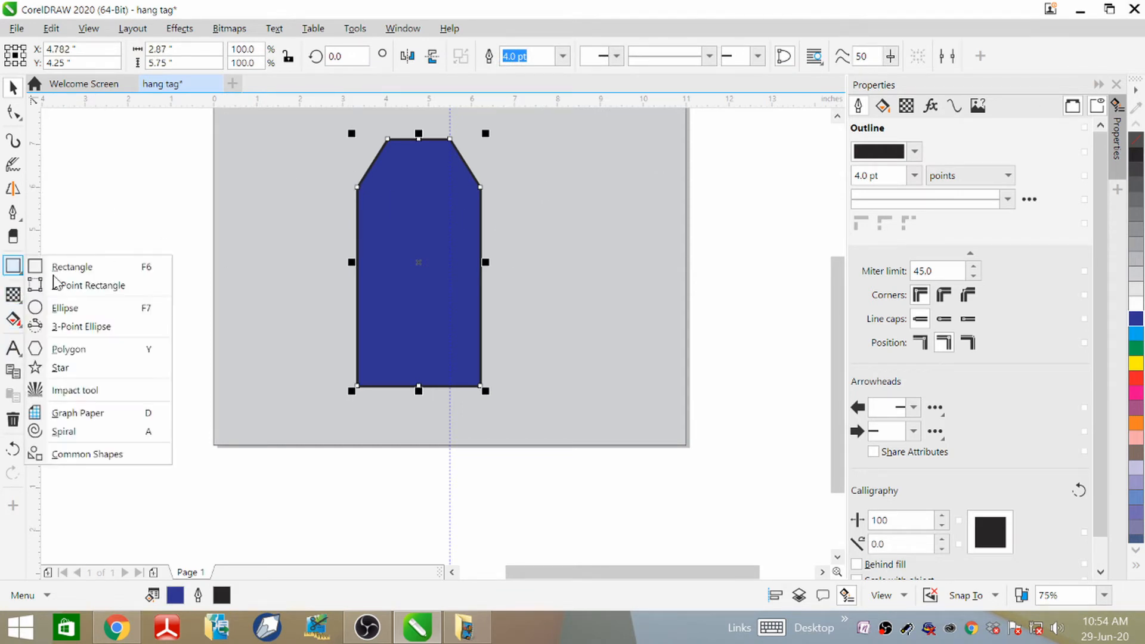
left_click(66, 308)
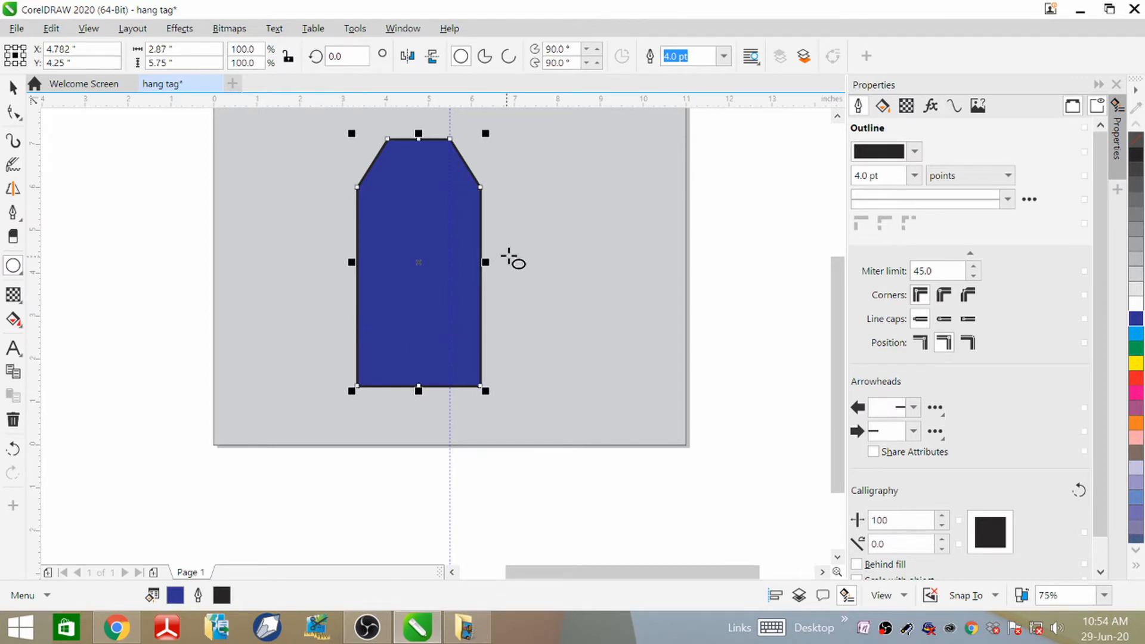
left_click_drag(533, 208, 567, 241)
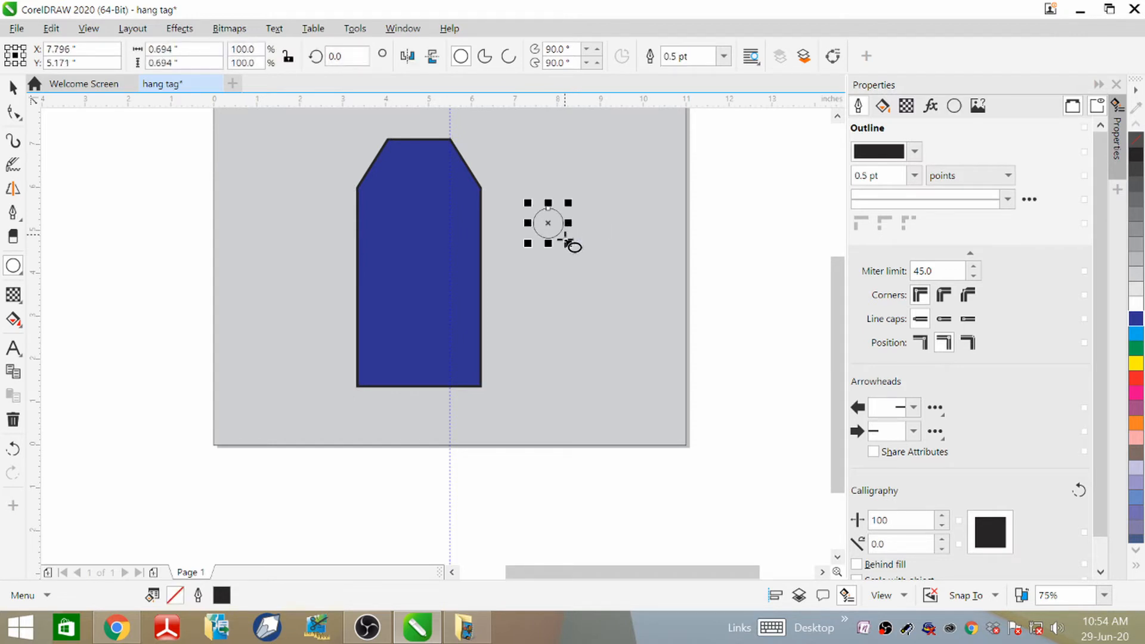
left_click(725, 56)
left_click(692, 148)
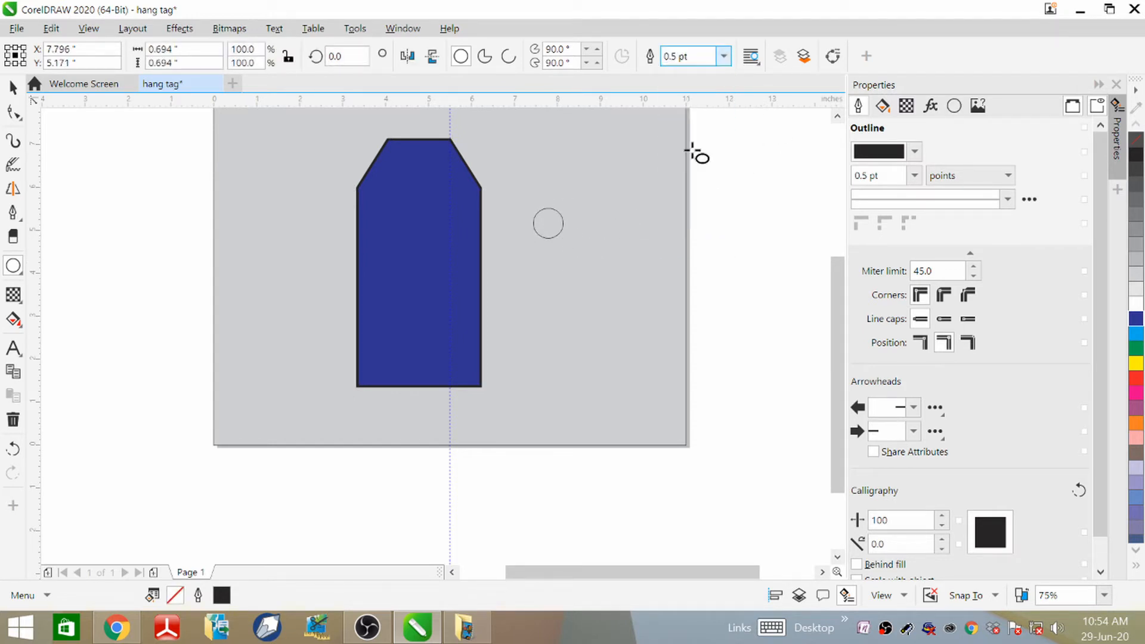
left_click(724, 56)
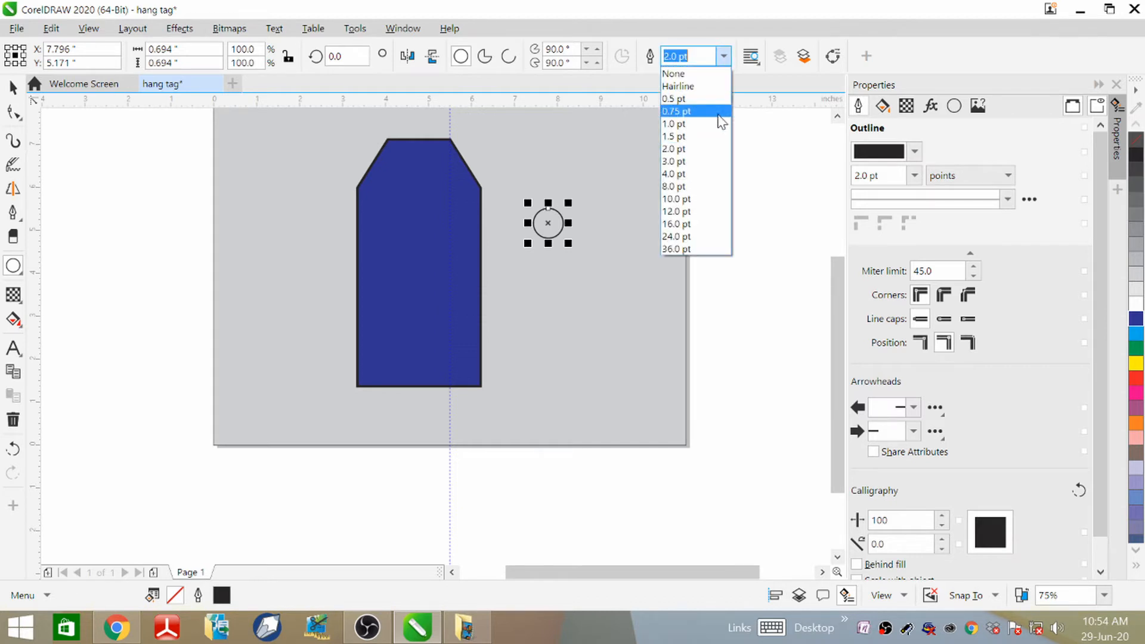
left_click(707, 164)
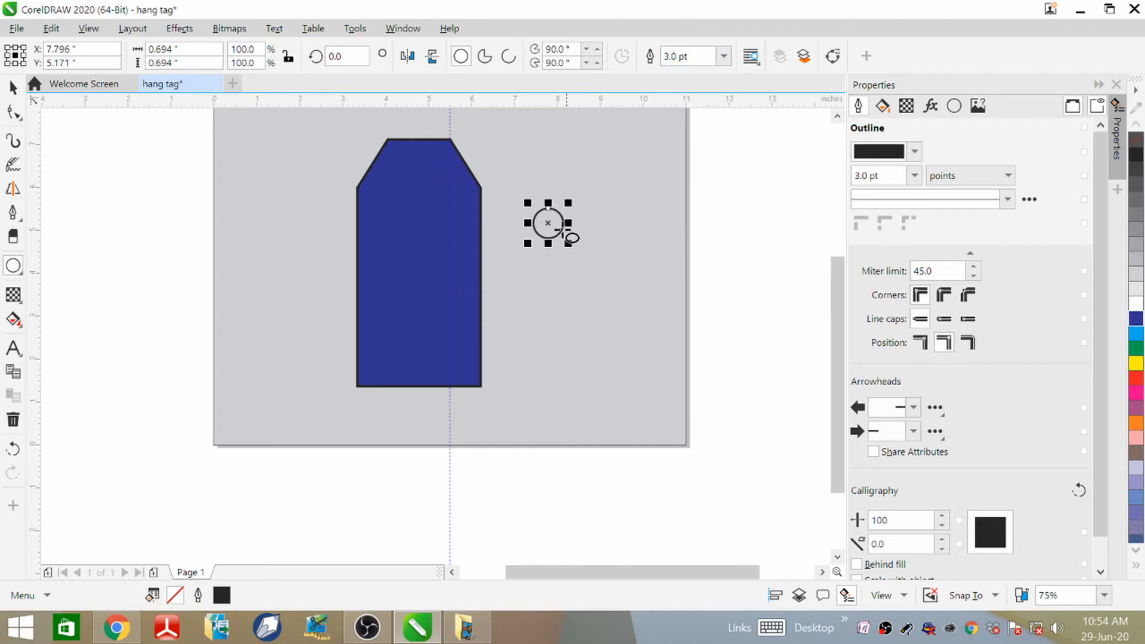
- Move the circle onto the upper part of the tag, just below its top edge
left_click(11, 93)
left_click_drag(548, 223, 470, 195)
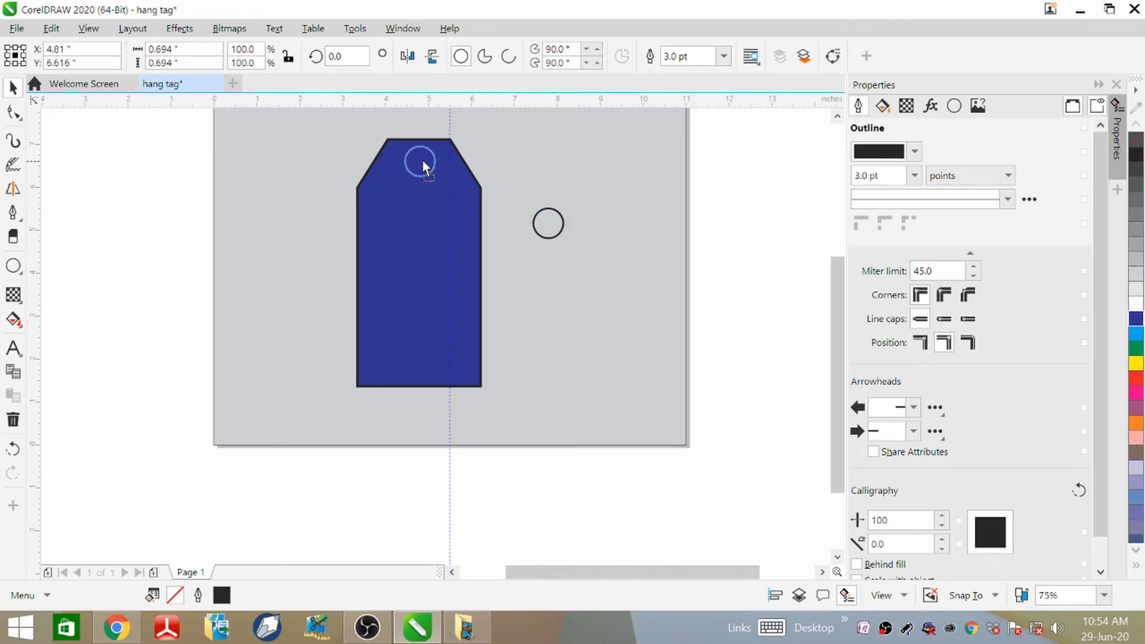
left_click_drag(422, 160, 423, 164)
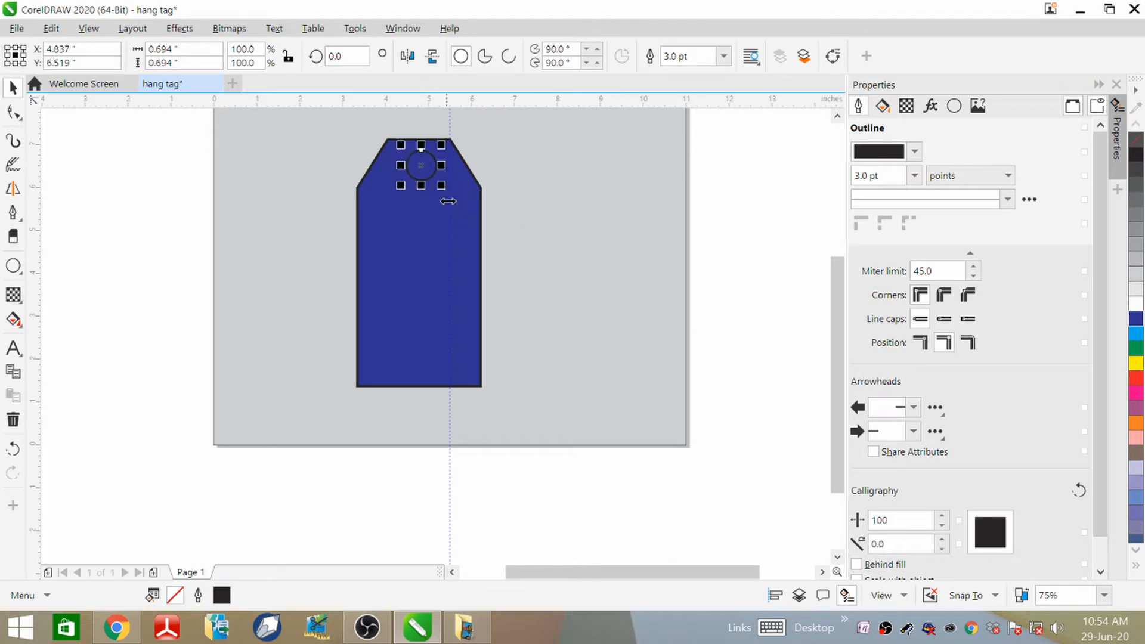
- Align the tag and the circle on a common vertical centre line, using the circle as the reference
left_click(476, 312)
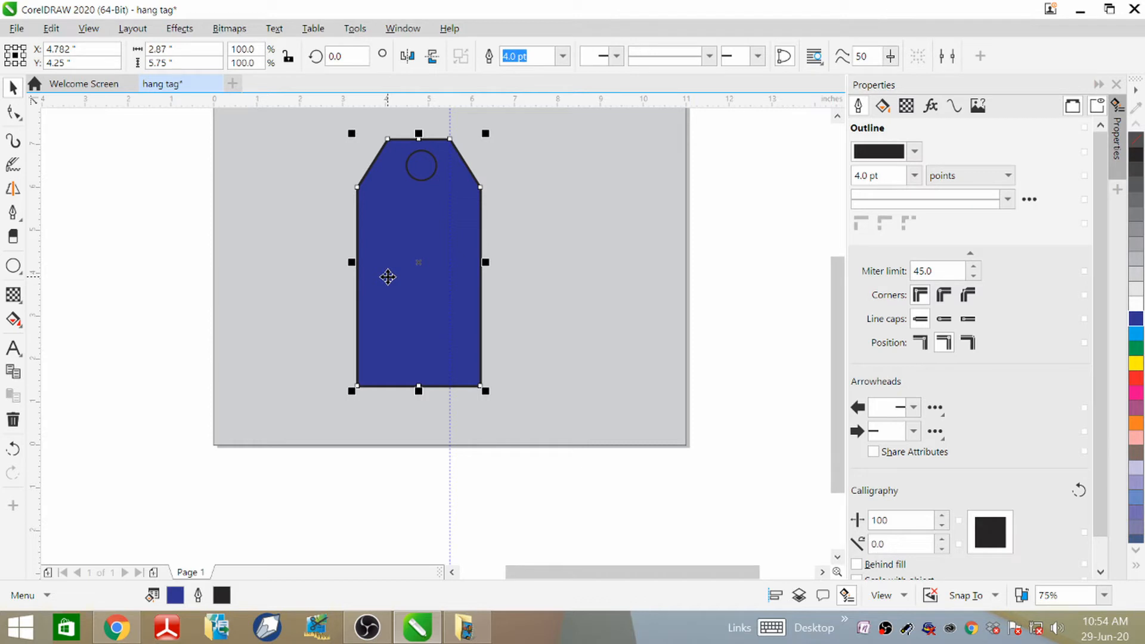
left_click(434, 175, "shift")
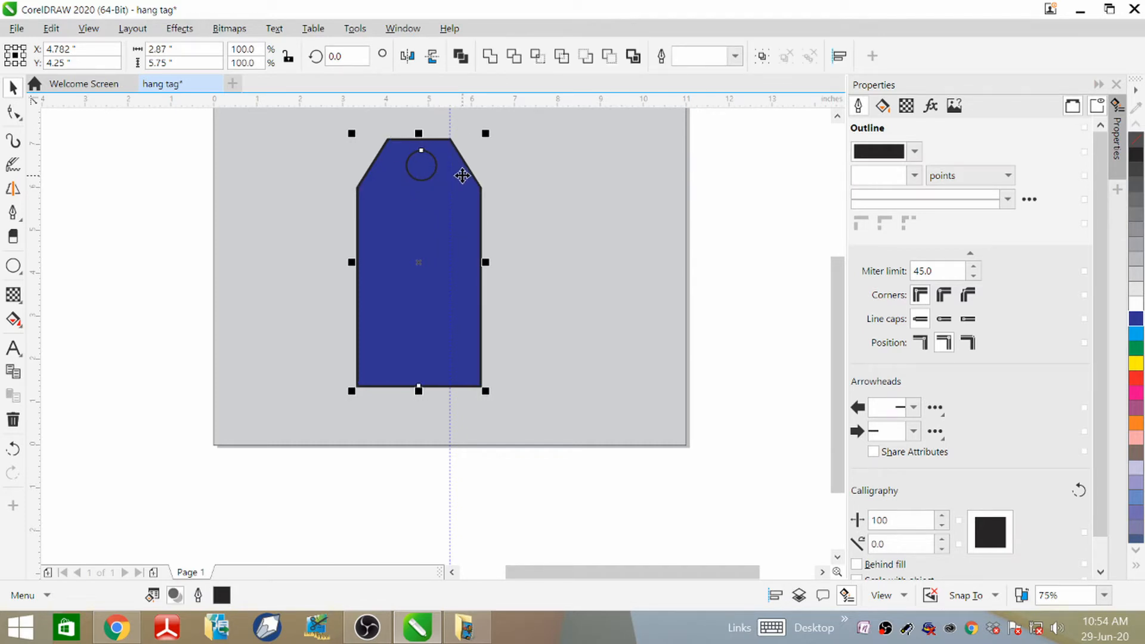
key("c")
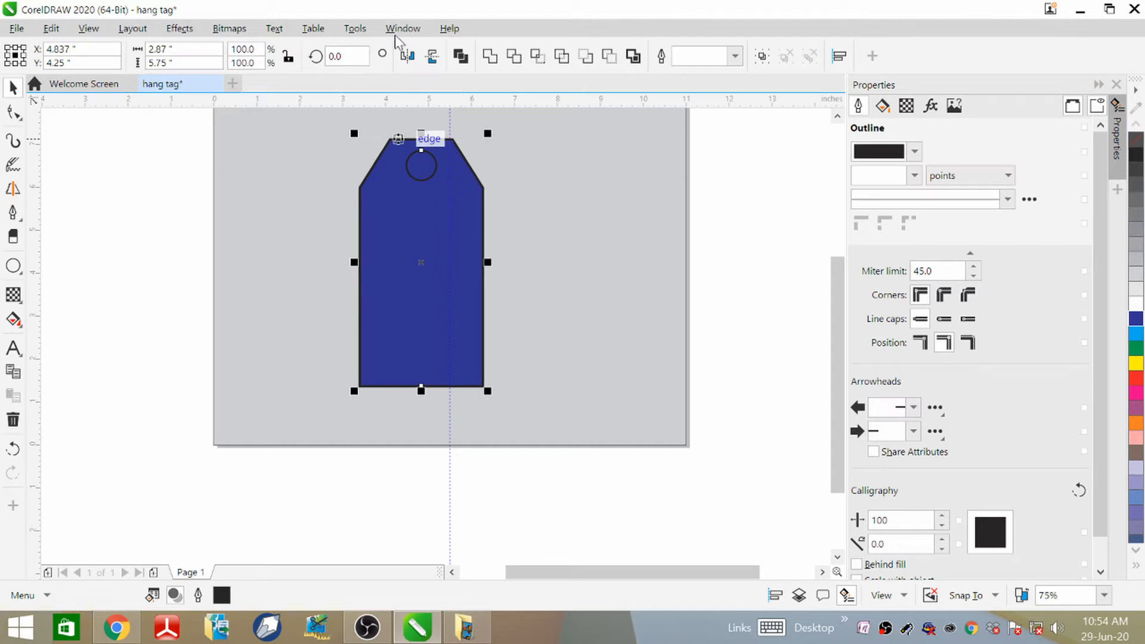
- Shrink the circle about its centre to about 0.45 inches in diameter
scroll(428, 135, "up", 4)
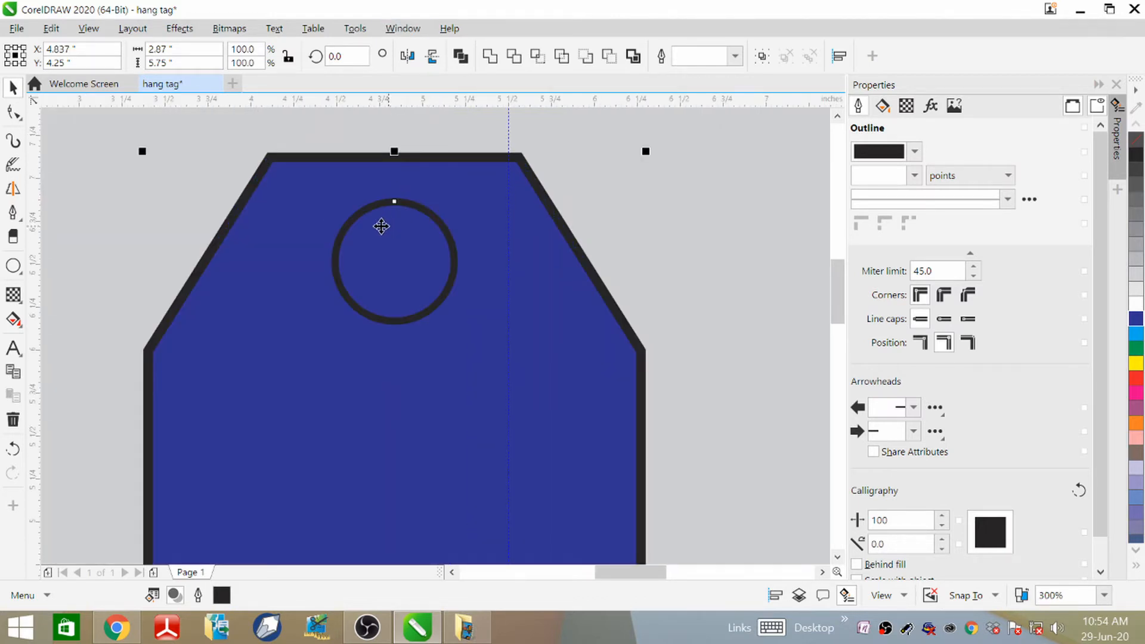
left_click(84, 152)
left_click(455, 275)
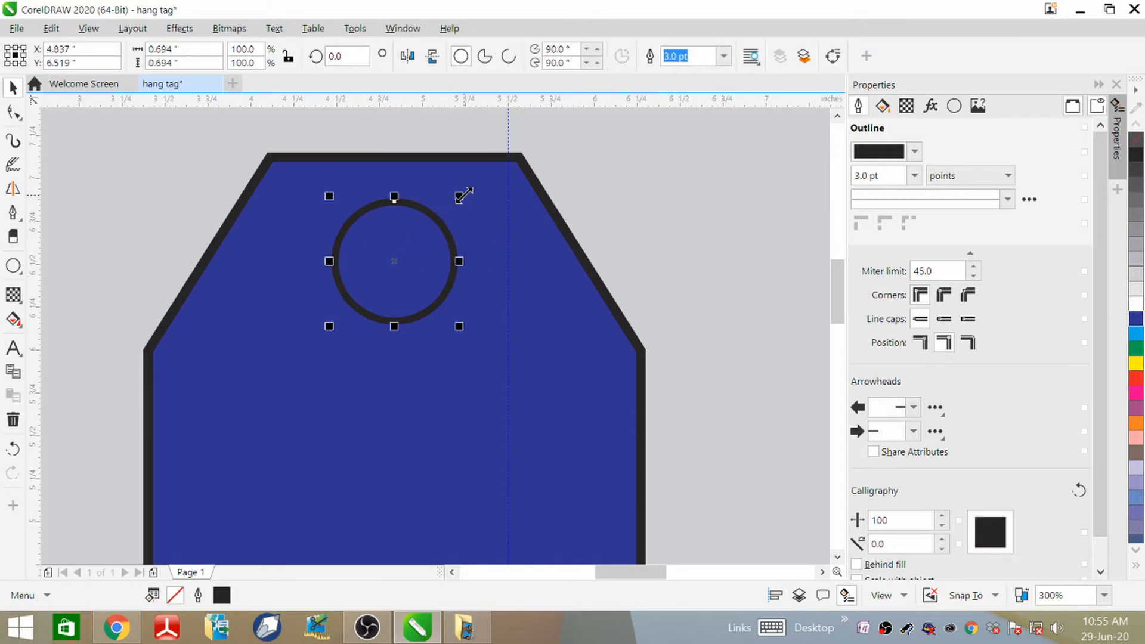
left_click_drag(464, 195, 449, 219)
left_click(629, 168)
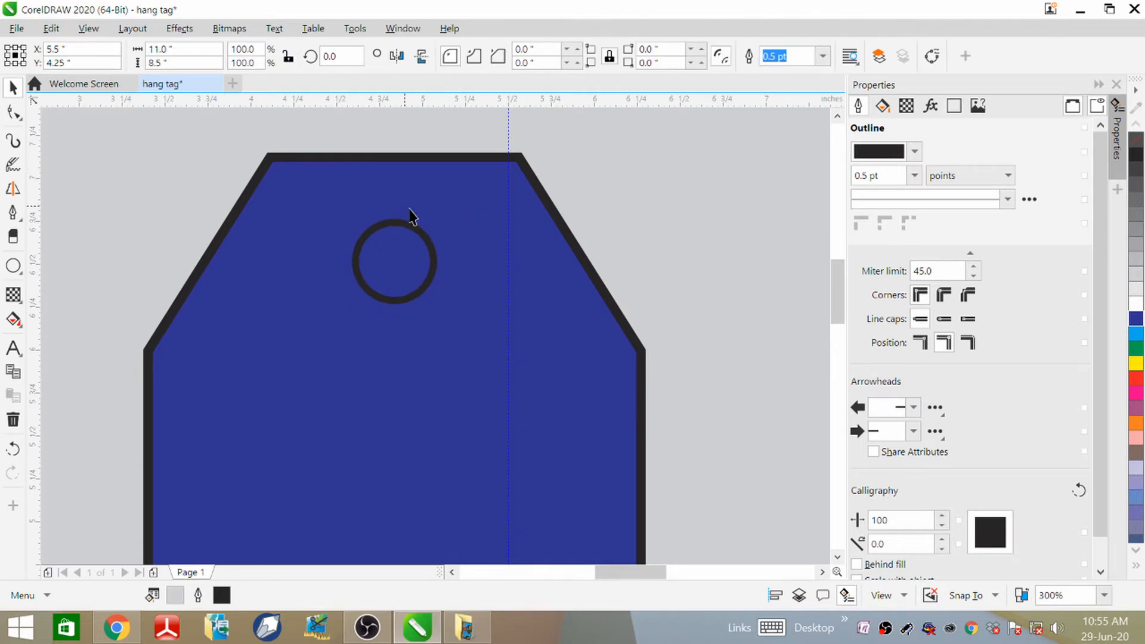
- Set the circle's outline colour to 40% Black
scroll(409, 217, "down", 3)
scroll(408, 243, "down", 3)
scroll(408, 243, "up", 3)
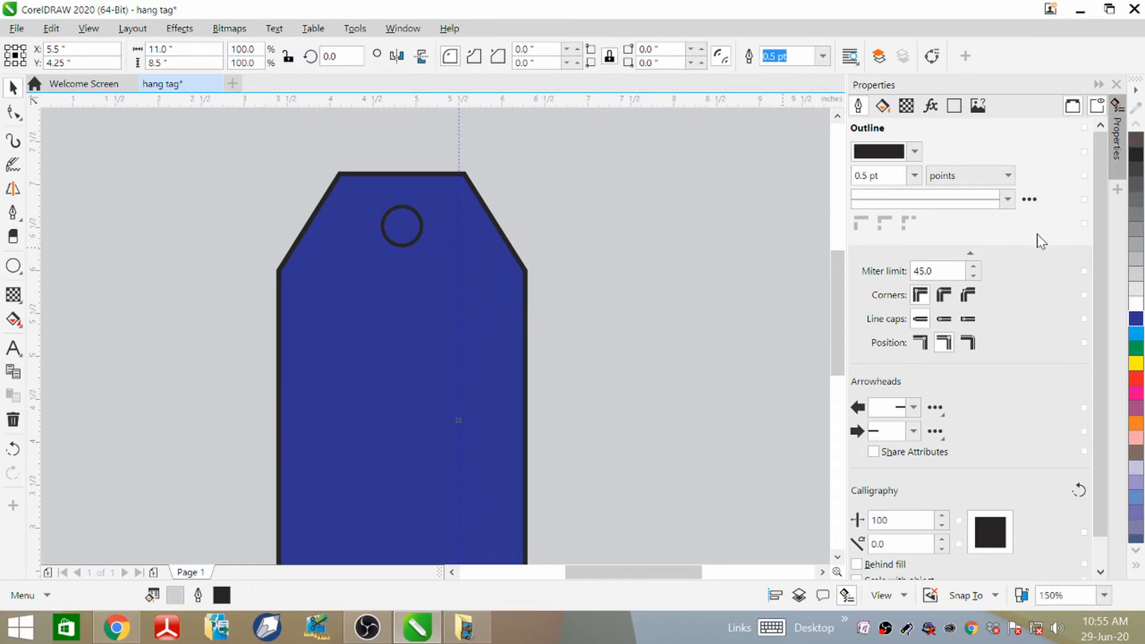
right_click(1137, 250)
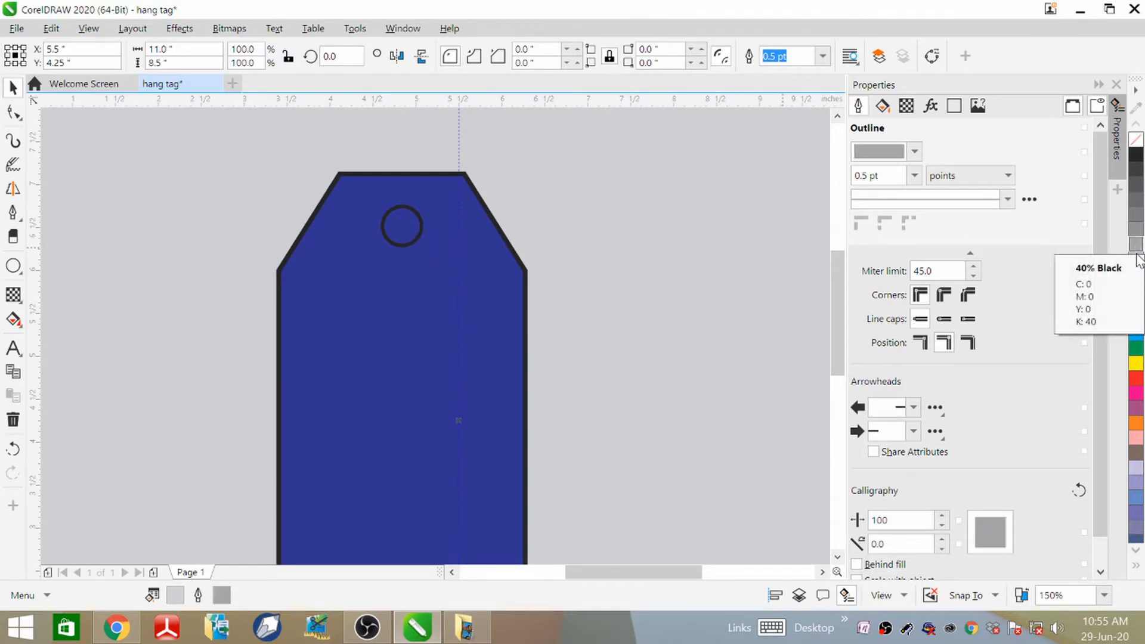
left_click(416, 237)
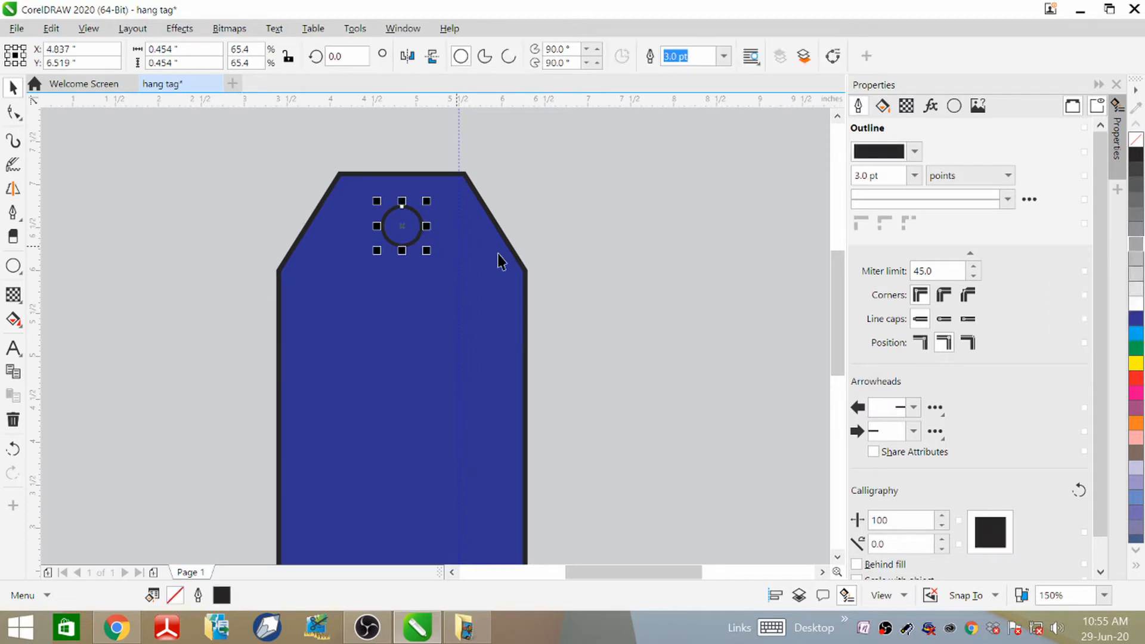
right_click(1138, 249)
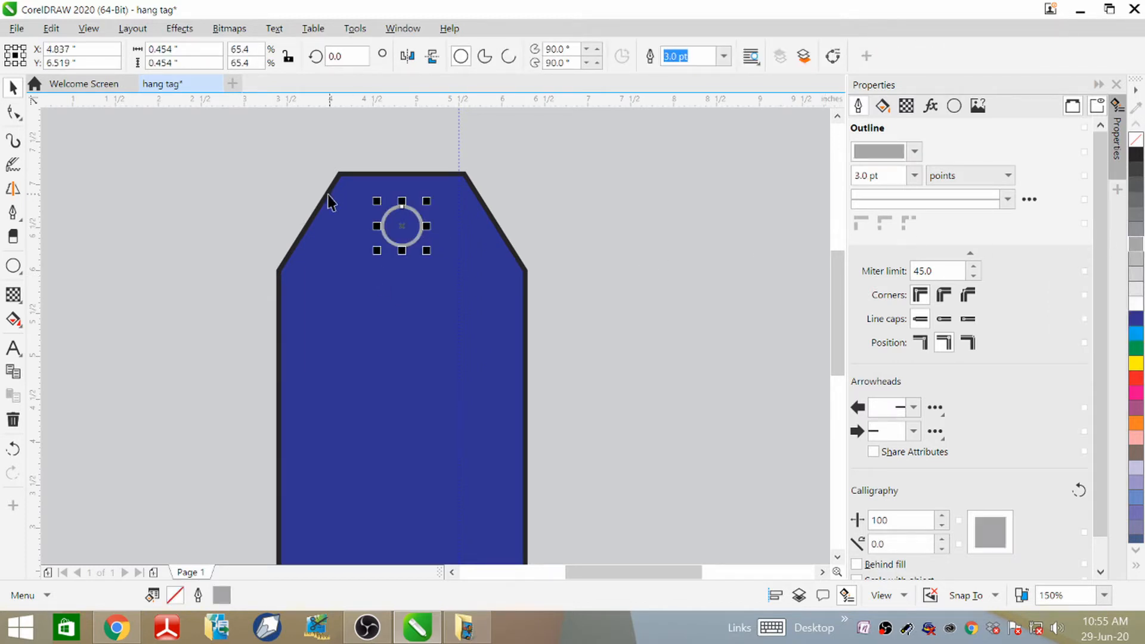
- Select the tag body together with the circle and use Simplify to cut the circular hole out of the tag
scroll(402, 212, "up", 5)
scroll(402, 213, "down", 3)
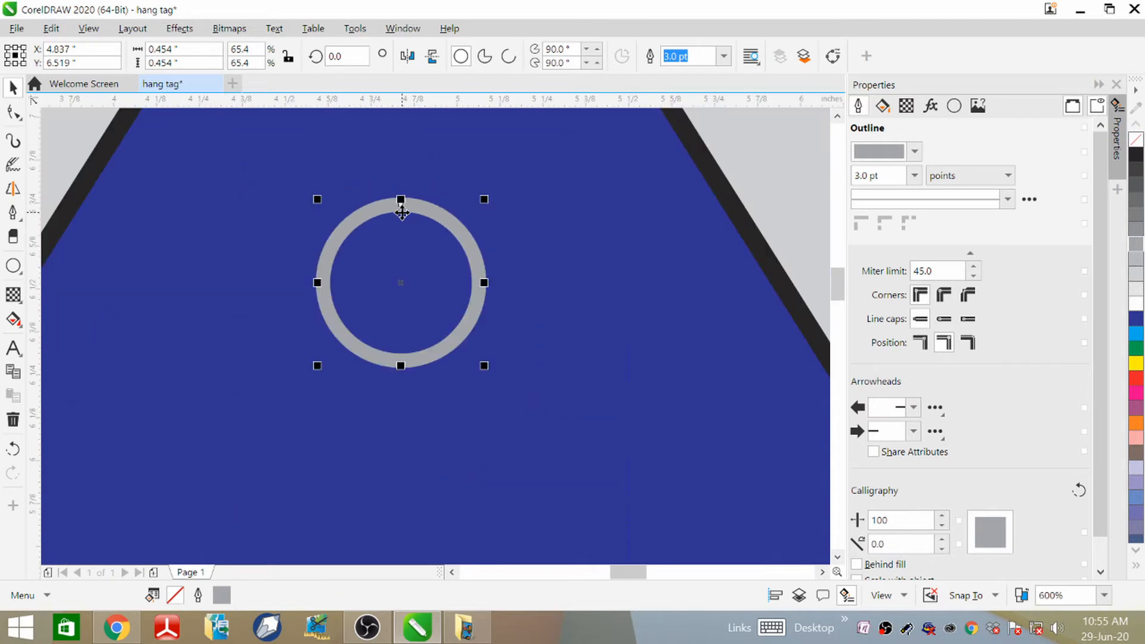
scroll(401, 215, "down", 1)
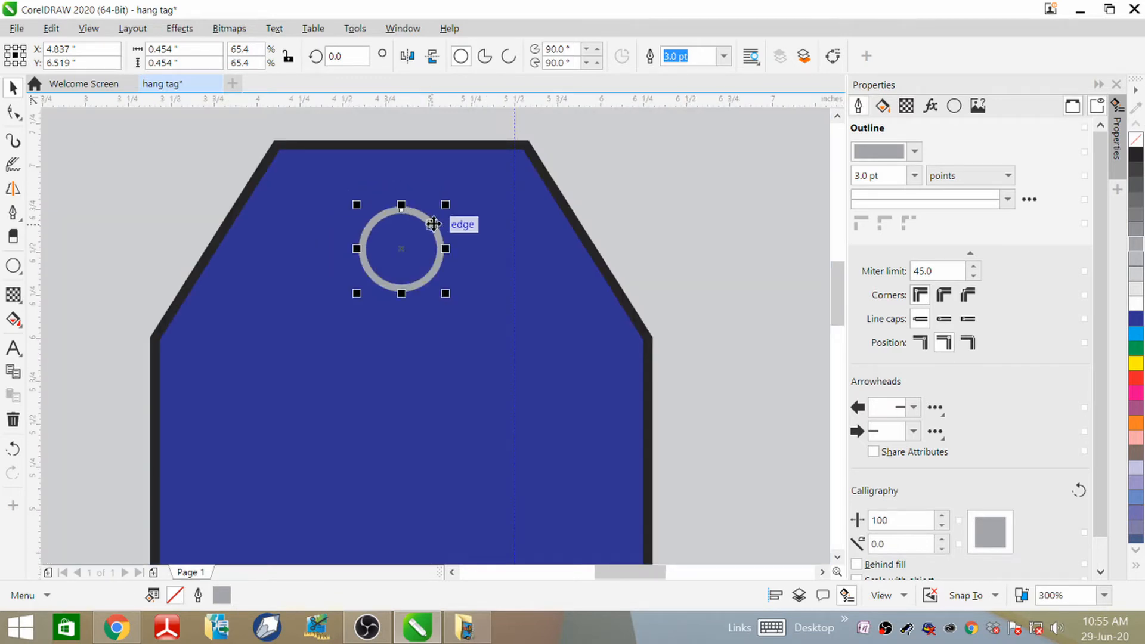
left_click(561, 260)
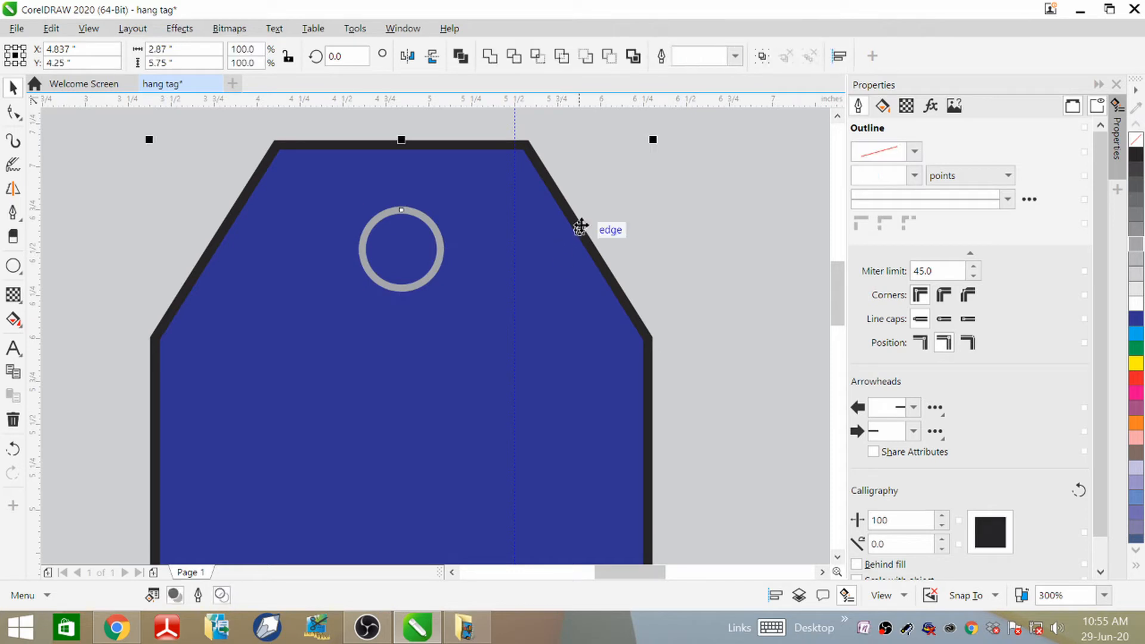
left_click(538, 57)
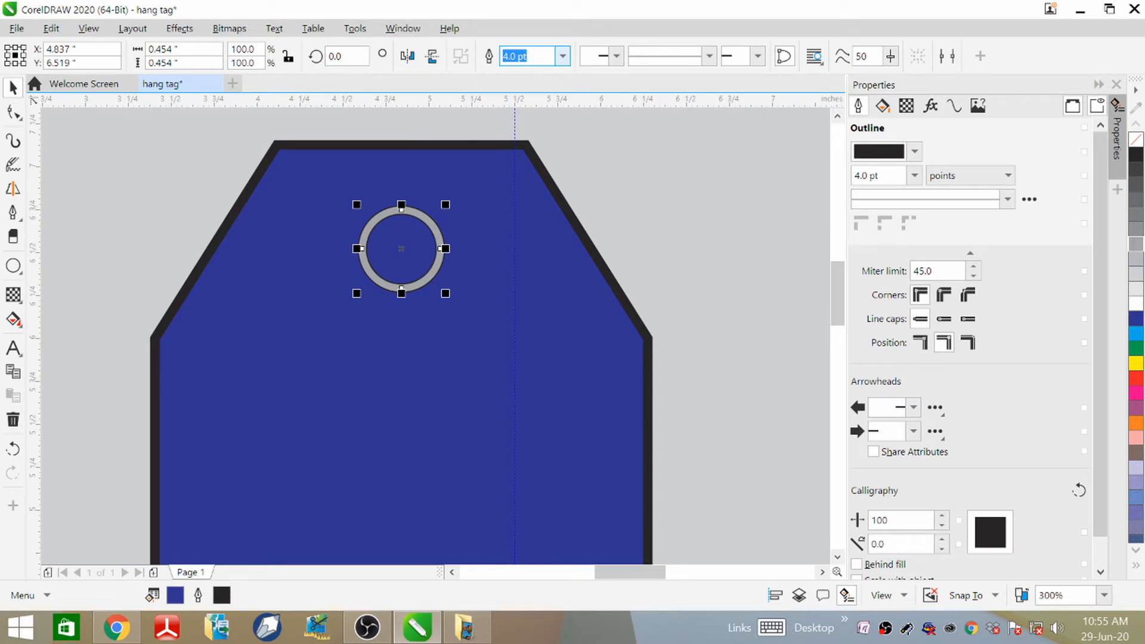
key("ctrl+z")
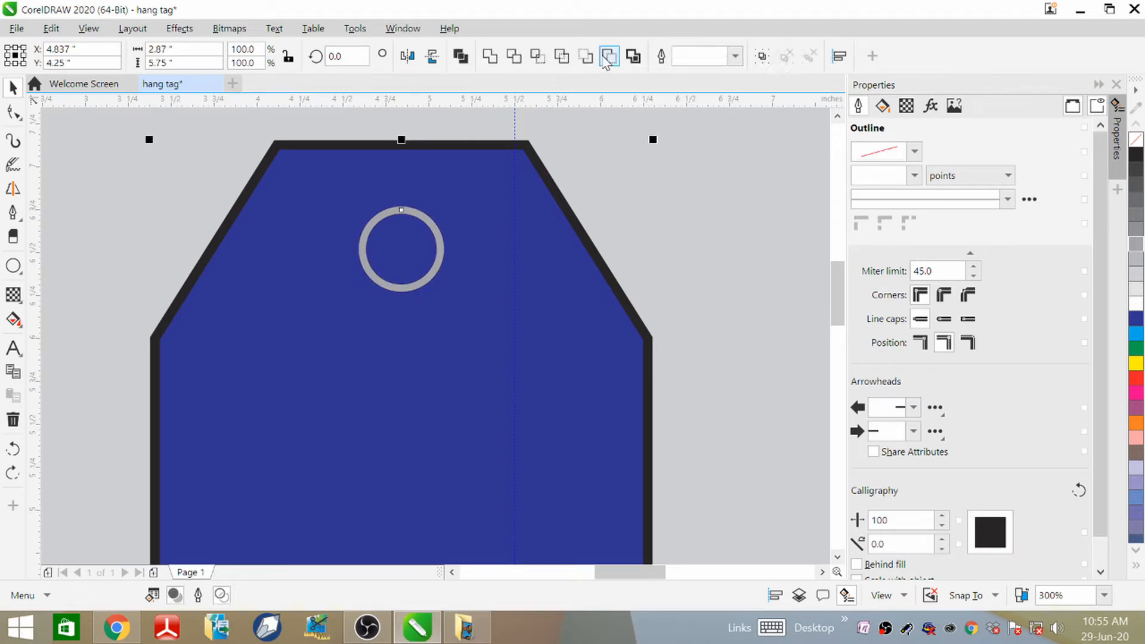
left_click(562, 58)
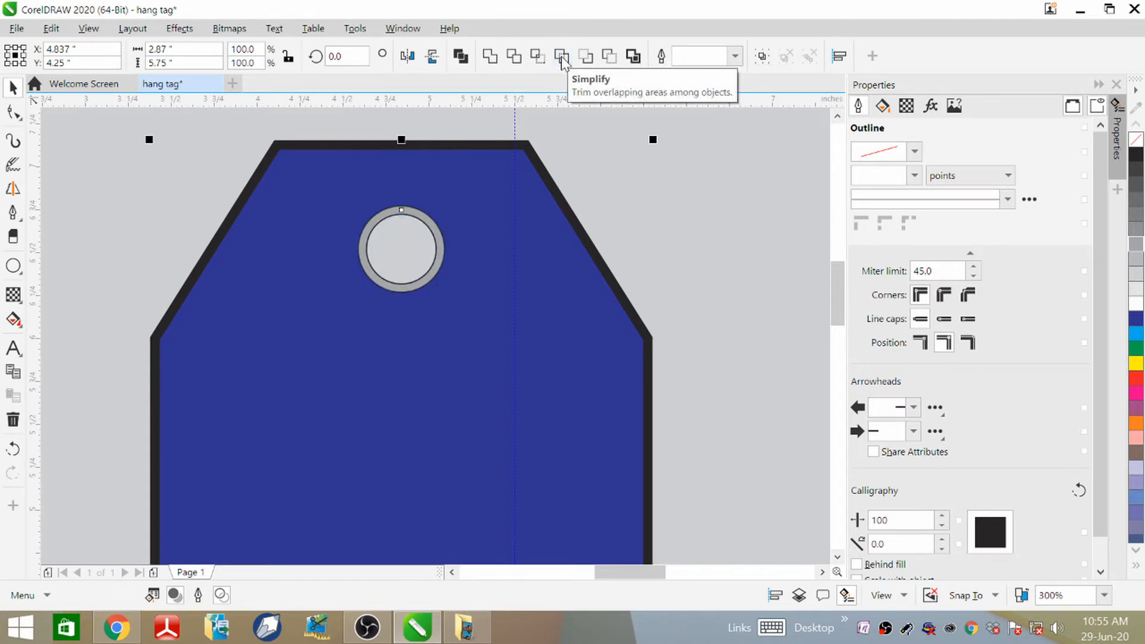
scroll(679, 214, "down", 2)
scroll(678, 215, "up", 2)
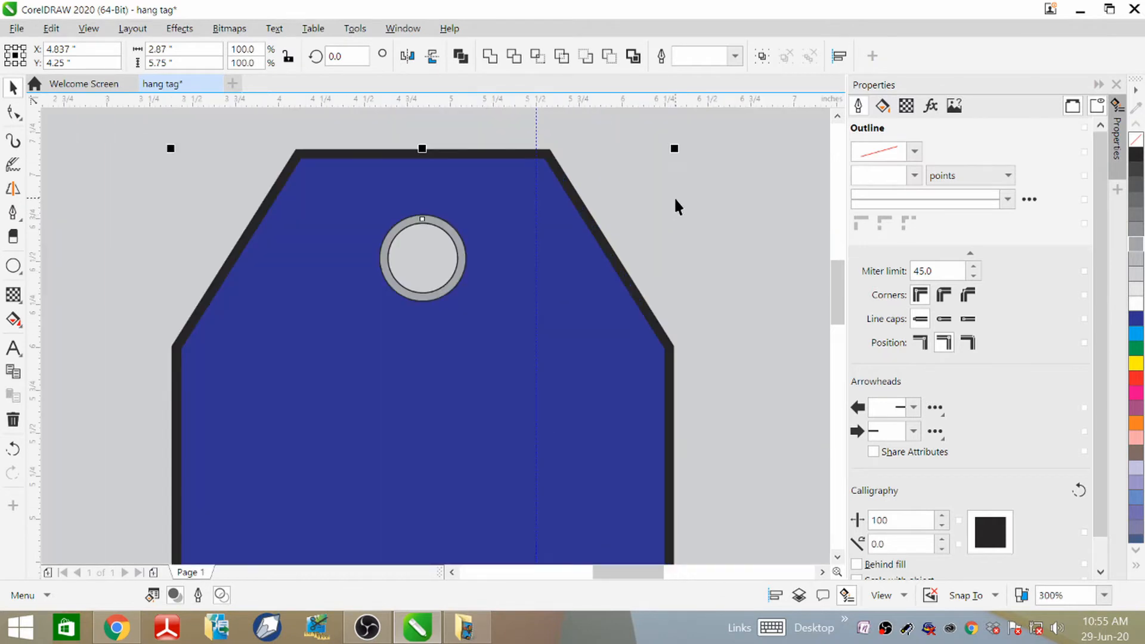
scroll(676, 206, "down", 1)
scroll(549, 226, "up", 1)
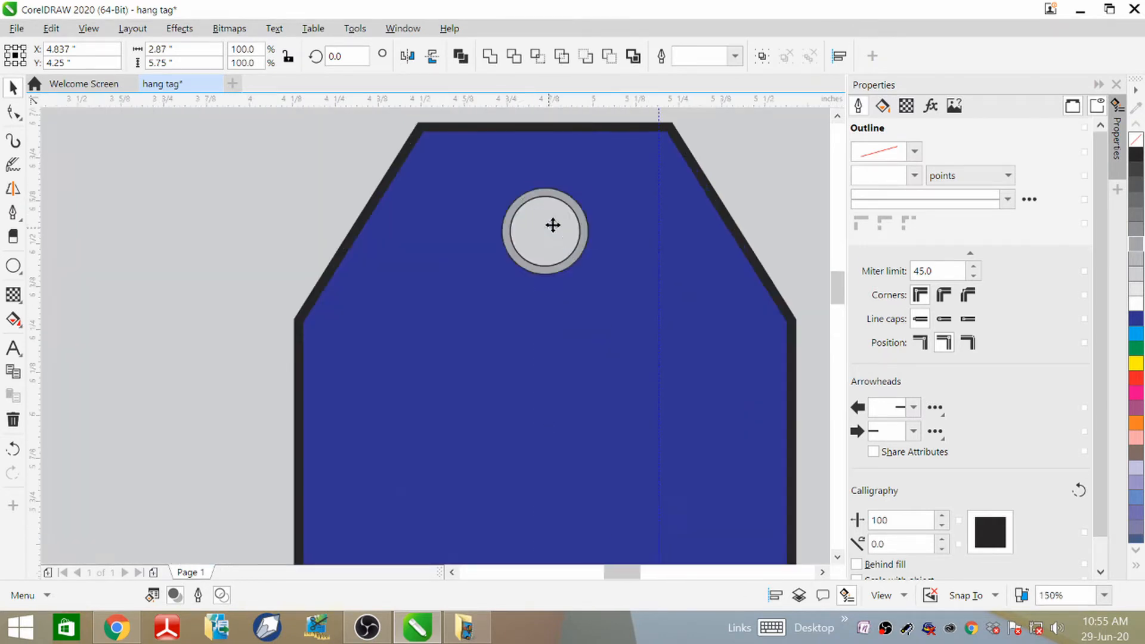
- Deselect the tag and examine the hole and its rim near the top of the tag
scroll(553, 225, "up", 2)
scroll(550, 225, "down", 2)
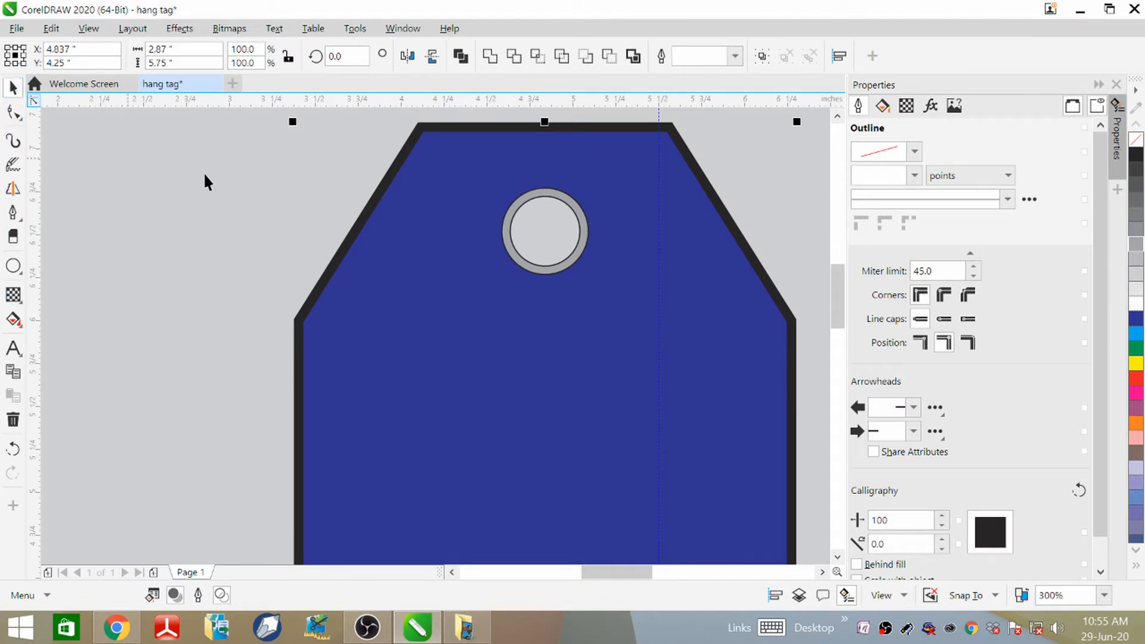
left_click(269, 227)
scroll(560, 230, "down", 1)
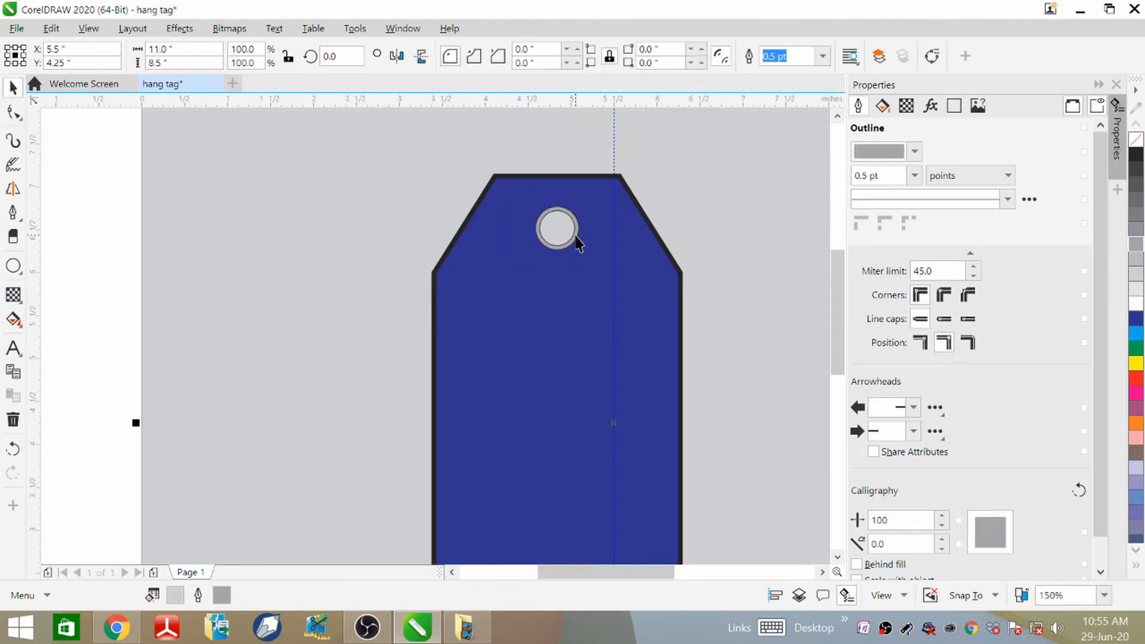
scroll(570, 239, "down", 1)
scroll(570, 238, "up", 2)
scroll(568, 239, "down", 2)
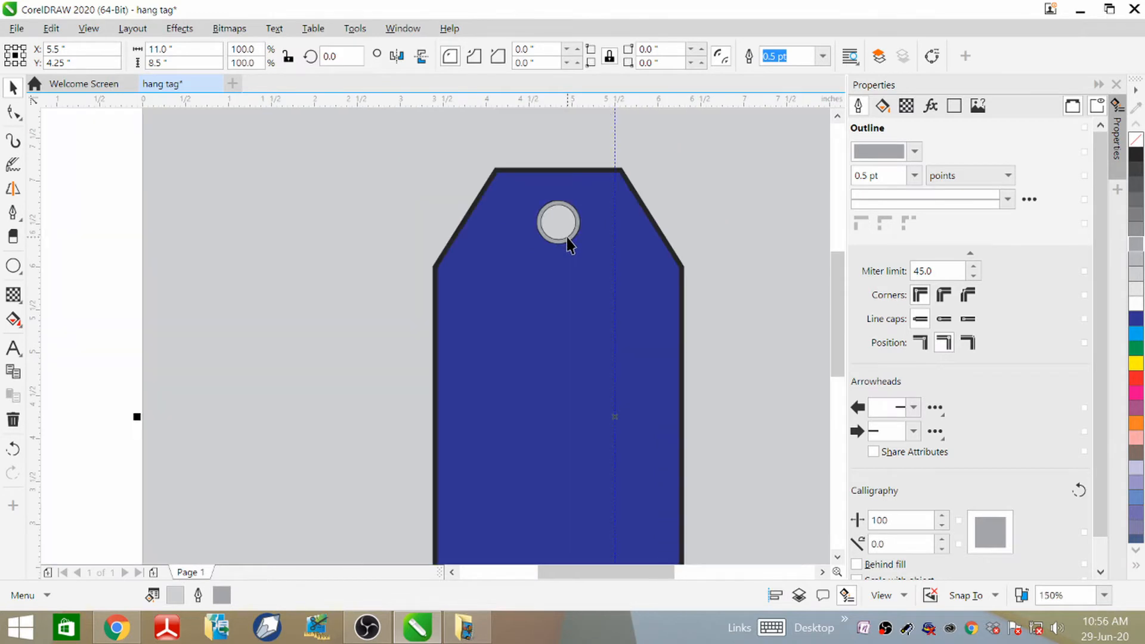
scroll(568, 242, "up", 3)
scroll(567, 242, "down", 1)
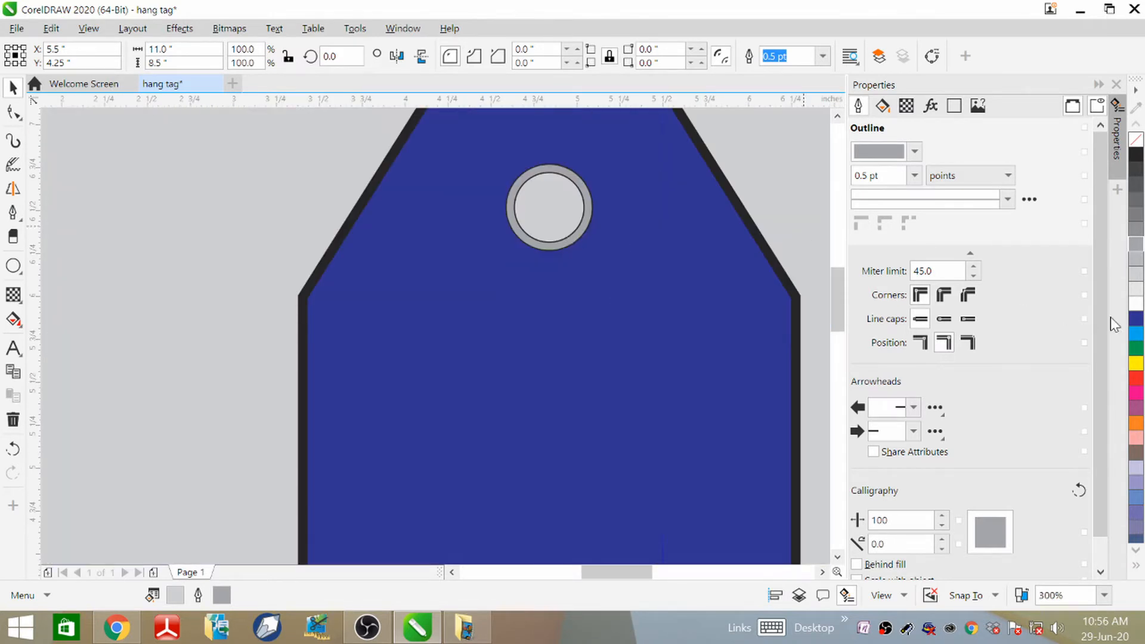
- Set the background rectangle's outline to Cyan and the hole circle's outline to dark grey
right_click(1137, 336)
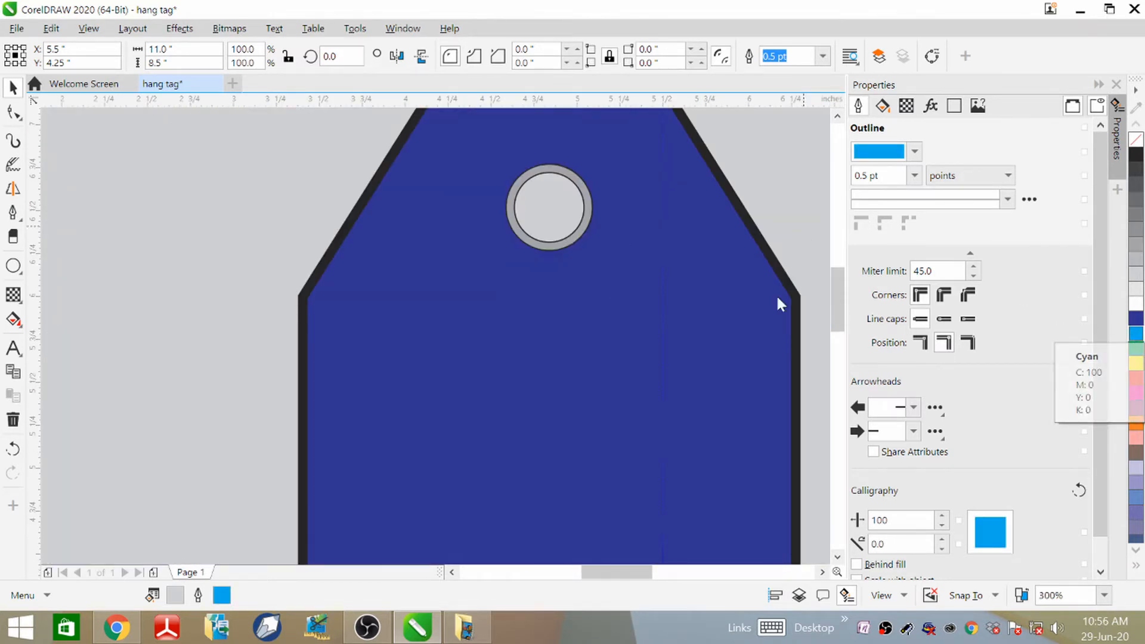
left_click(586, 229)
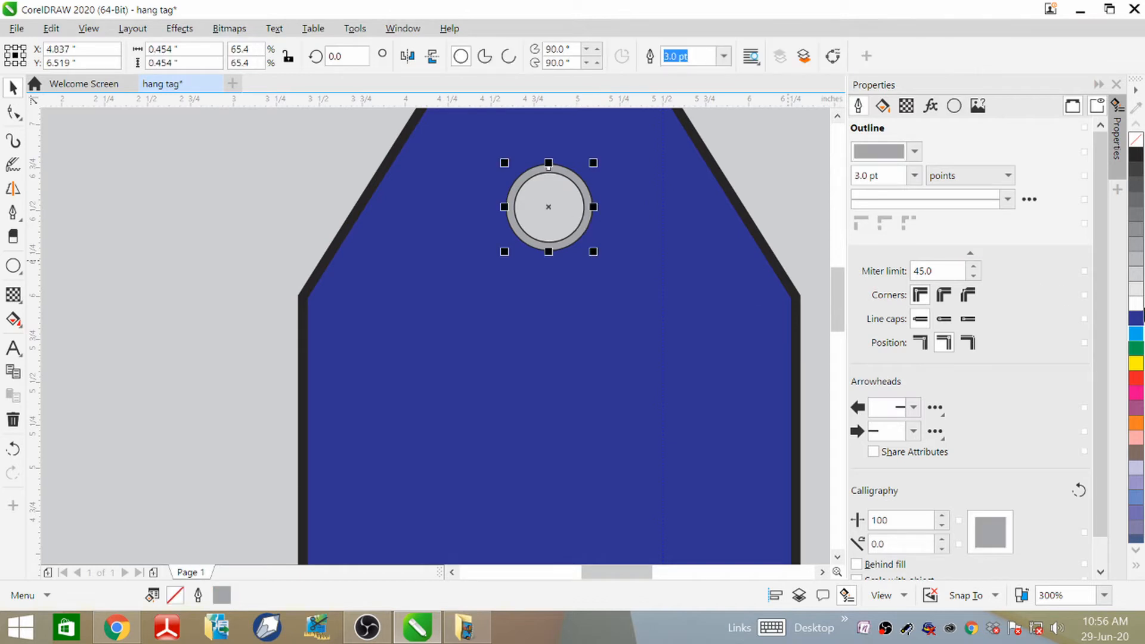
right_click(1135, 323)
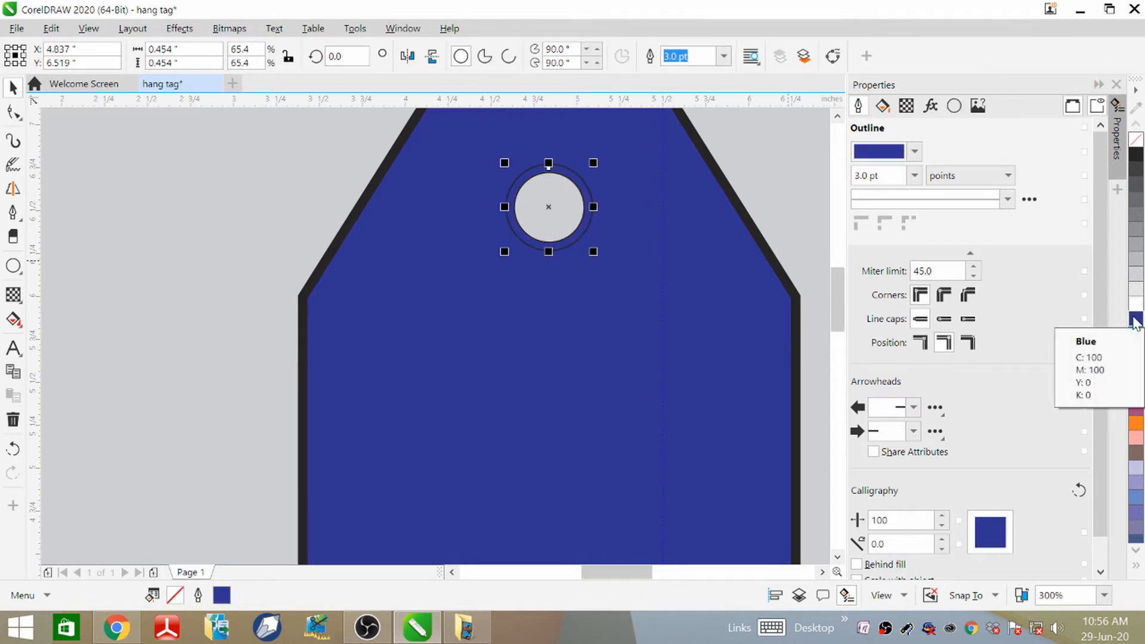
right_click(1136, 154)
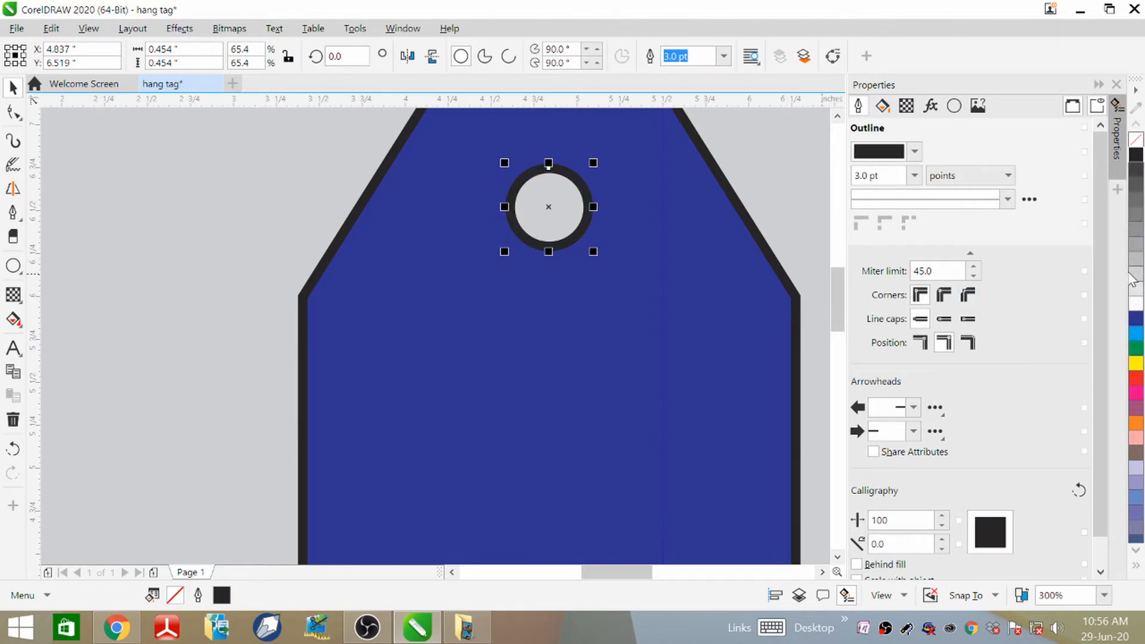
right_click(1136, 196)
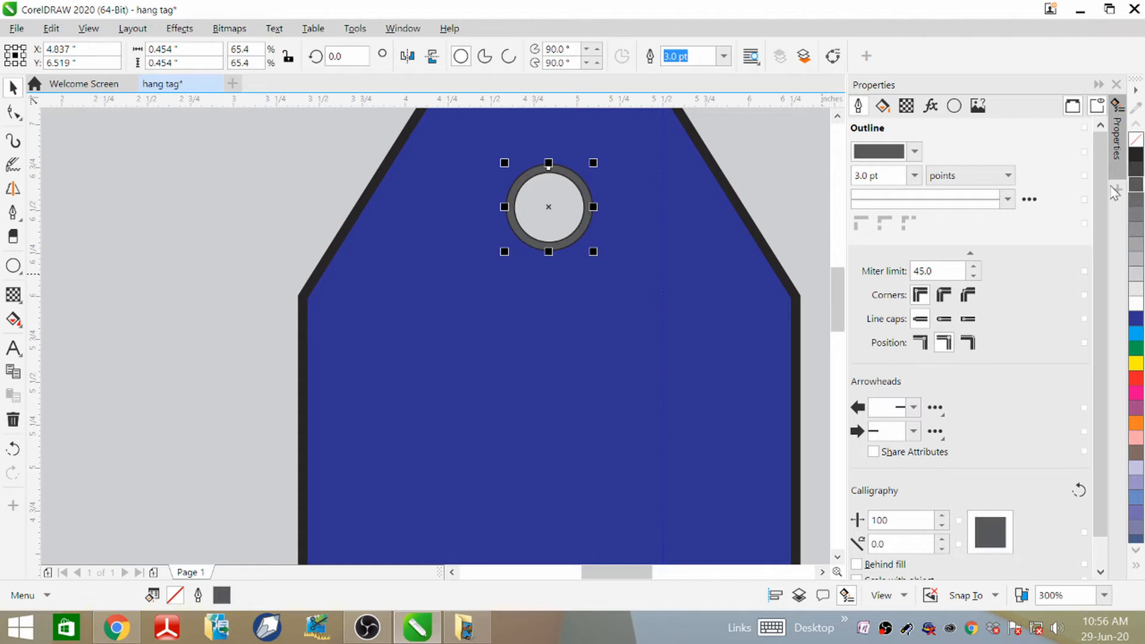
left_click(138, 168)
scroll(205, 243, "down", 3)
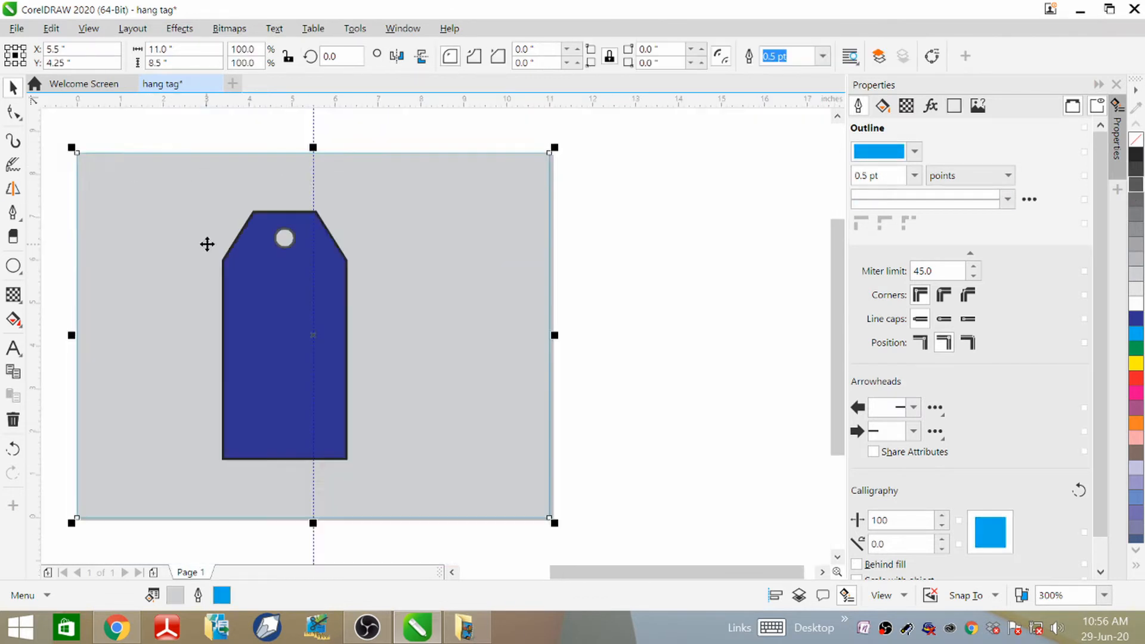
scroll(341, 336, "up", 2)
scroll(345, 298, "down", 2)
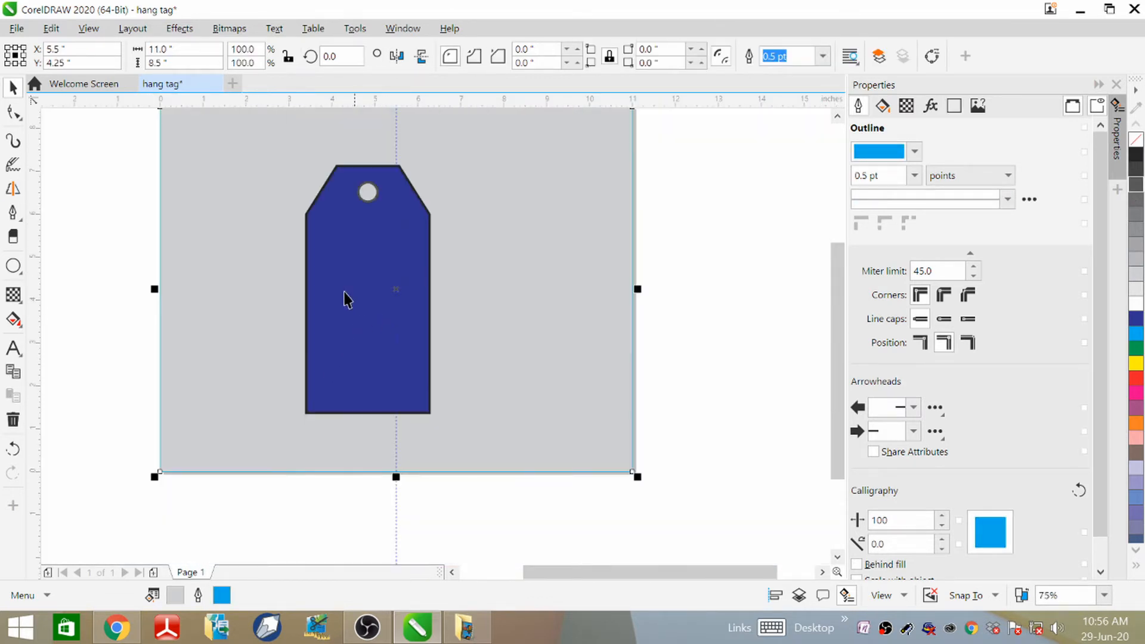
- Draw a circle about 1.81 inches in diameter on the tag's body with a 3.0 pt outline
scroll(334, 282, "up", 2)
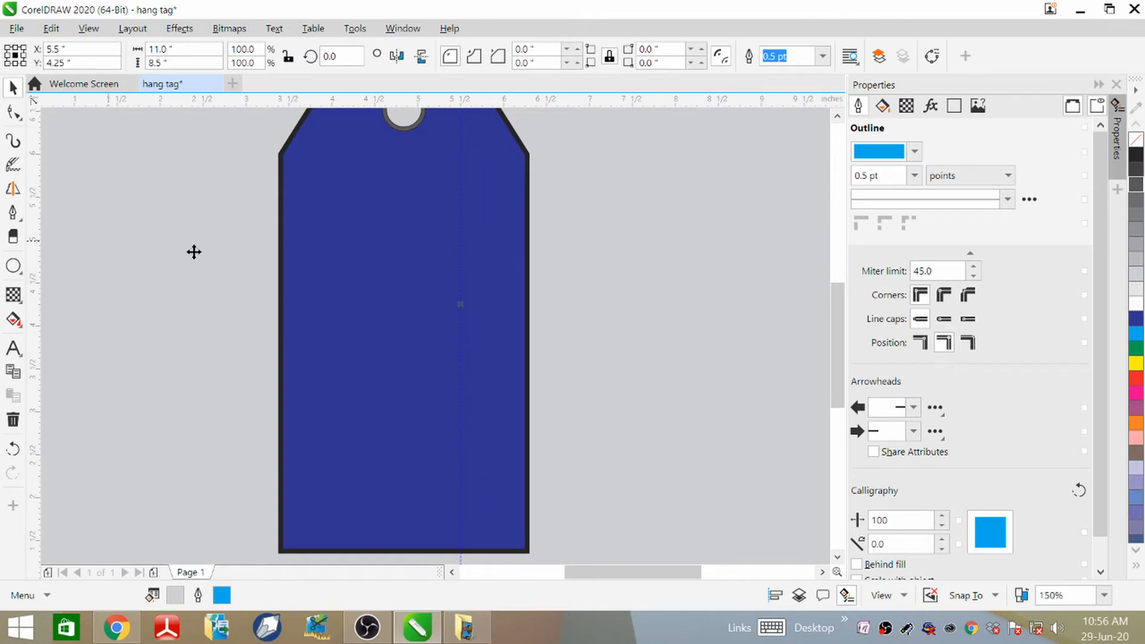
left_click(21, 279)
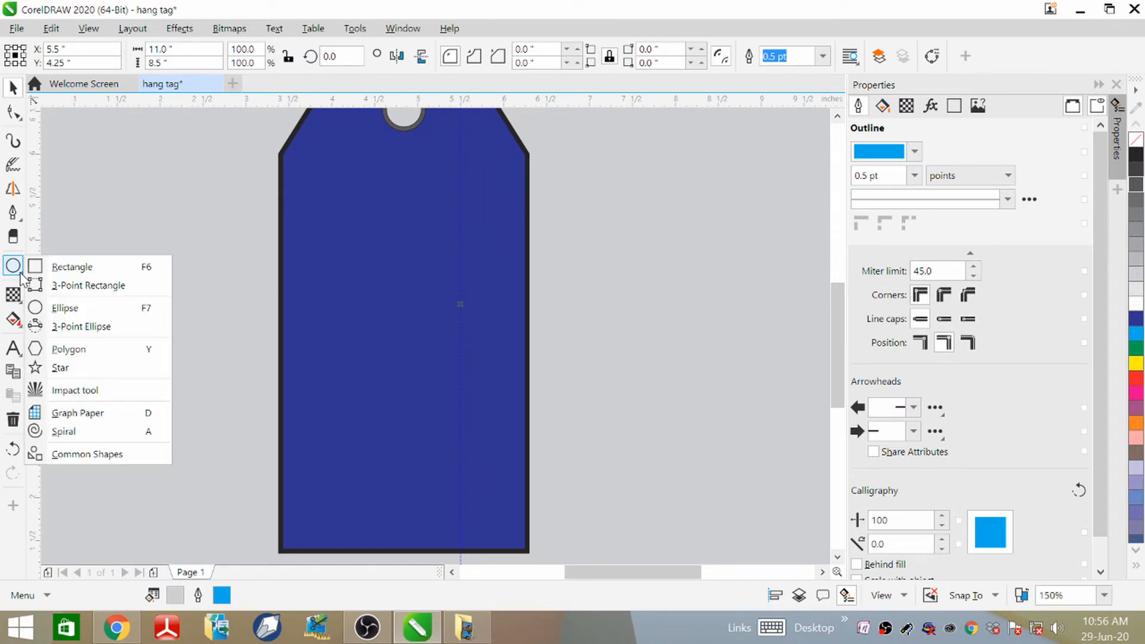
left_click(90, 307)
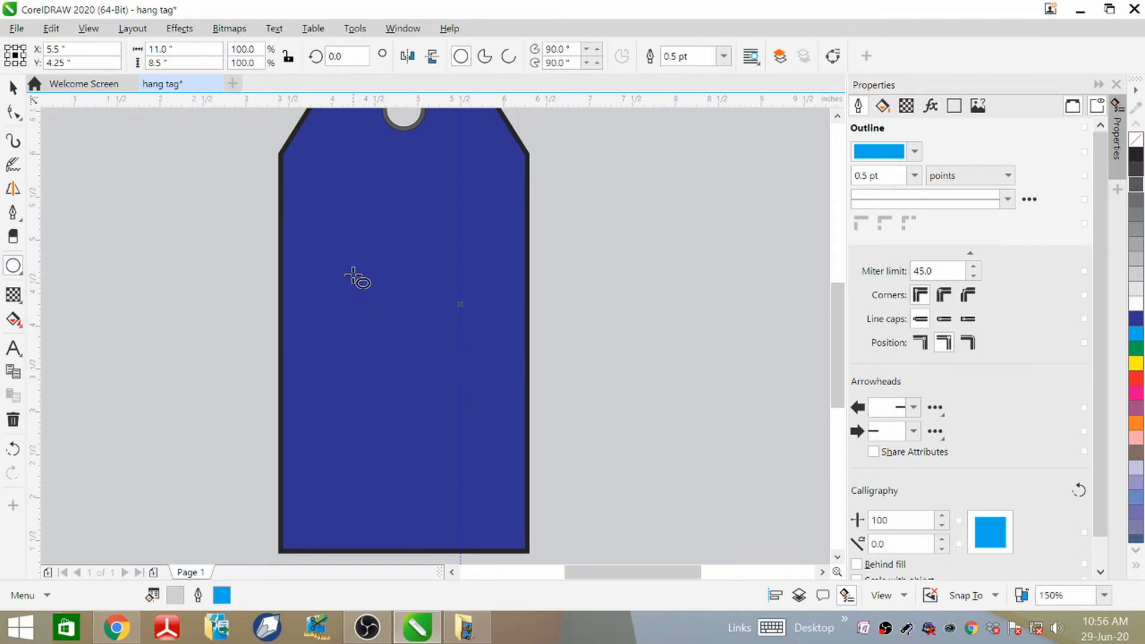
left_click_drag(353, 268, 507, 406)
key("ctrl")
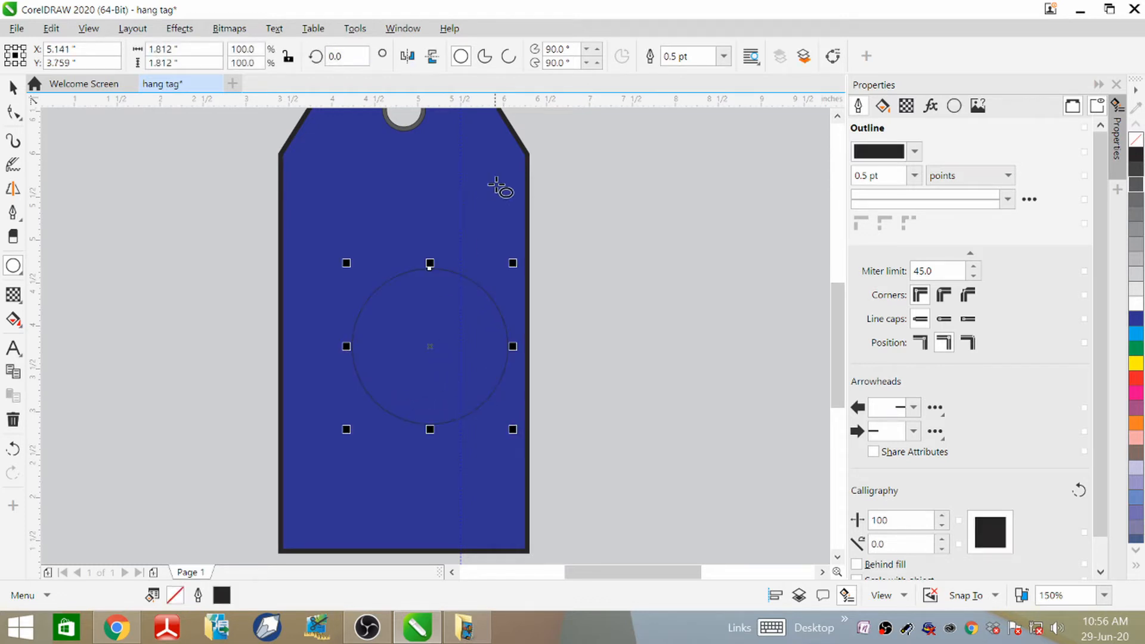
left_click(723, 56)
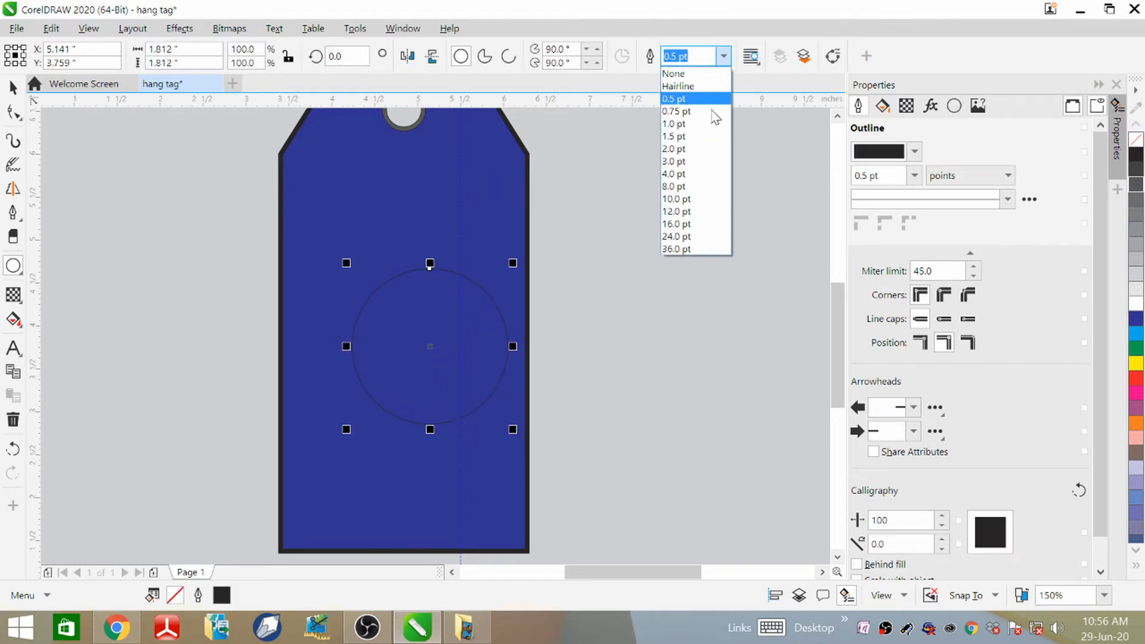
left_click(692, 161)
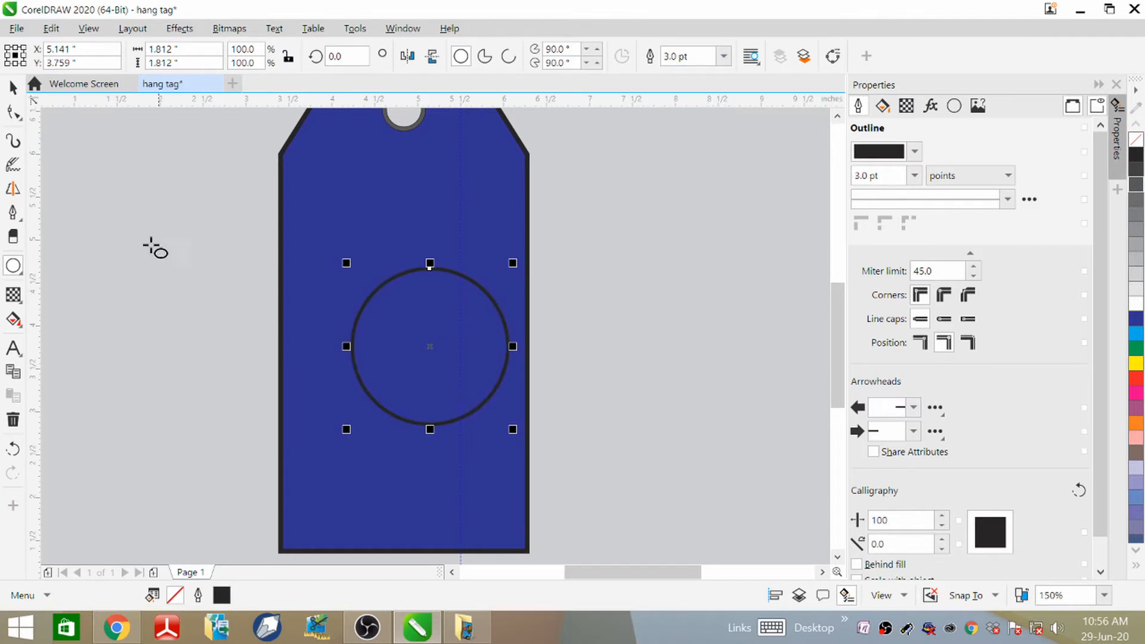
- Align the new circle with the tag on a common vertical centre line, using the tag as the reference
left_click(13, 89)
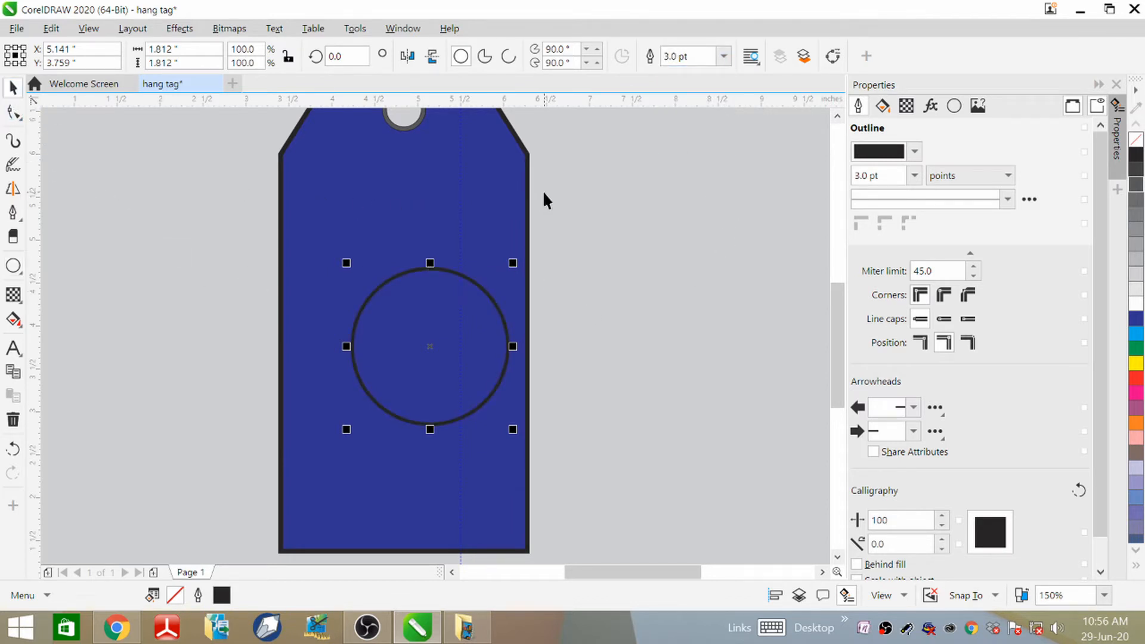
left_click(489, 190)
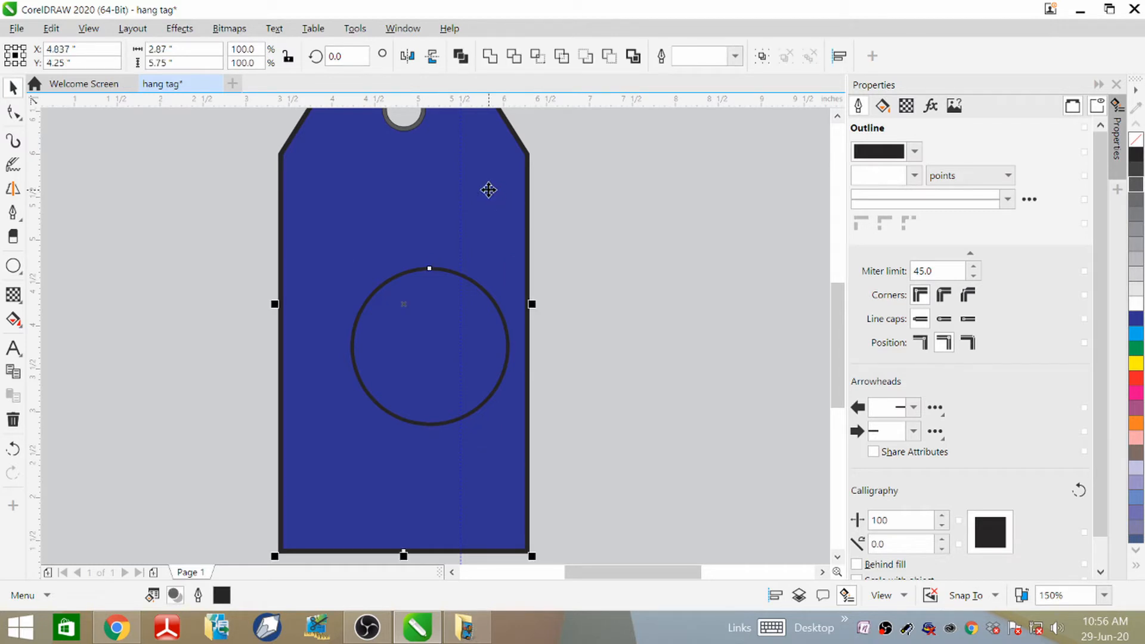
key("c")
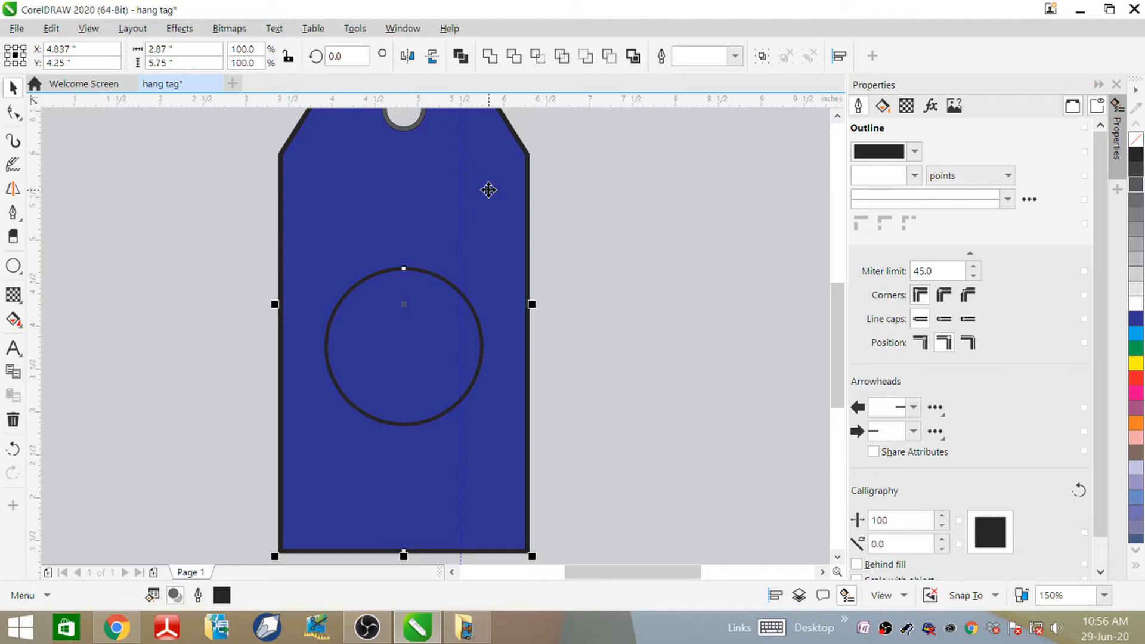
scroll(292, 416, "down", 2)
scroll(323, 404, "up", 2)
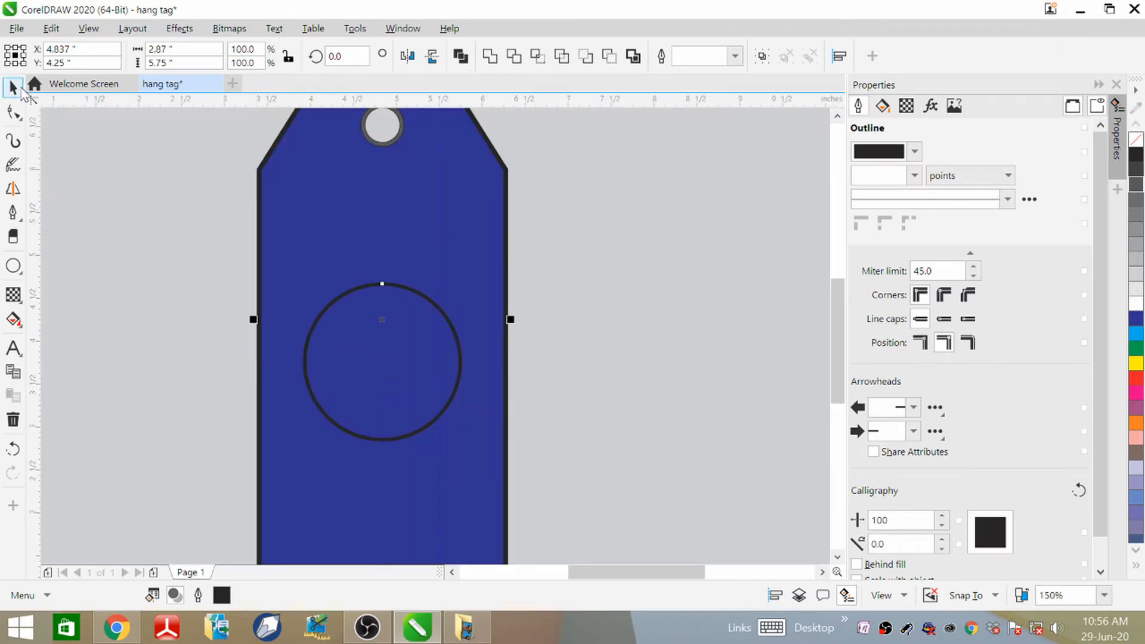
- Enlarge the circle to about 2.29 inches in diameter and move it up to about Y 4.56 inches
left_click(393, 352)
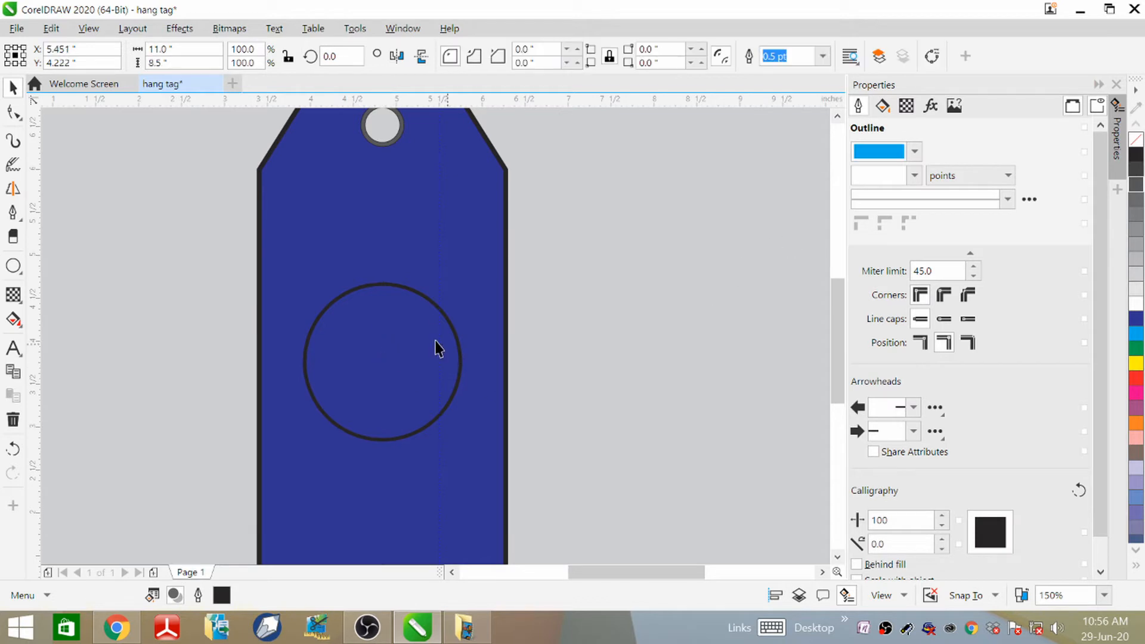
left_click(417, 370)
scroll(514, 218, "down", 2)
key("Down")
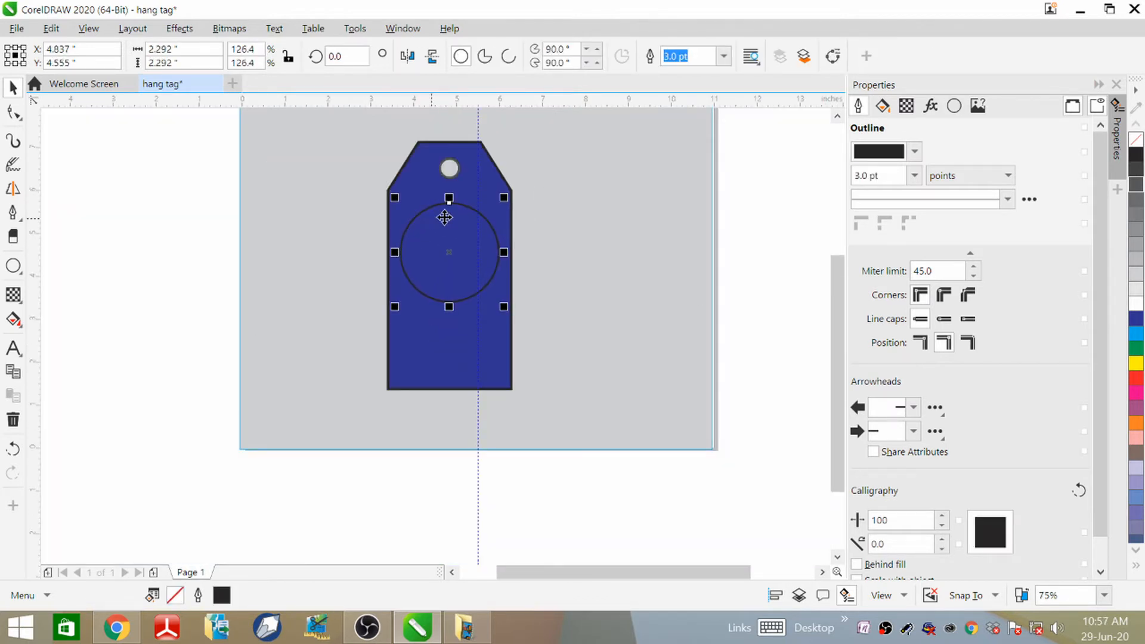
- Try a white fill on the large circle and undo it
scroll(446, 216, "up", 2)
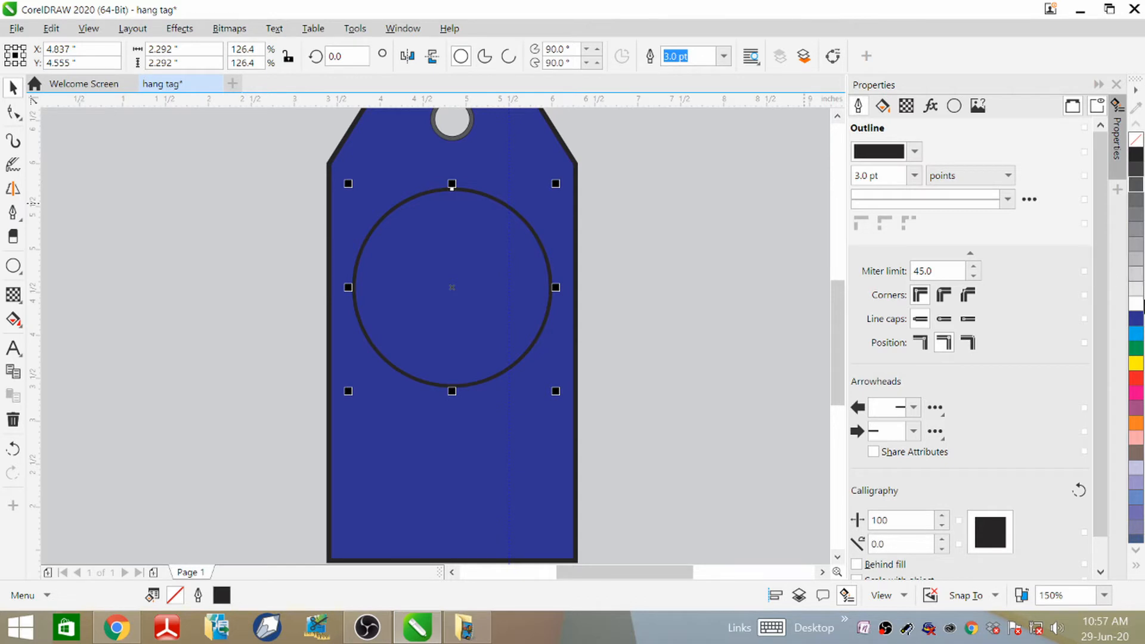
left_click(1135, 306)
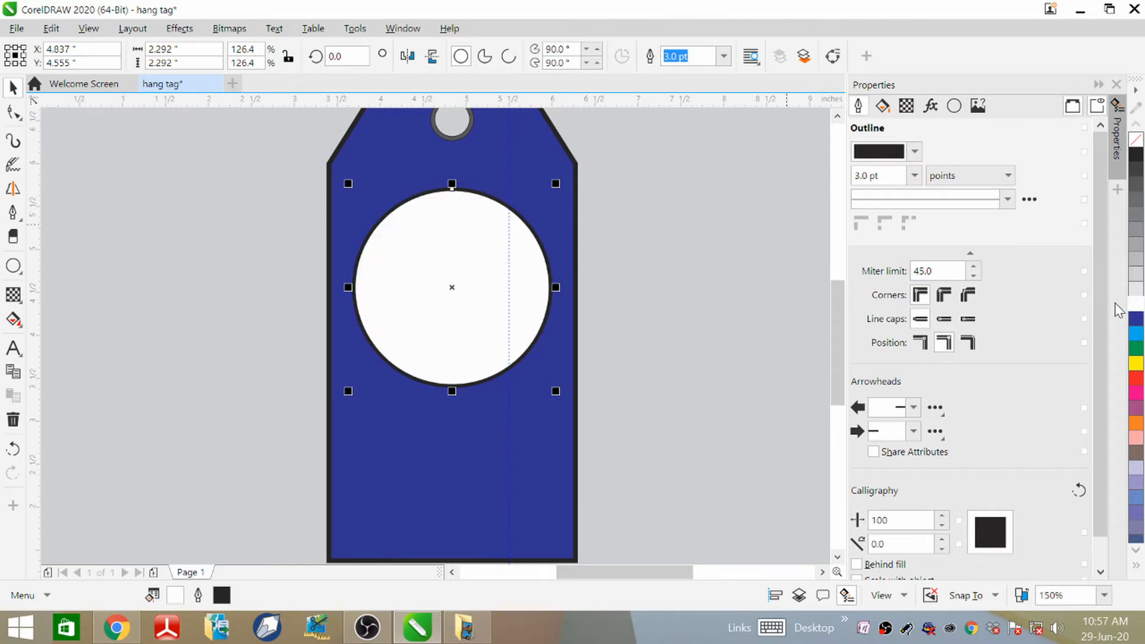
key("ctrl+z")
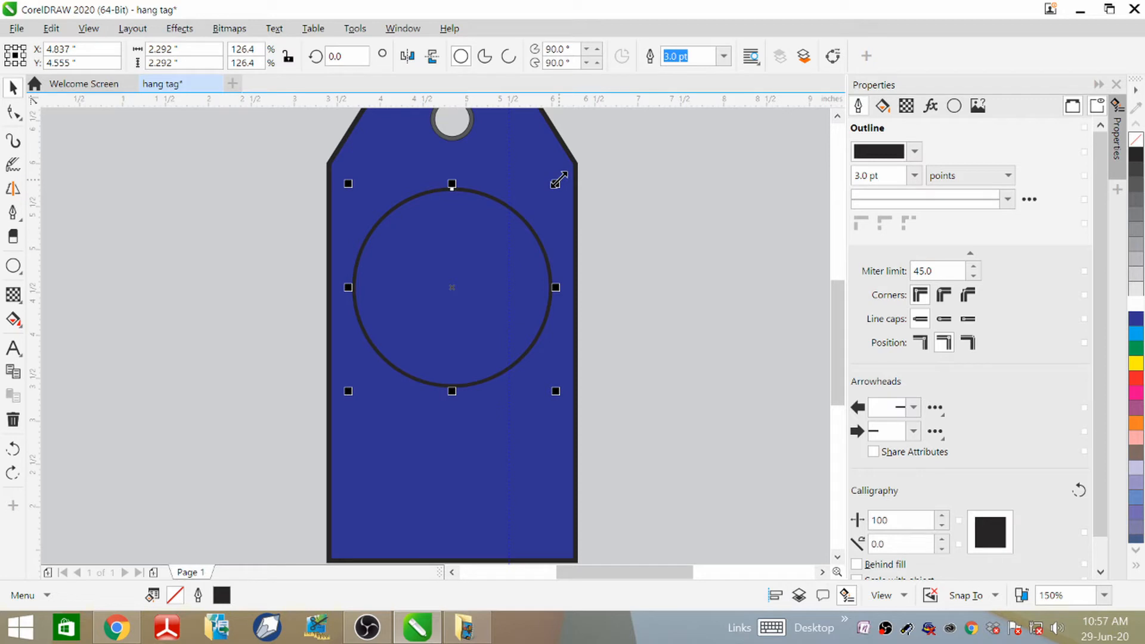
- Duplicate the circle inward at about 2.12 inches in diameter and give the copy a light grey dashed outline
left_click_drag(559, 179, 554, 187)
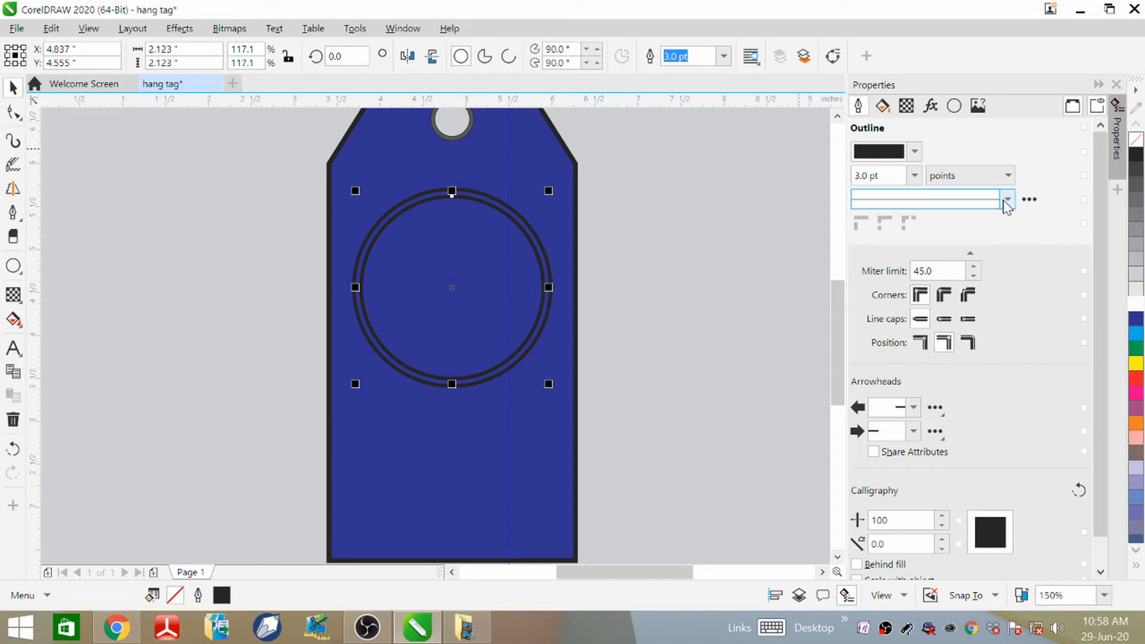
left_click(1007, 200)
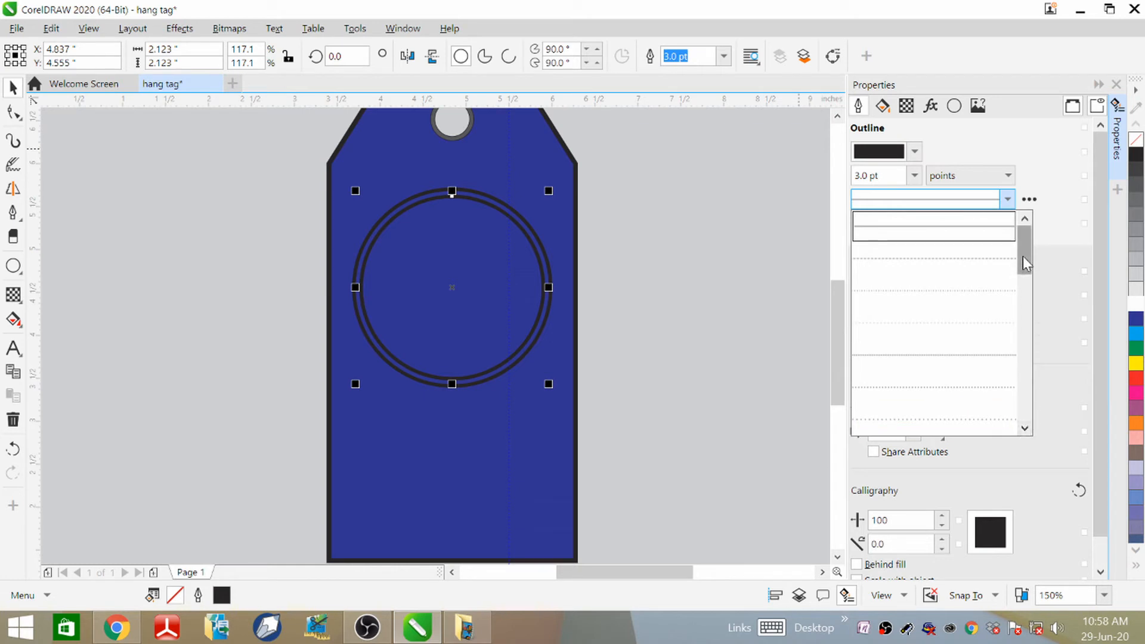
left_click_drag(1023, 258, 1022, 282)
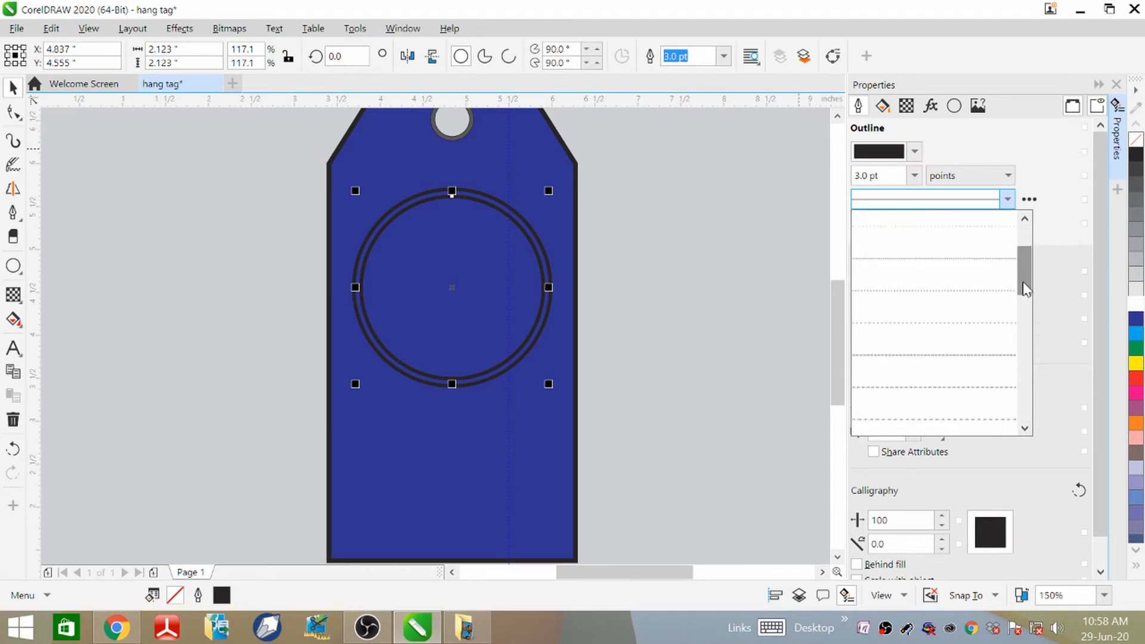
left_click(1006, 390)
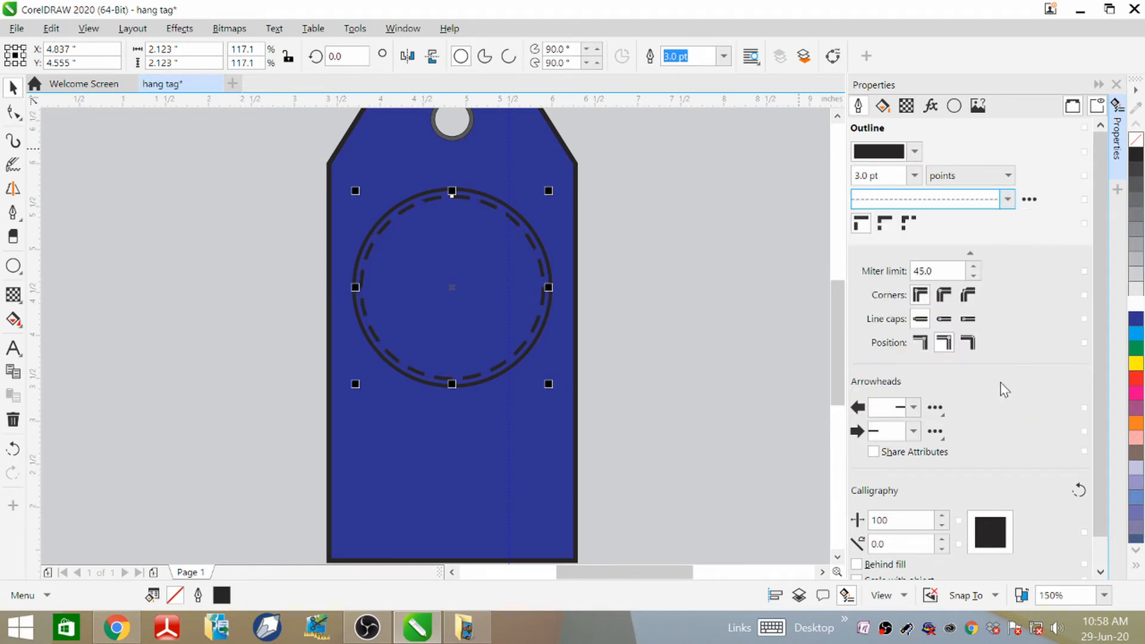
right_click(1138, 290)
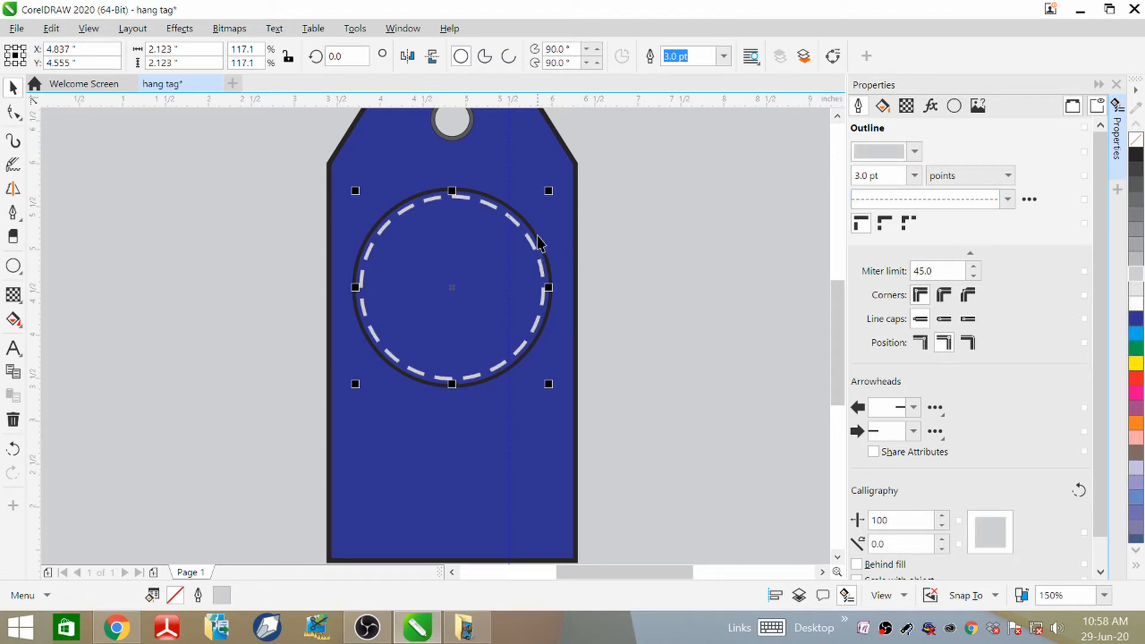
- Set the outer solid circle's outline to light grey and duplicate it inward at about 1.91 inches in diameter
left_click(548, 263)
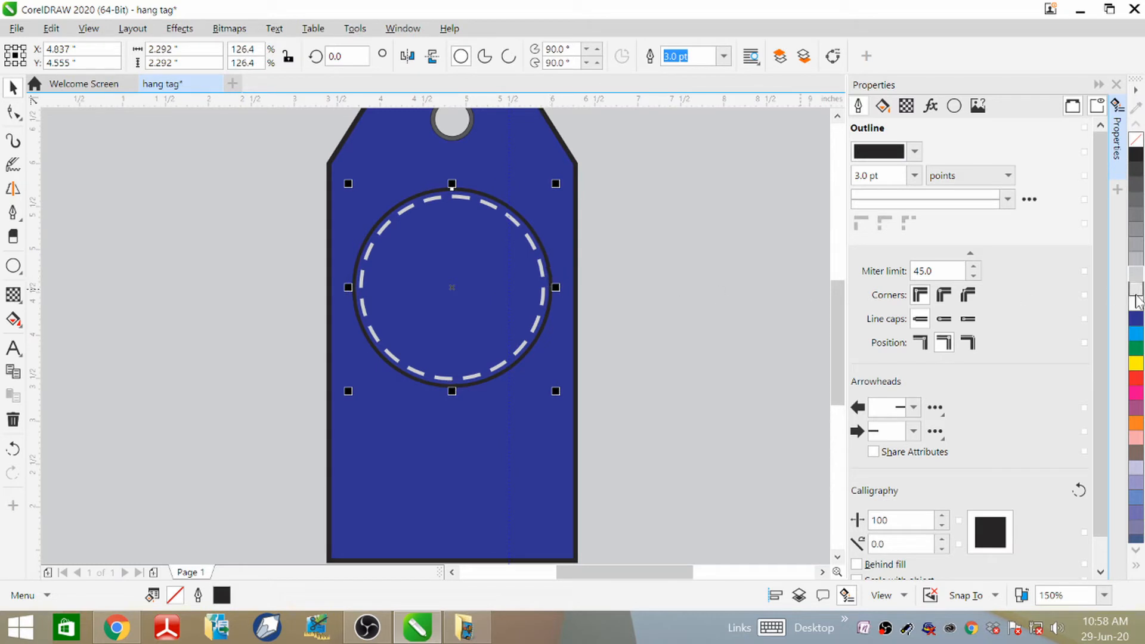
right_click(1138, 274)
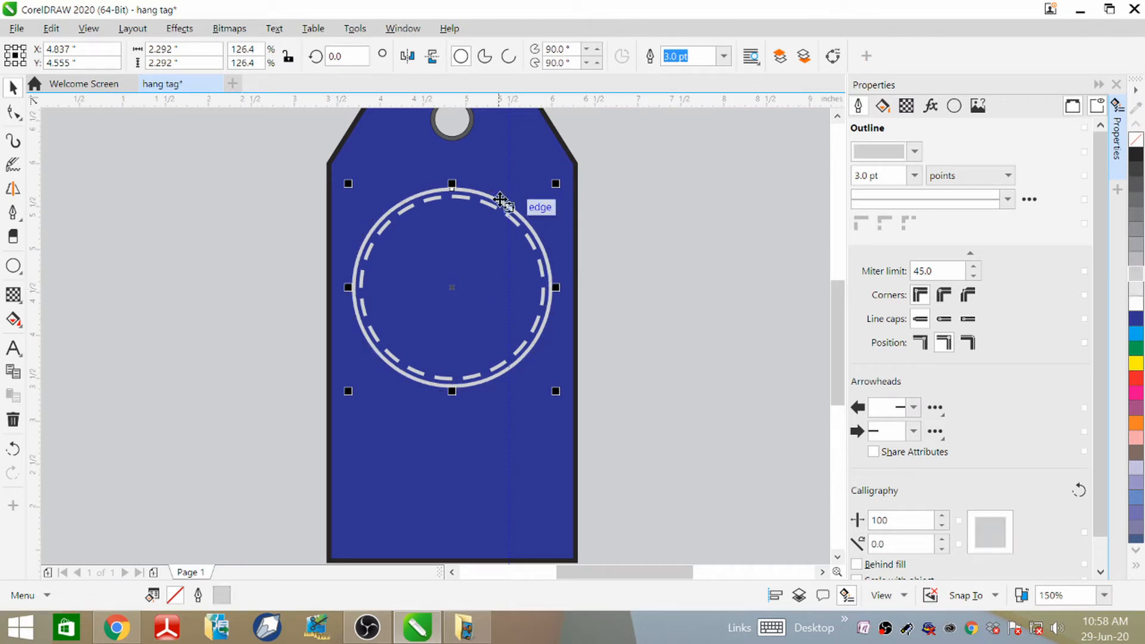
left_click_drag(557, 185, 559, 209)
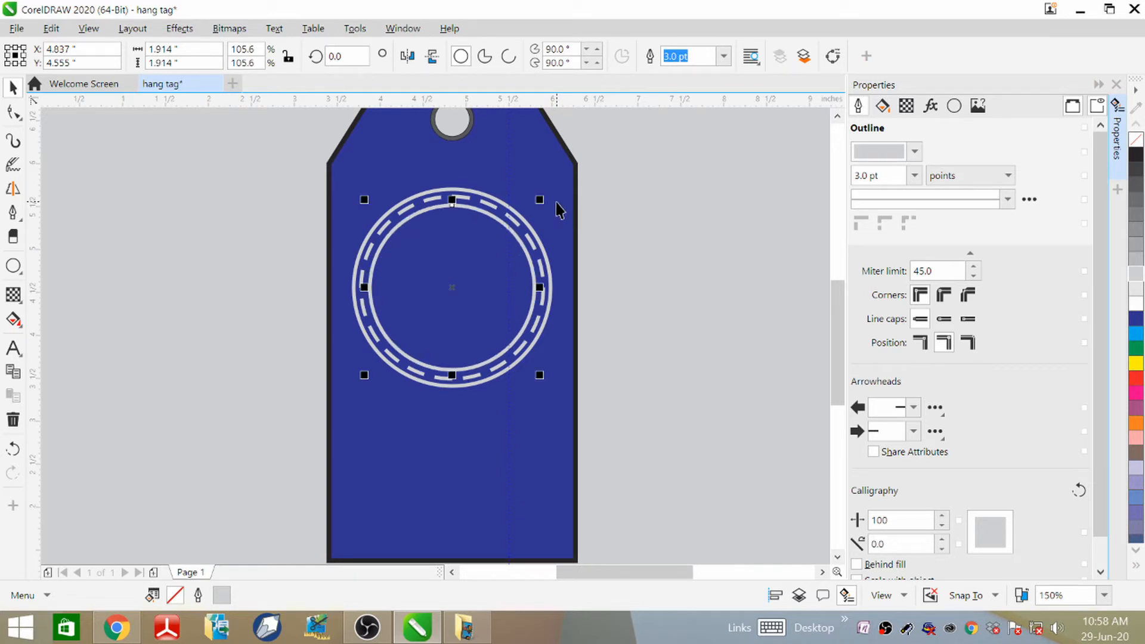
left_click(241, 261)
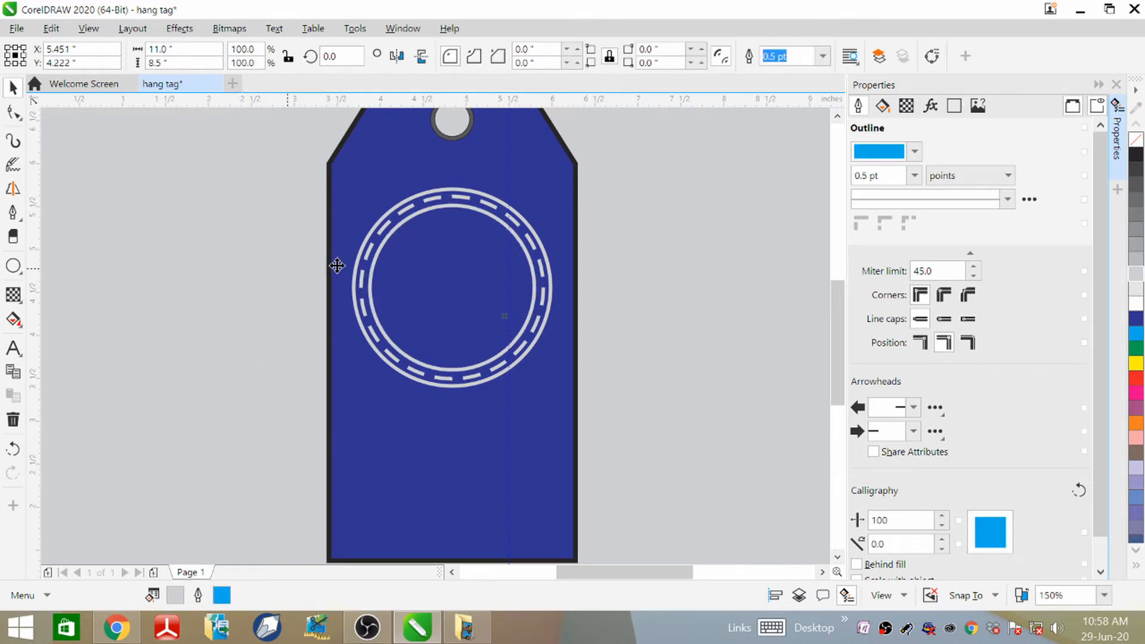
- Duplicate the innermost badge circle inward at about 0.62 inches in diameter, keeping it concentric
left_click(468, 278)
left_click(680, 207)
left_click(498, 238)
left_click(488, 218)
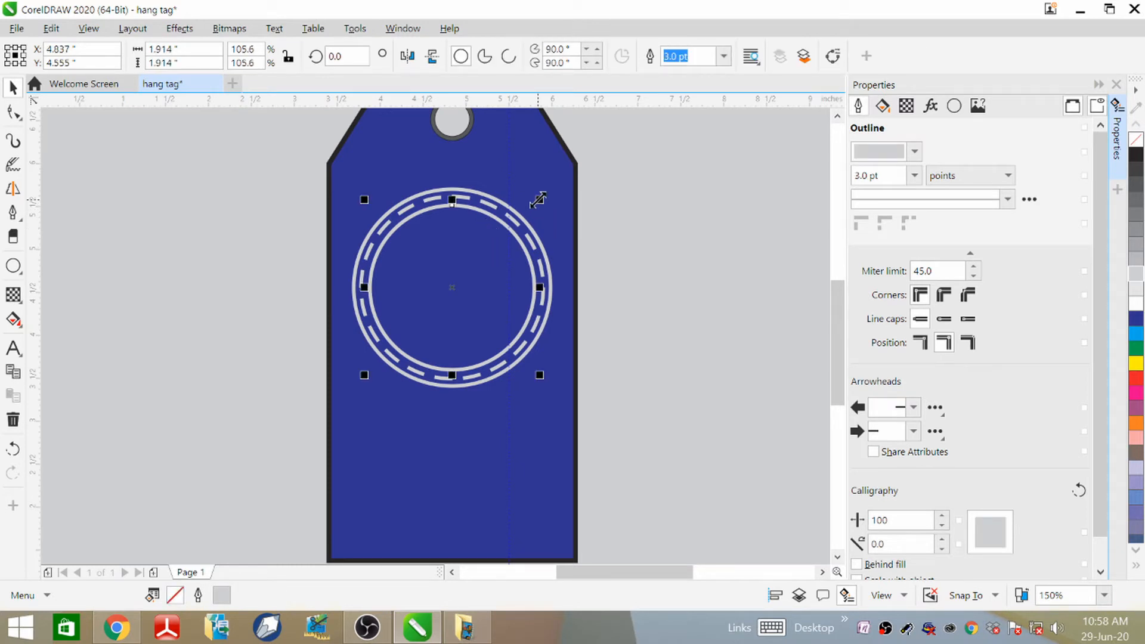
left_click_drag(538, 200, 490, 257)
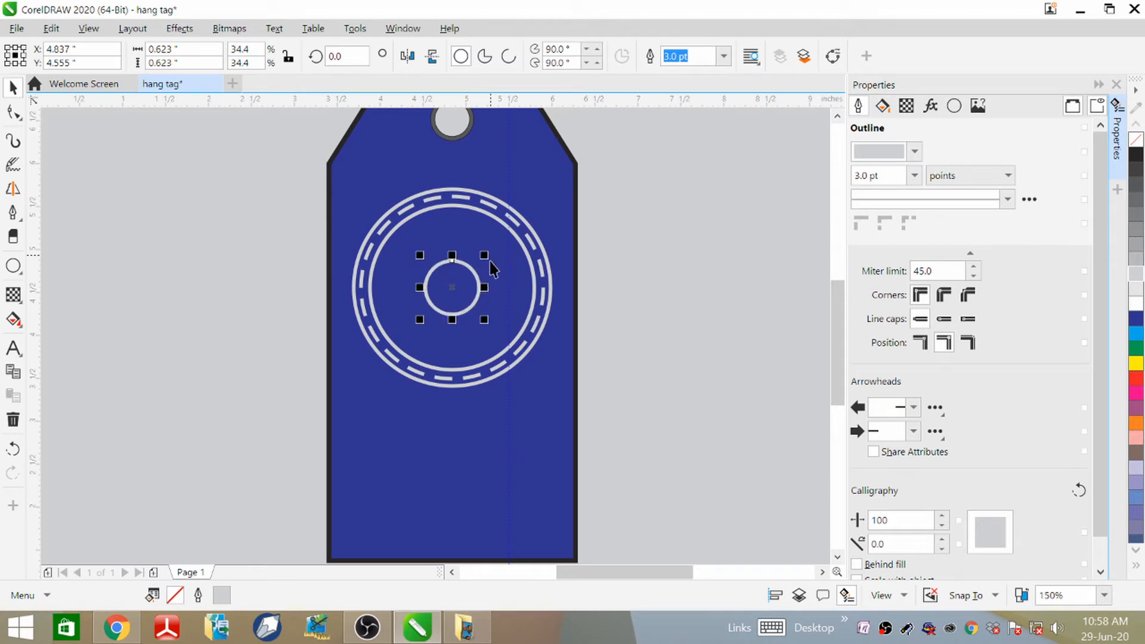
scroll(401, 274, "up", 2)
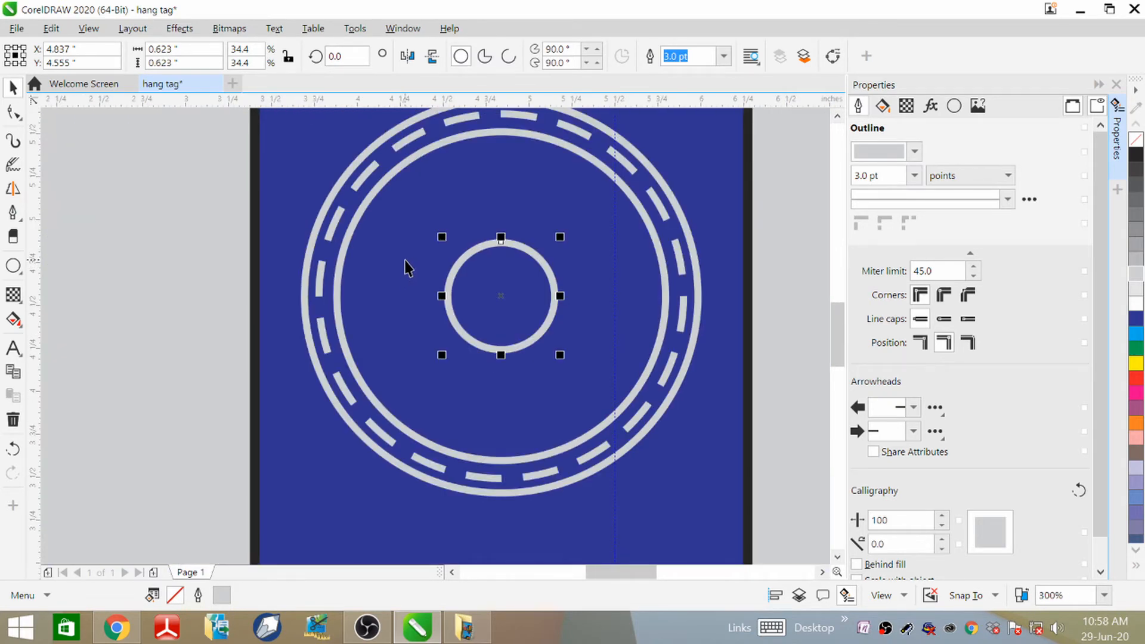
left_click(184, 343)
scroll(528, 308, "up", 4)
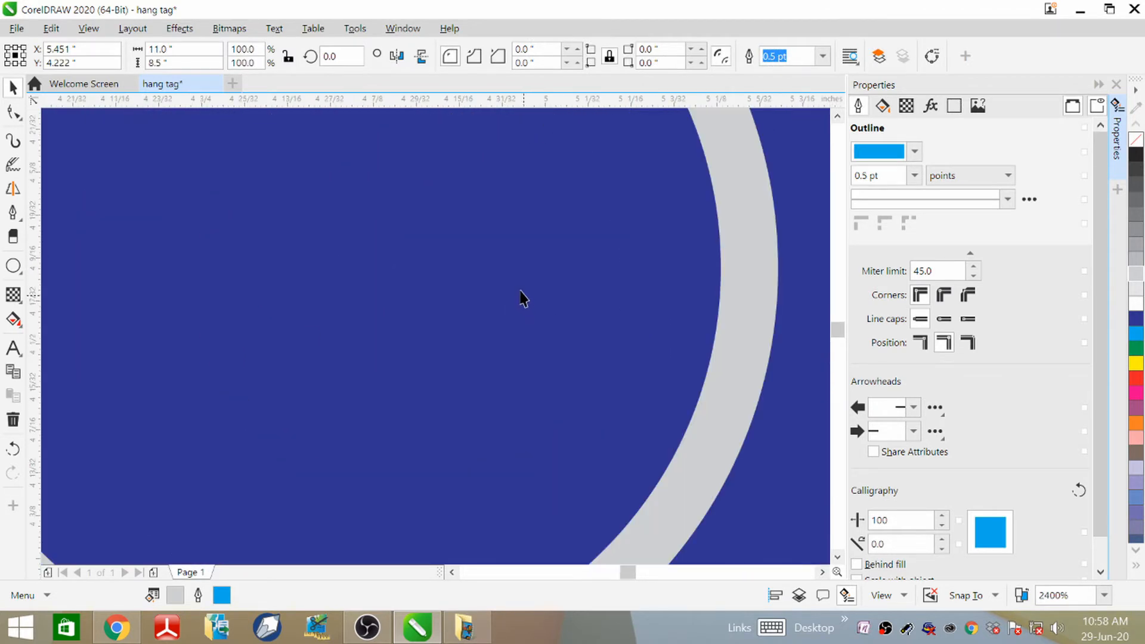
scroll(520, 287, "down", 6)
scroll(522, 272, "down", 2)
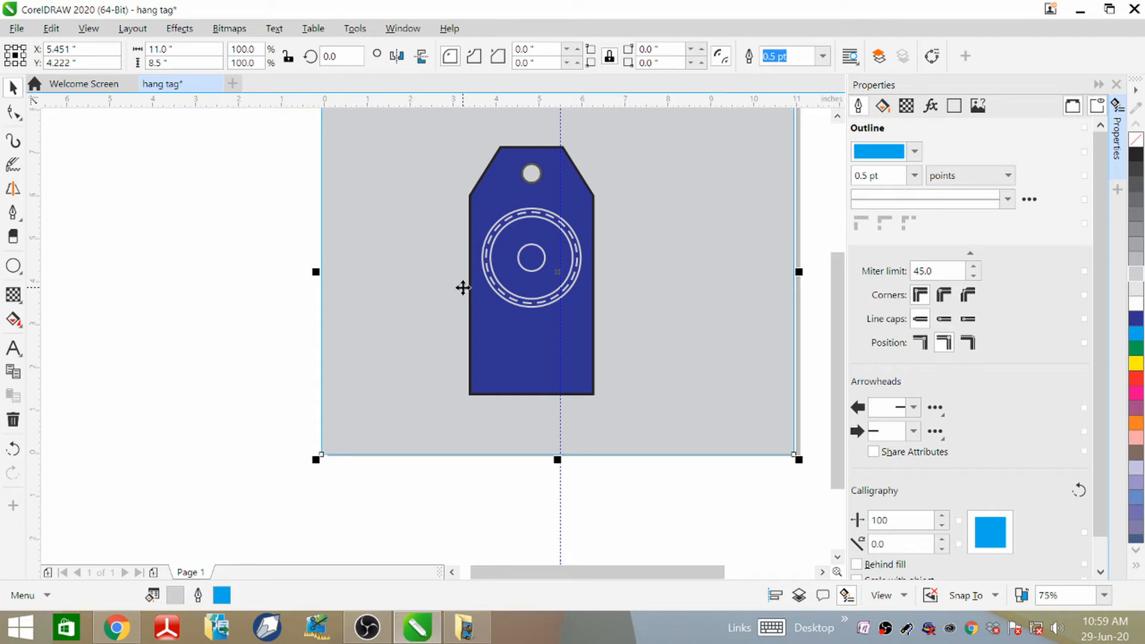
- Add the artistic text "GLOBAL FASHION HOUSE" and move it clear of the tag on its left side
left_click(14, 352)
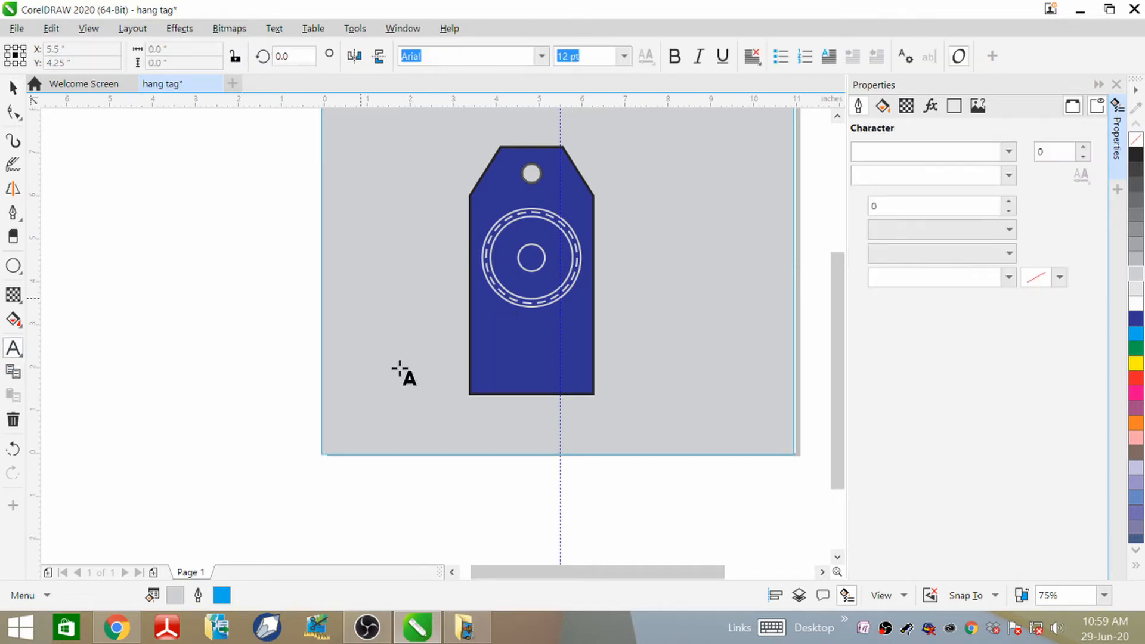
left_click(363, 285)
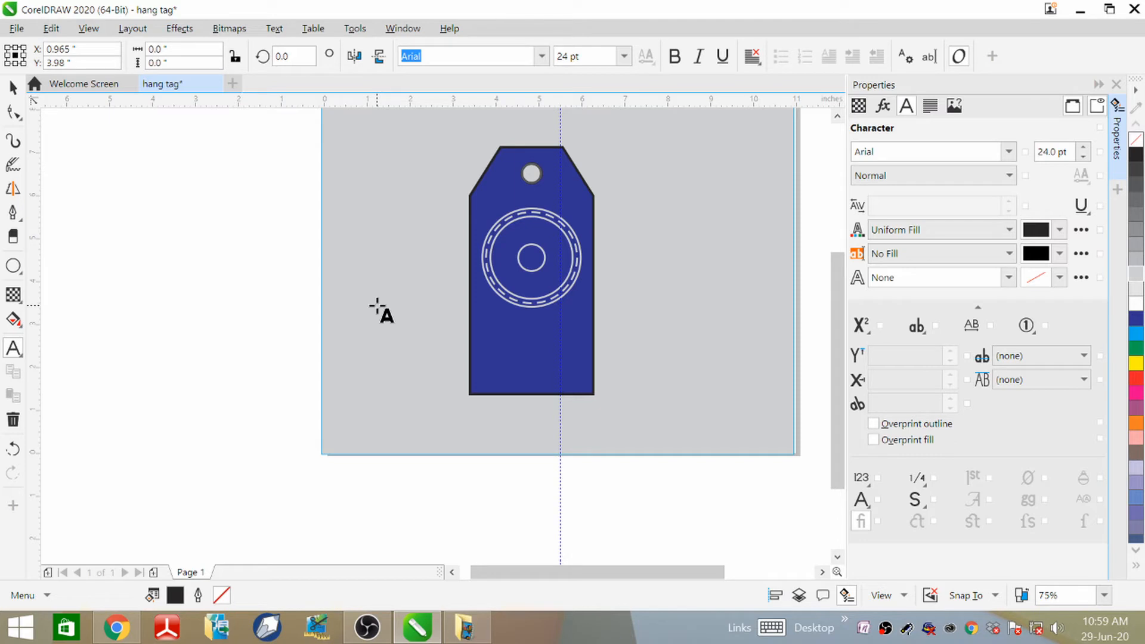
key("BackSpace")
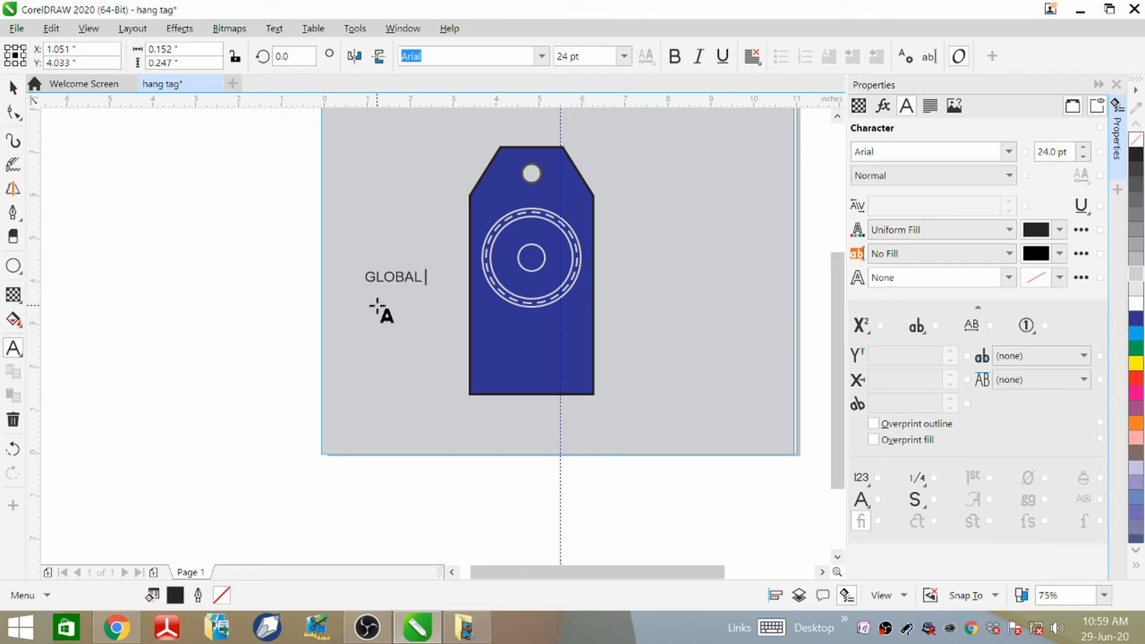
type("FASHION HOUSE")
key("ctrl+space")
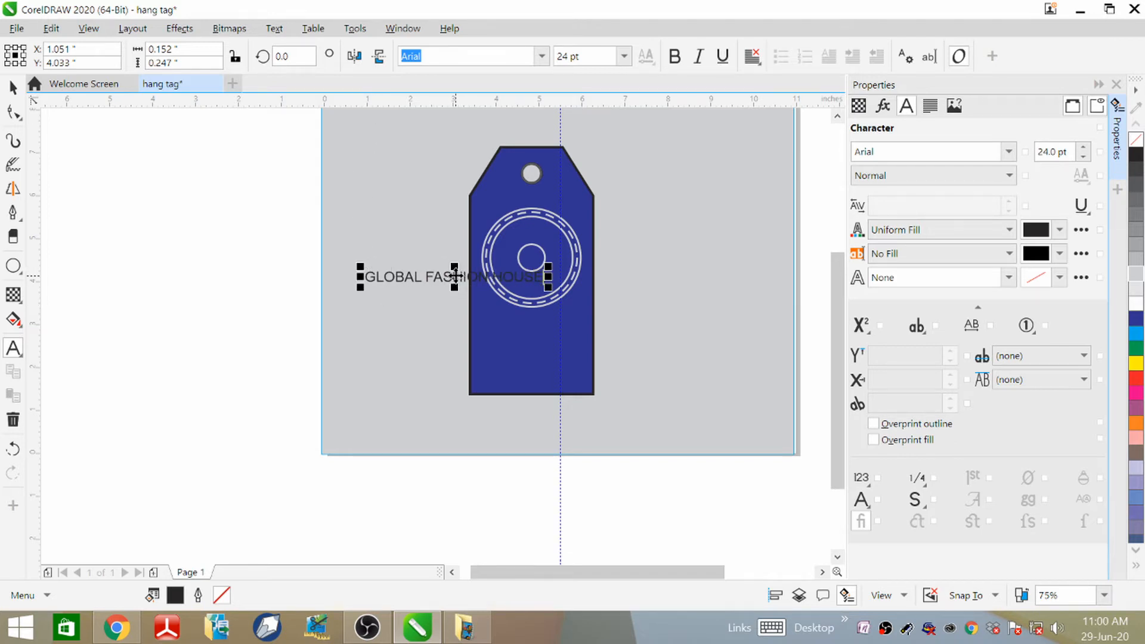
left_click_drag(456, 276, 322, 272)
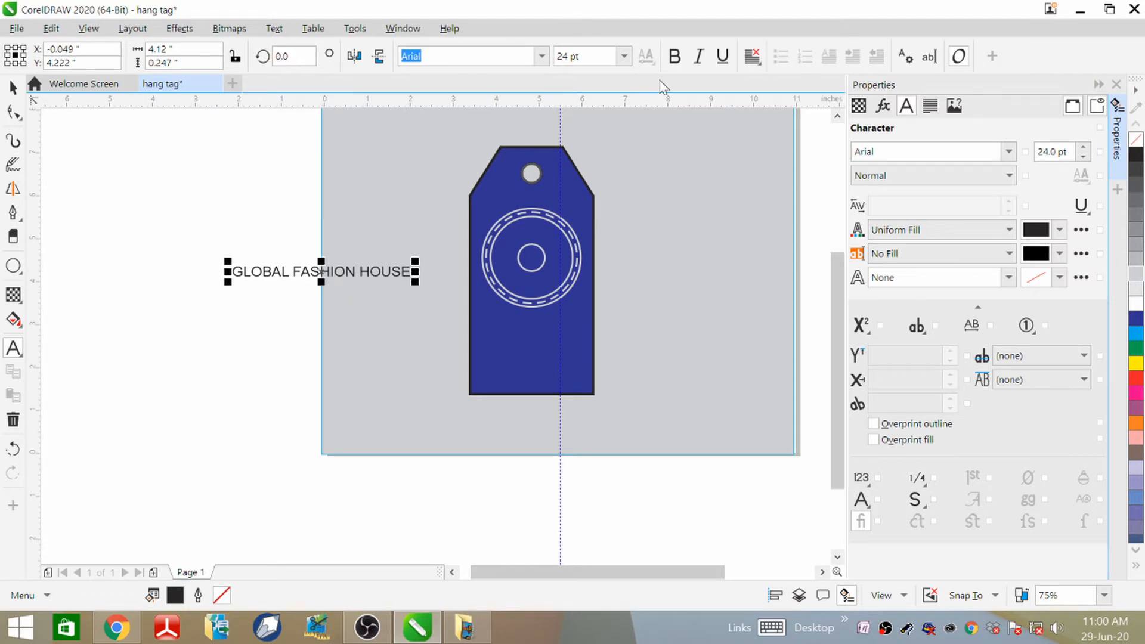
- Format the "GLOBAL FASHION HOUSE" text in Bauhaus 93 at 14 pt and place it at about X 1.2, Y 5.1 inches
left_click(14, 88)
left_click(675, 57)
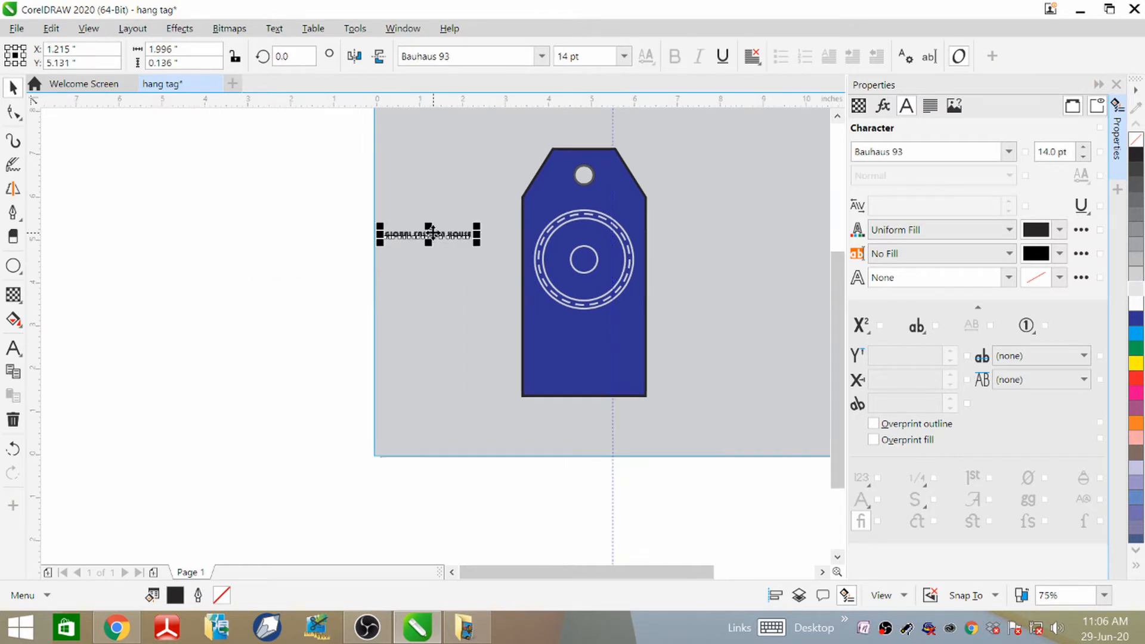
scroll(435, 235, "up", 5)
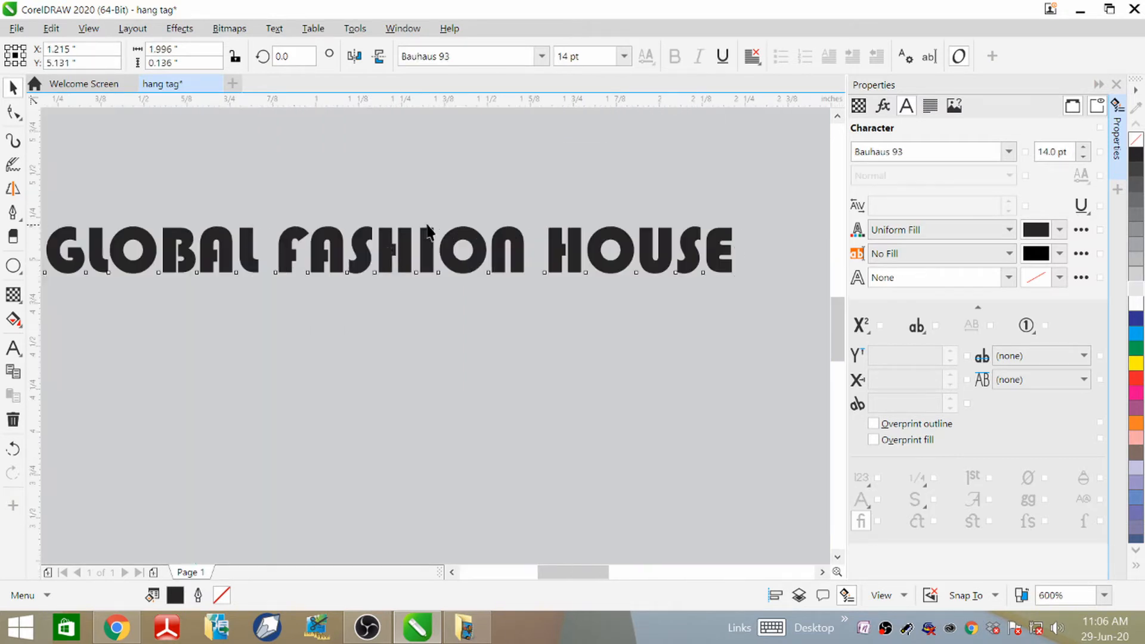
scroll(427, 229, "down", 2)
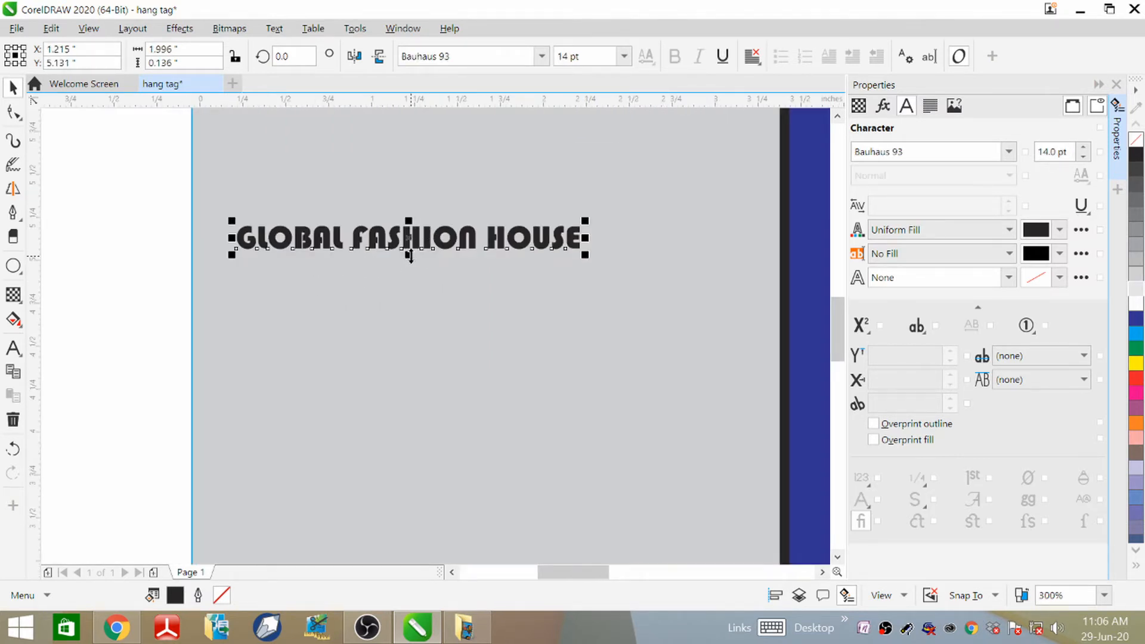
scroll(370, 271, "down", 2)
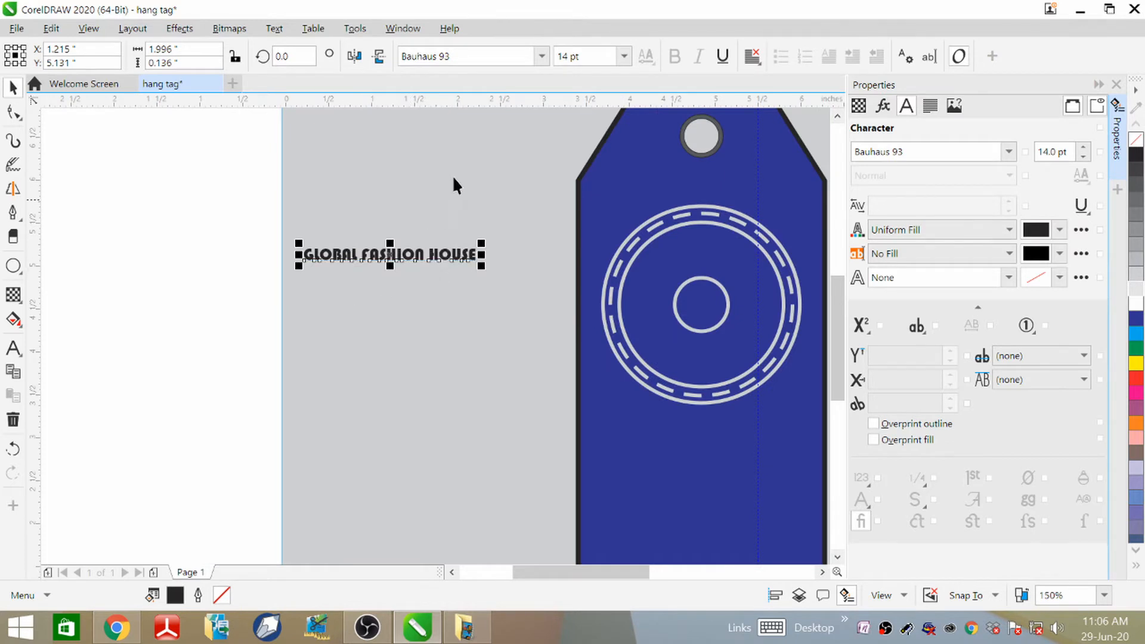
- Fit the "GLOBAL FASHION HOUSE" text to the small central circle and set its distance from the path to 0.05 inches
left_click(272, 28)
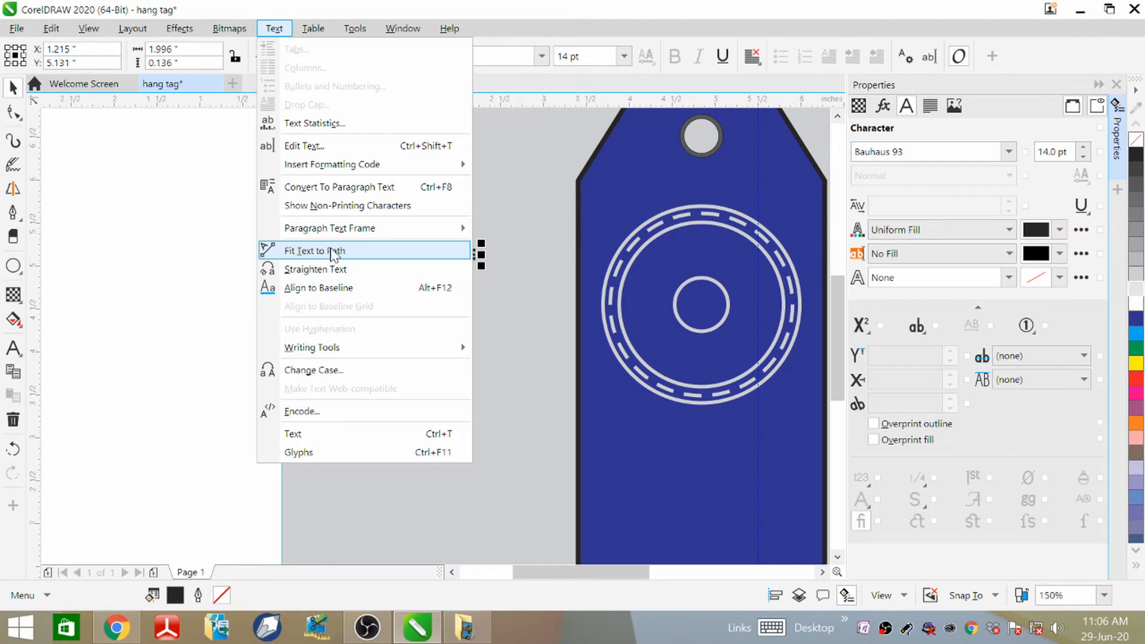
left_click(292, 253)
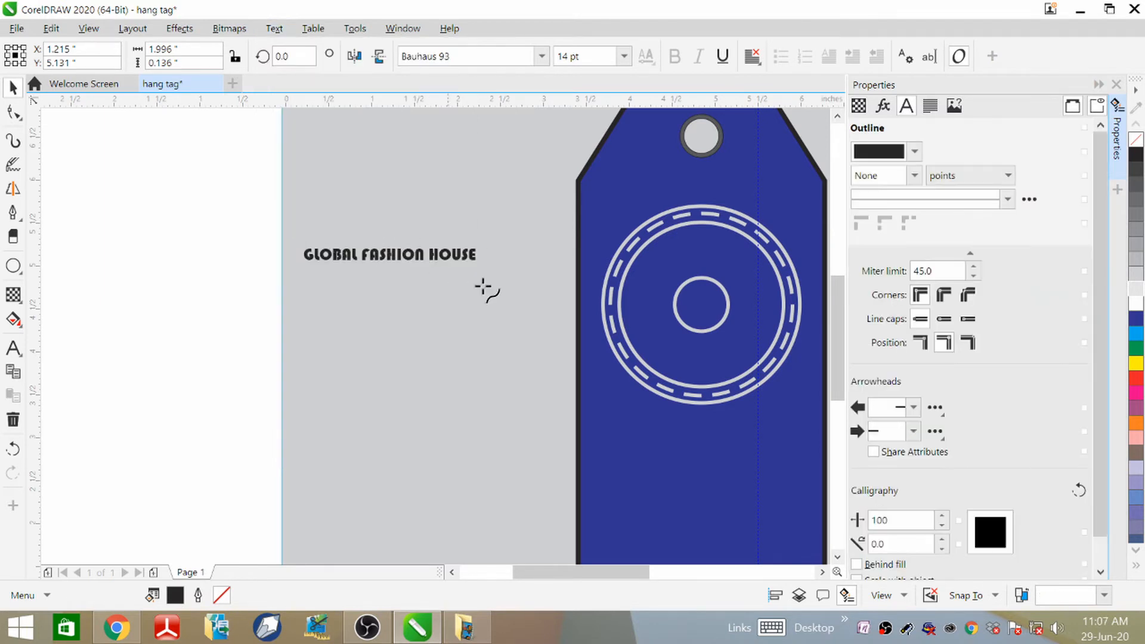
left_click(702, 278)
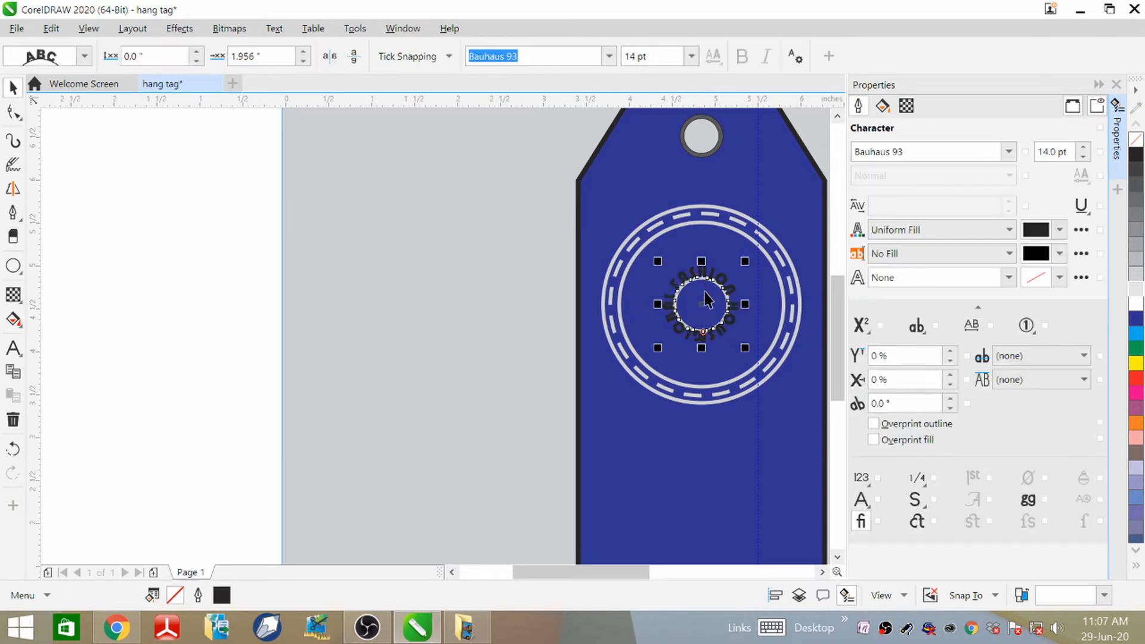
left_click(196, 51)
scroll(748, 291, "up", 2)
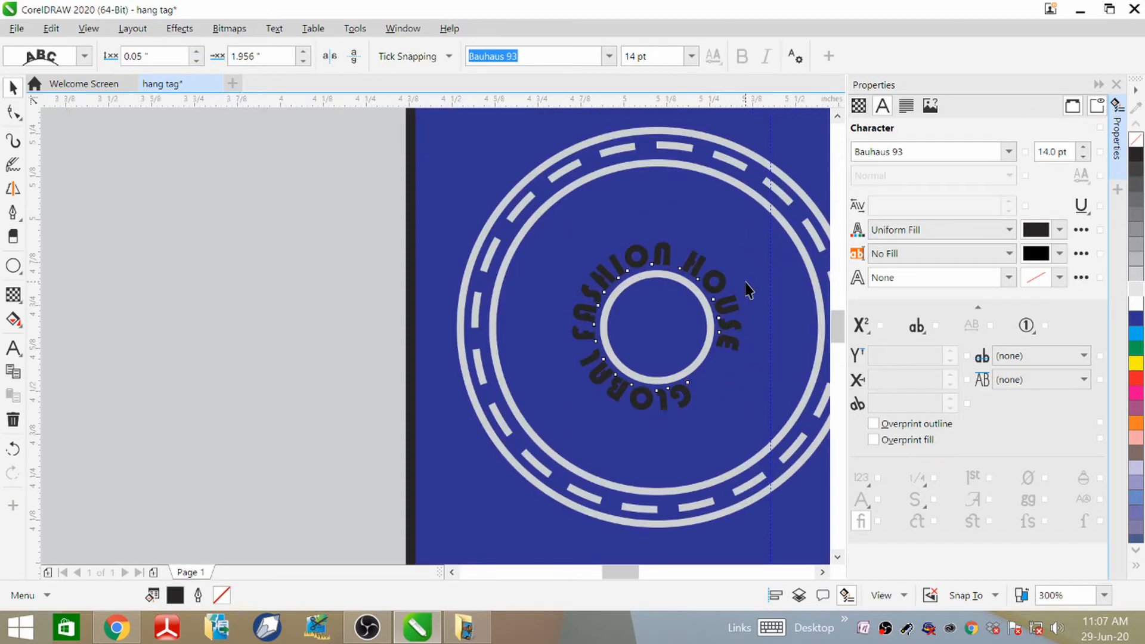
scroll(748, 291, "up", 3)
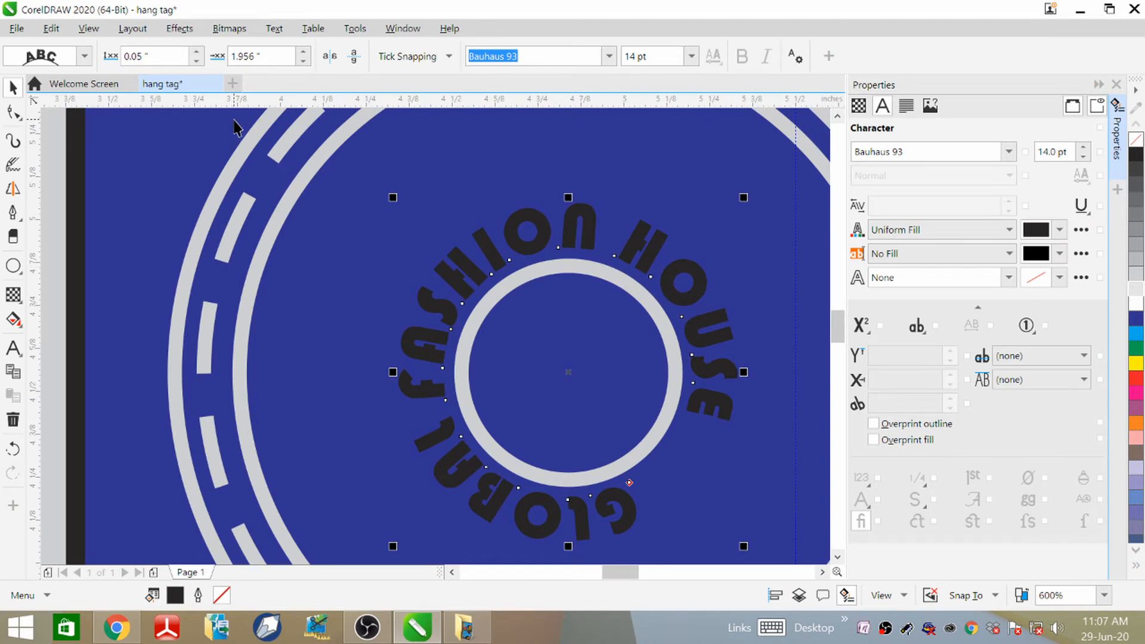
left_click(197, 51)
left_click(198, 62)
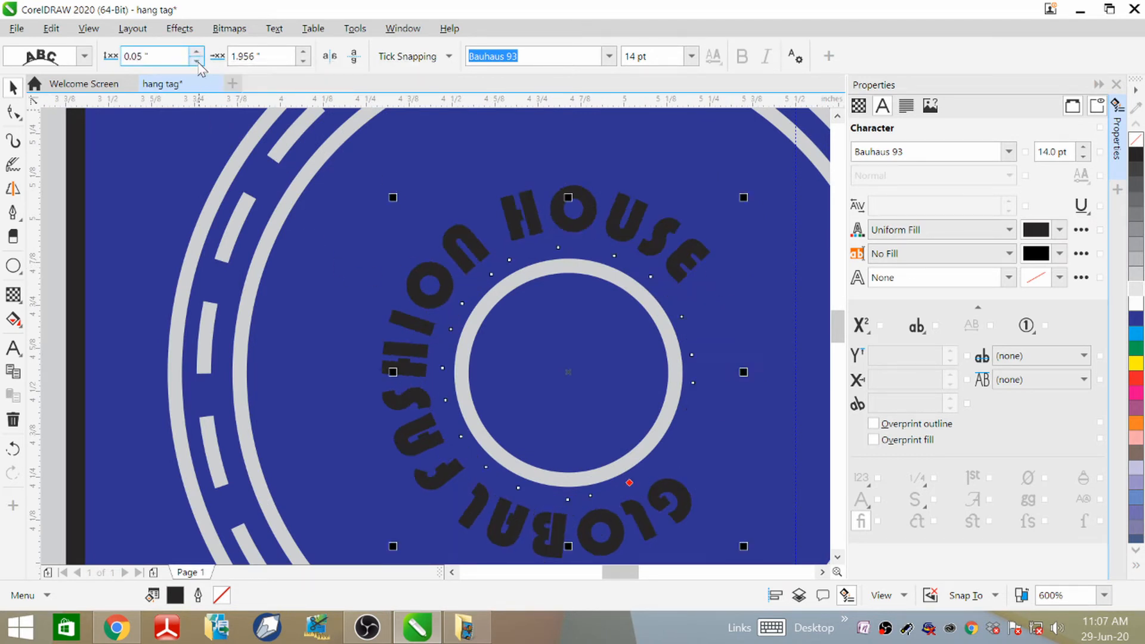
left_click(271, 30)
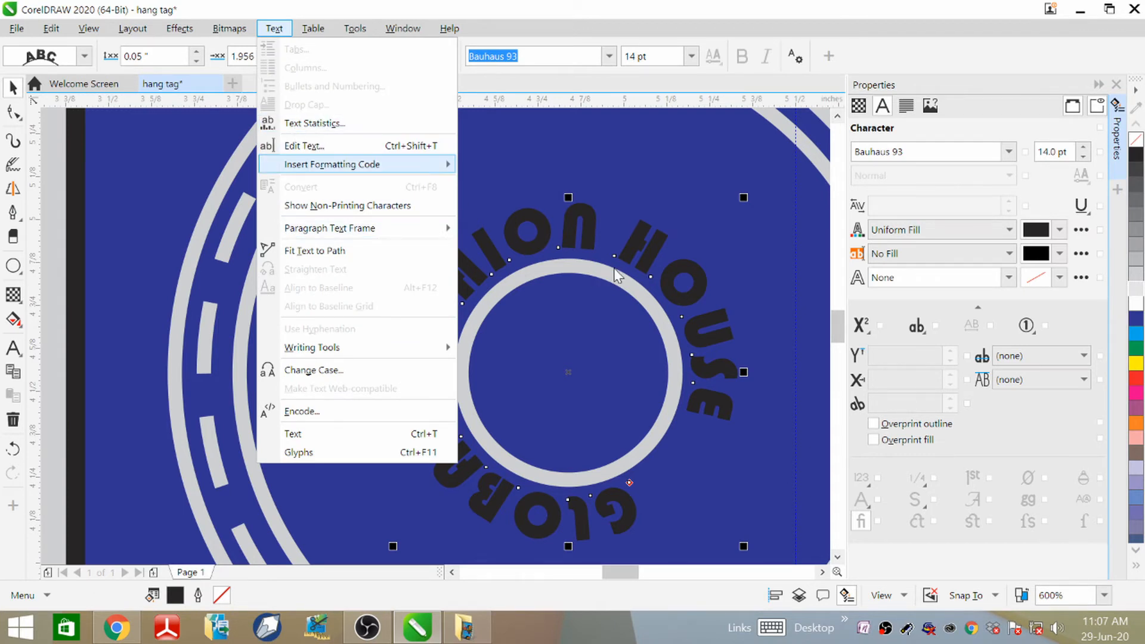
mouse_move(412, 165)
left_click(281, 35)
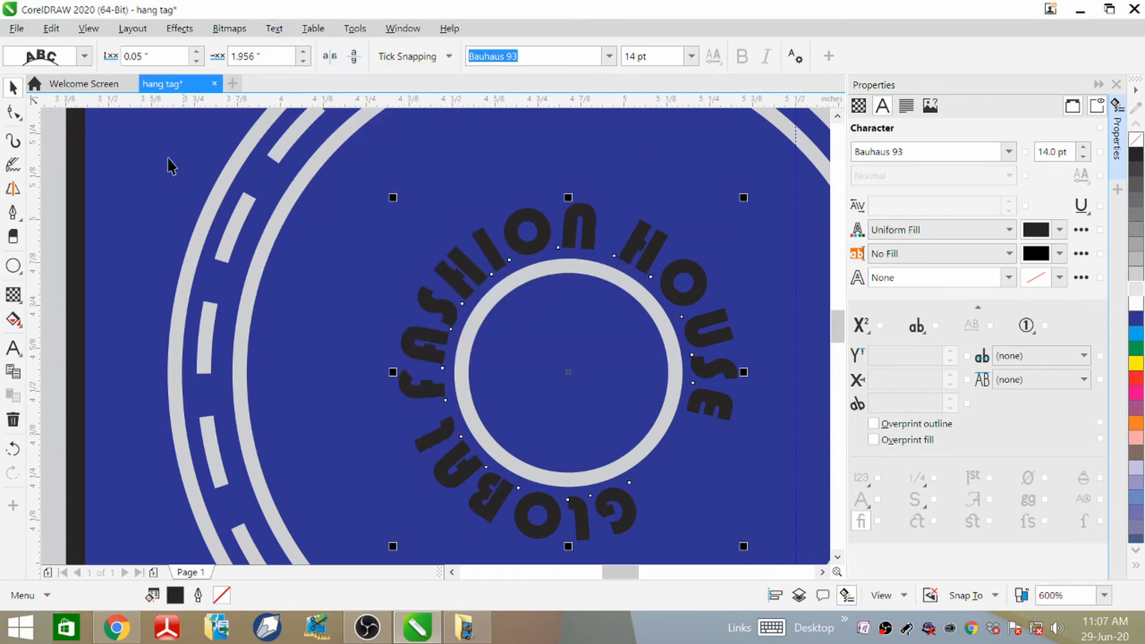
- Widen the gaps between the words of the circular text with extra spaces, removing the surplus ones before FASHION
left_click(13, 348)
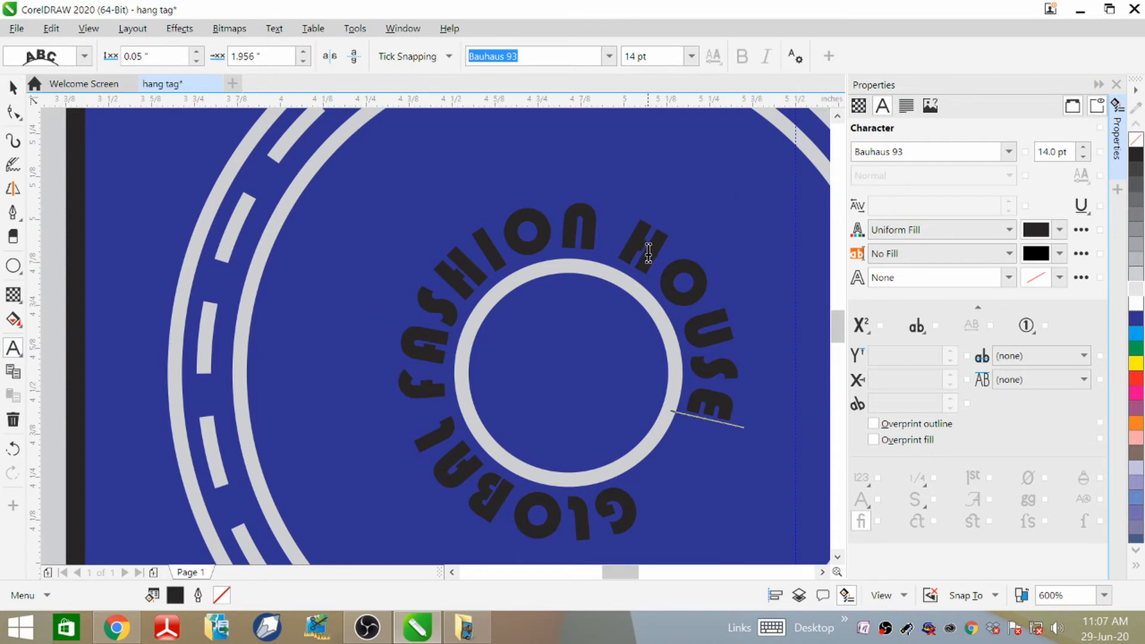
left_click(615, 261)
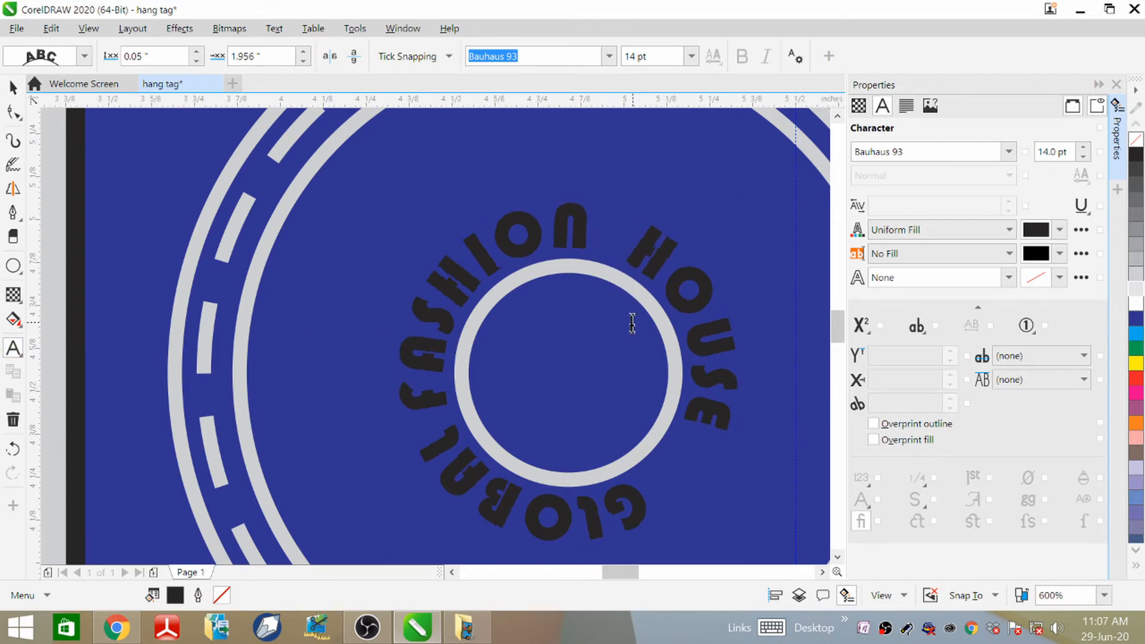
left_click(434, 437)
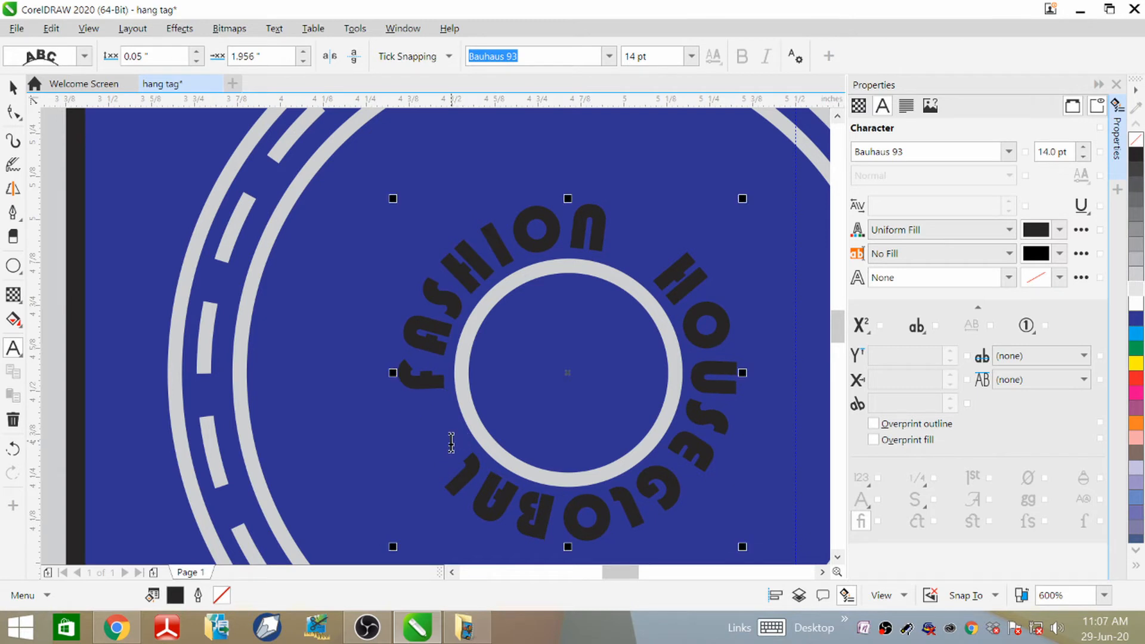
key("BackSpace")
key("BackSpace")
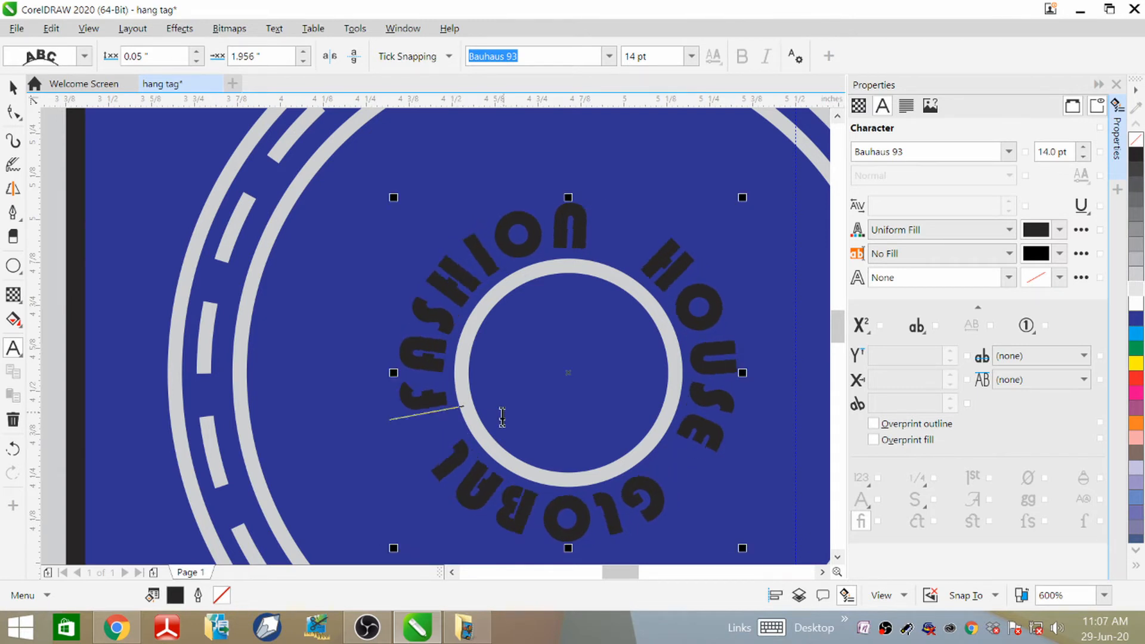
- Fill the circular "GLOBAL FASHION HOUSE" text with white
left_click(1133, 305)
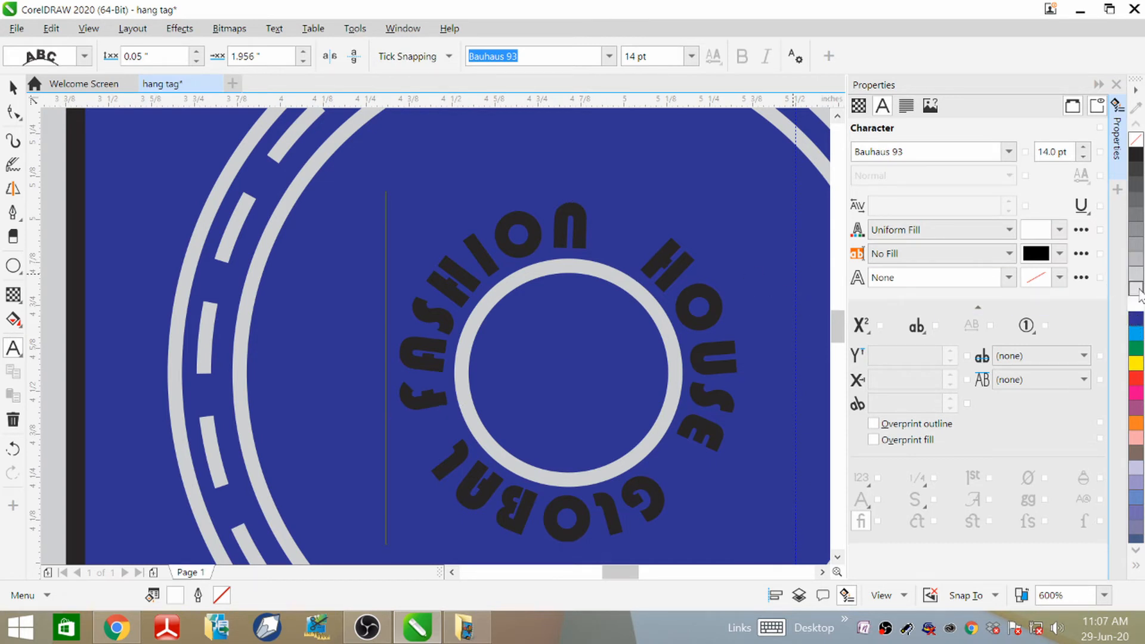
left_click(1137, 289)
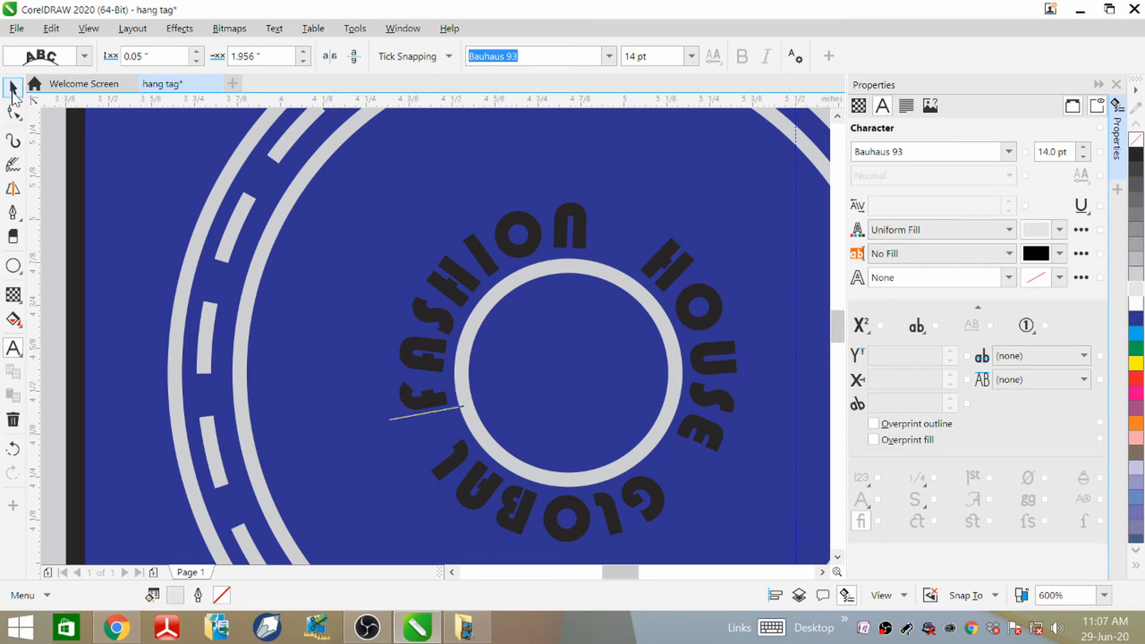
left_click(13, 88)
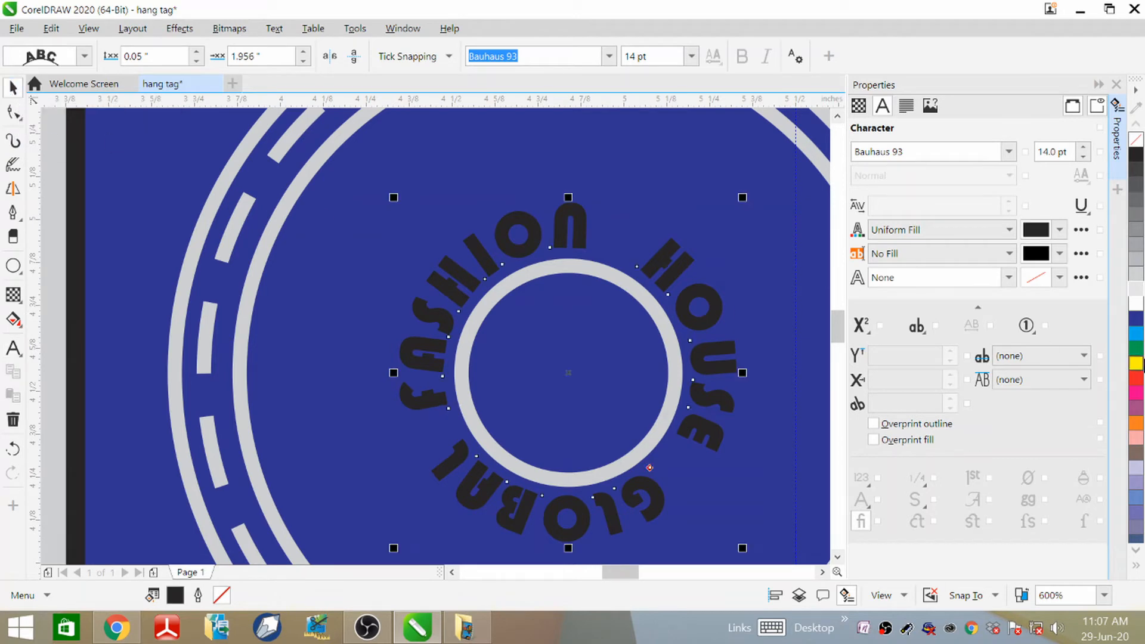
left_click(1132, 304)
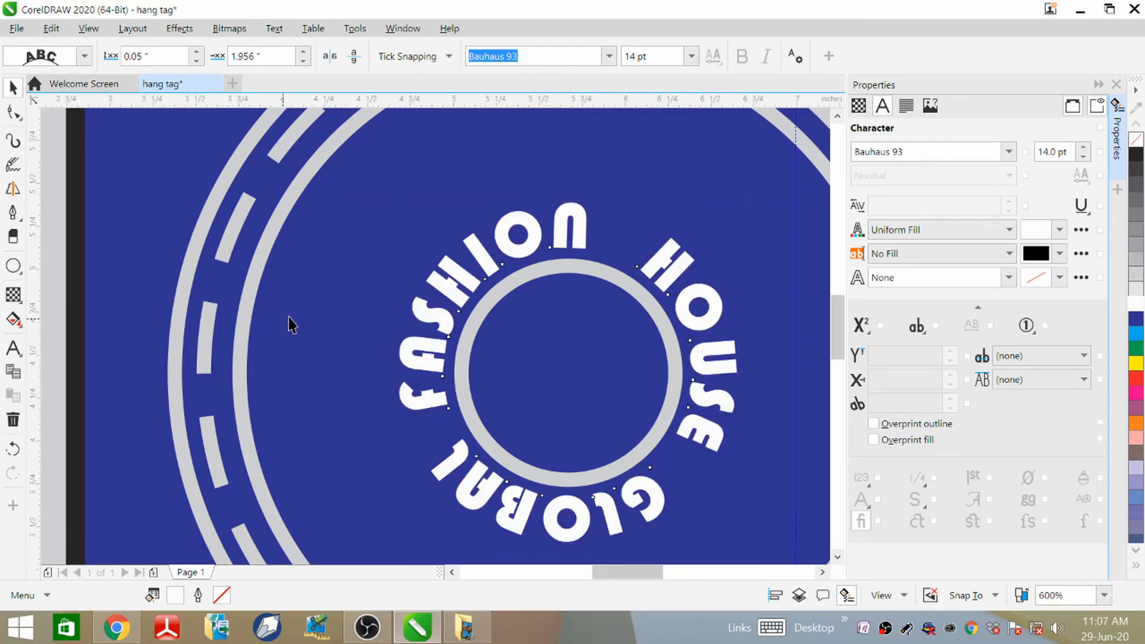
- Examine the white circular text in the badge up close and on the whole tag
scroll(290, 325, "down", 5)
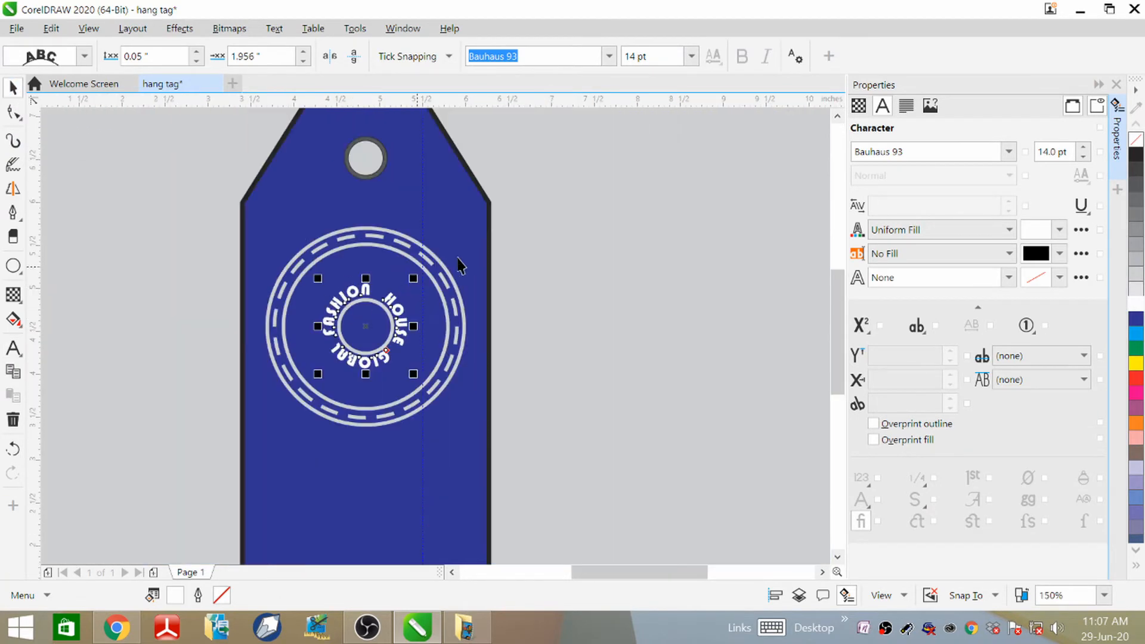
left_click(572, 322)
scroll(552, 267, "down", 2)
scroll(428, 290, "up", 4)
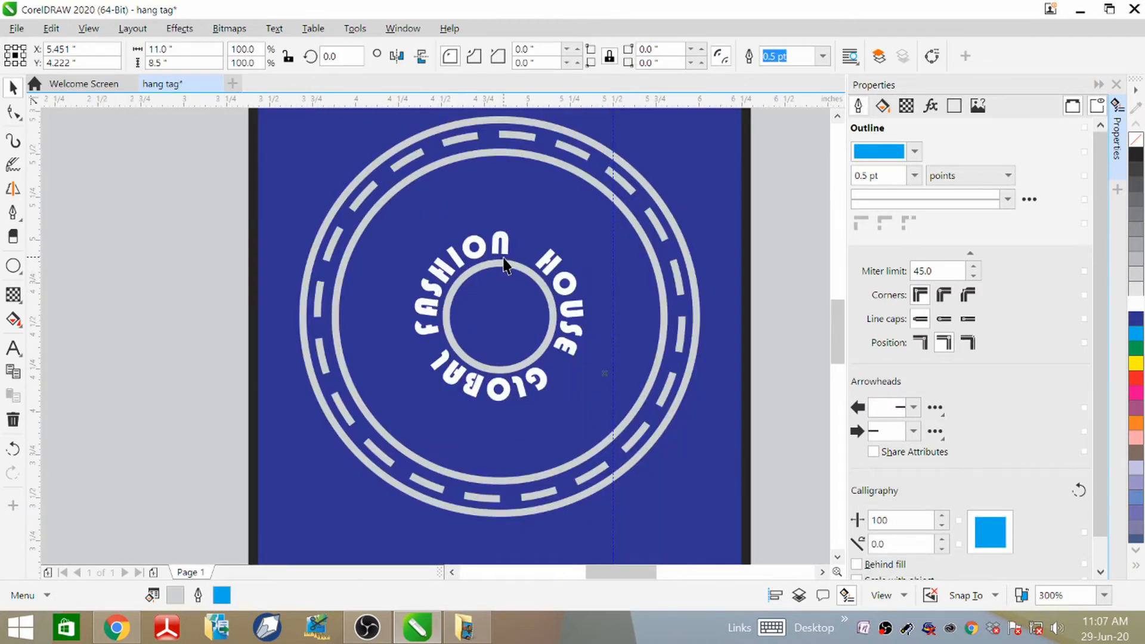
scroll(503, 265, "up", 3)
scroll(503, 264, "down", 2)
scroll(540, 290, "down", 2)
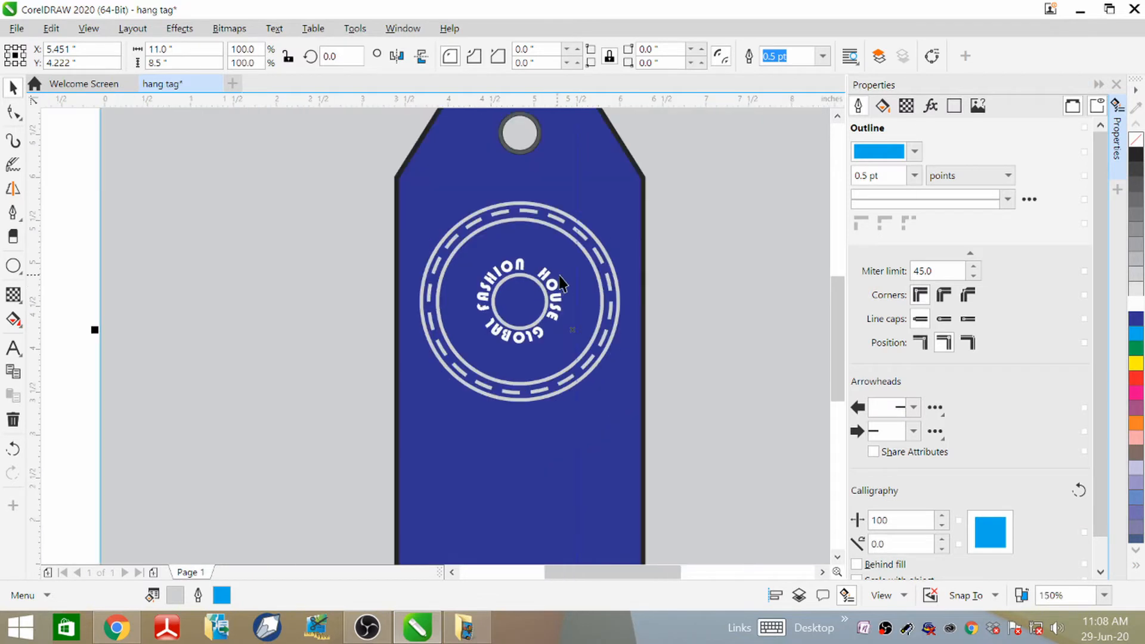
scroll(555, 292, "down", 2)
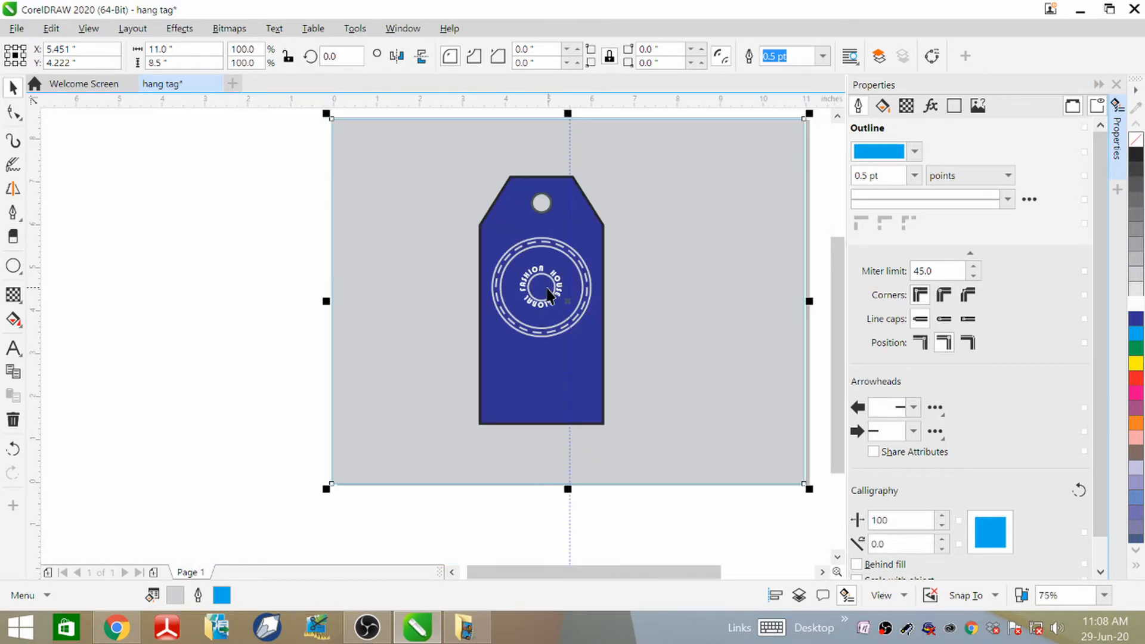
- Draw a circle about 0.42 inches wide beside the tag and a narrow upright rectangle about 0.16 by 0.51 inches below it
scroll(536, 302, "up", 2)
left_click(13, 266)
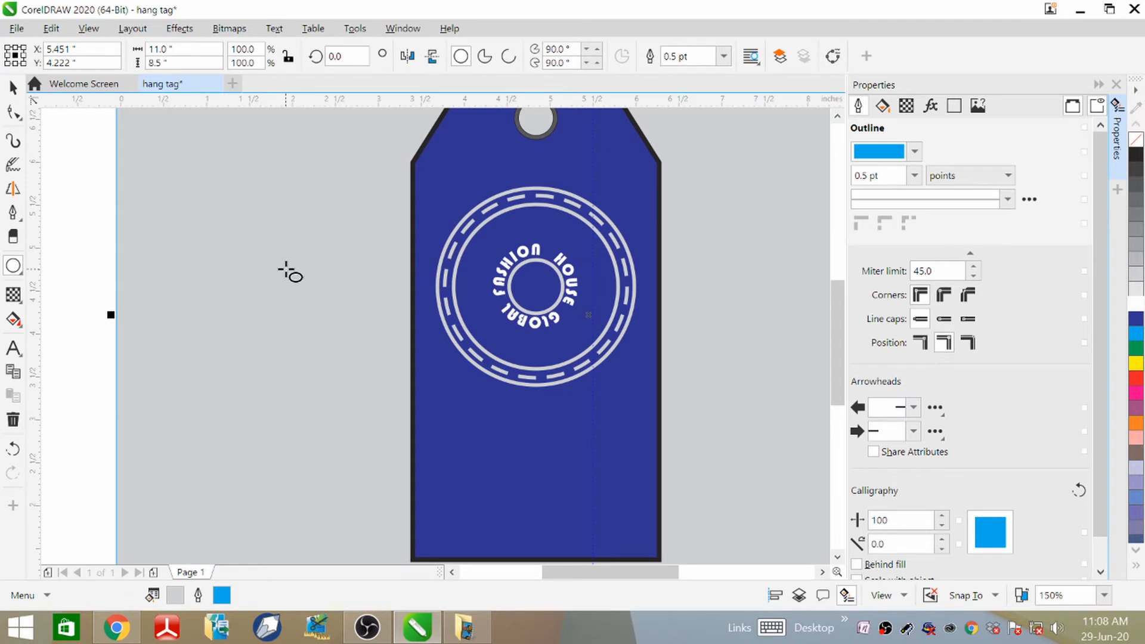
left_click_drag(273, 254, 309, 290)
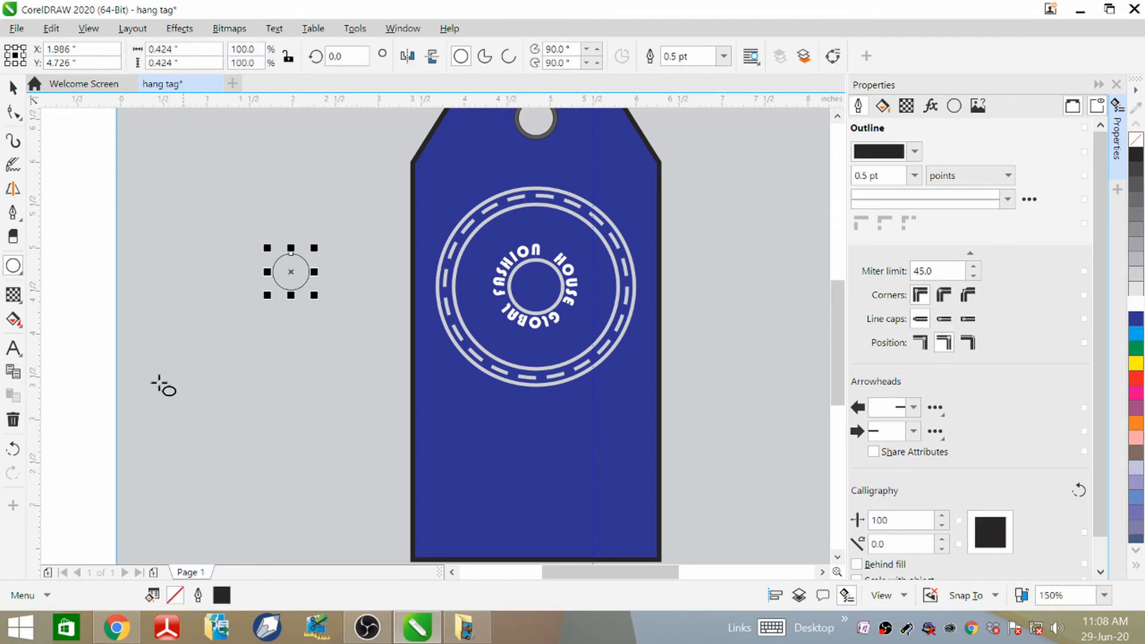
left_click(14, 266)
left_click(54, 263)
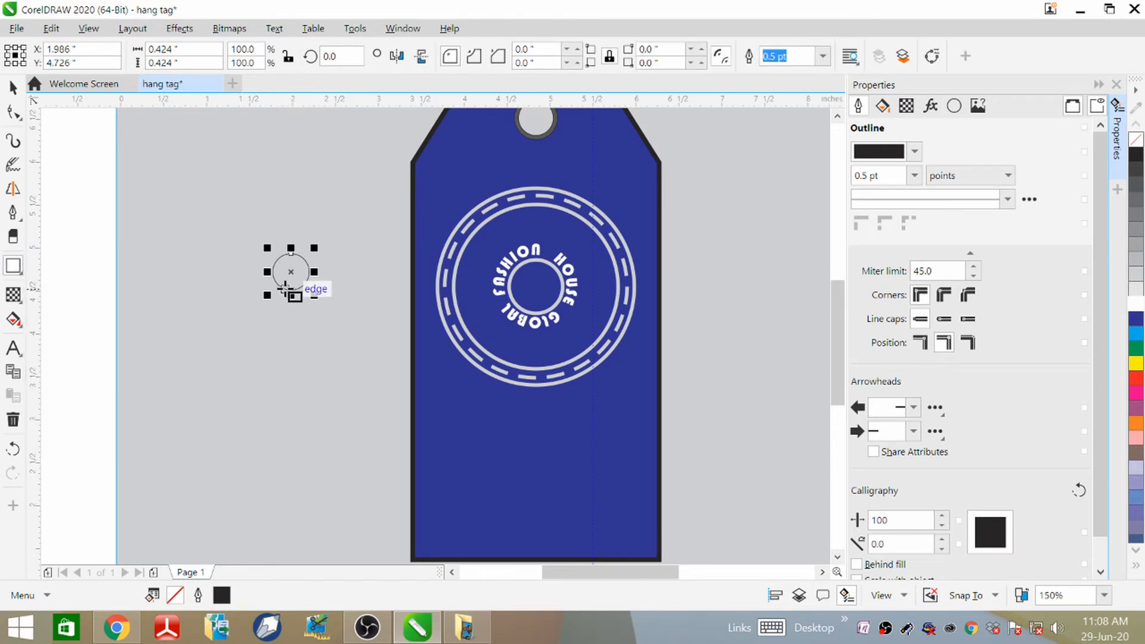
left_click_drag(285, 290, 299, 333)
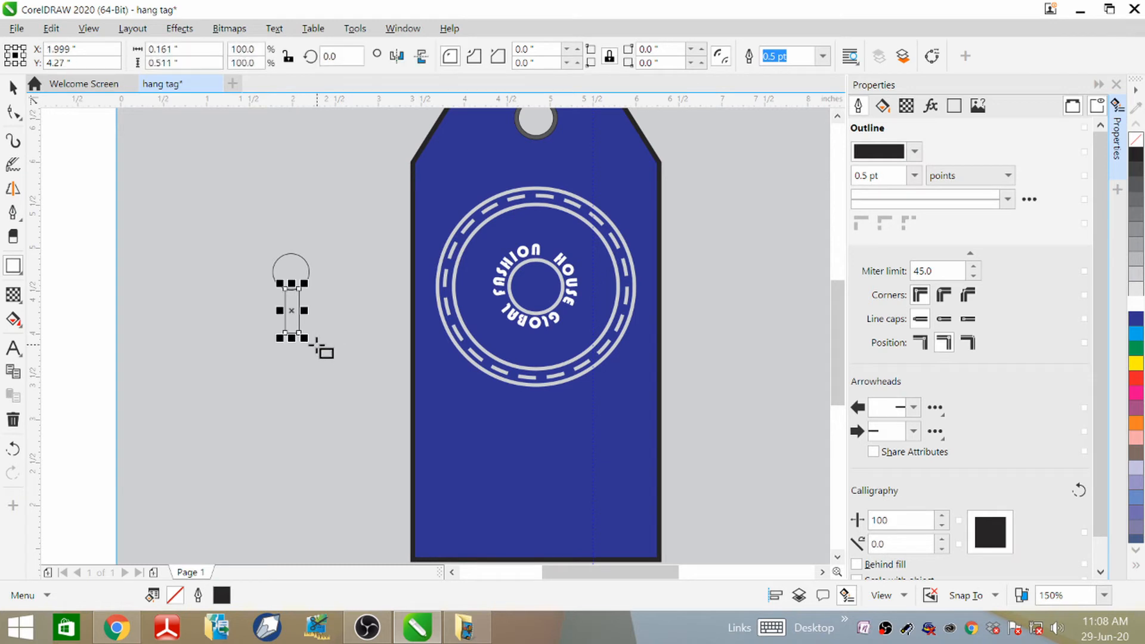
- Centre the narrow rectangle horizontally under the small circle and move it up so its top overlaps the circle
left_click(14, 88)
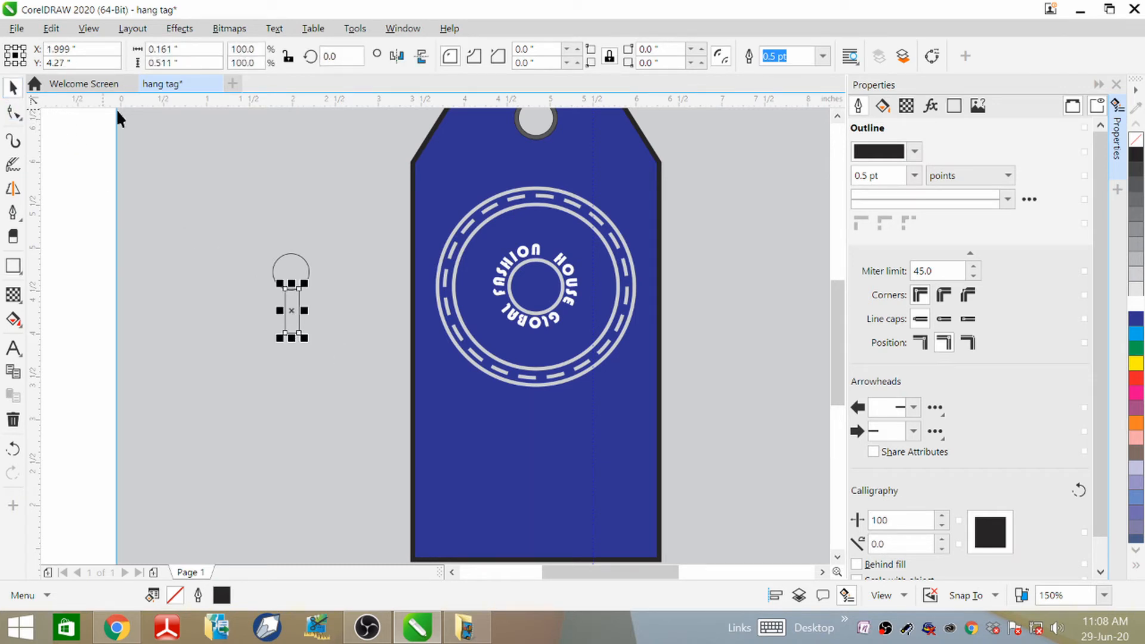
left_click(300, 259, "shift")
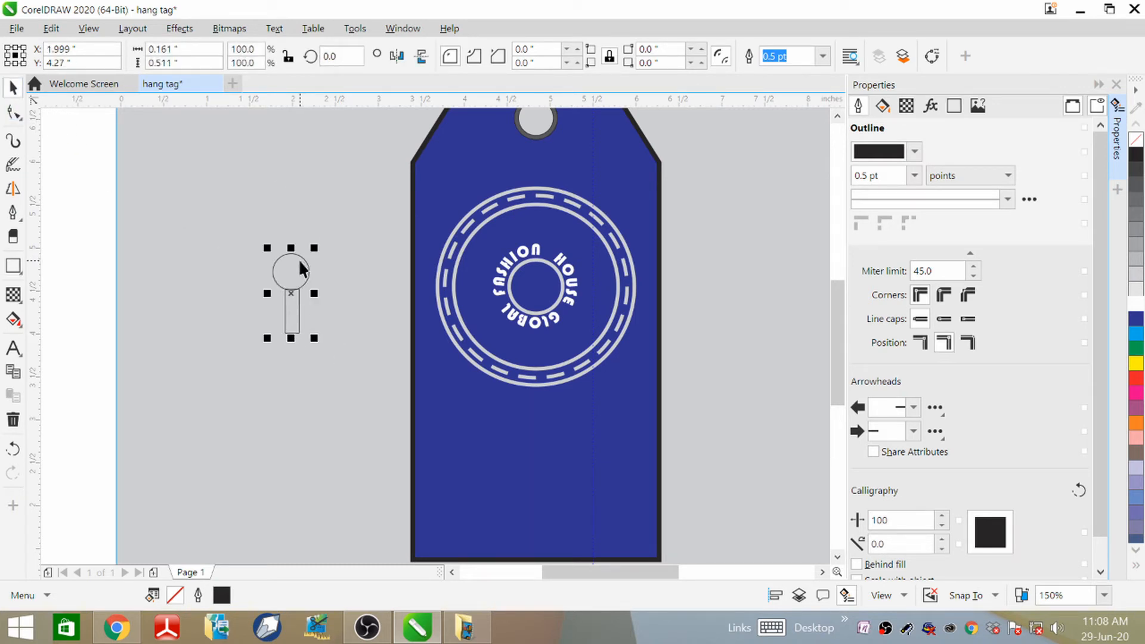
key("c")
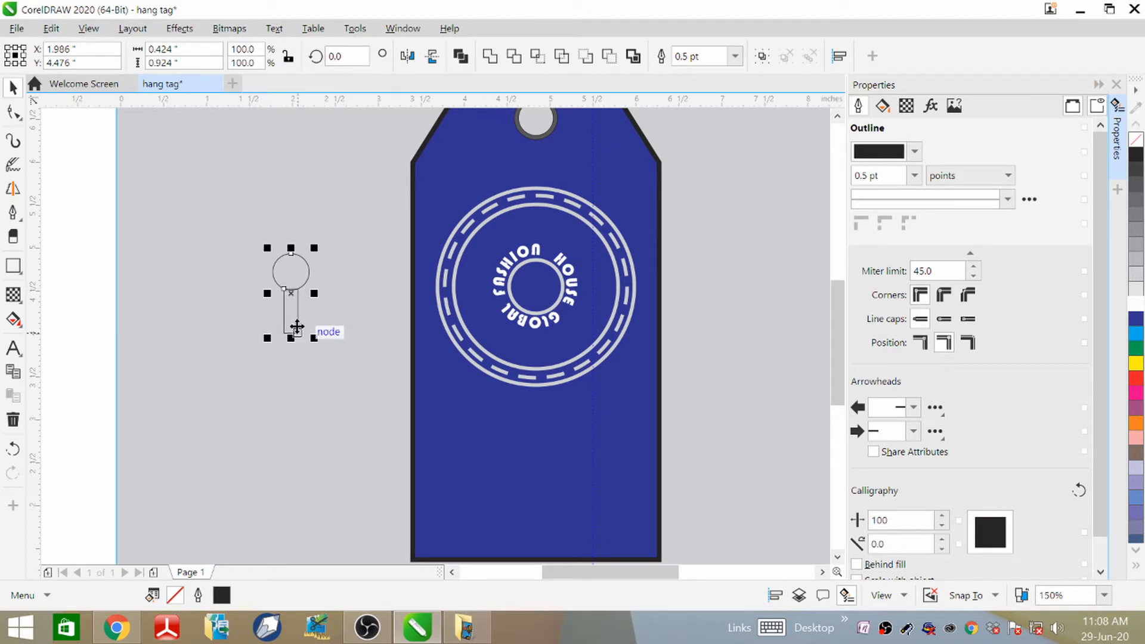
left_click(340, 295)
left_click(293, 307)
left_click_drag(290, 310, 294, 302)
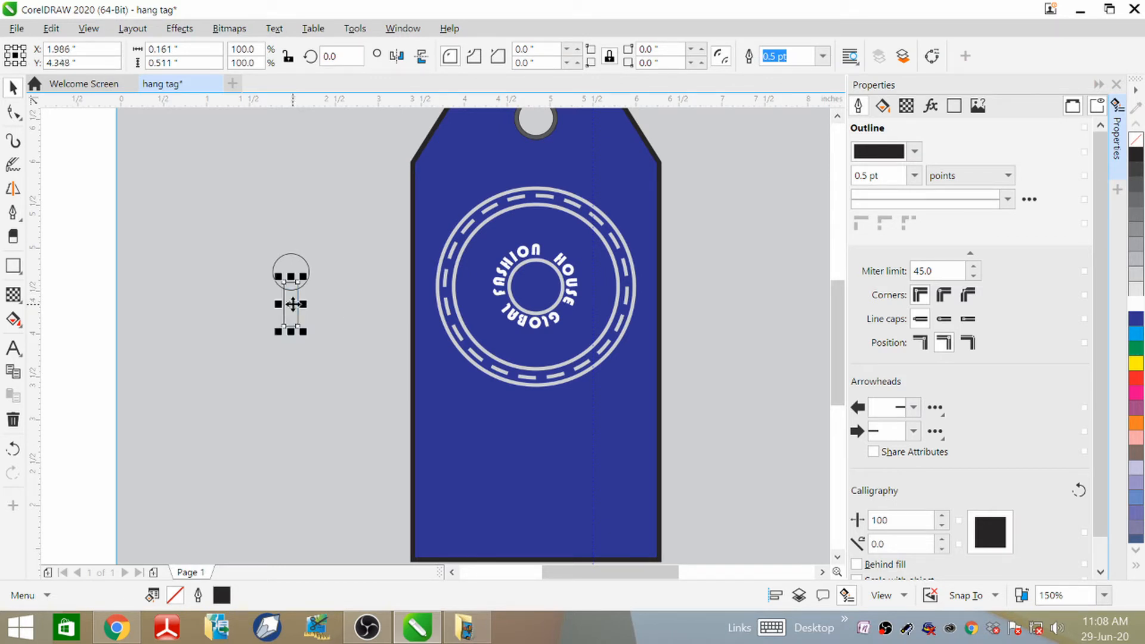
left_click(342, 283)
- Set the small circle's outline width to 4.0 pt
scroll(292, 274, "up", 3)
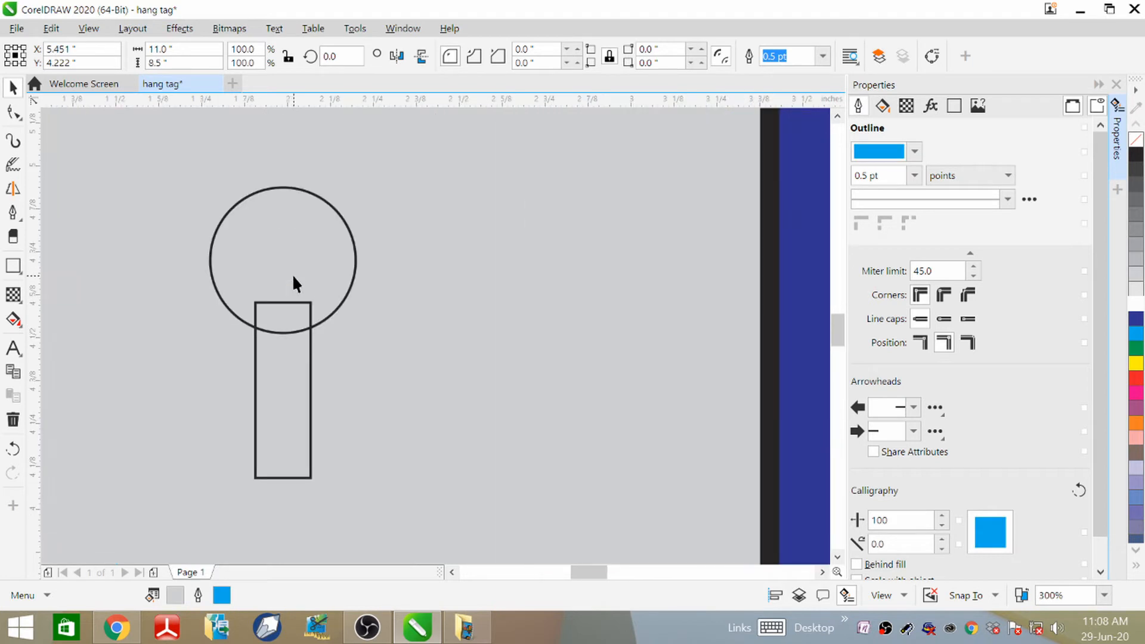
scroll(302, 266, "down", 2)
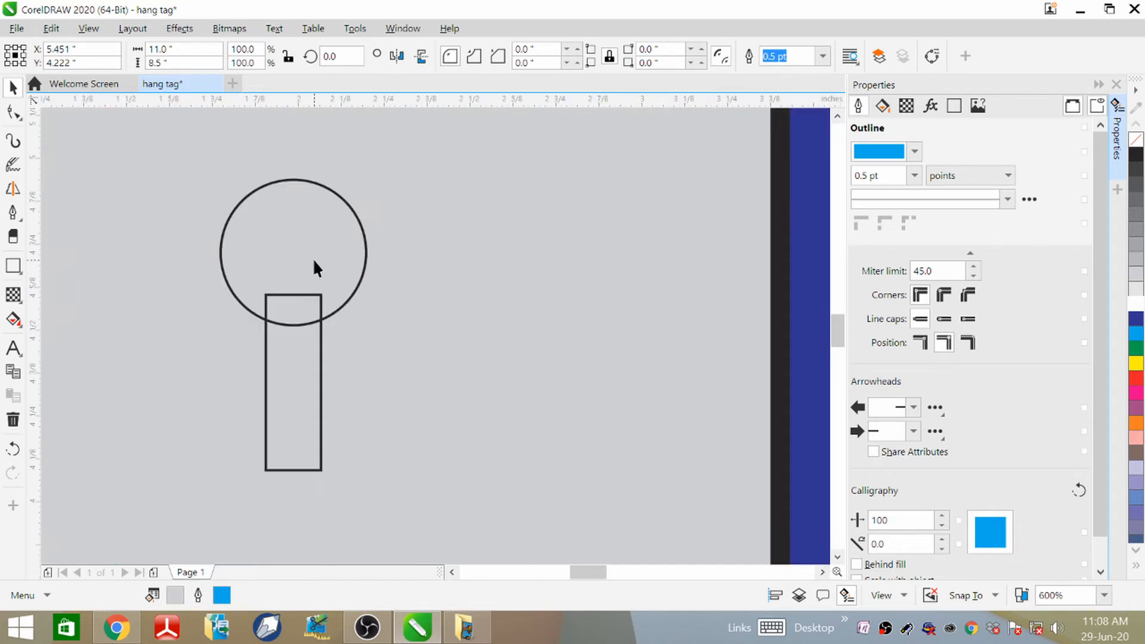
left_click(361, 285)
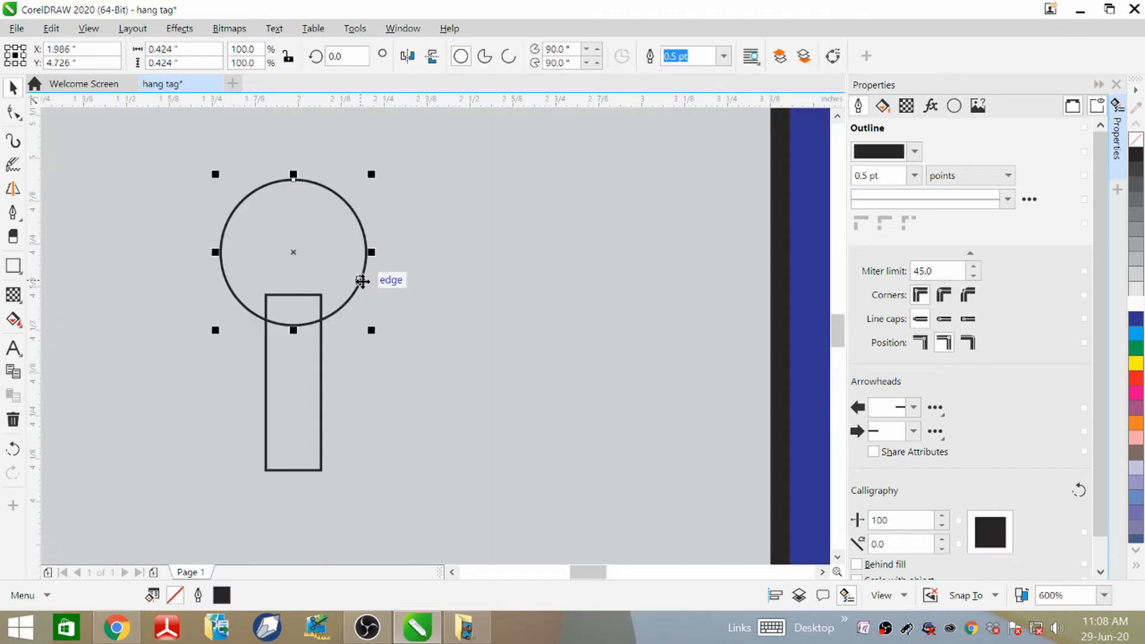
left_click(724, 56)
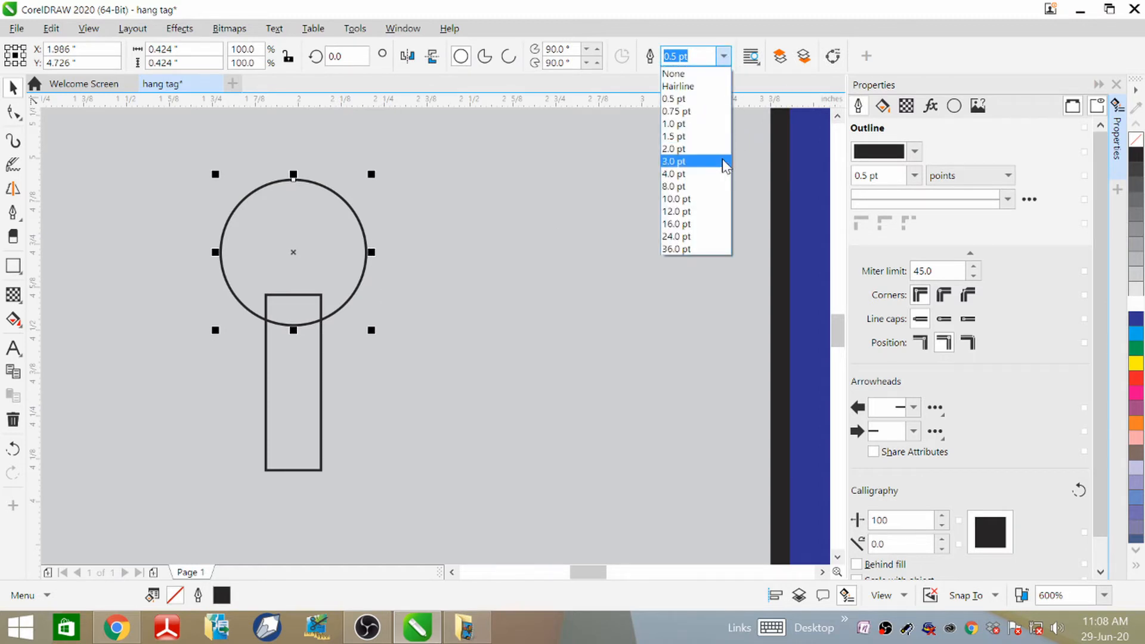
left_click(685, 174)
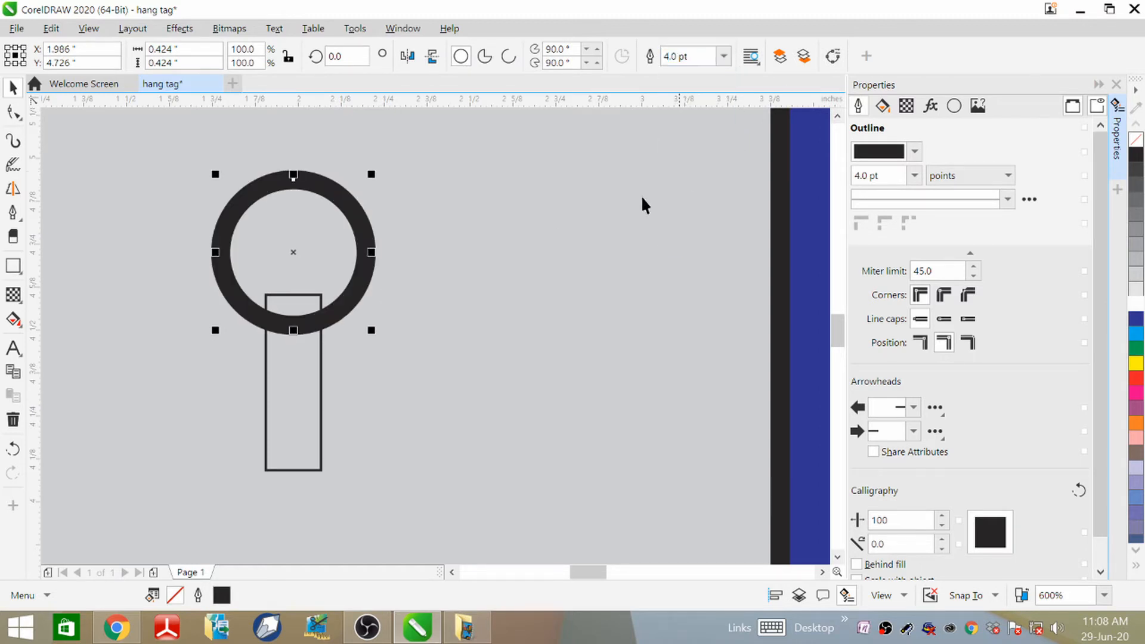
left_click(321, 417)
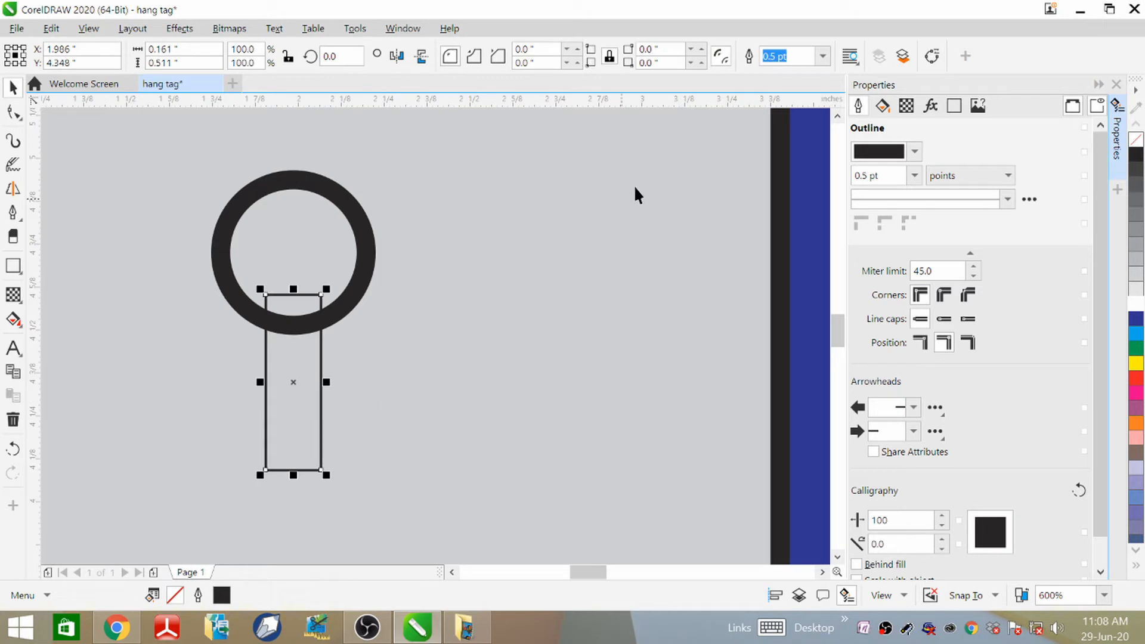
left_click(824, 56)
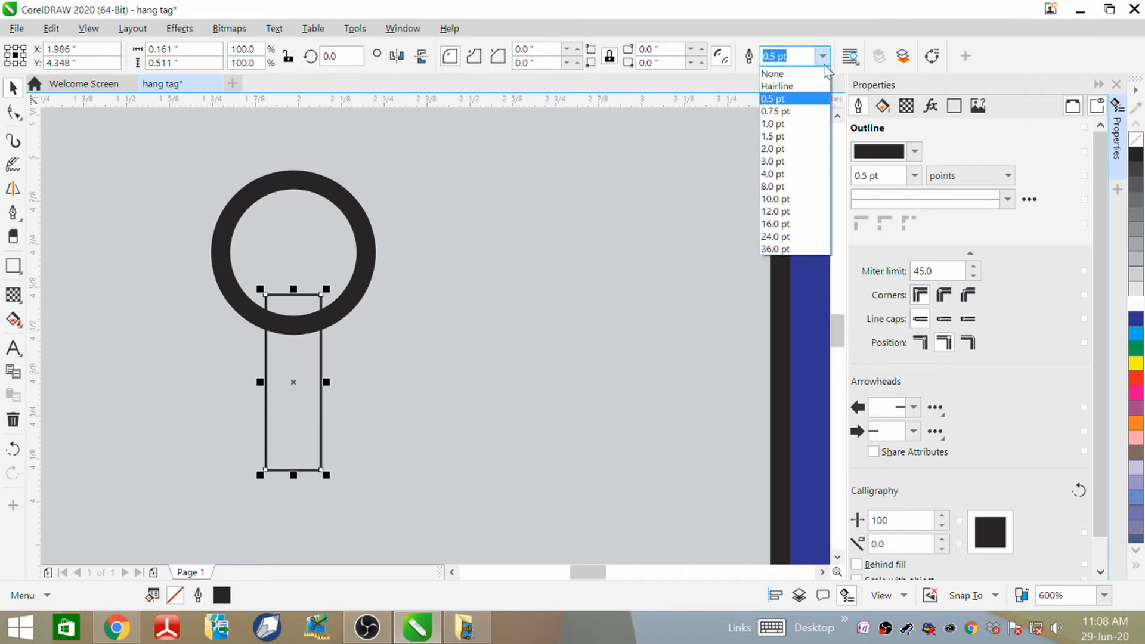
left_click(788, 167)
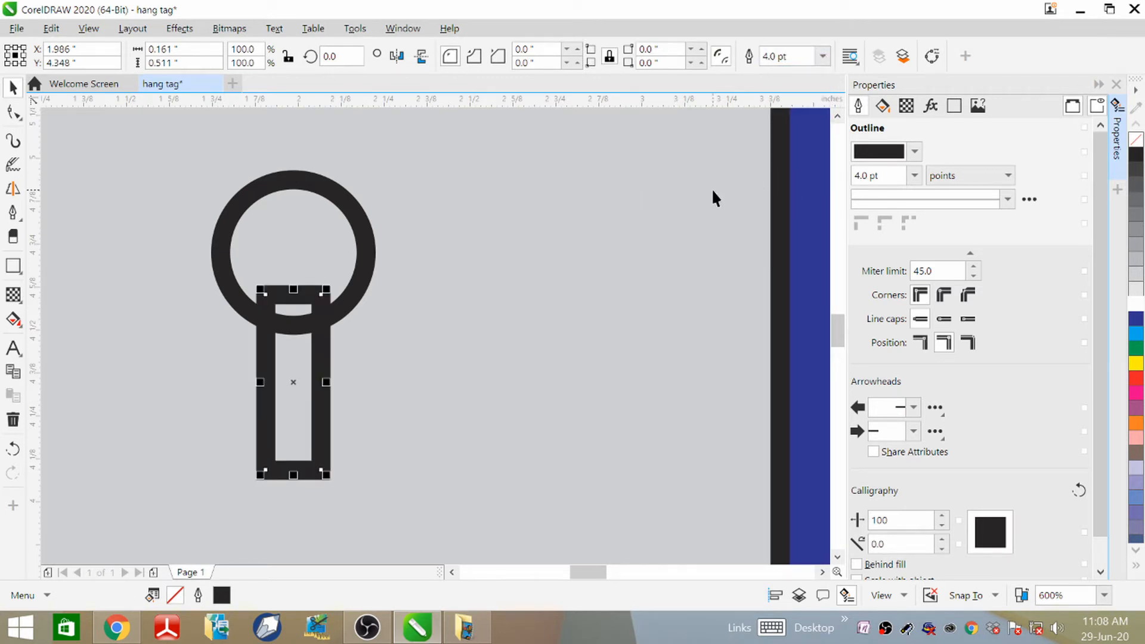
key("ctrl+z")
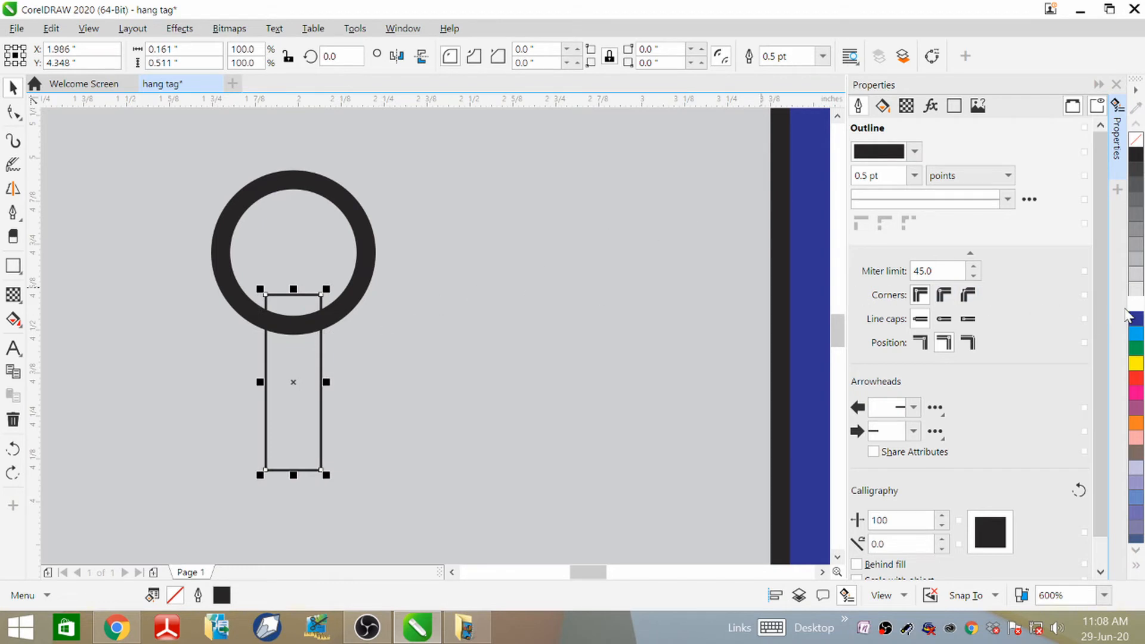
- Fill the upright rectangle with white and narrow it symmetrically about its centre to about 0.08 inches wide
left_click(1137, 304)
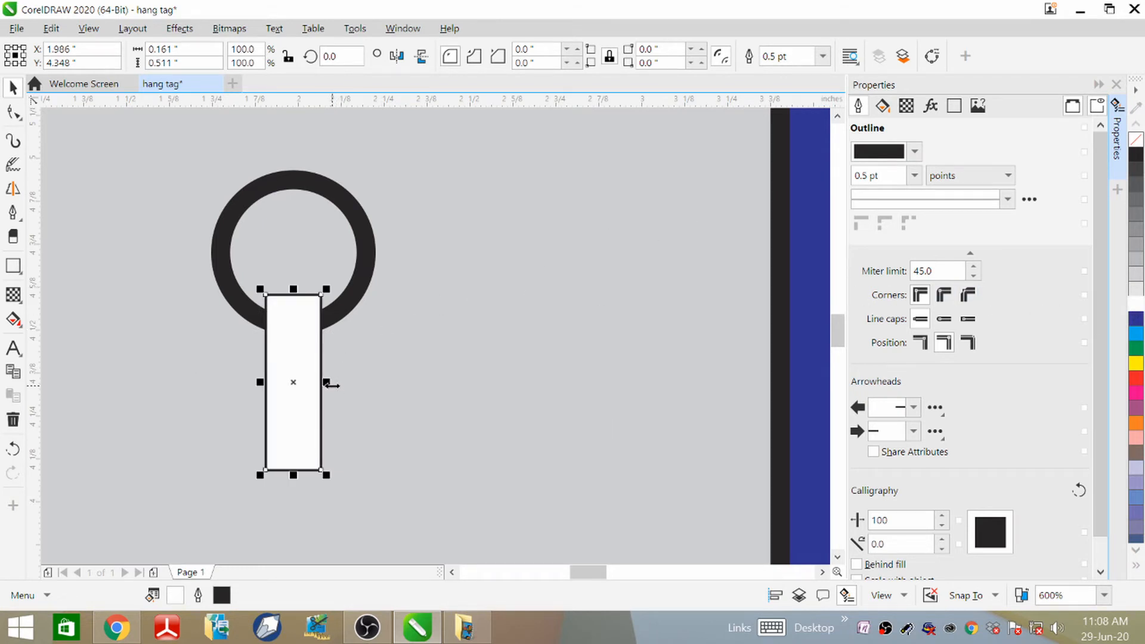
left_click_drag(328, 382, 315, 385)
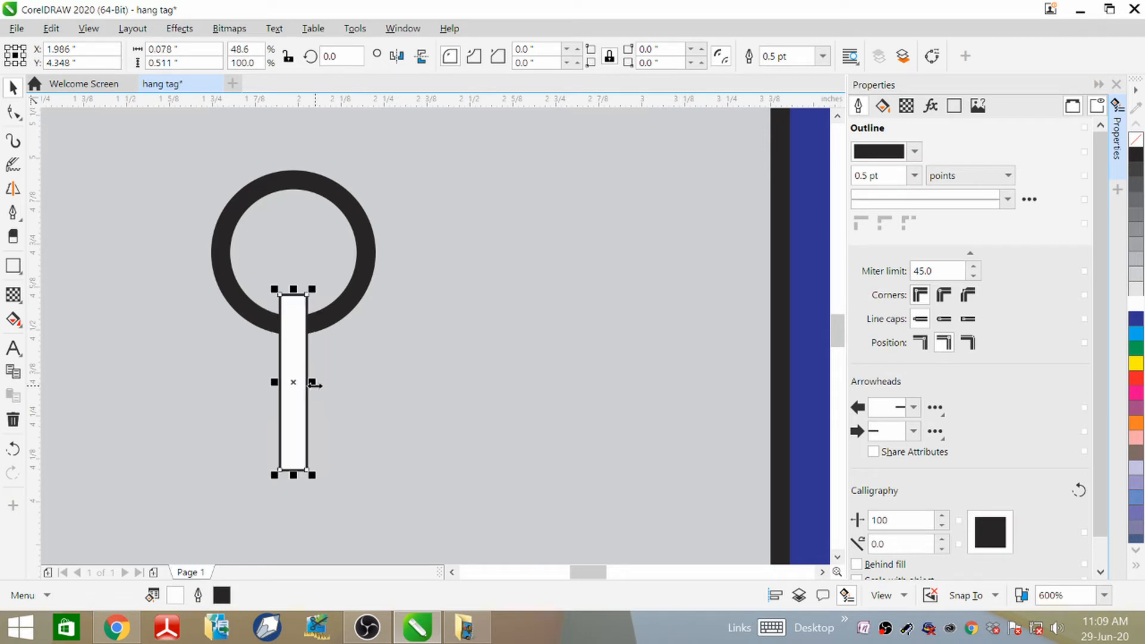
left_click(439, 352)
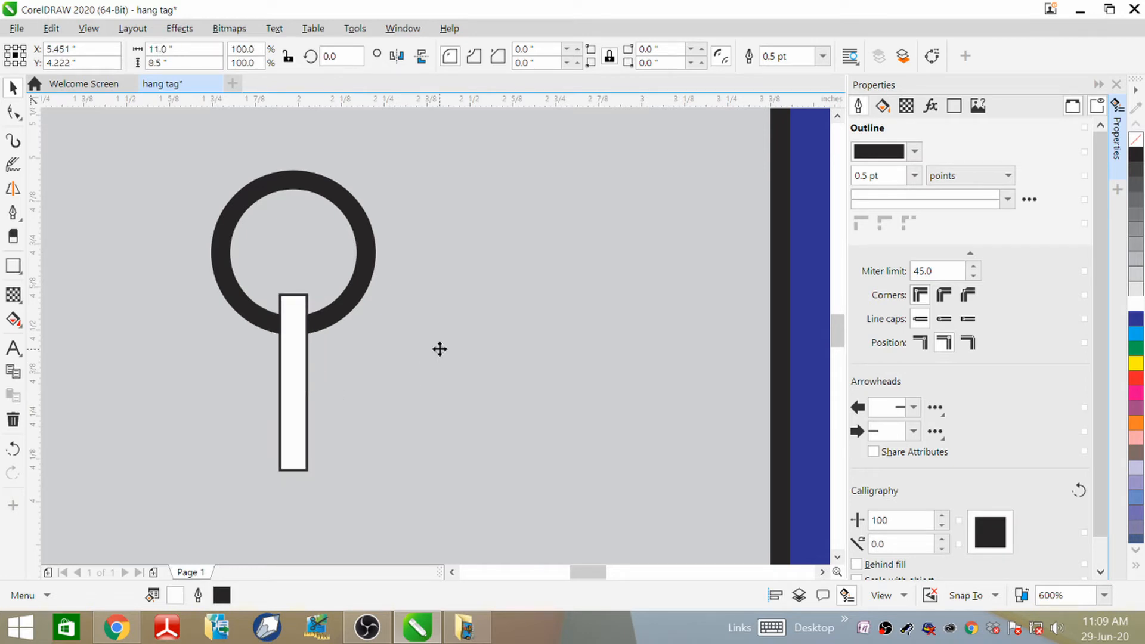
- Colour the small circle's thick outline white
left_click(366, 281)
right_click(1137, 303)
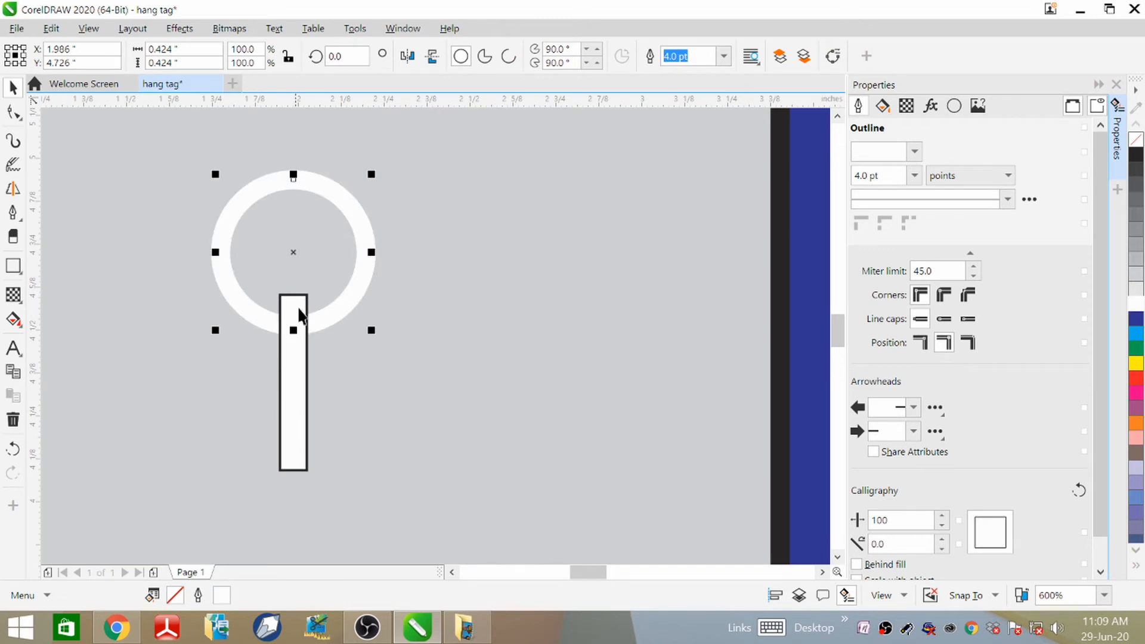
scroll(458, 315, "down", 2)
scroll(458, 316, "up", 1)
left_click(433, 334)
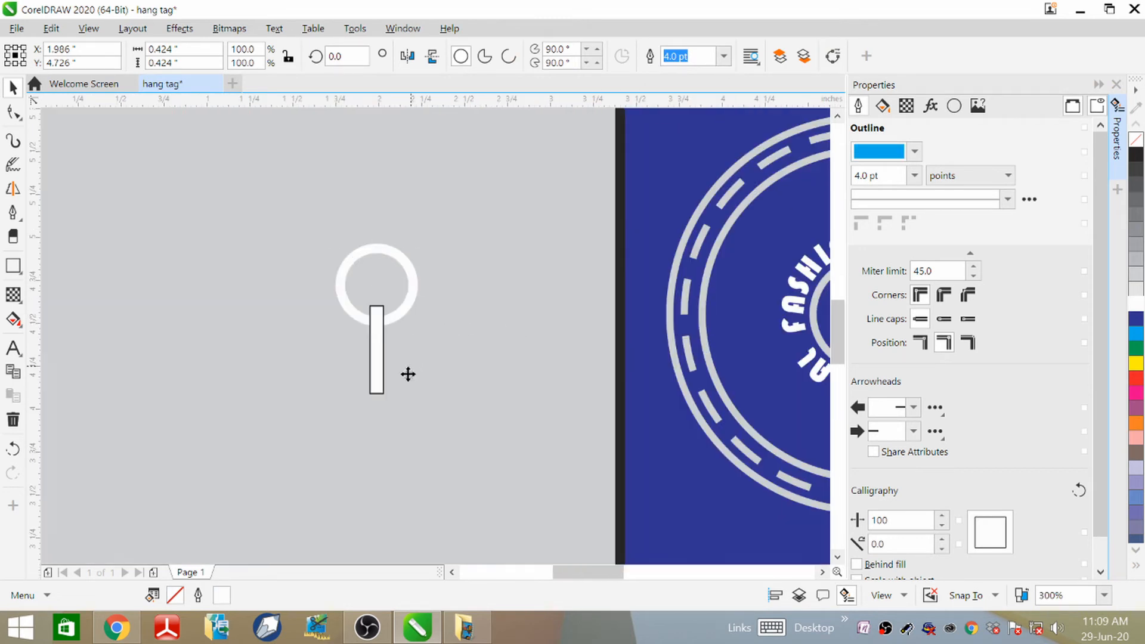
- Remove the outline from the narrow white rectangle below the ring
left_click(378, 366)
right_click(379, 366)
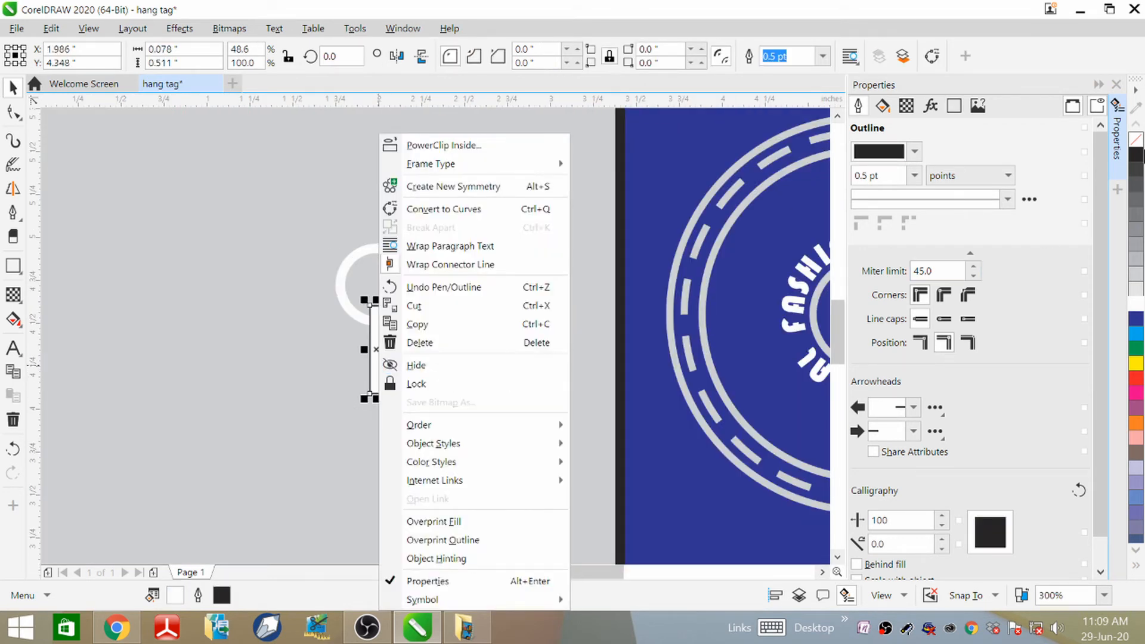
right_click(1135, 141)
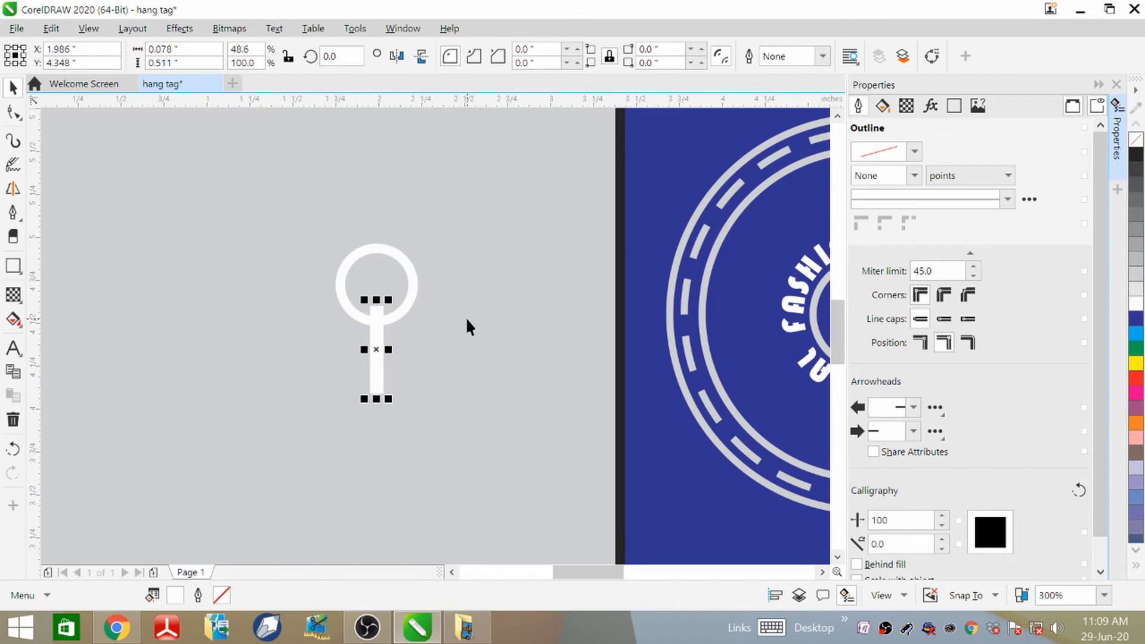
left_click(442, 351)
- Shorten the white stem from its upper end to about 0.45 inches high so it no longer protrudes inside the ring
left_click(377, 312)
scroll(378, 308, "up", 2)
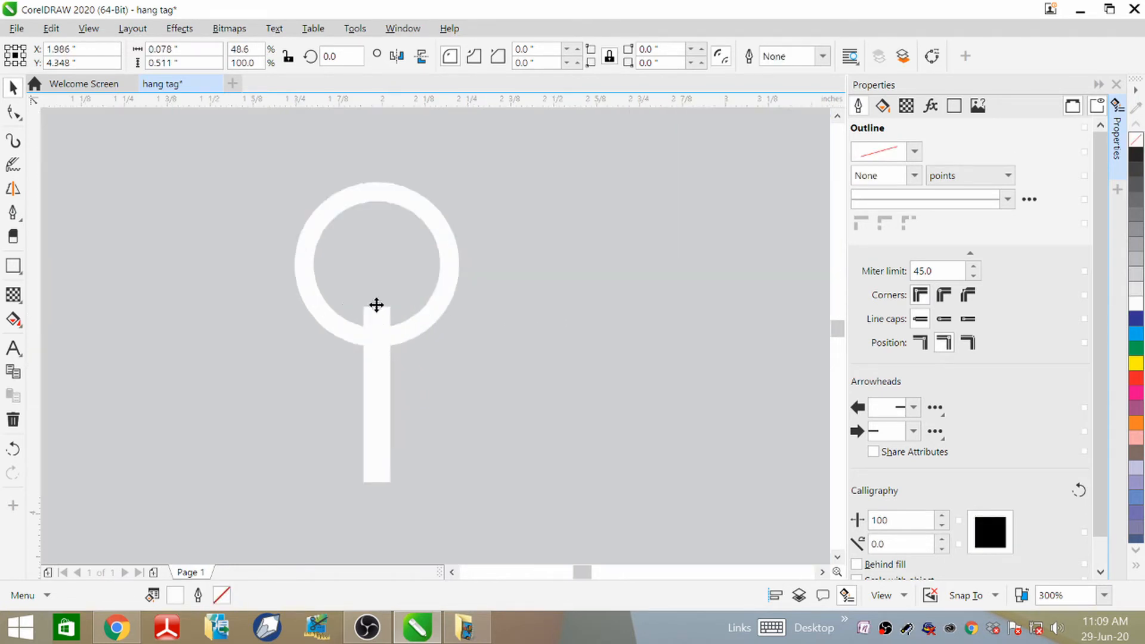
left_click_drag(379, 305, 377, 351)
left_click(621, 273)
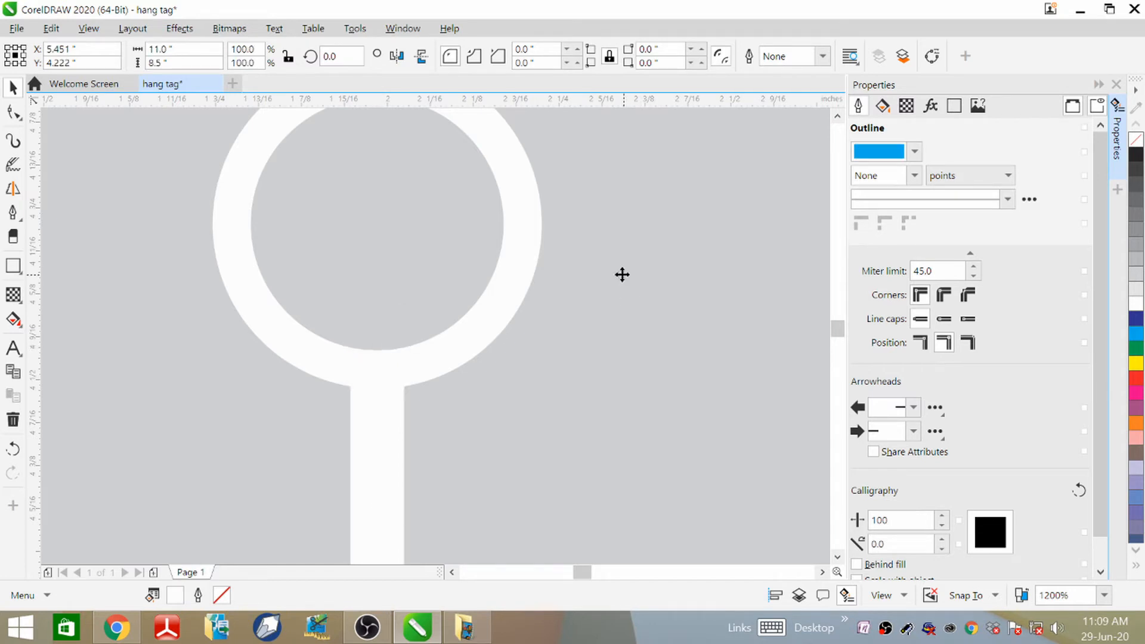
scroll(442, 266, "down", 1)
scroll(443, 290, "down", 1)
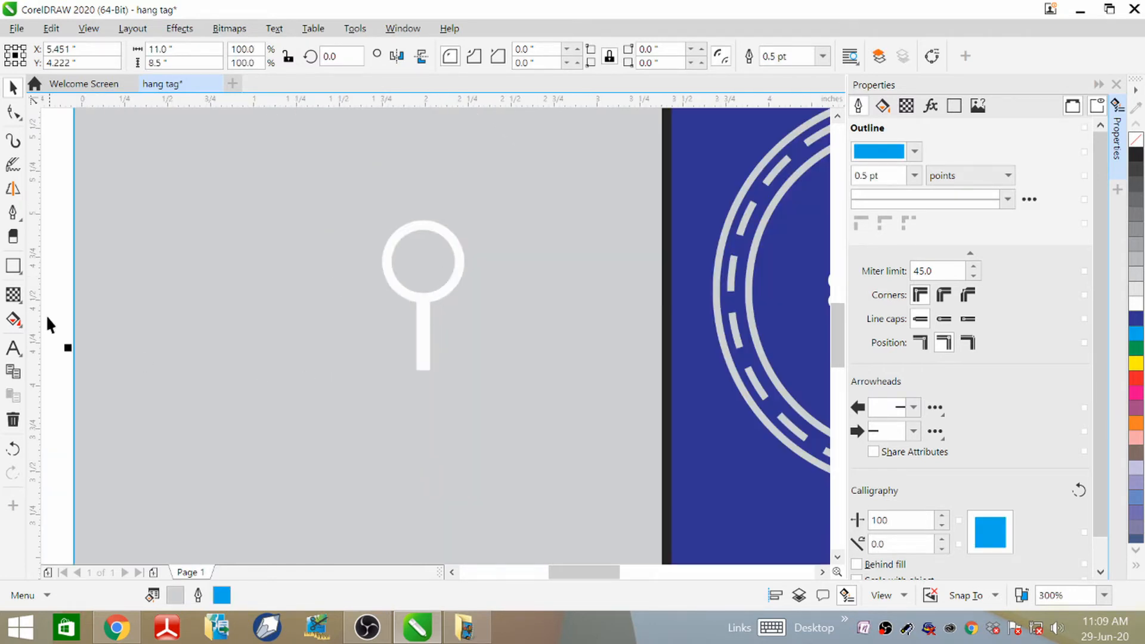
- Add a horizontal crossbar about 0.30 by 0.07 inches across the stem below the ring, filled white with no outline
left_click(17, 272)
left_click_drag(399, 322, 452, 335)
scroll(396, 346, "down", 4)
scroll(396, 334, "up", 6)
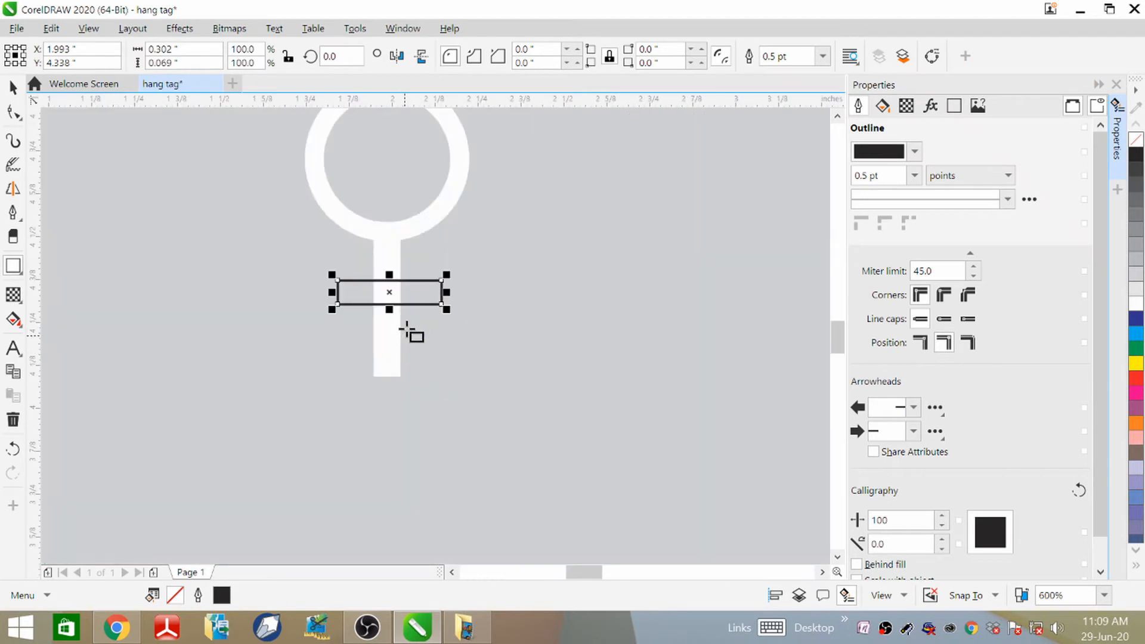
left_click_drag(389, 292, 388, 279)
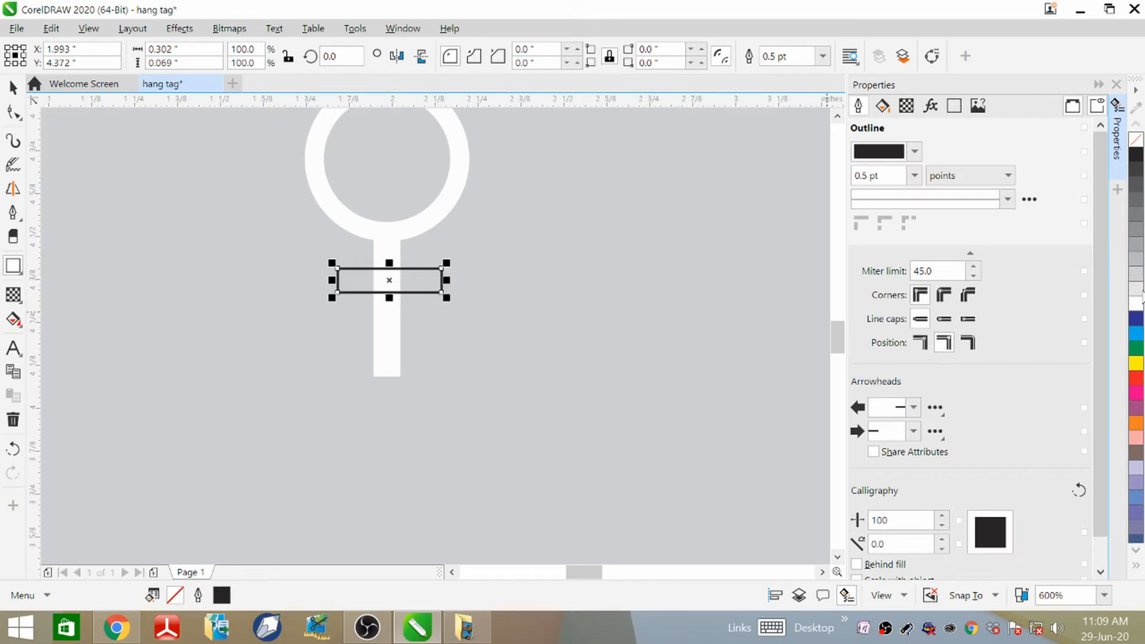
left_click(1137, 303)
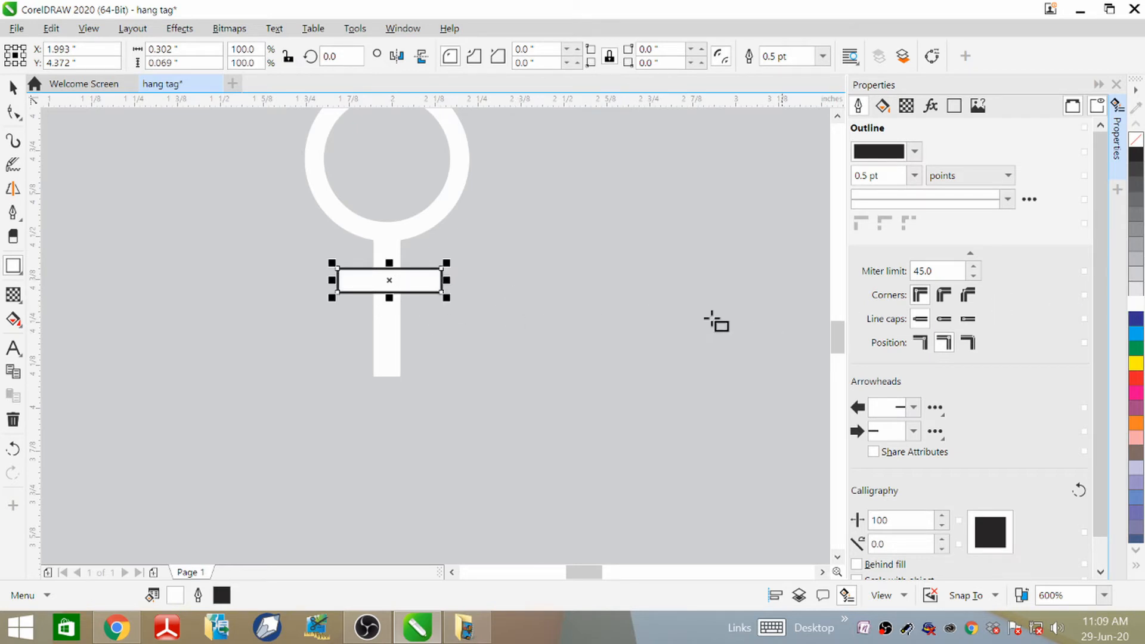
right_click(1136, 146)
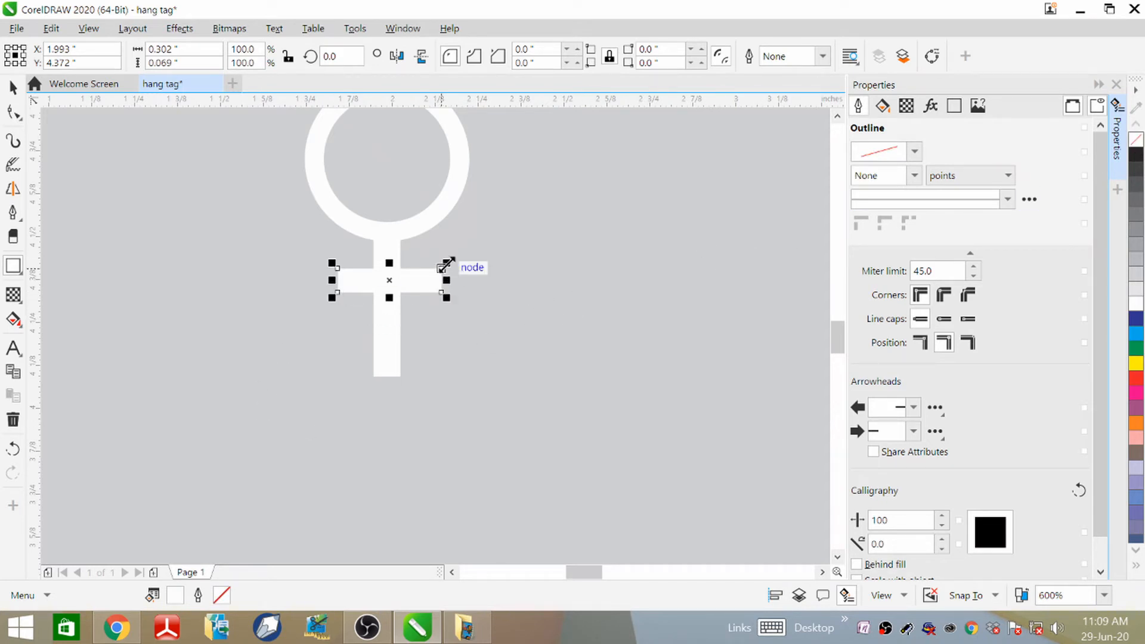
- Round the crossbar's corners to a 0.035 inch radius so both ends are fully rounded
left_click(13, 112)
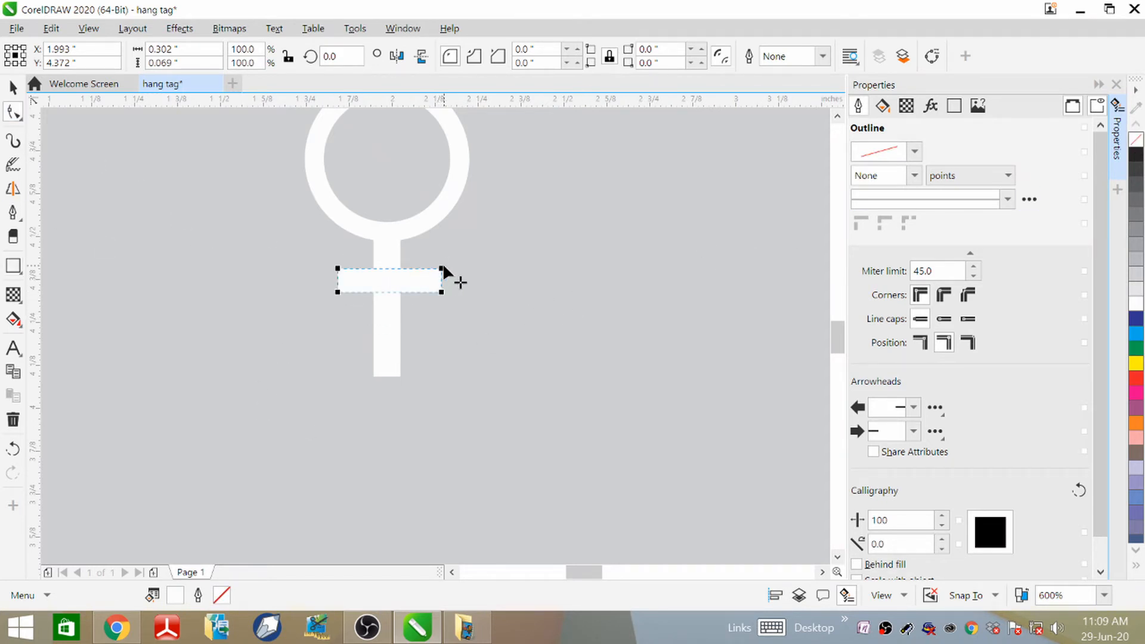
left_click_drag(442, 269, 430, 270)
left_click(460, 305)
left_click(403, 288)
left_click(391, 336)
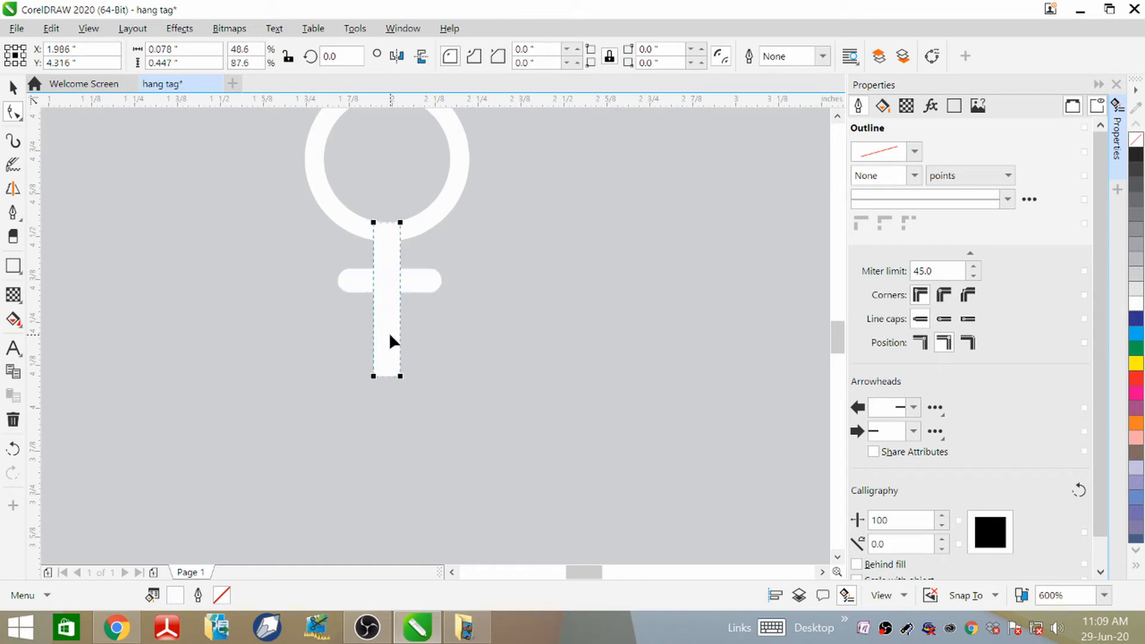
- Centre the rounded crossbar horizontally on the white stem
left_click(13, 87)
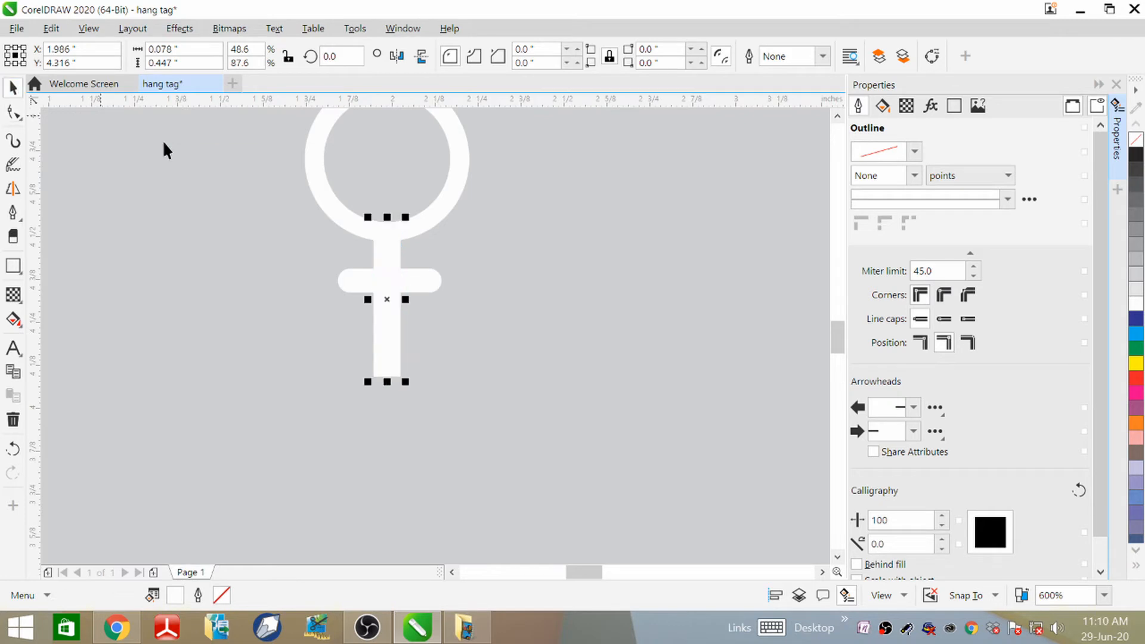
left_click(429, 284)
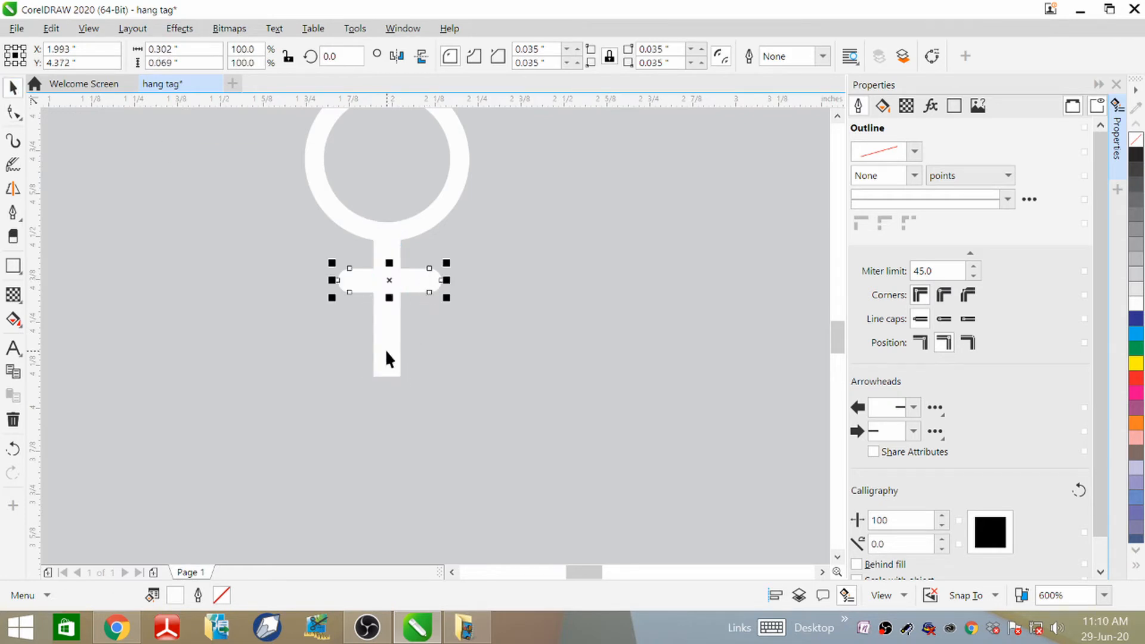
left_click(387, 353, "shift")
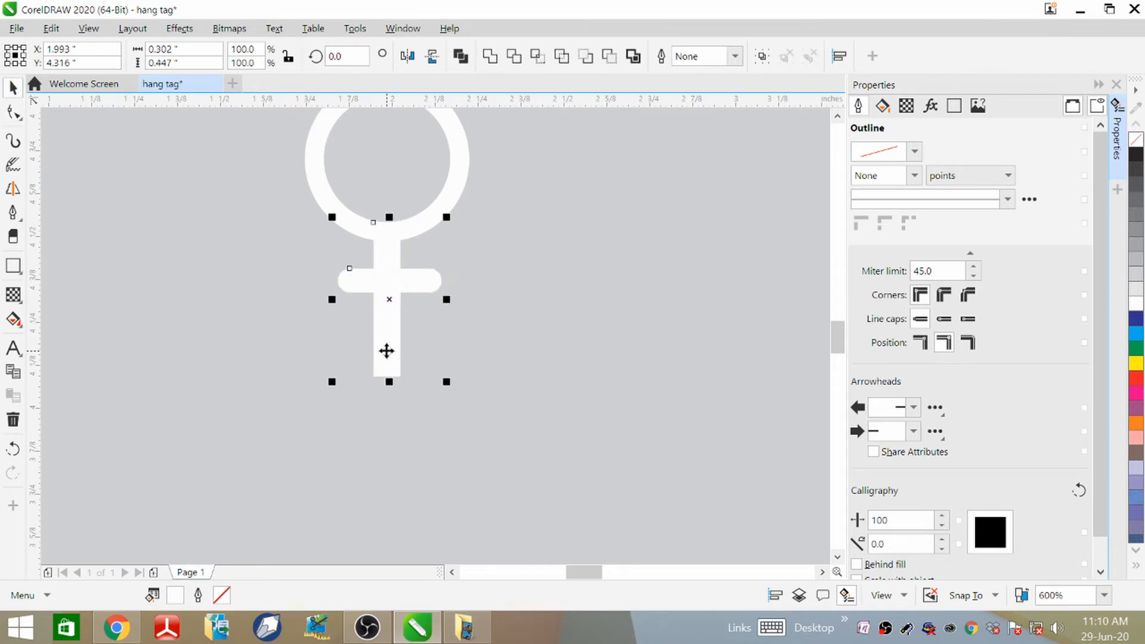
key("Left")
left_click(527, 263)
scroll(460, 343, "down", 3)
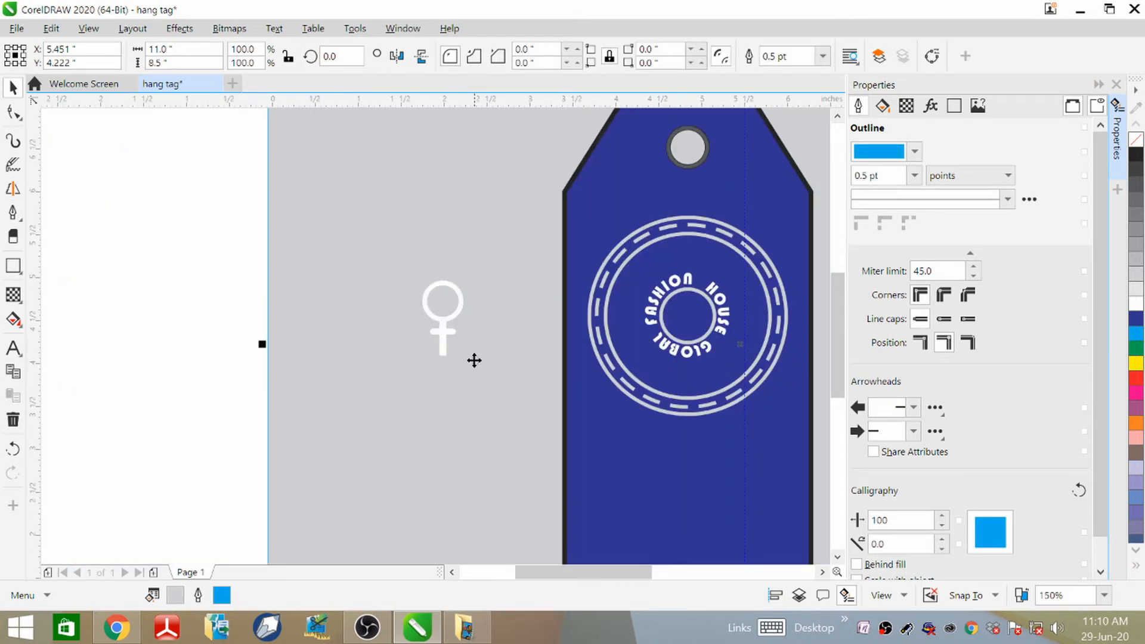
scroll(475, 360, "up", 3)
scroll(468, 365, "down", 1)
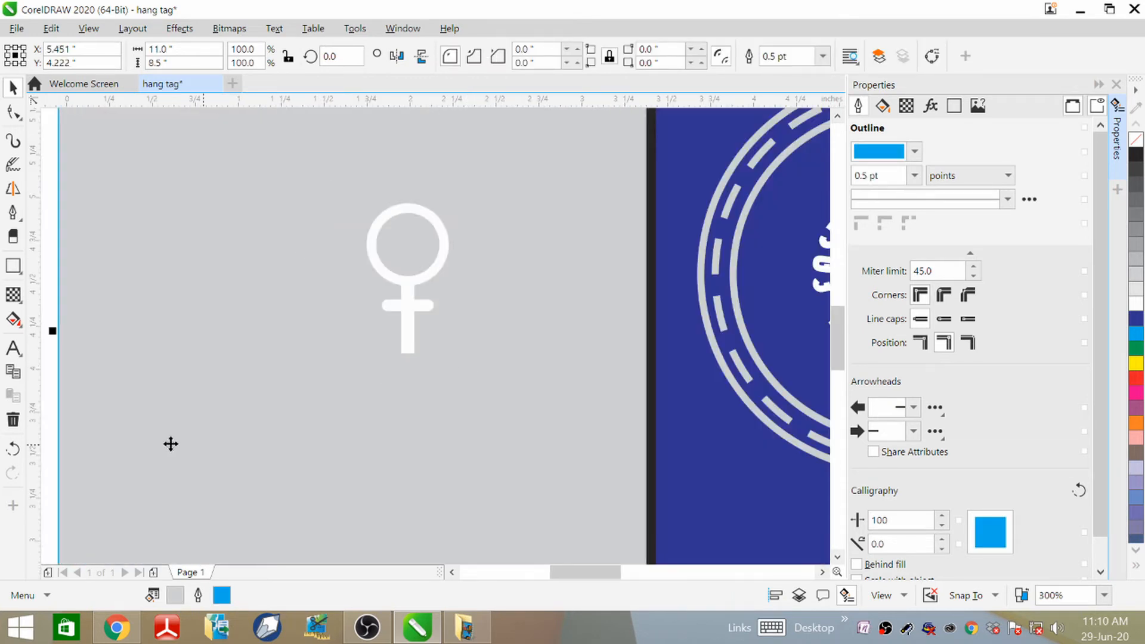
- Draw an unfilled circle about 0.83 inches in diameter at the lower end of the stem
left_click(20, 273)
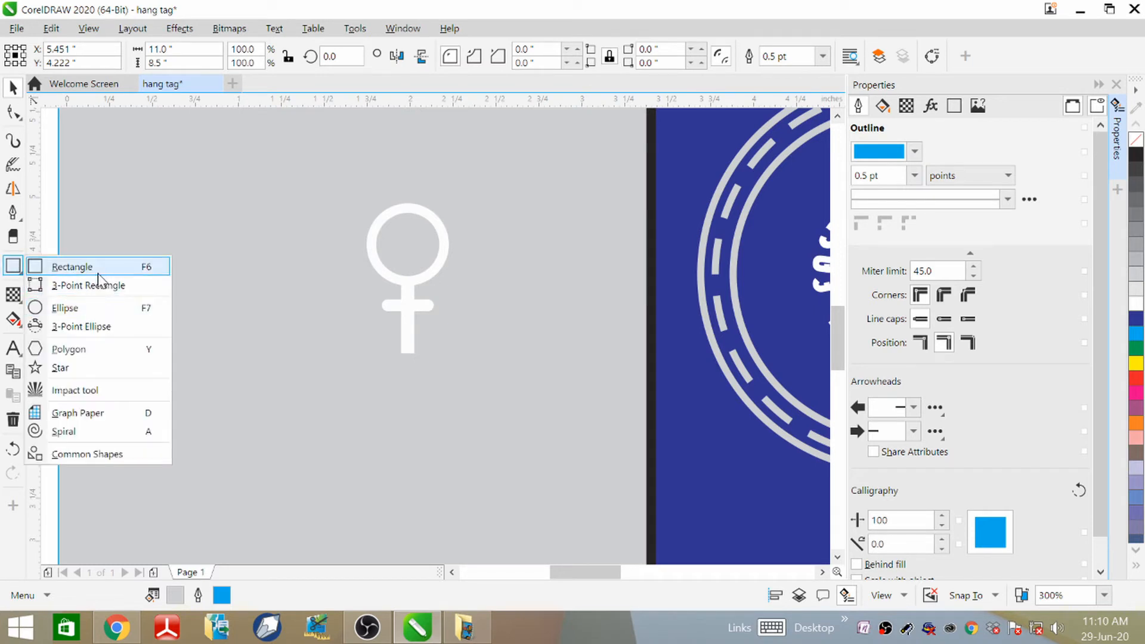
left_click(72, 308)
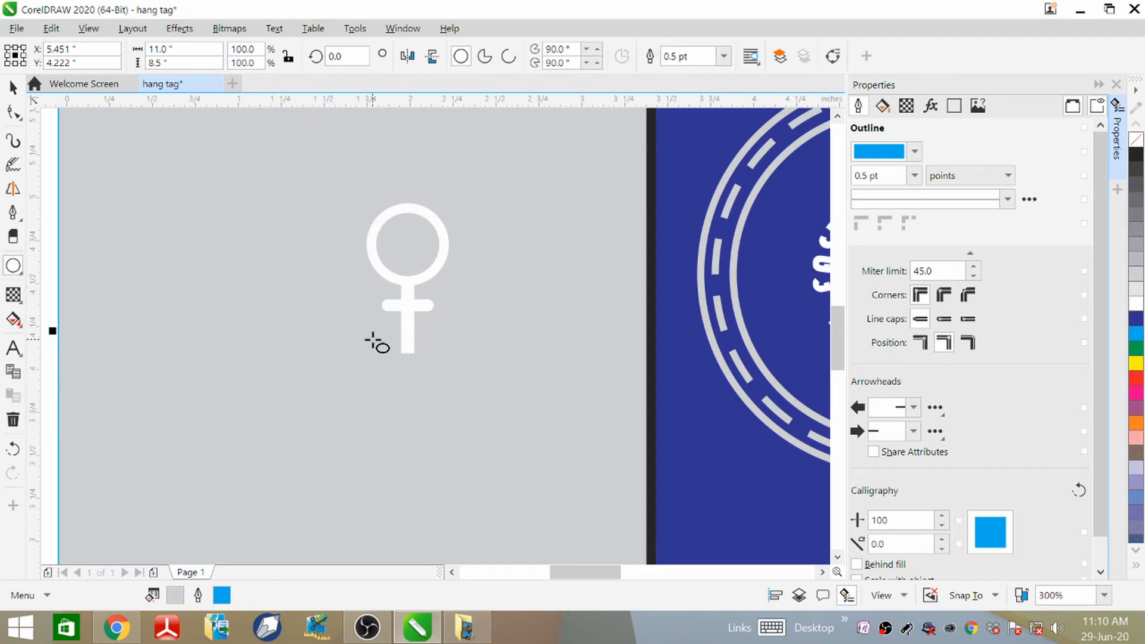
left_click(347, 352)
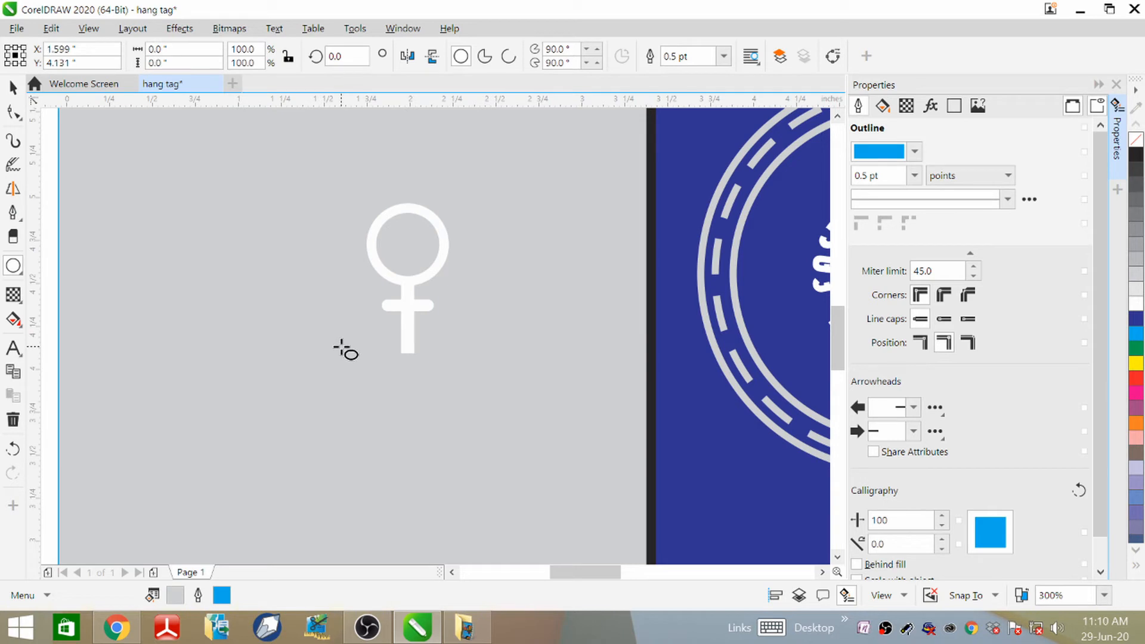
left_click_drag(338, 348, 483, 409)
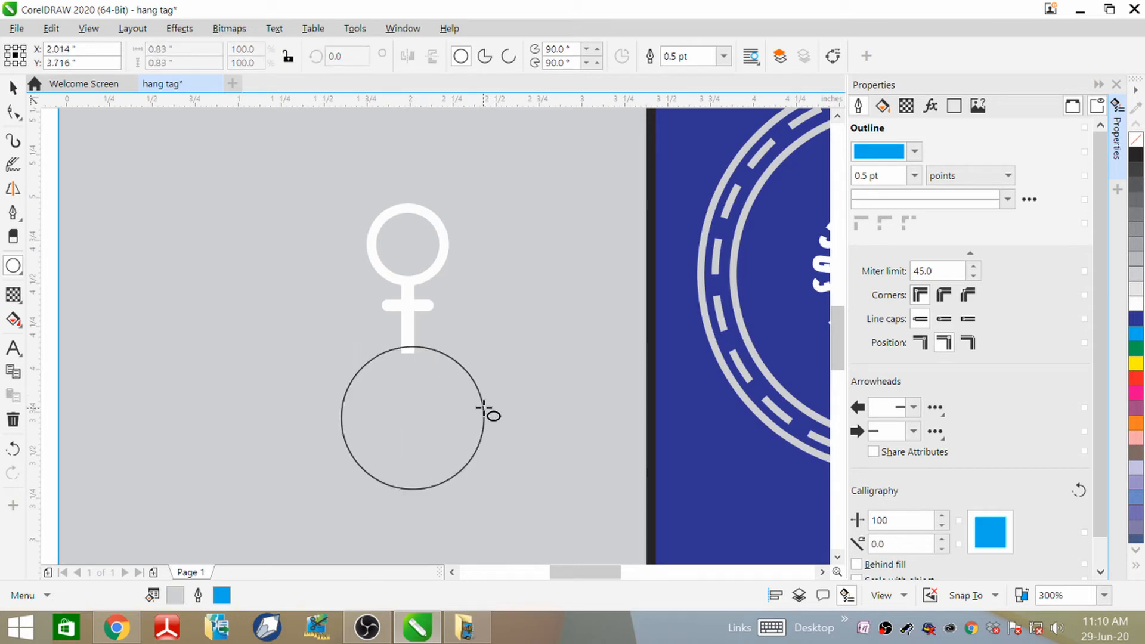
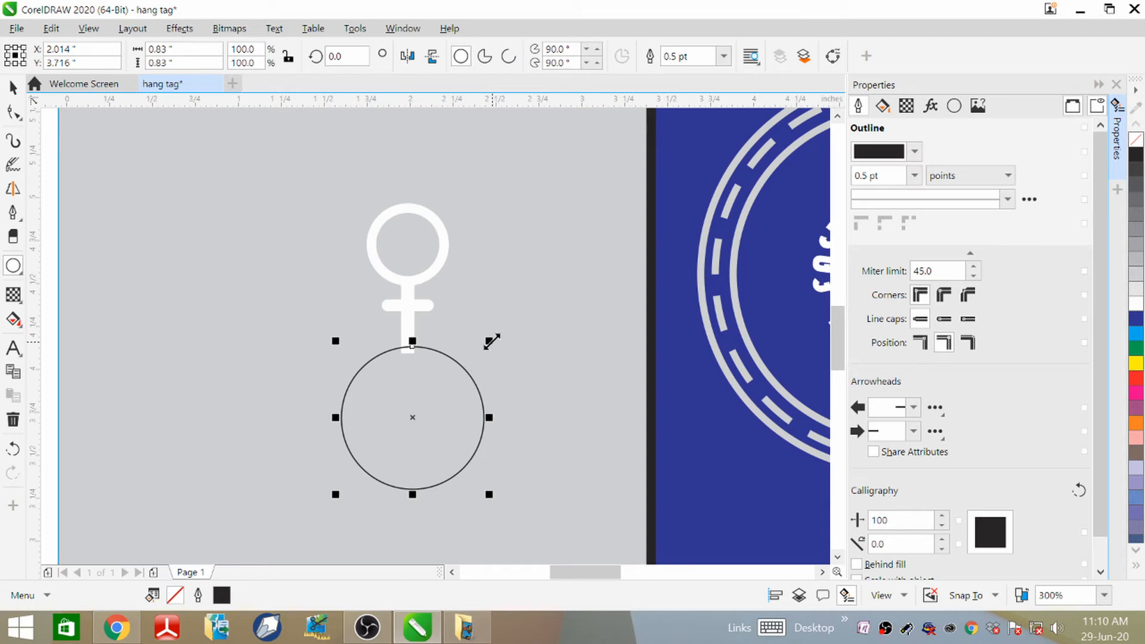
- Create a smaller concentric copy of the circle, about 0.69 inches in diameter
left_click_drag(491, 341, 513, 353)
key("ctrl+z")
mouse_move(490, 340)
left_mouse_down()
mouse_move(478, 352)
mouse_move(488, 349)
left_mouse_up()
scroll(437, 394, "up", 3)
scroll(494, 278, "down", 2)
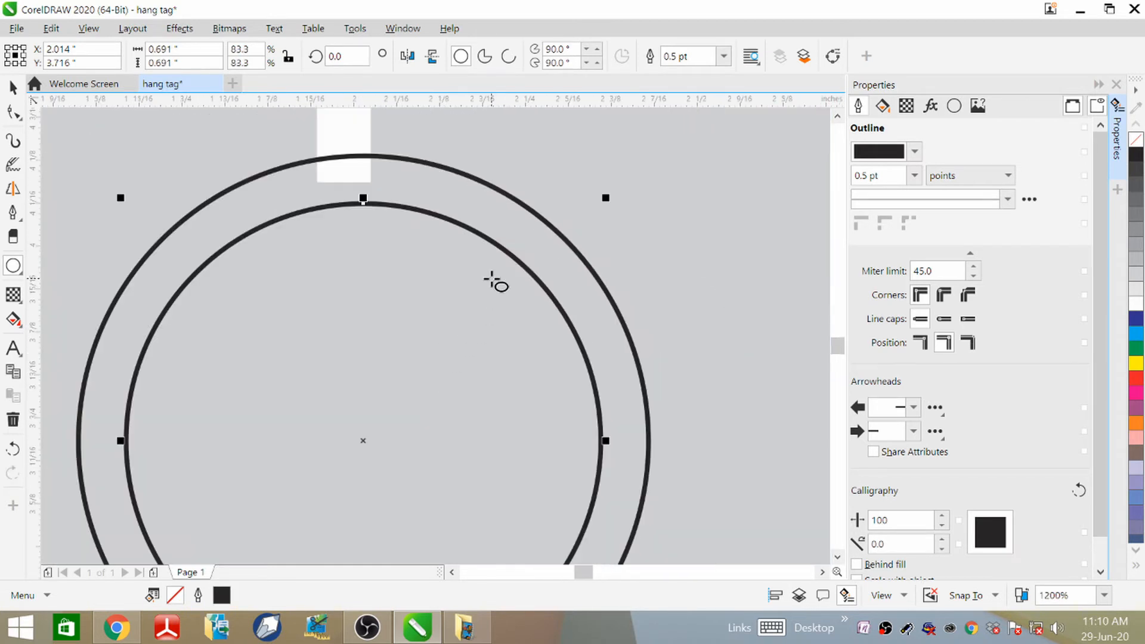
- Convert both concentric circles into open arcs running from 0° to 270°
left_click(508, 56)
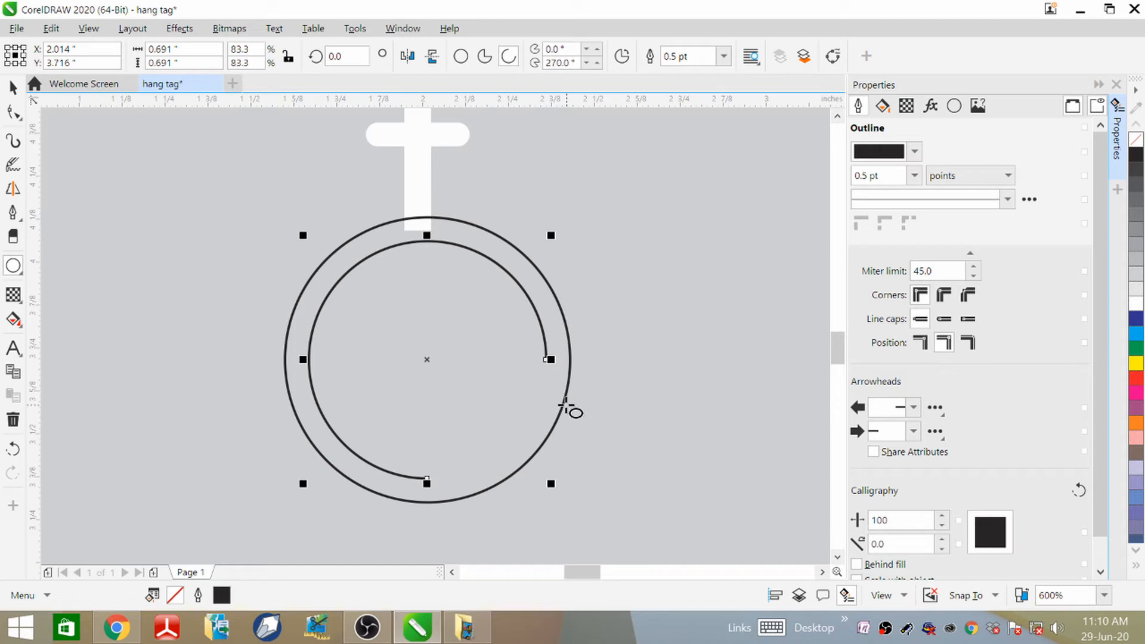
left_click(13, 87)
left_click(564, 394)
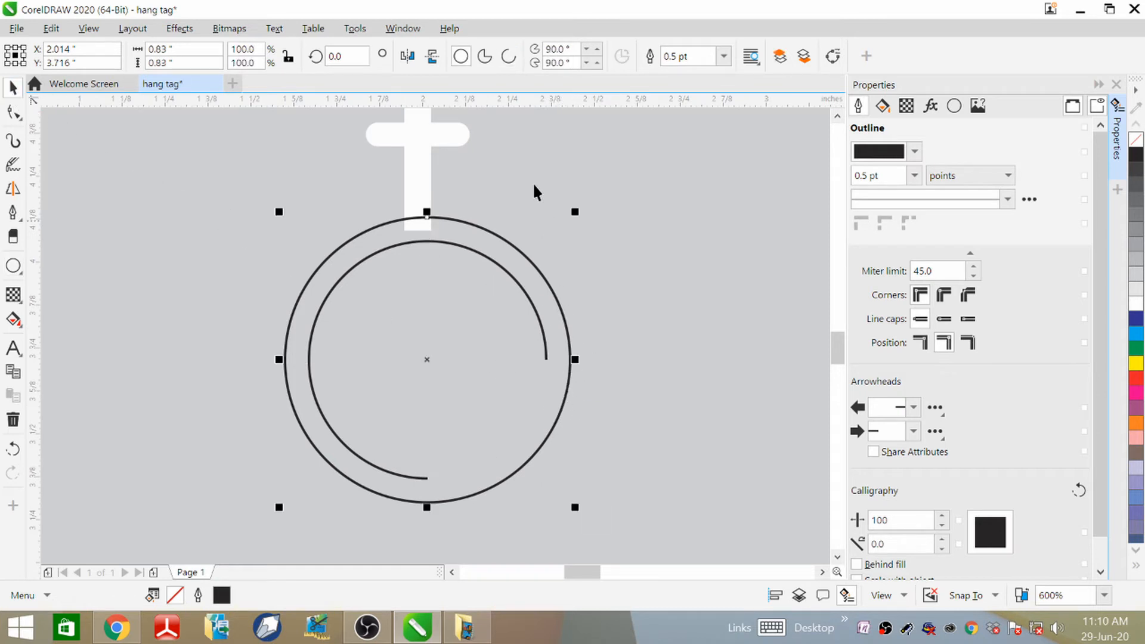
left_click(505, 59)
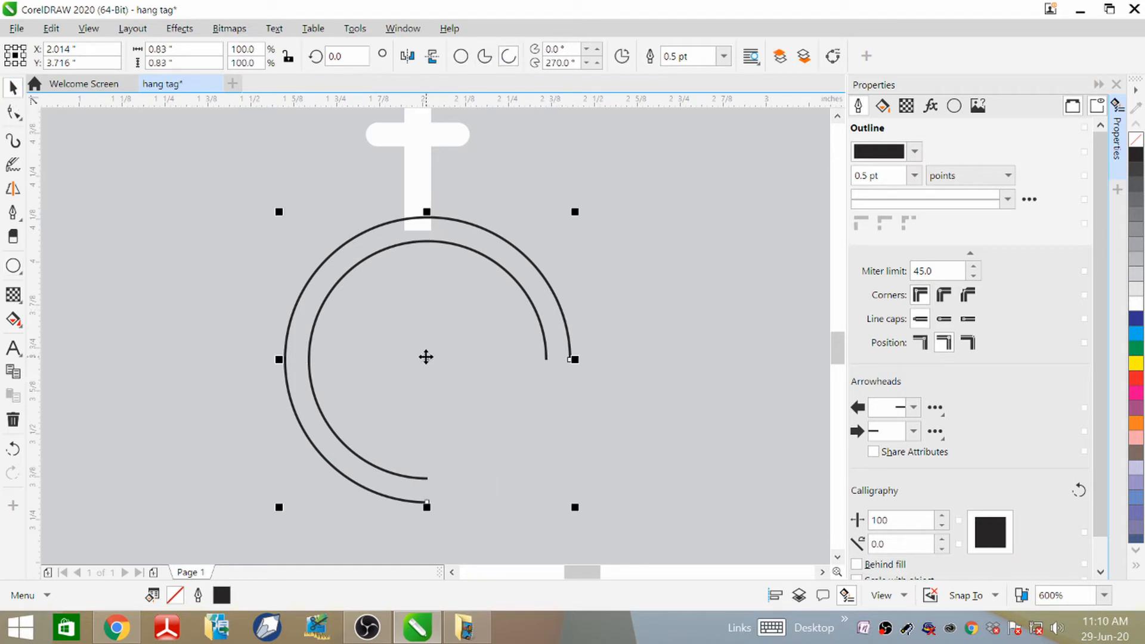
left_click(427, 360)
left_click(224, 209)
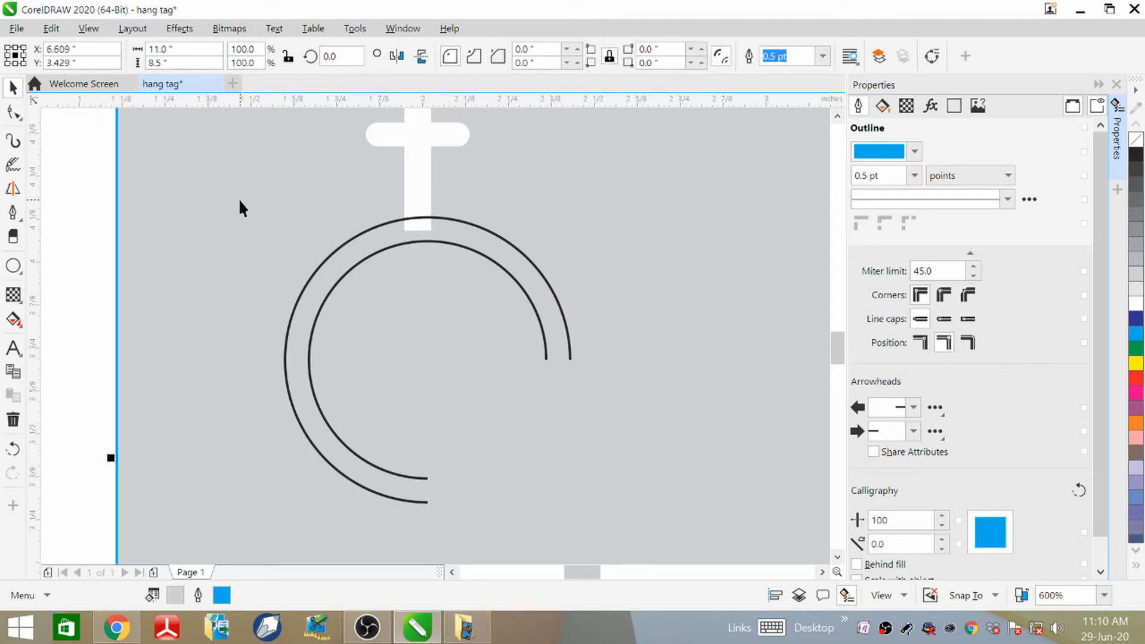
left_click(99, 280)
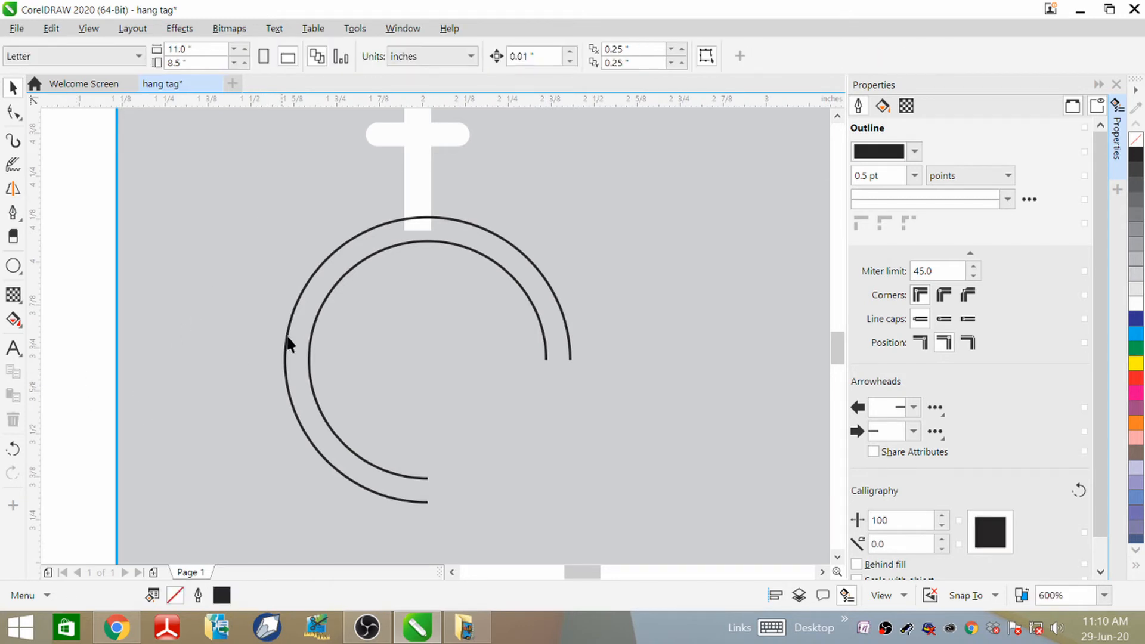
left_click(257, 222)
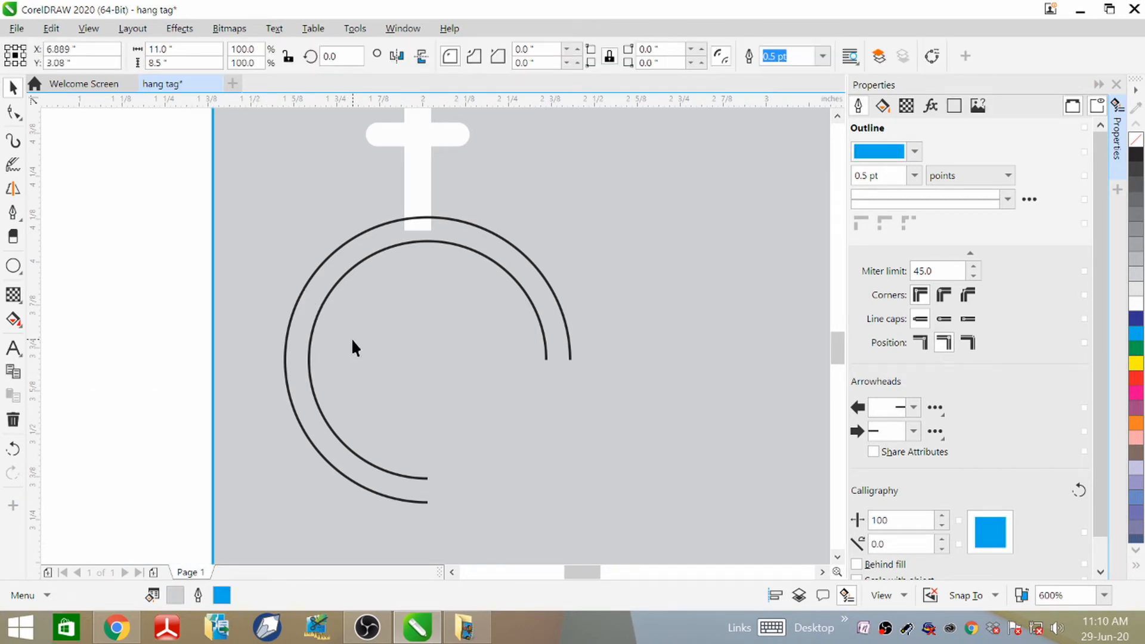
key("ctrl+z")
left_click(58, 230)
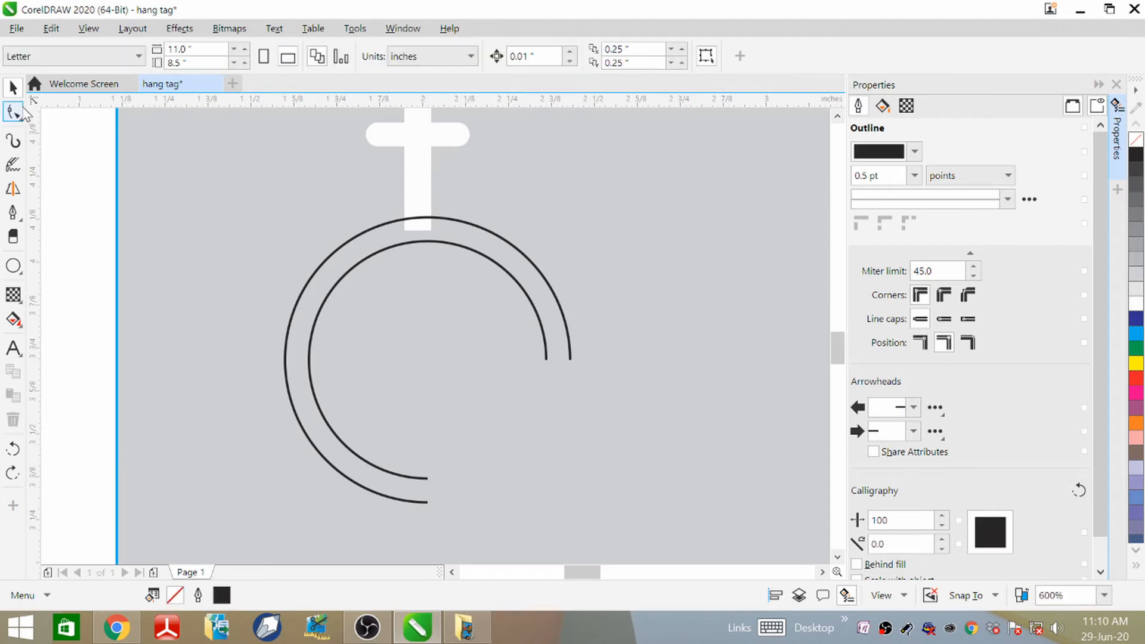
- Rotate both arcs together to about 139.9° around their common centre so the opening faces the stem
left_click(378, 255)
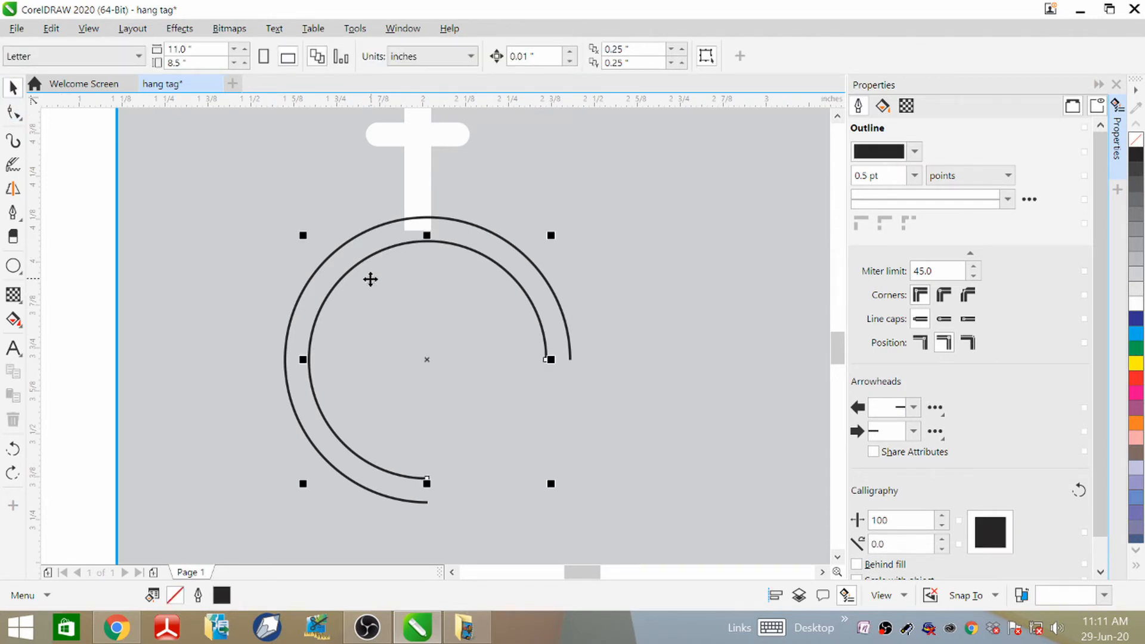
left_click(357, 233, "shift")
left_click(426, 366)
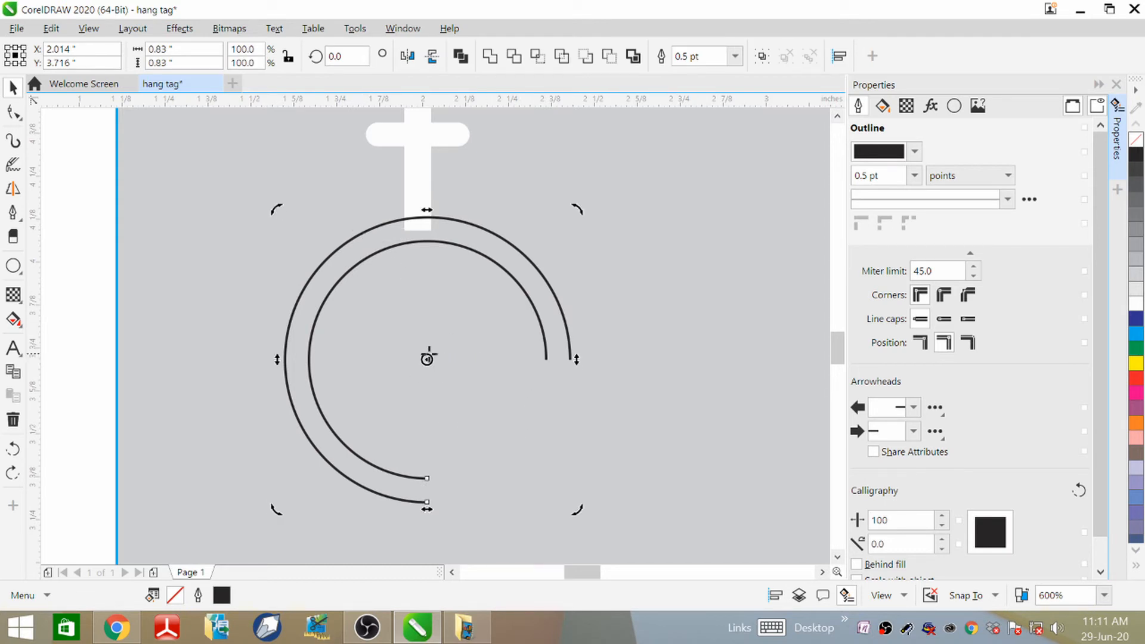
mouse_move(577, 209)
left_mouse_down()
mouse_move(355, 203)
mouse_move(235, 383)
mouse_move(253, 424)
mouse_move(284, 361)
mouse_move(273, 395)
left_mouse_up()
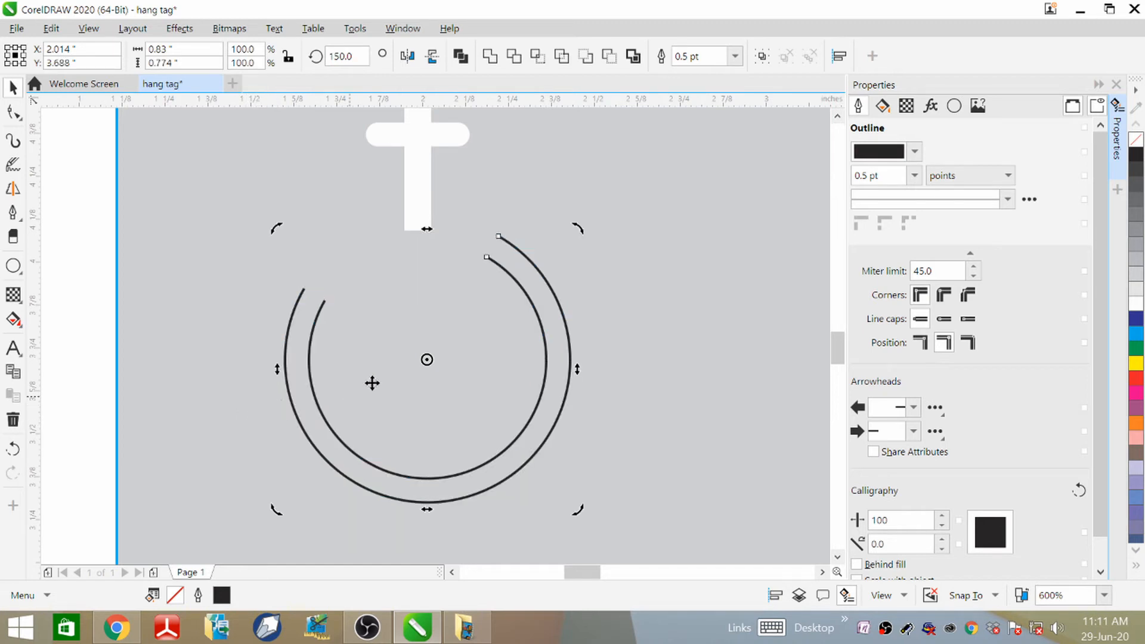
left_click_drag(579, 226, 603, 252)
scroll(459, 276, "up", 1)
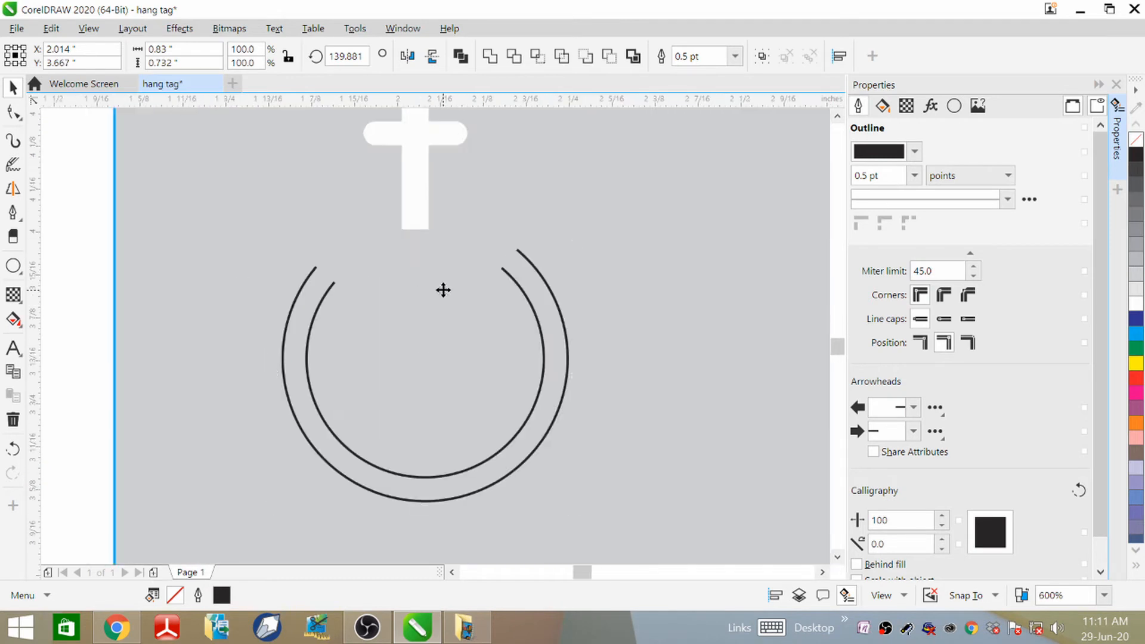
scroll(536, 181, "down", 1)
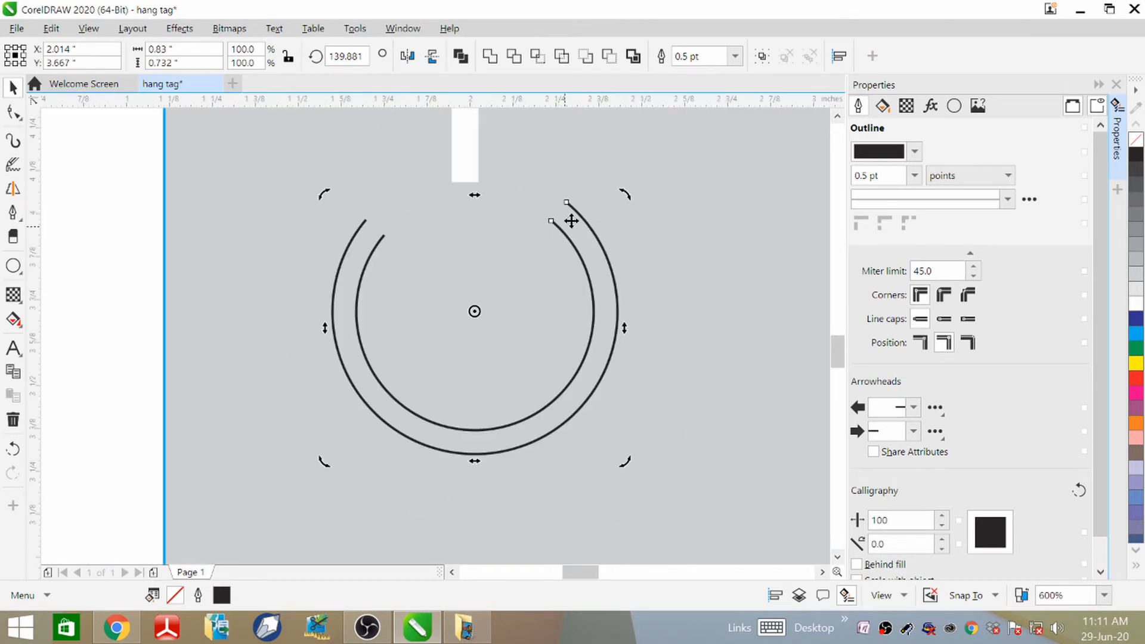
- Shorten both arcs with the Shape tool to a start angle of about 7.3° and an end angle of about 251.1°
left_click(12, 112)
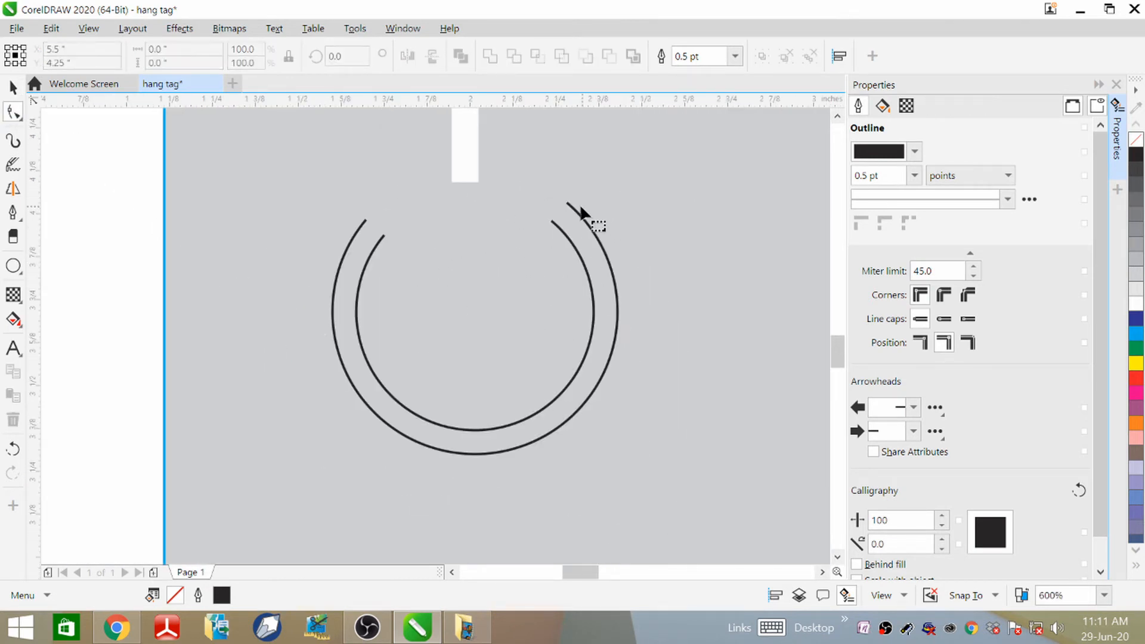
left_click(580, 227)
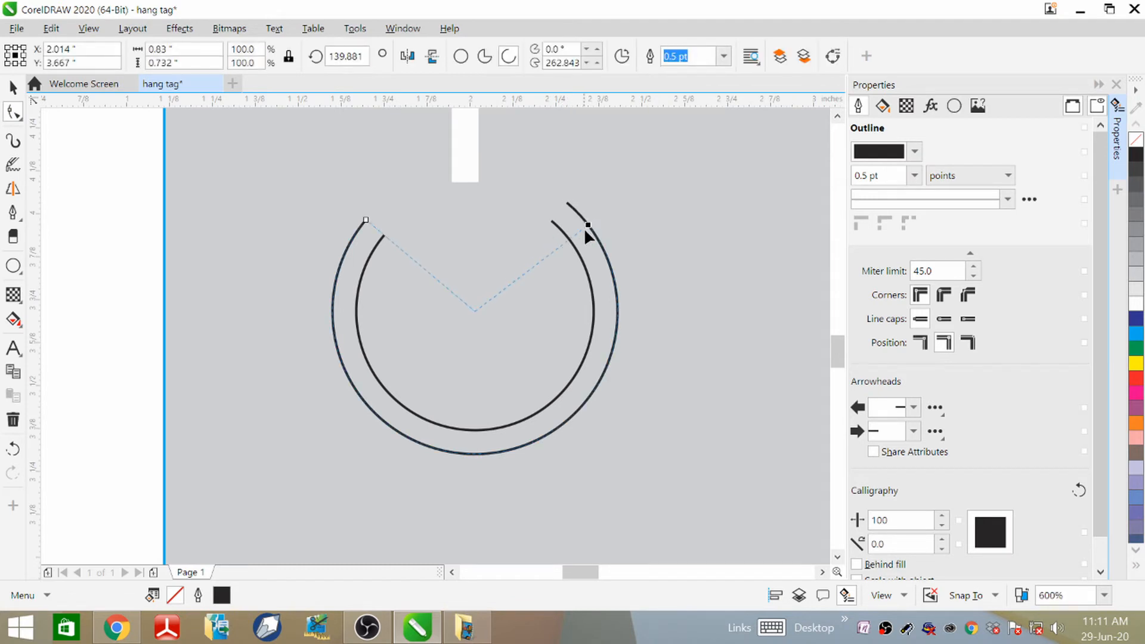
mouse_move(586, 229)
left_mouse_down()
mouse_move(588, 263)
mouse_move(577, 250)
left_mouse_up()
left_click(558, 226)
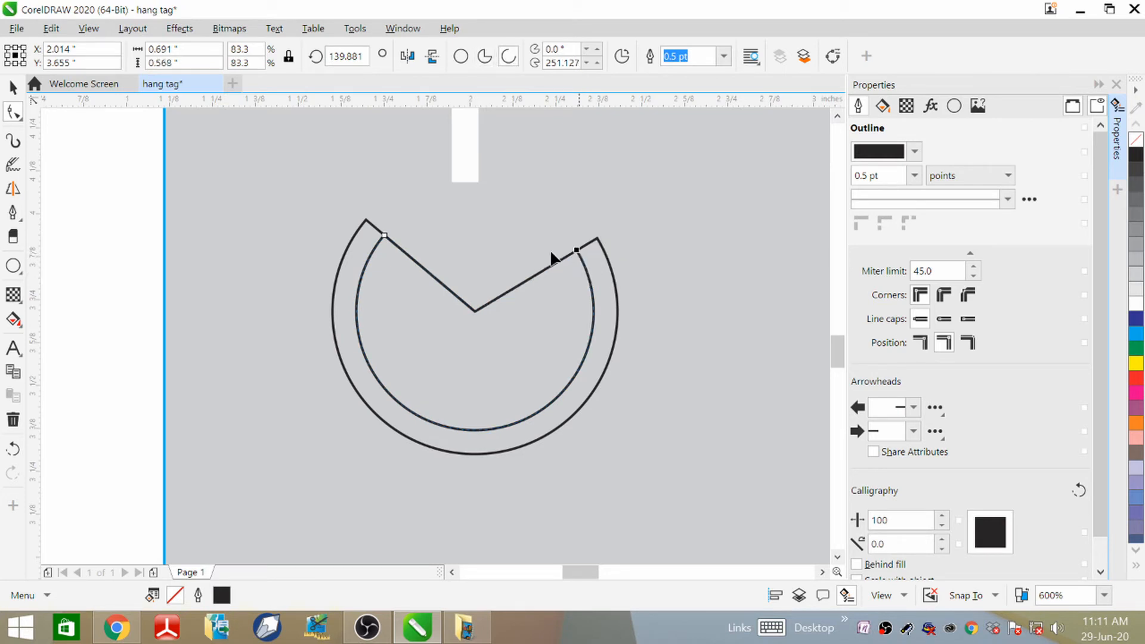
left_click_drag(384, 241, 356, 234)
left_click(368, 227)
left_click(562, 259)
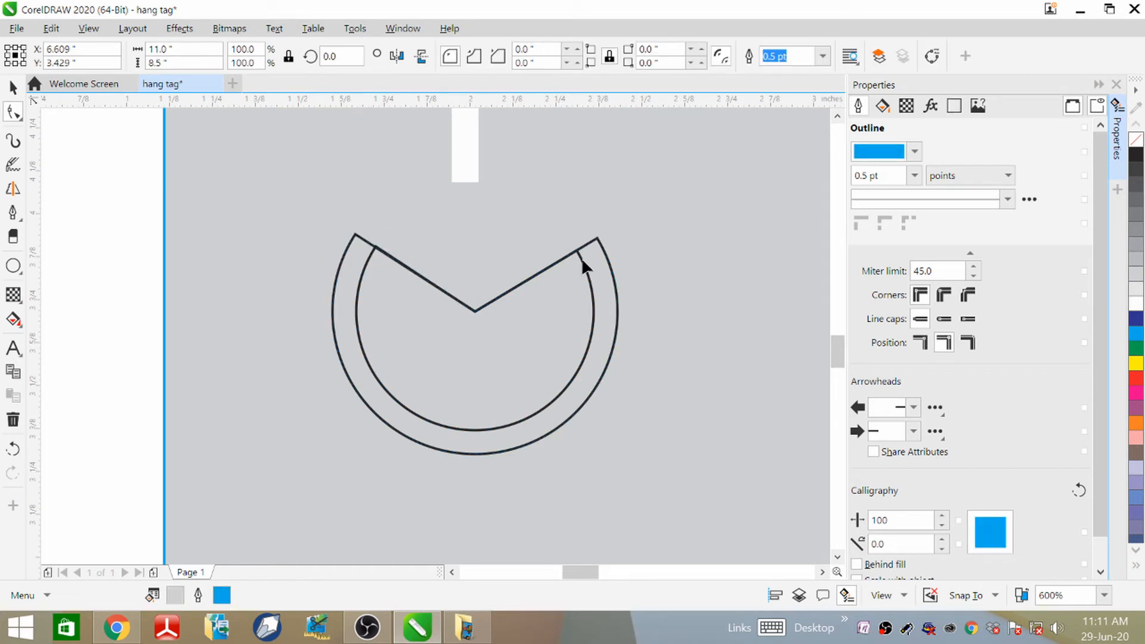
- Turn both pie shapes back into open arcs while trimming their right ends slightly further
left_click(592, 245)
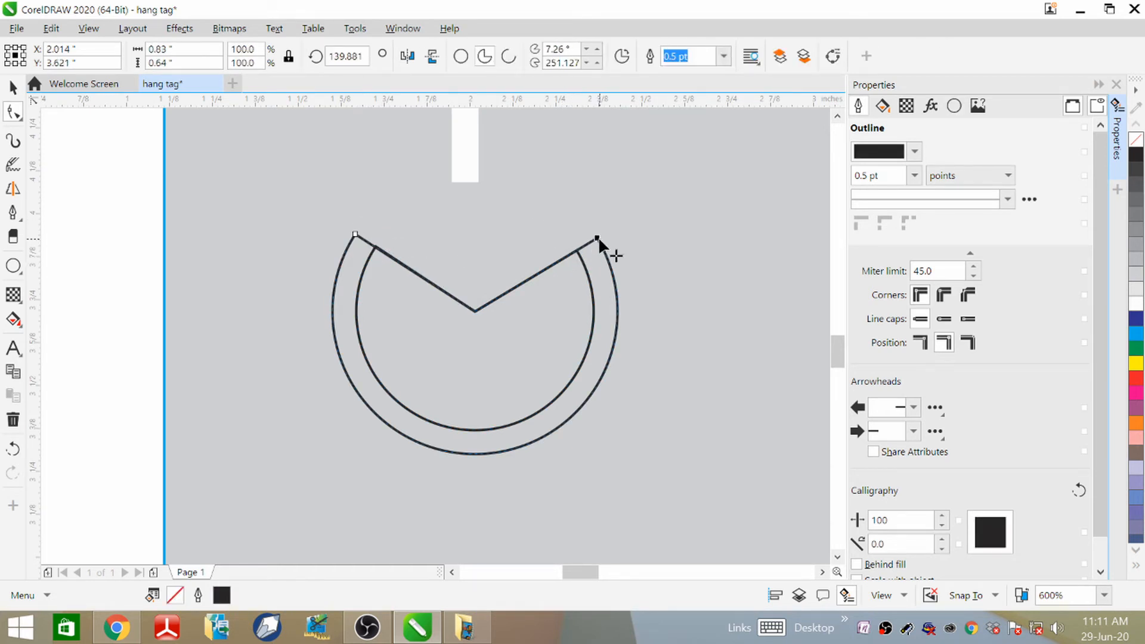
left_click_drag(597, 238, 605, 243)
left_click(388, 270)
scroll(428, 317, "down", 2)
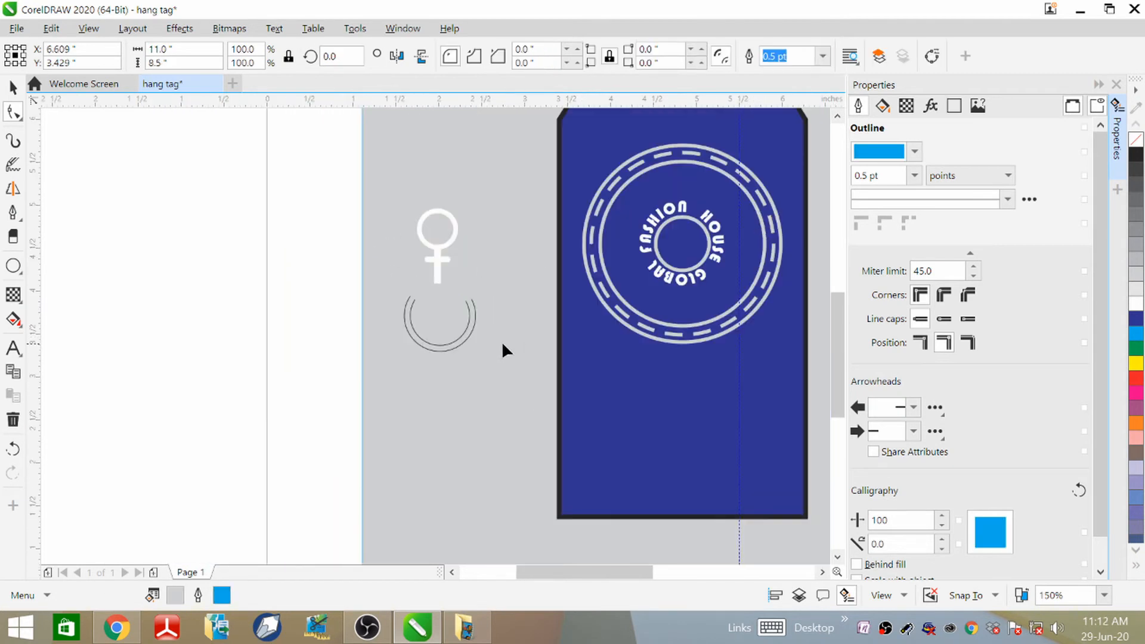
scroll(439, 304, "up", 1)
scroll(502, 319, "up", 1)
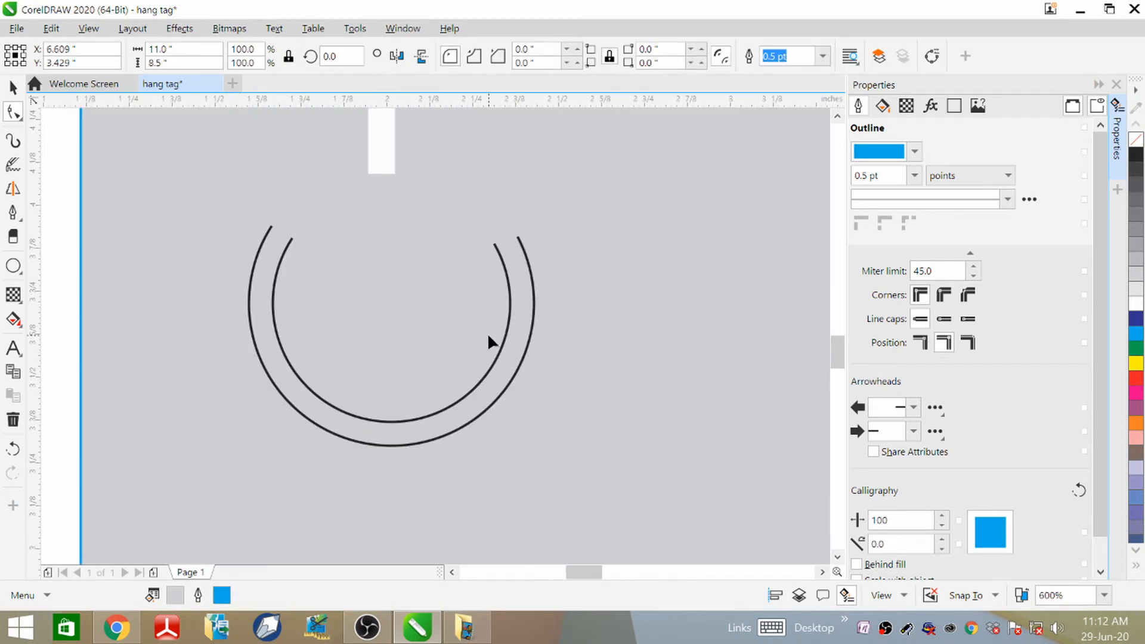
- Draw a three-sided polygon about 0.34 by 0.36 inches inside the opening of the arcs
left_click(18, 272)
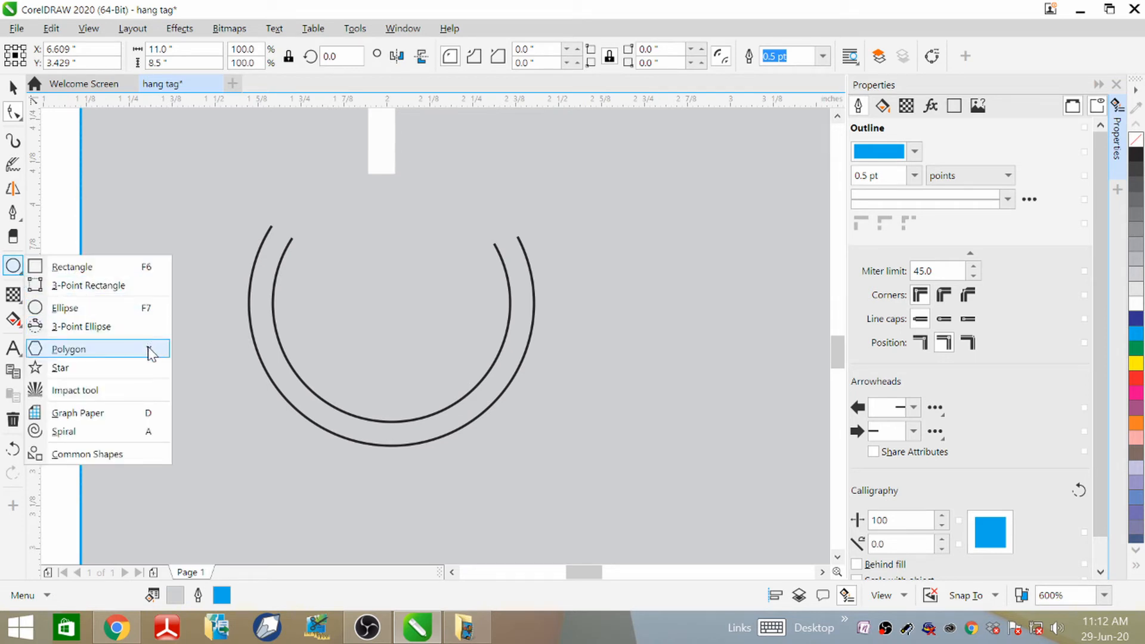
left_click(148, 346)
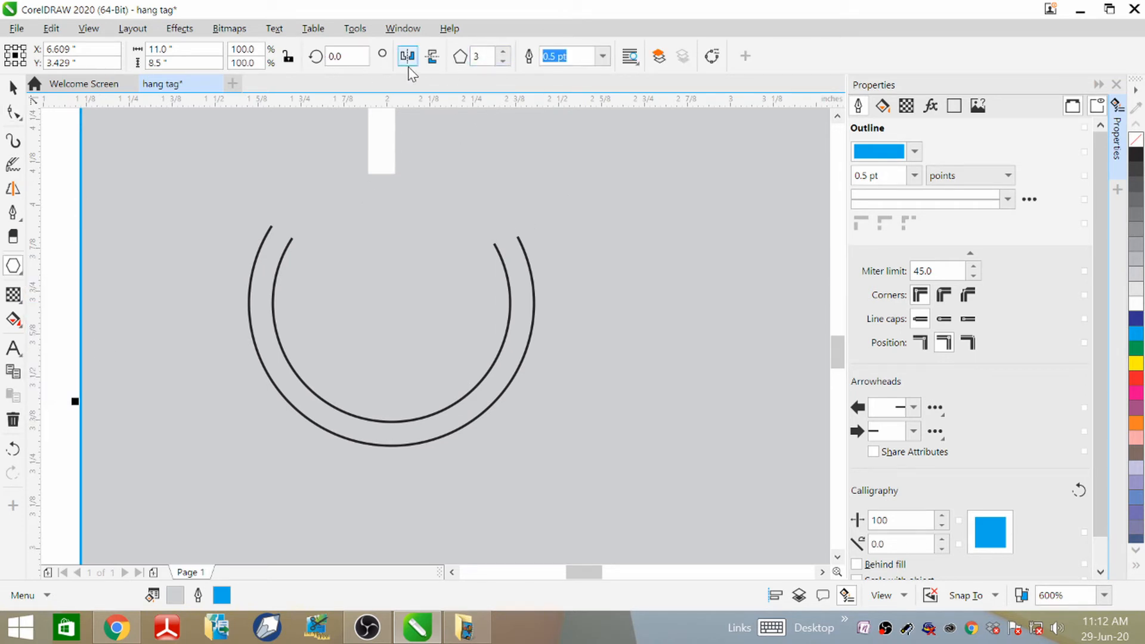
left_click_drag(305, 177, 433, 342)
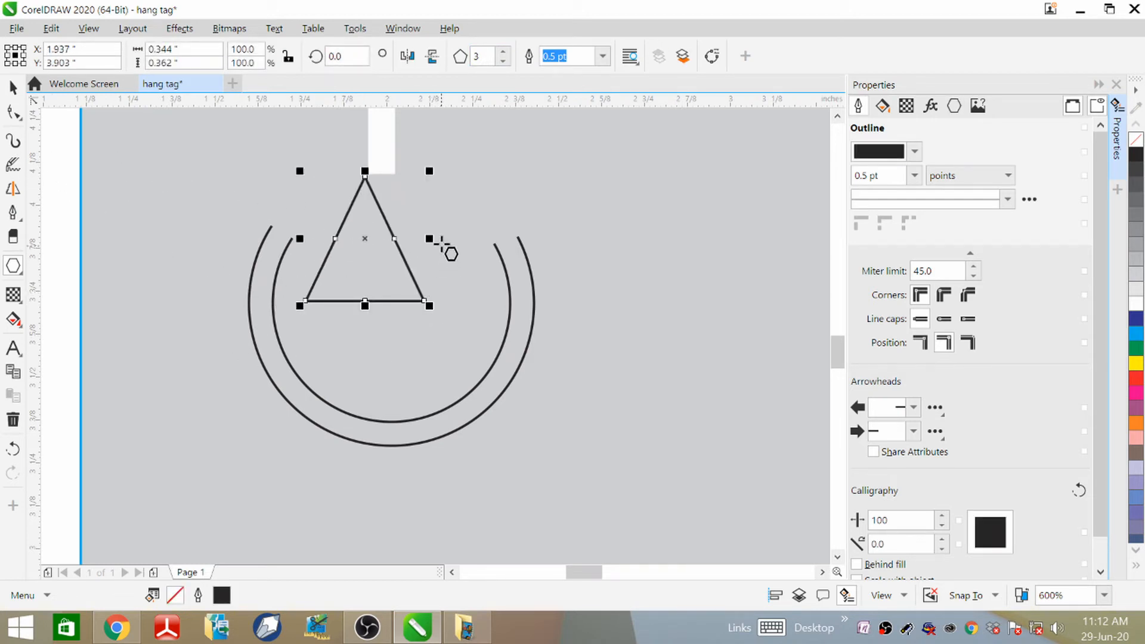
- Straighten the narrow triangle's bottom edge with the Shape tool by levelling the curve handles at both of its corners
left_click(13, 112)
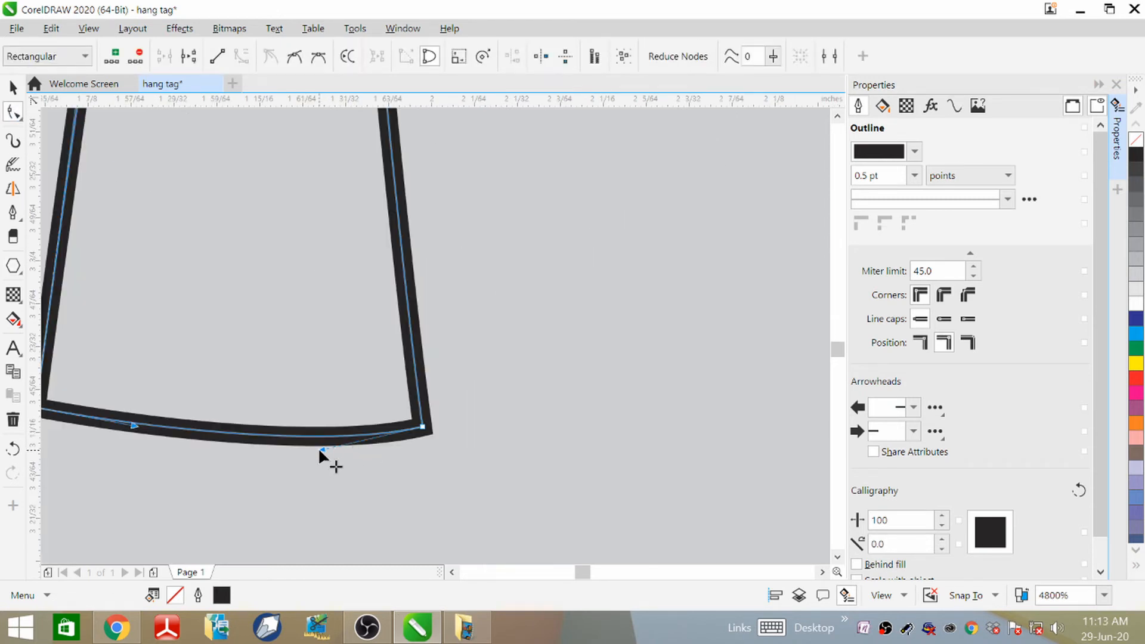
left_click_drag(319, 452, 314, 428)
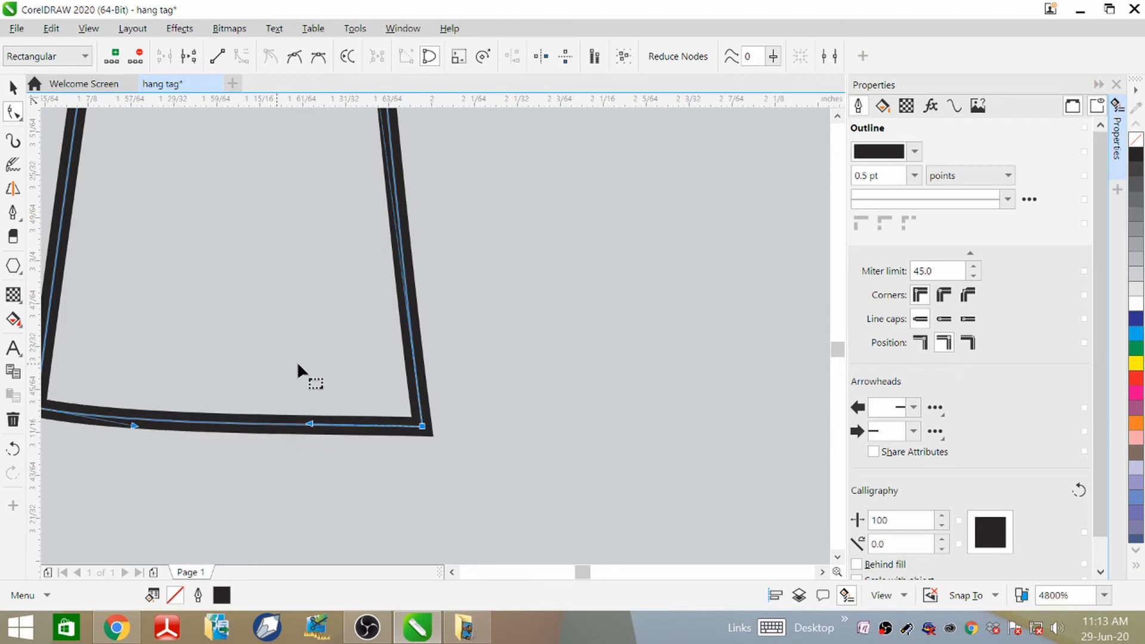
scroll(297, 362, "down", 3)
scroll(286, 383, "up", 3)
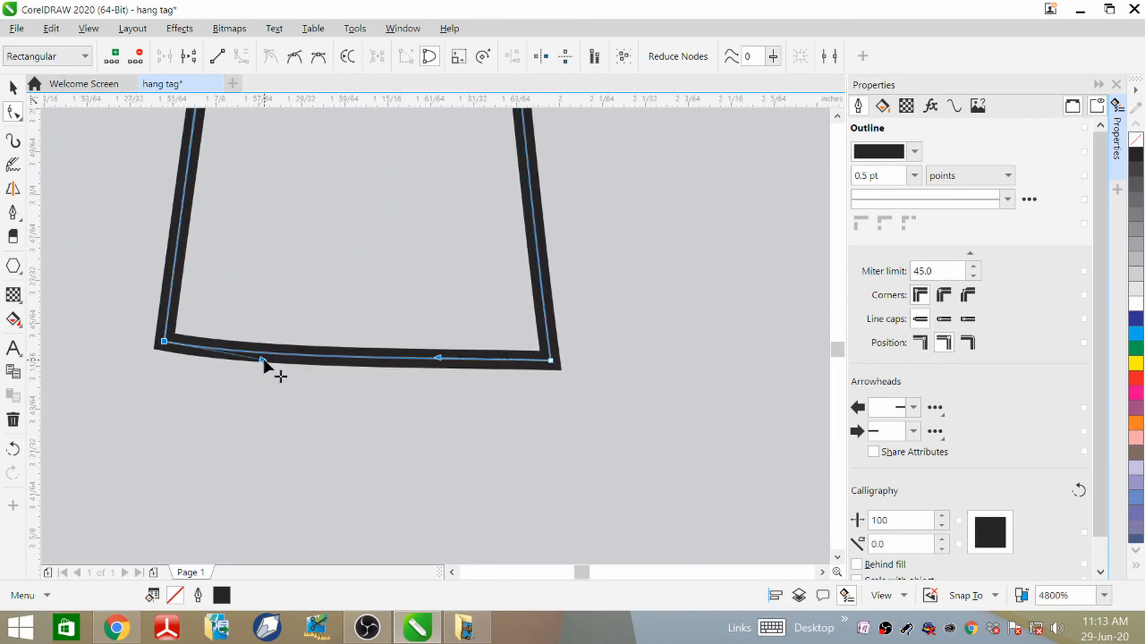
left_click_drag(263, 360, 269, 349)
scroll(509, 329, "down", 6)
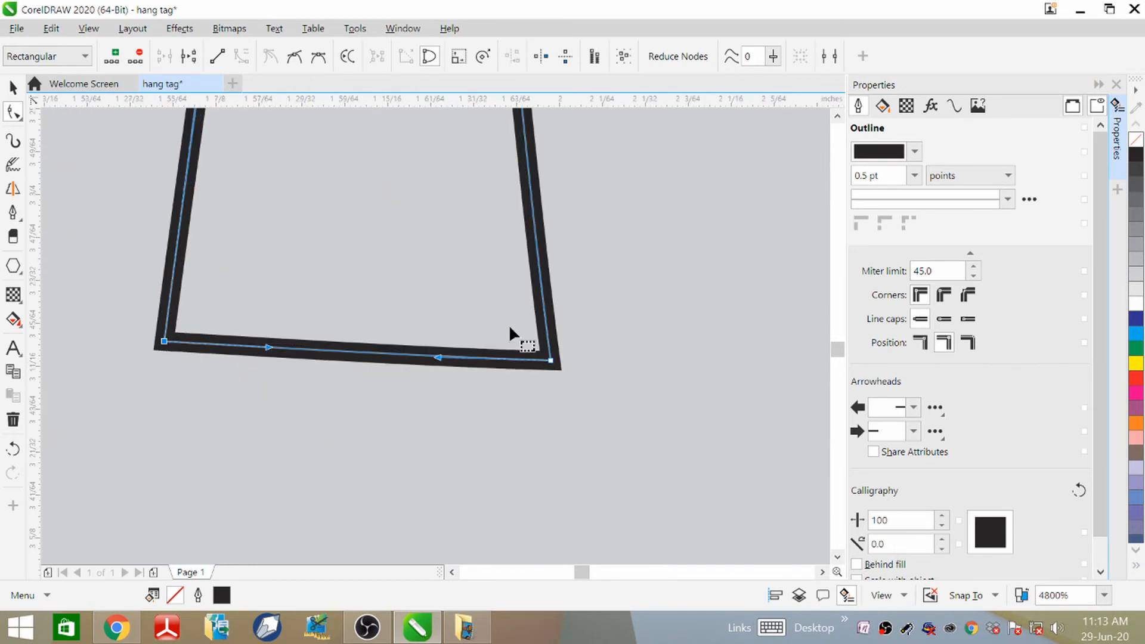
scroll(436, 321, "up", 2)
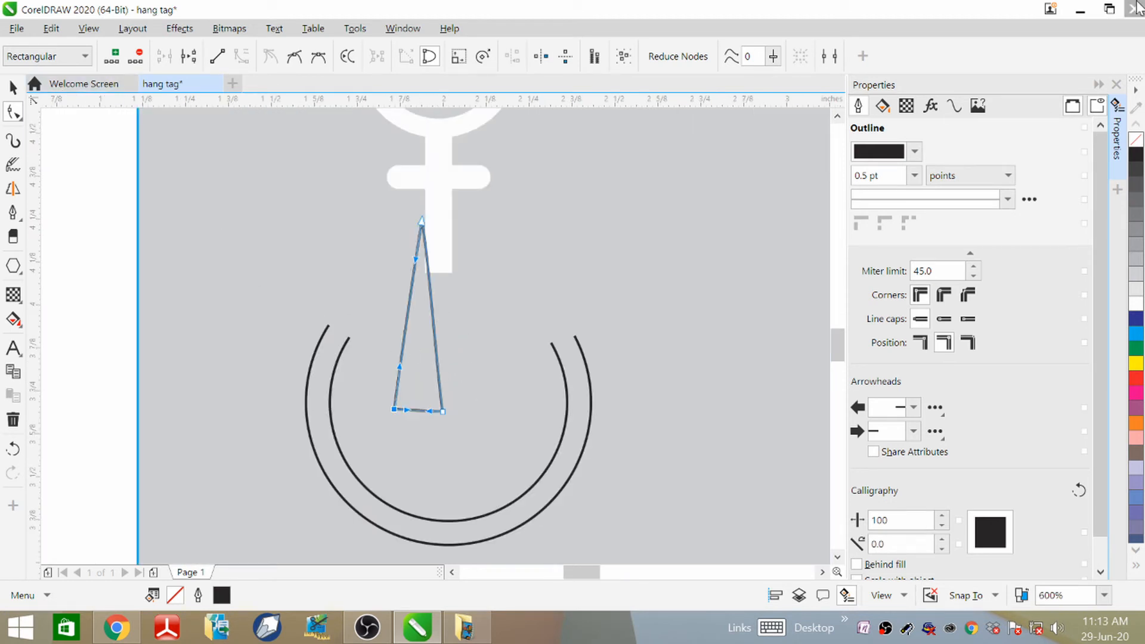
- Rotate the narrow triangle to about 327.7° and place its base over the left ends of the arcs
left_click(13, 87)
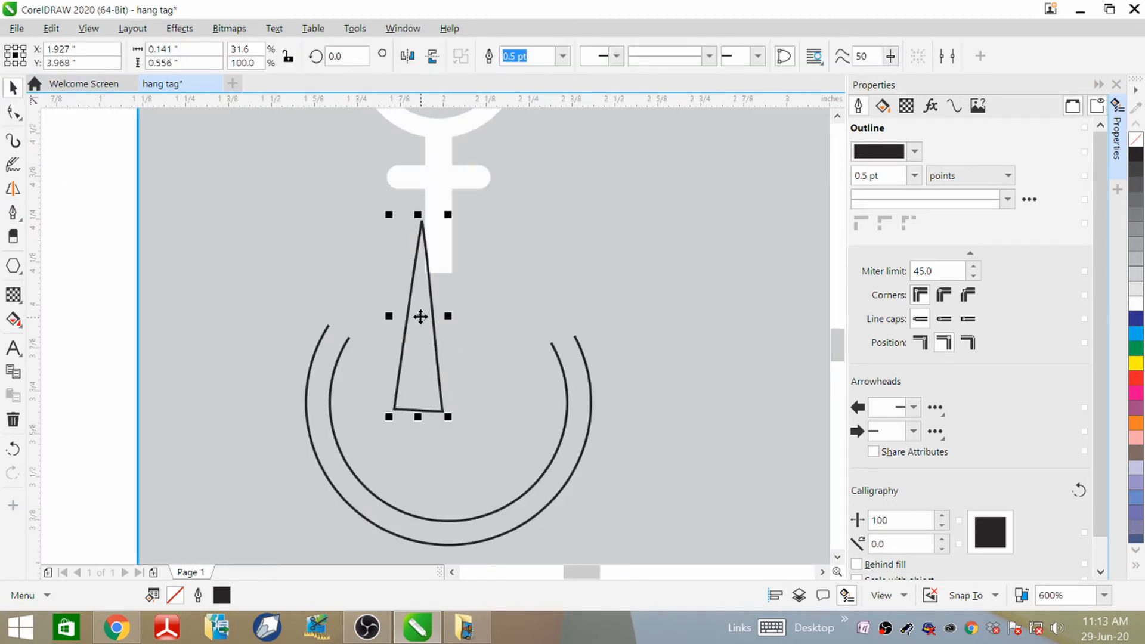
left_click(421, 317)
left_click_drag(444, 212, 486, 259)
left_click_drag(415, 340, 386, 271)
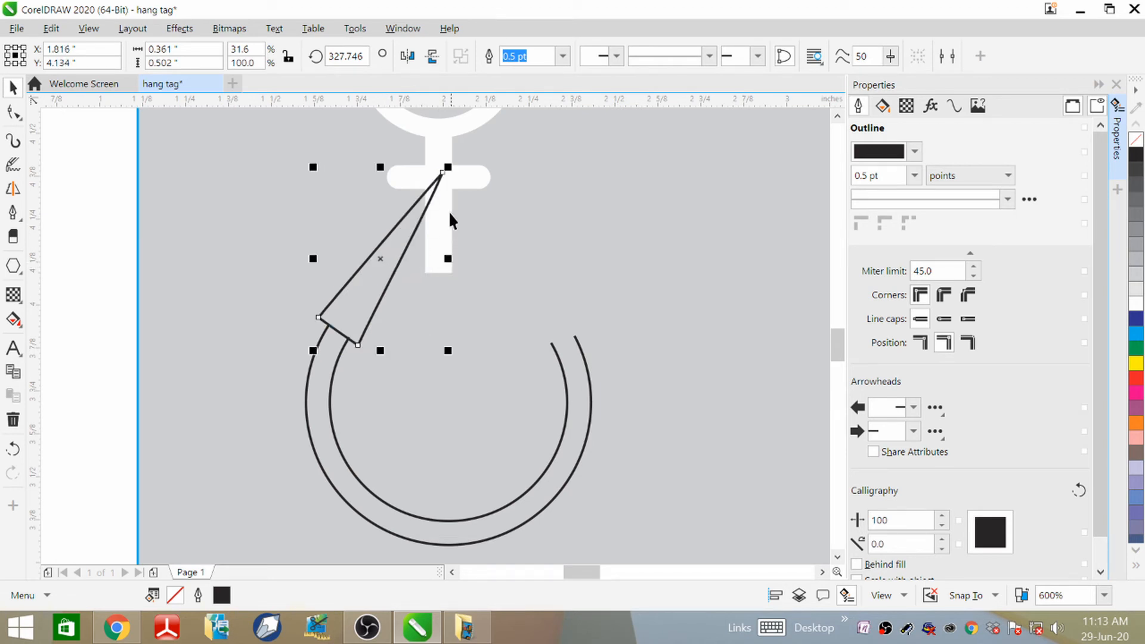
- Shrink the tilted triangle to about 0.145 by 0.202 inches, then readjust its size and position at the left arc ends
left_click_drag(448, 165, 372, 271)
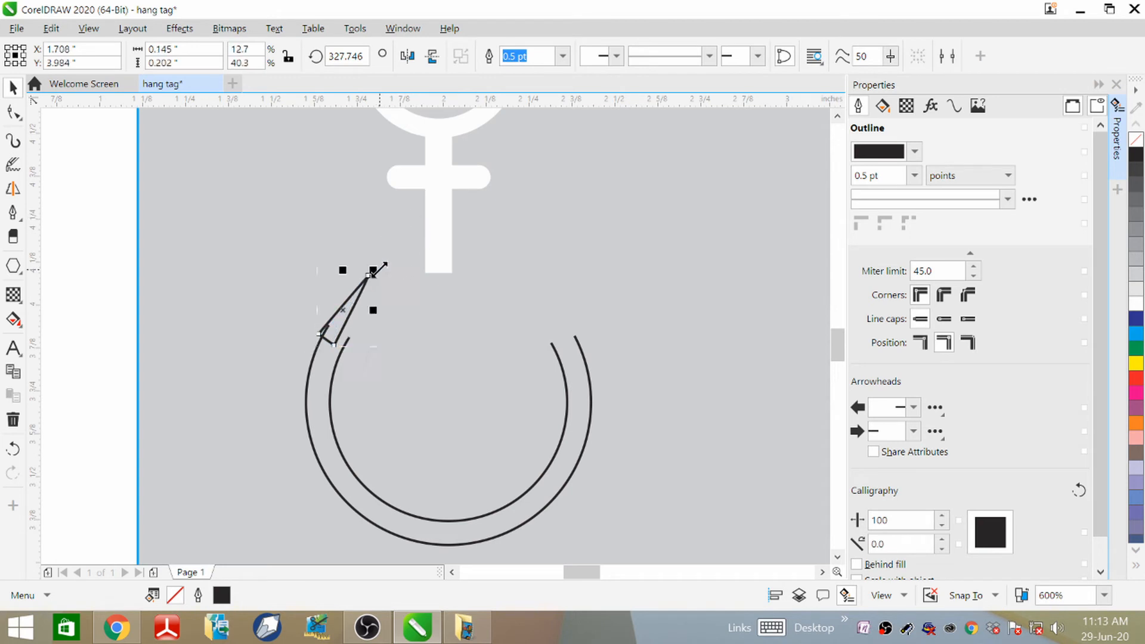
left_click_drag(354, 333, 352, 314)
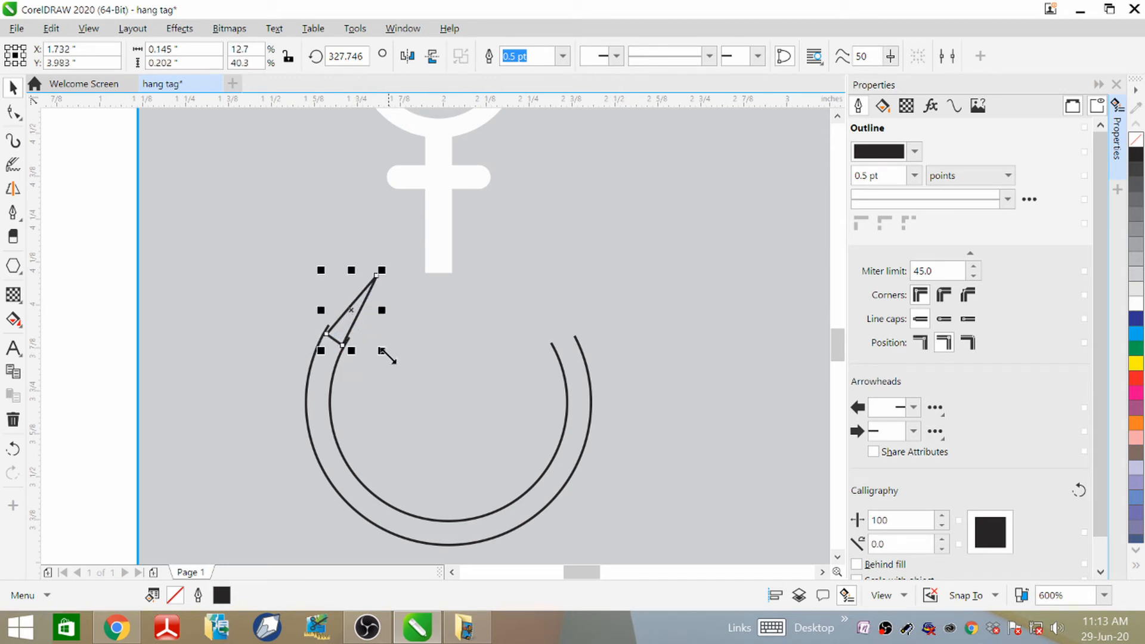
left_click_drag(382, 351, 397, 370)
left_click_drag(367, 326, 359, 296)
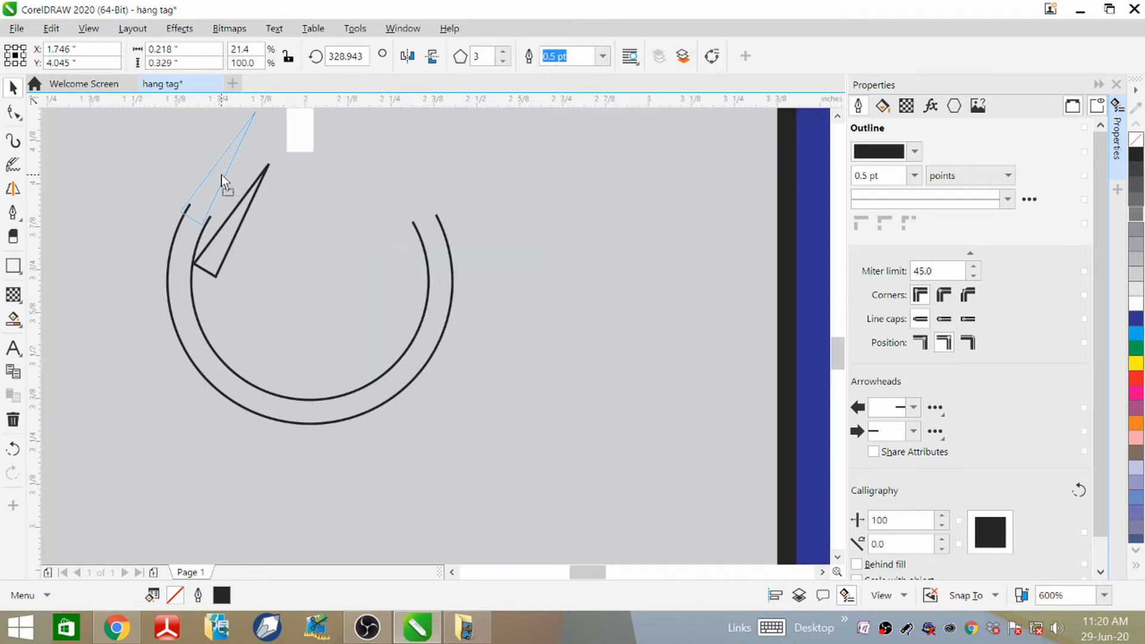
- Move the tilted triangle onto the left arc ends and nudge it sideways to about X 1.75, Y 4.05 inches
left_click_drag(220, 174, 227, 172)
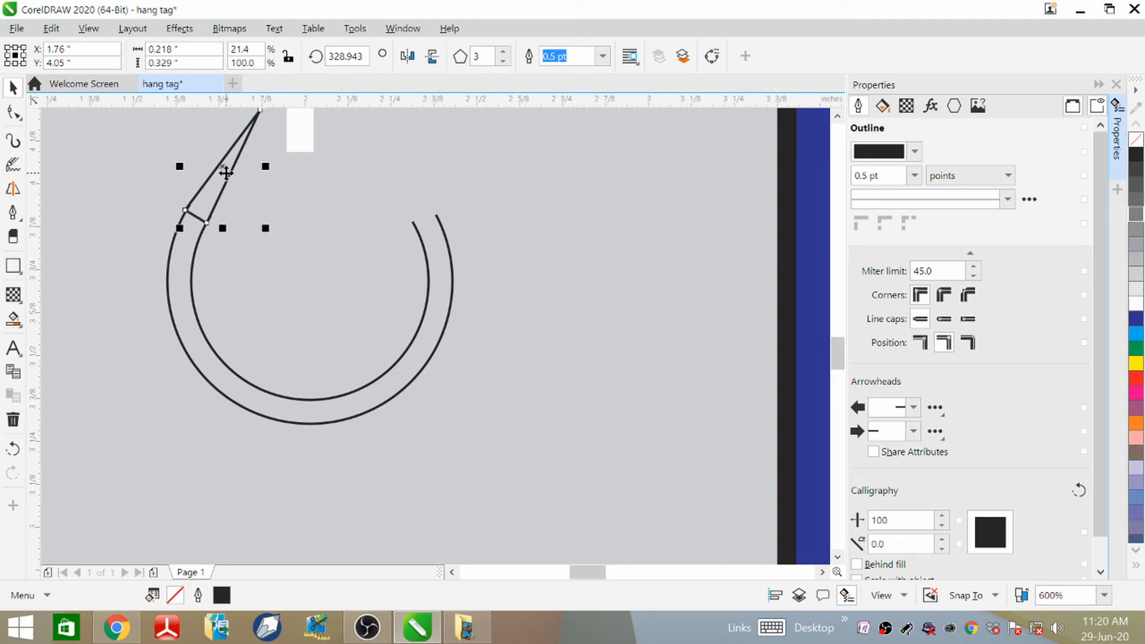
scroll(229, 362, "down", 1)
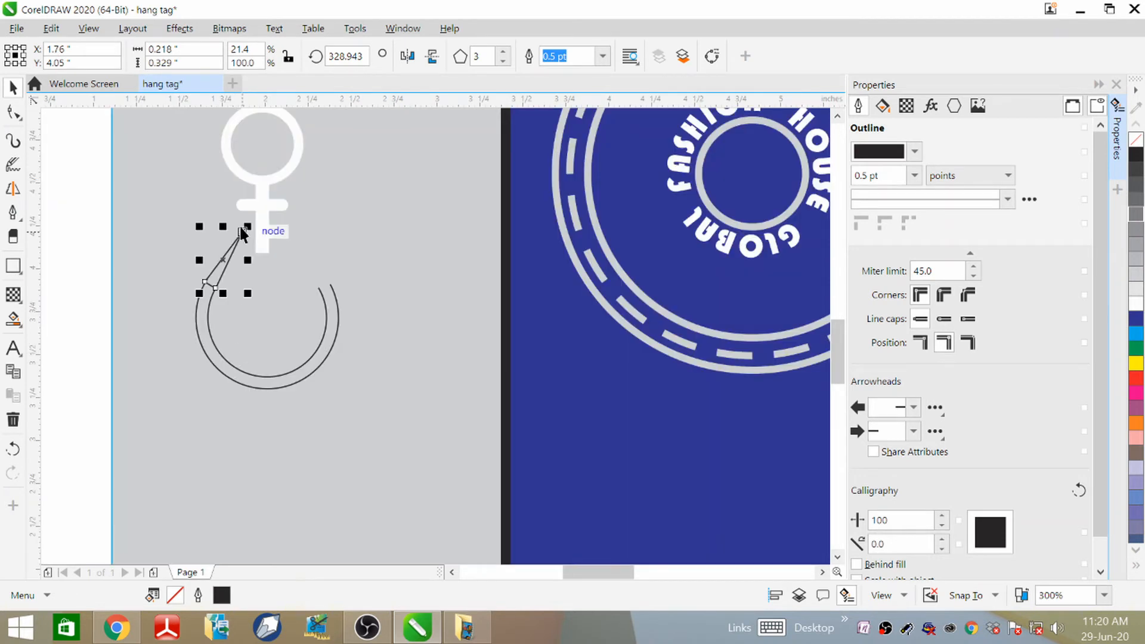
scroll(243, 232, "up", 1)
scroll(260, 249, "up", 1)
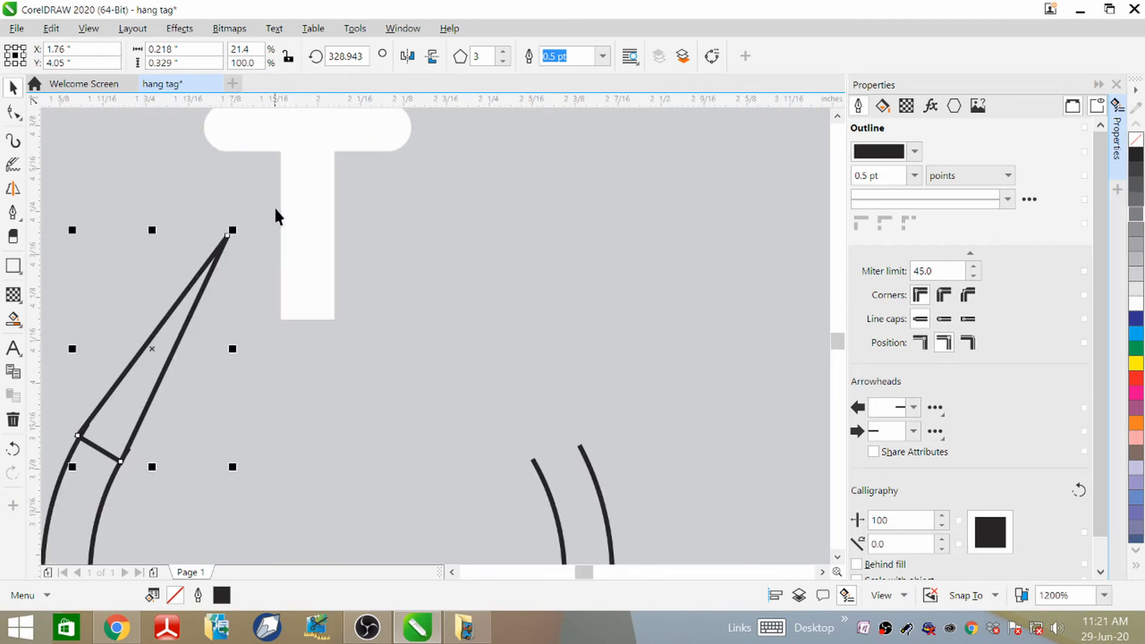
key("Right")
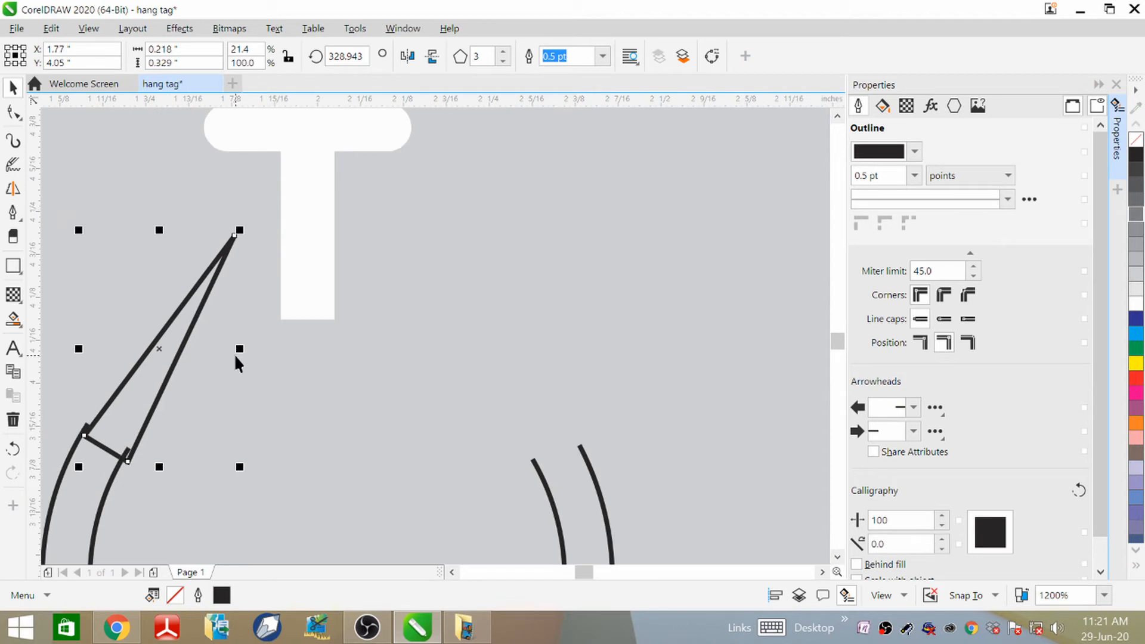
key("Left")
key("Left")
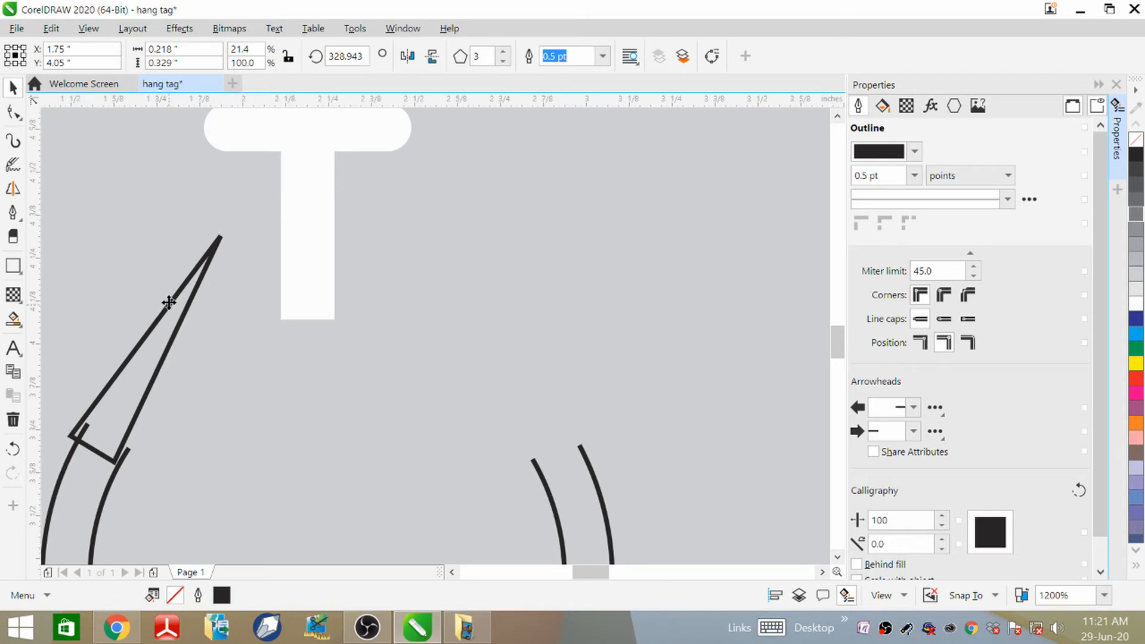
- Fine-tune the triangle's position so its base corners meet the left ends of both arcs, then deselect it
scroll(168, 305, "down", 1)
left_click_drag(153, 327, 163, 327)
scroll(112, 377, "up", 2)
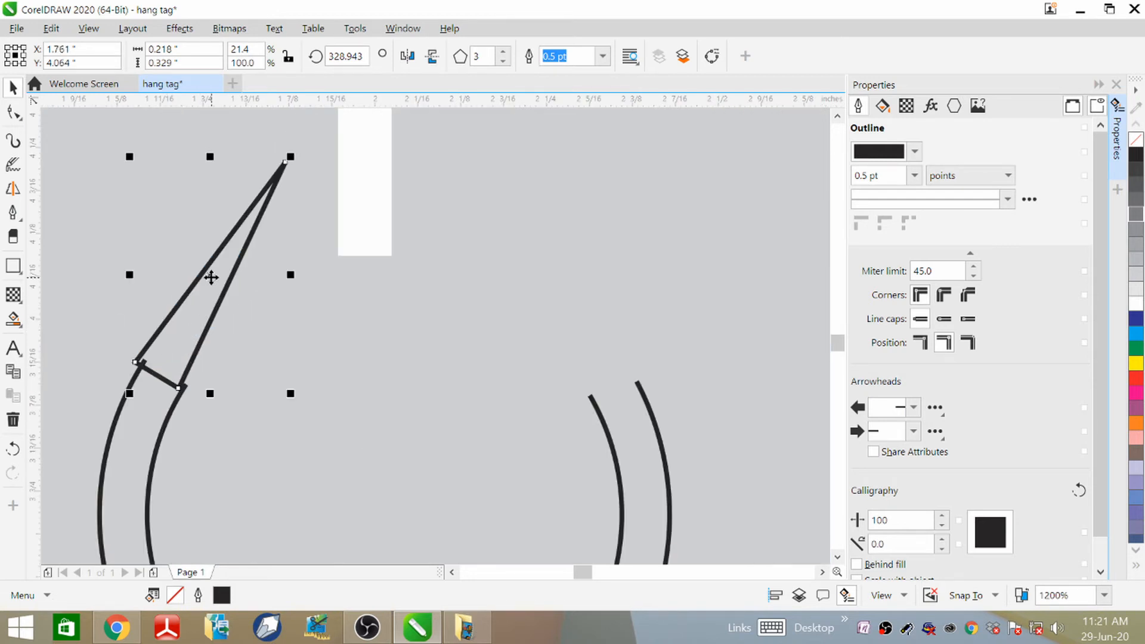
left_click_drag(211, 277, 208, 308)
left_click(285, 331)
left_click(252, 343)
scroll(250, 335, "down", 2)
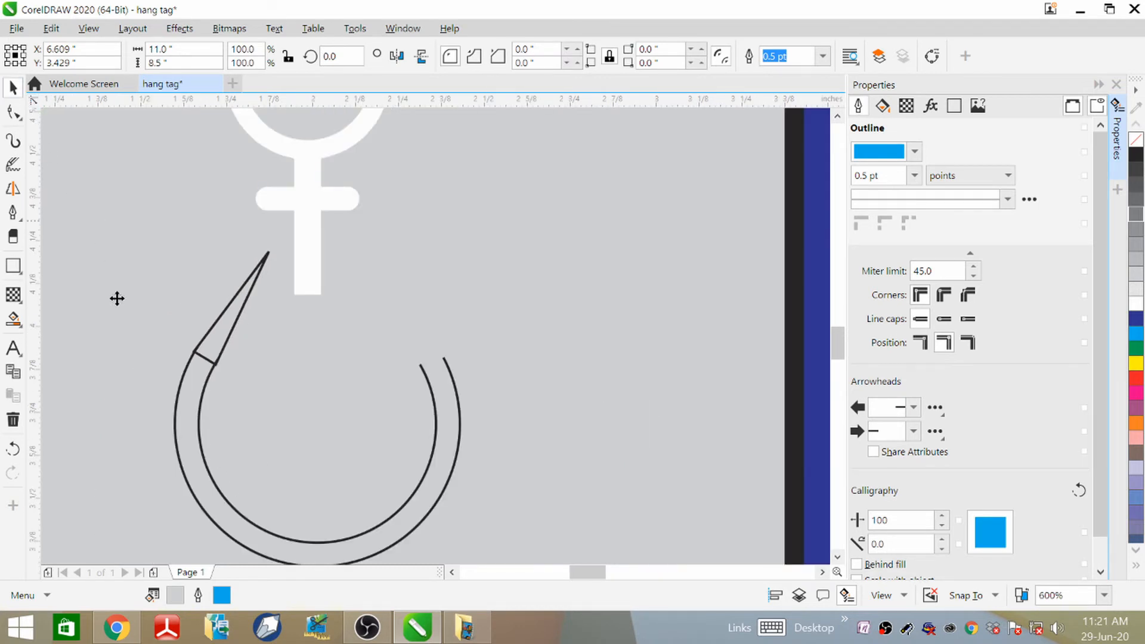
- Combine the two concentric arcs and the pointed triangle into a single curve
left_click(198, 425)
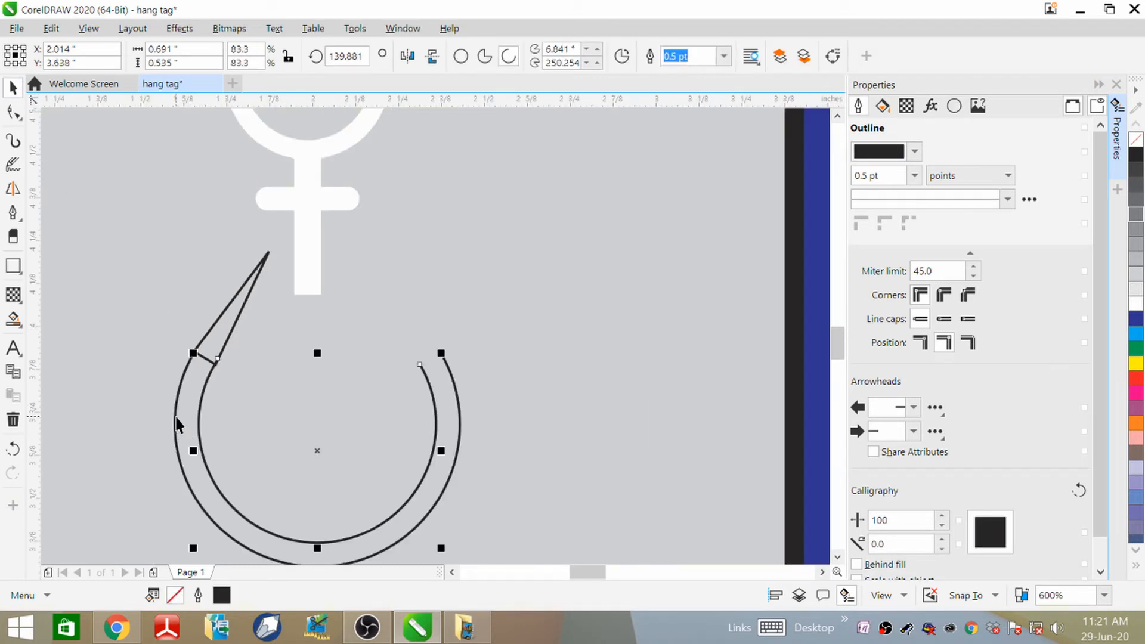
left_click(234, 312, "shift")
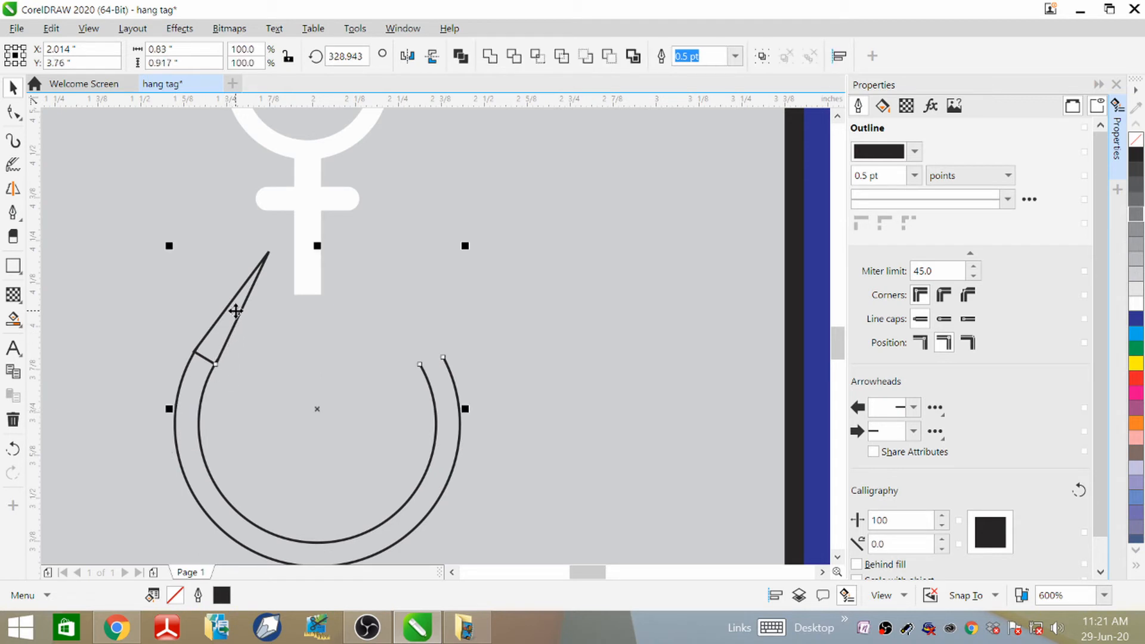
left_click(460, 56)
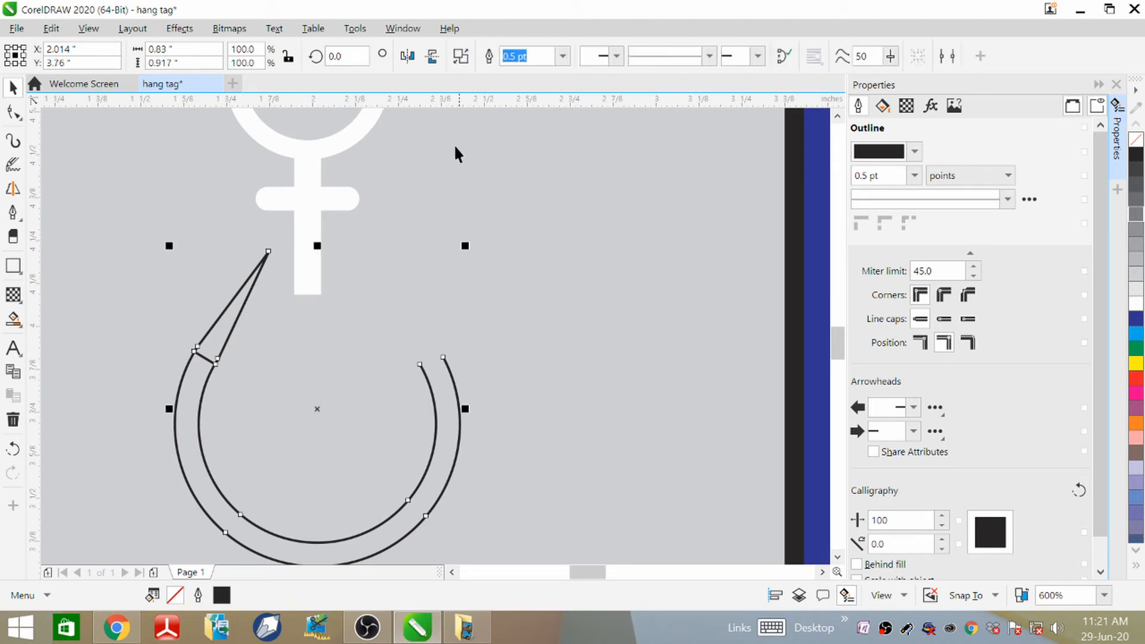
left_click(153, 333)
scroll(170, 374, "up", 2)
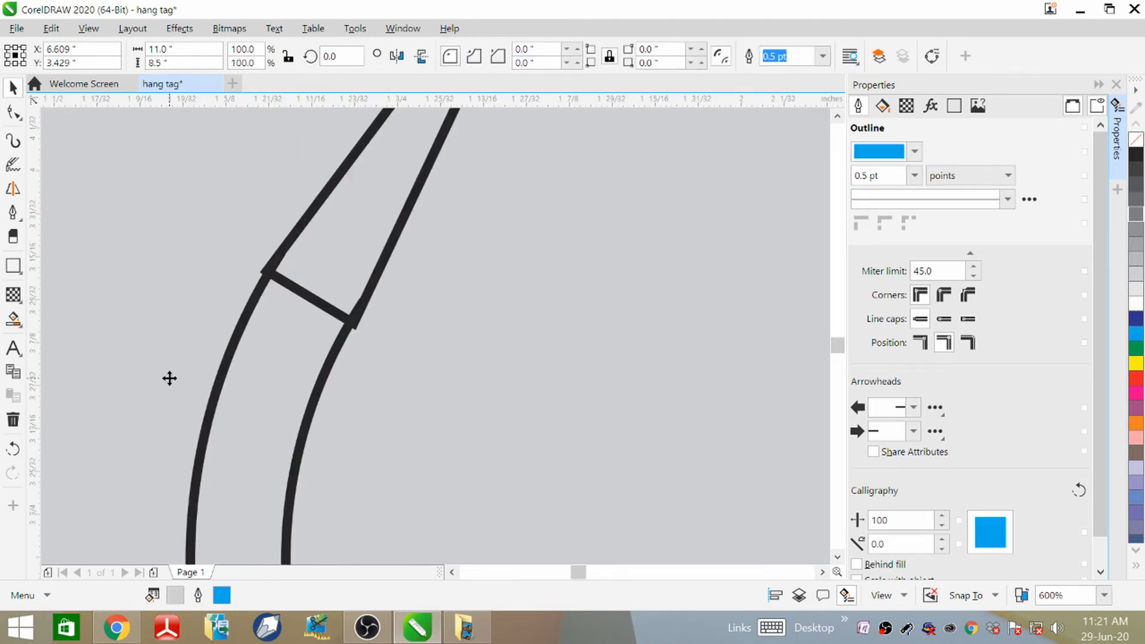
- Break the curve and join the nodes where the outer arc meets the triangle's base
left_click(256, 307)
left_click(14, 112)
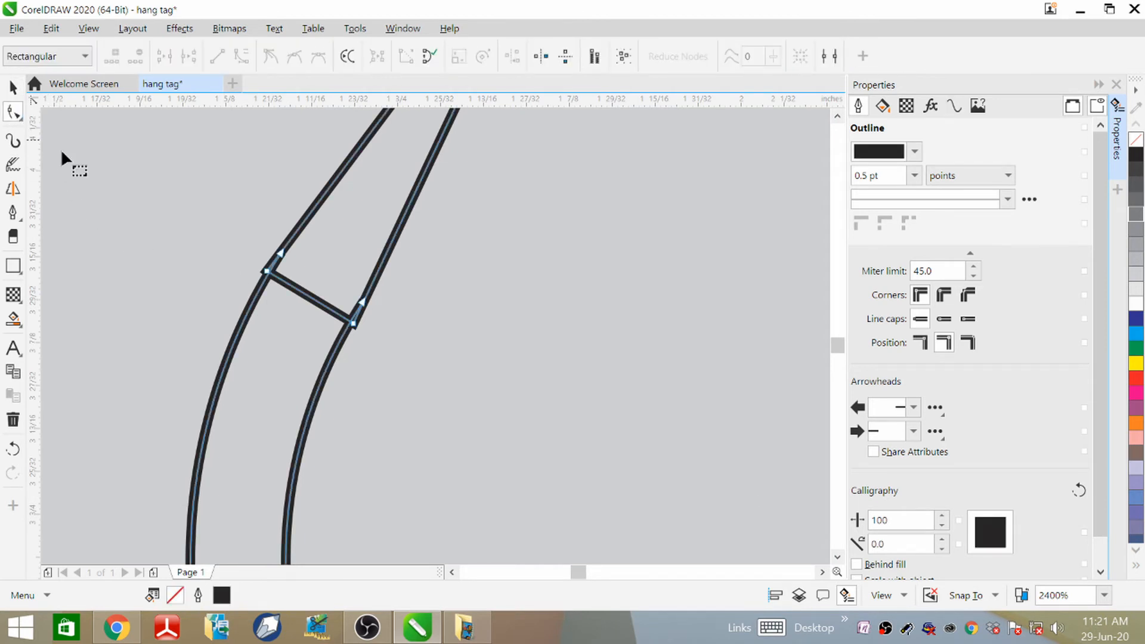
left_click_drag(248, 239, 306, 307)
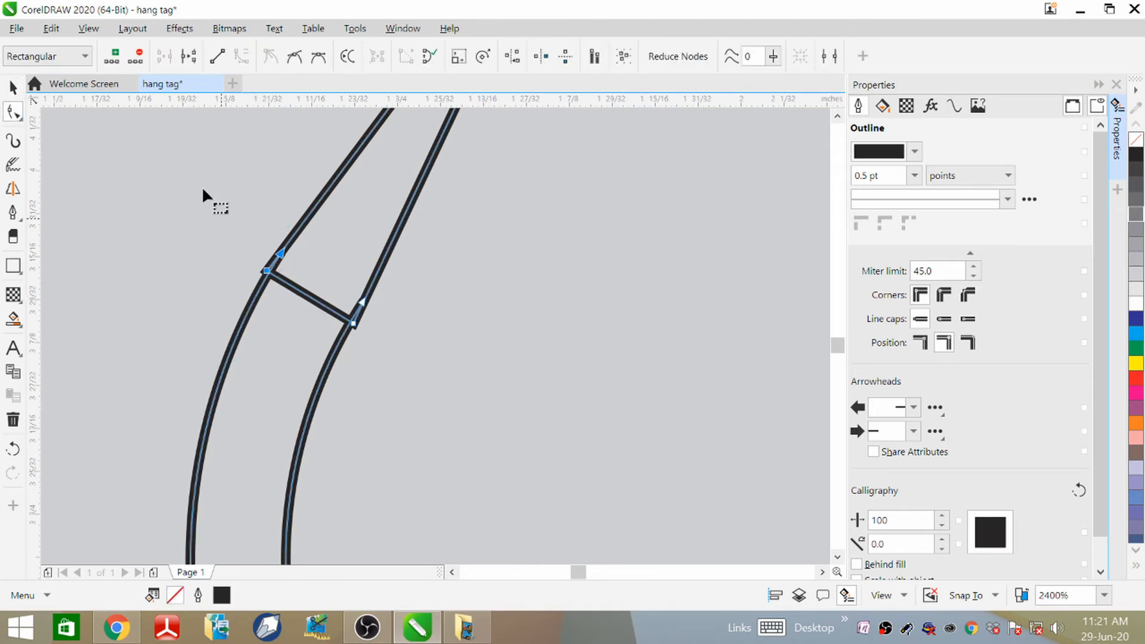
left_click(189, 57)
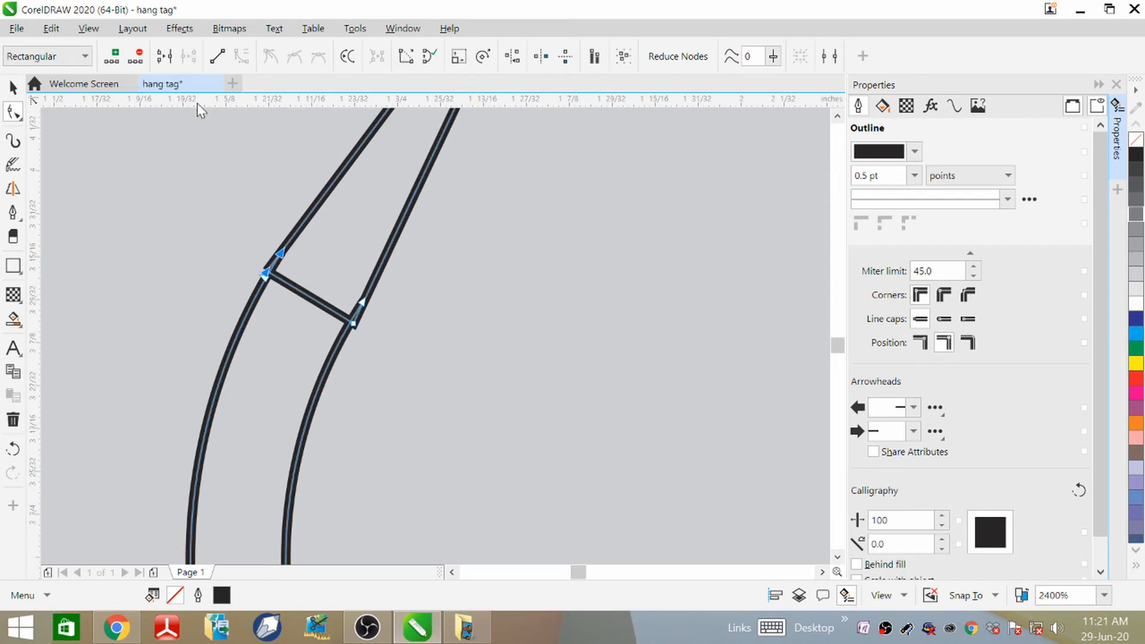
left_click(160, 58)
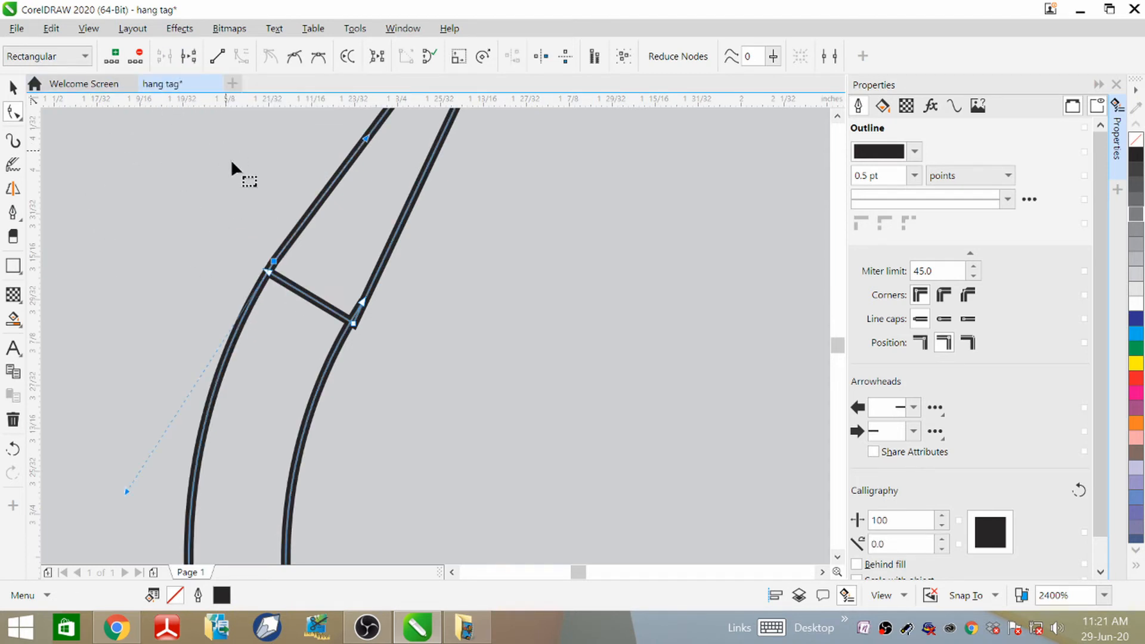
- Break and join the nodes where the inner arc meets the triangle's base
scroll(287, 281, "up", 5)
scroll(229, 209, "down", 5)
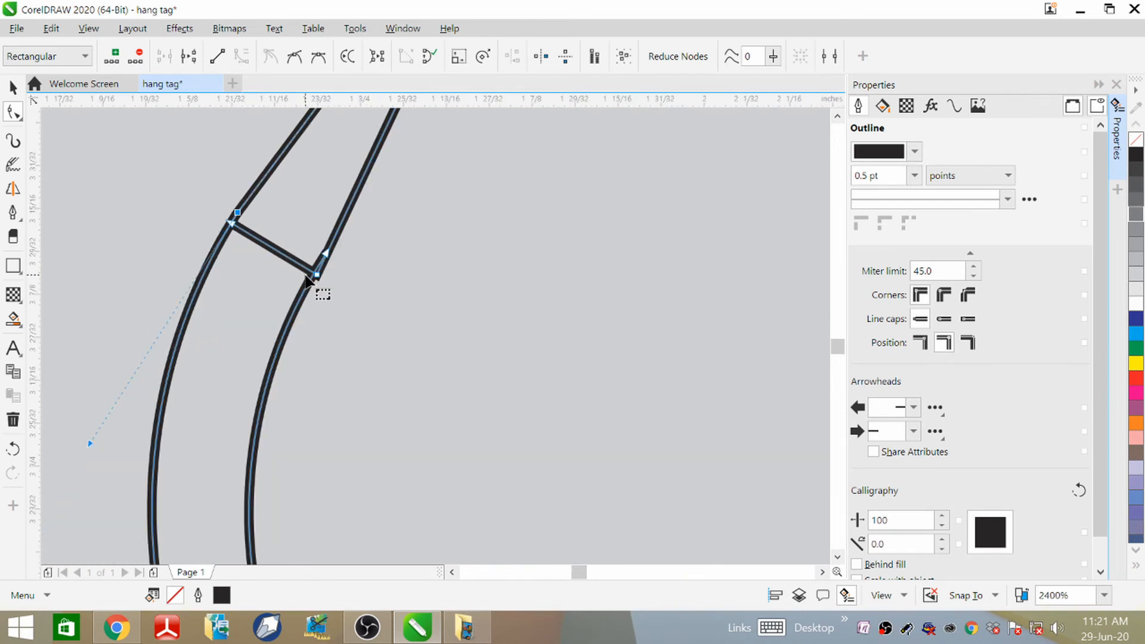
left_click(189, 58)
left_click(164, 57)
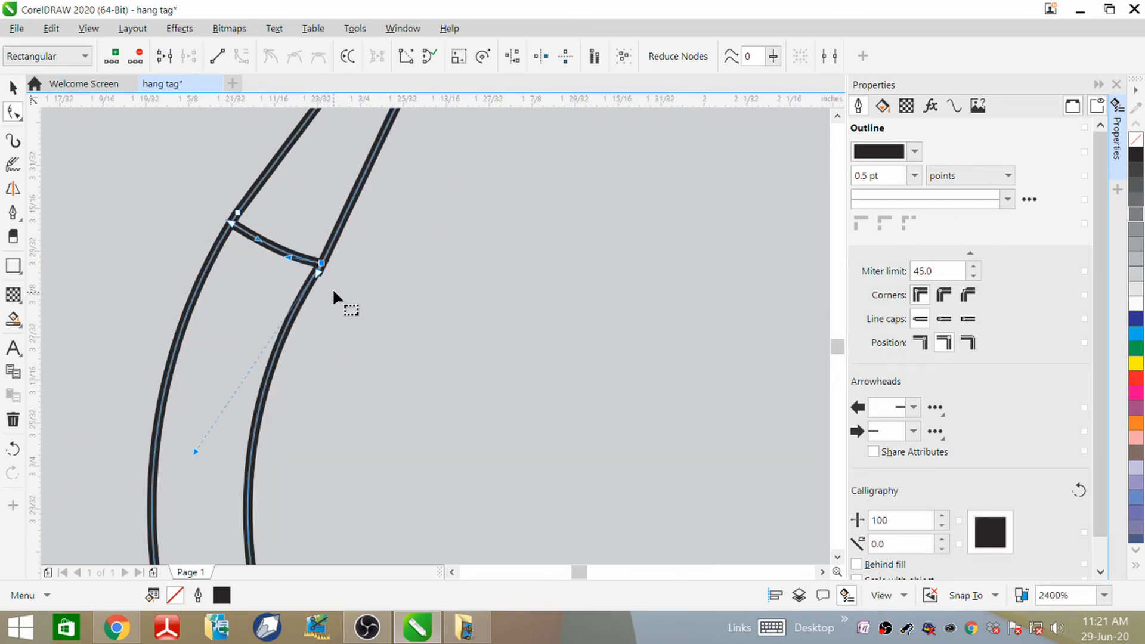
- Move the stray end node at the inner arc's joint onto the triangle's base corner
left_click(331, 284)
scroll(332, 249, "up", 2)
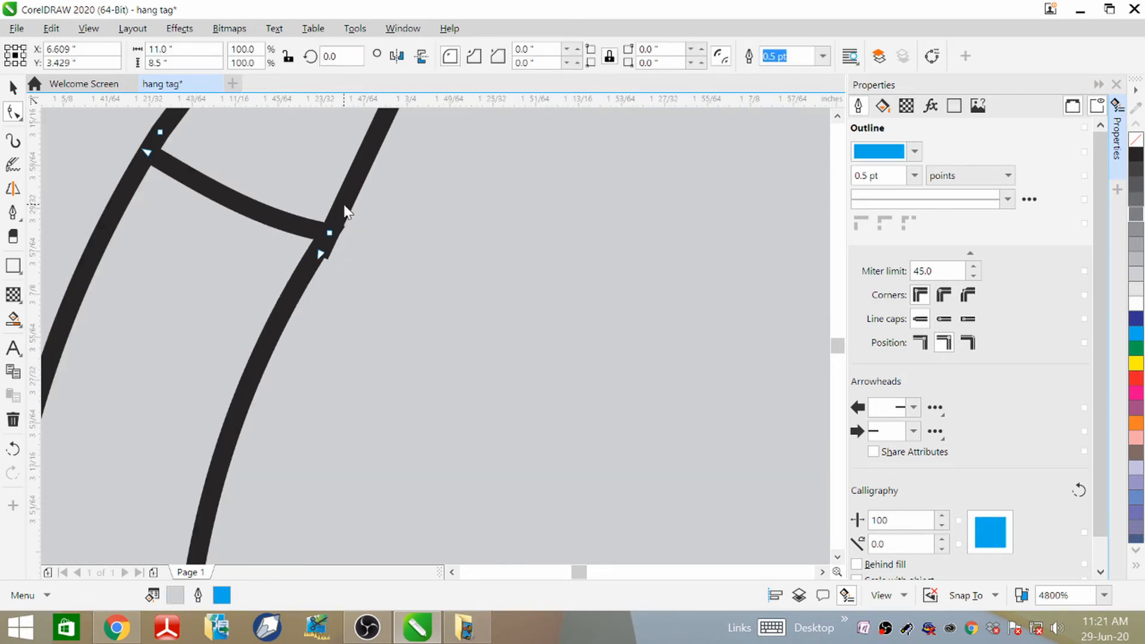
left_click(332, 247)
scroll(332, 253, "up", 4)
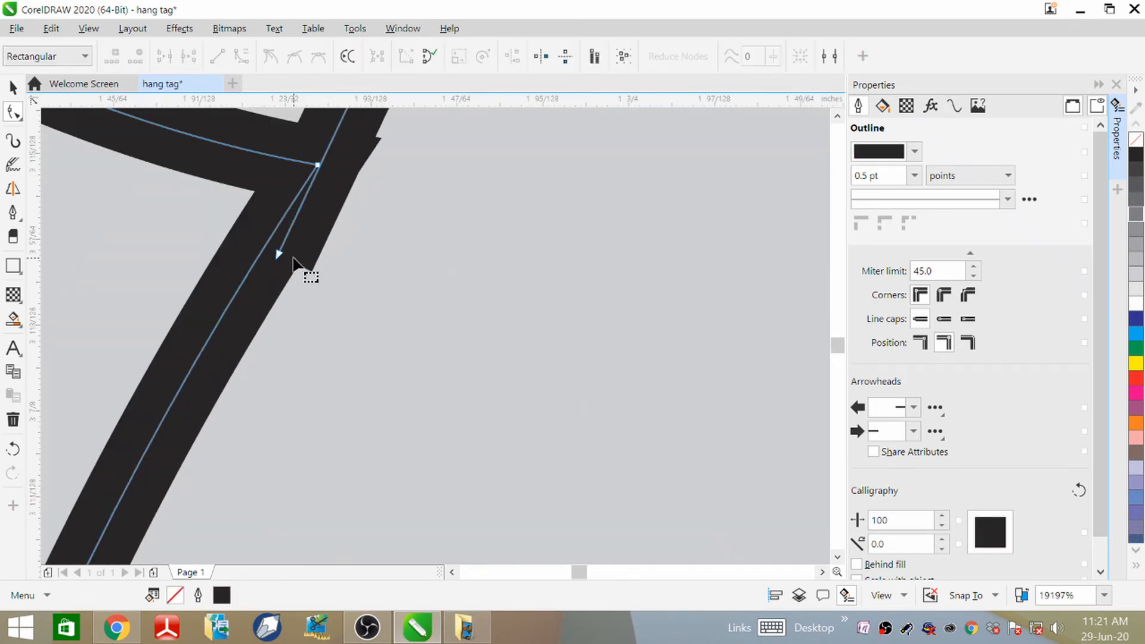
left_click_drag(279, 255, 316, 166)
scroll(325, 191, "down", 6)
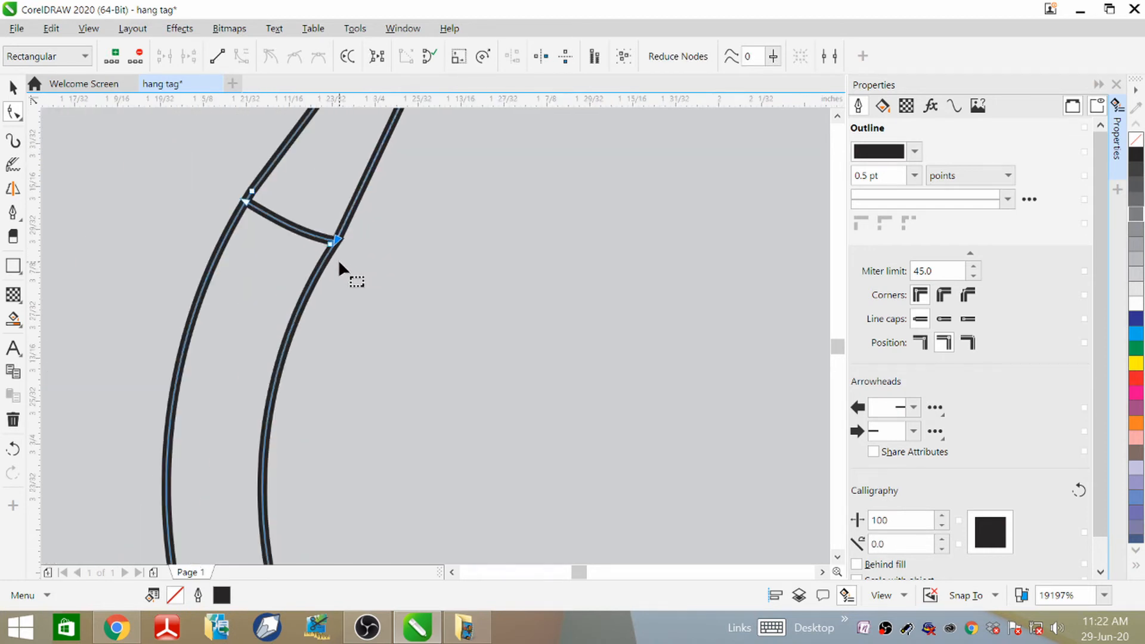
- Move the stray node above the outer arc's joint down onto the joint and deselect the hook curve
scroll(248, 212, "up", 6)
scroll(320, 203, "down", 6)
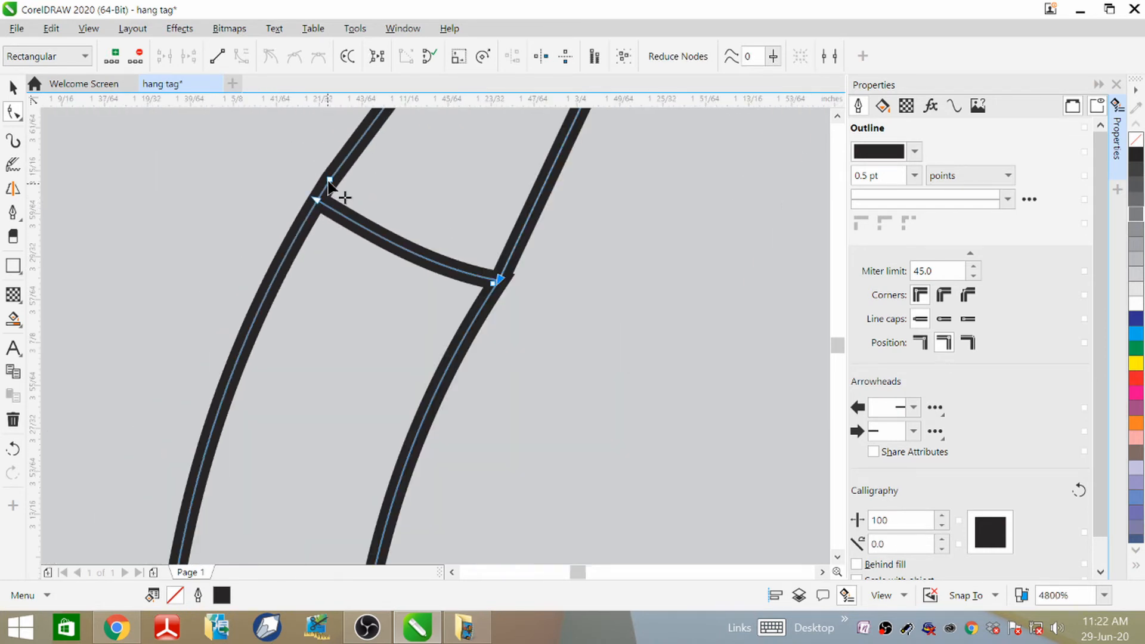
scroll(332, 179, "up", 6)
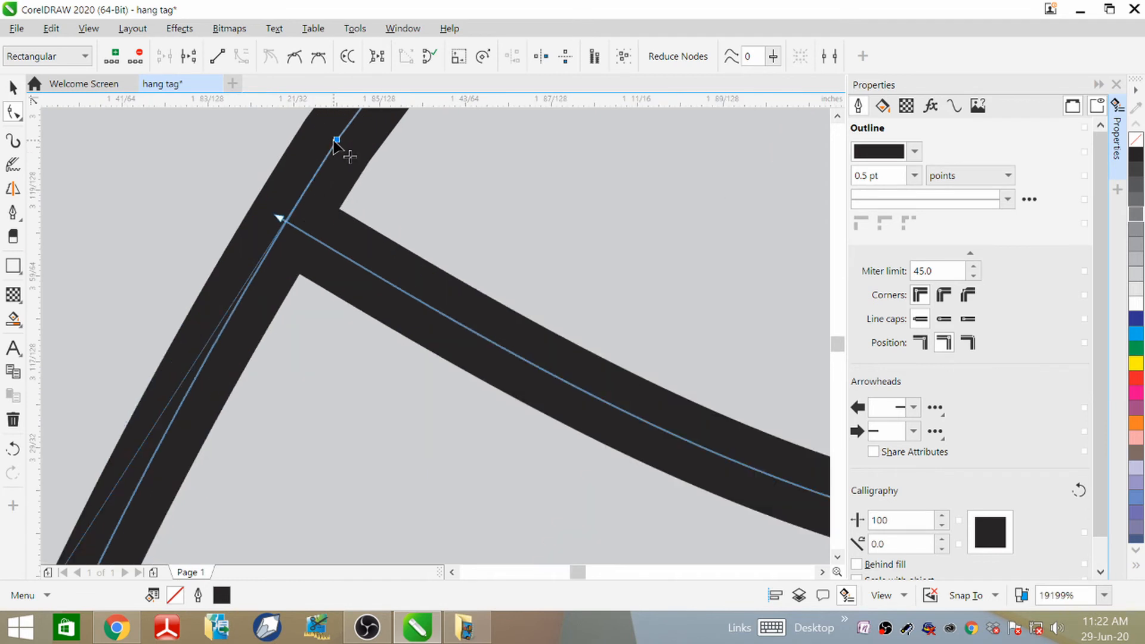
left_click_drag(337, 140, 278, 225)
scroll(287, 226, "down", 5)
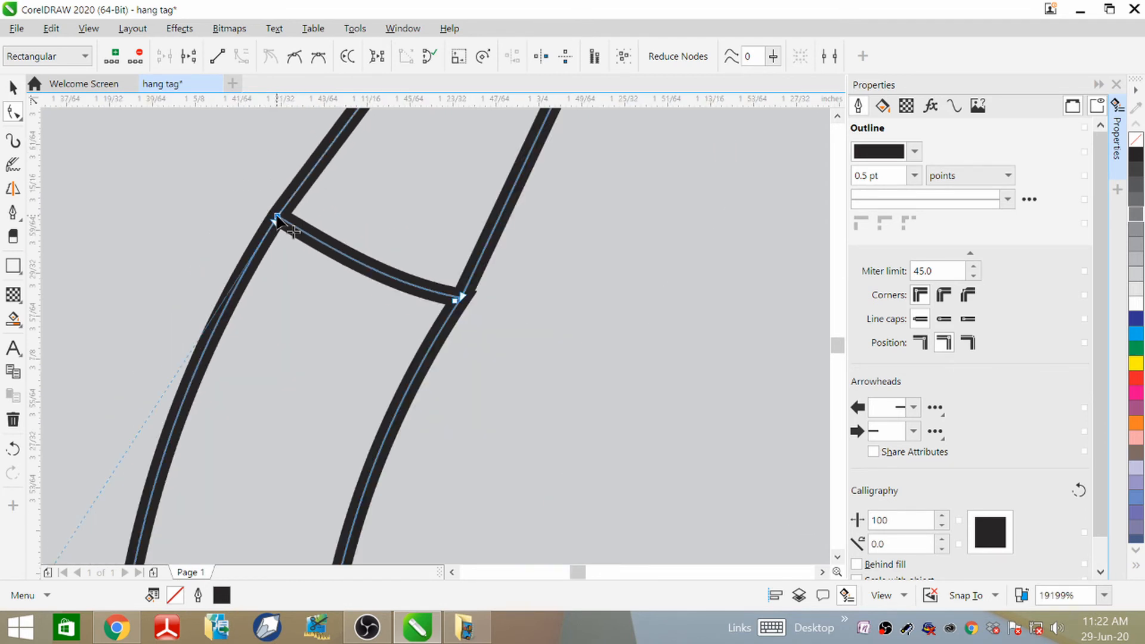
left_click(507, 323)
scroll(382, 327, "up", 2)
scroll(380, 327, "down", 2)
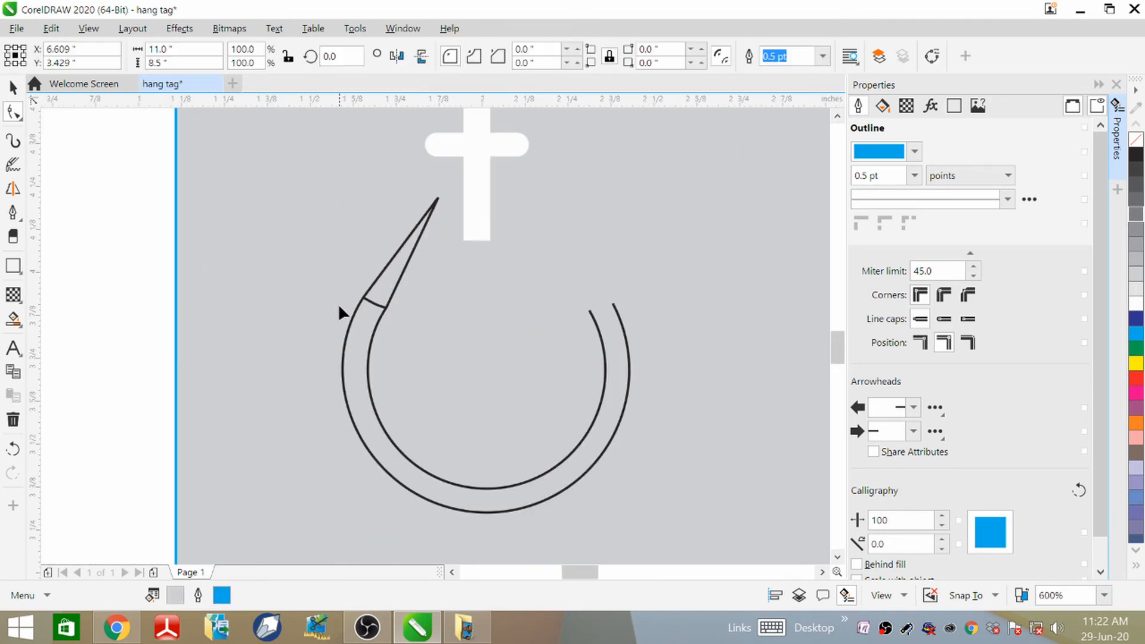
scroll(340, 312, "up", 1)
scroll(352, 328, "down", 2)
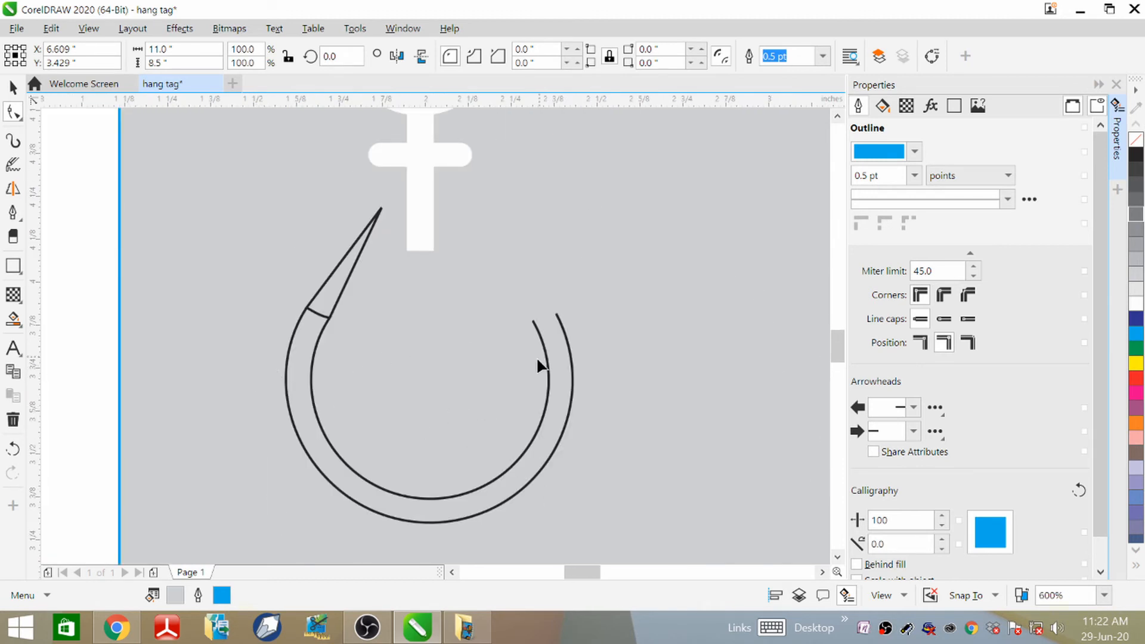
- Draw a rectangle about 0.07 inches wide near the arcs' open ends, shortened to about 87% height and rotated about 37 degrees
left_click(13, 266)
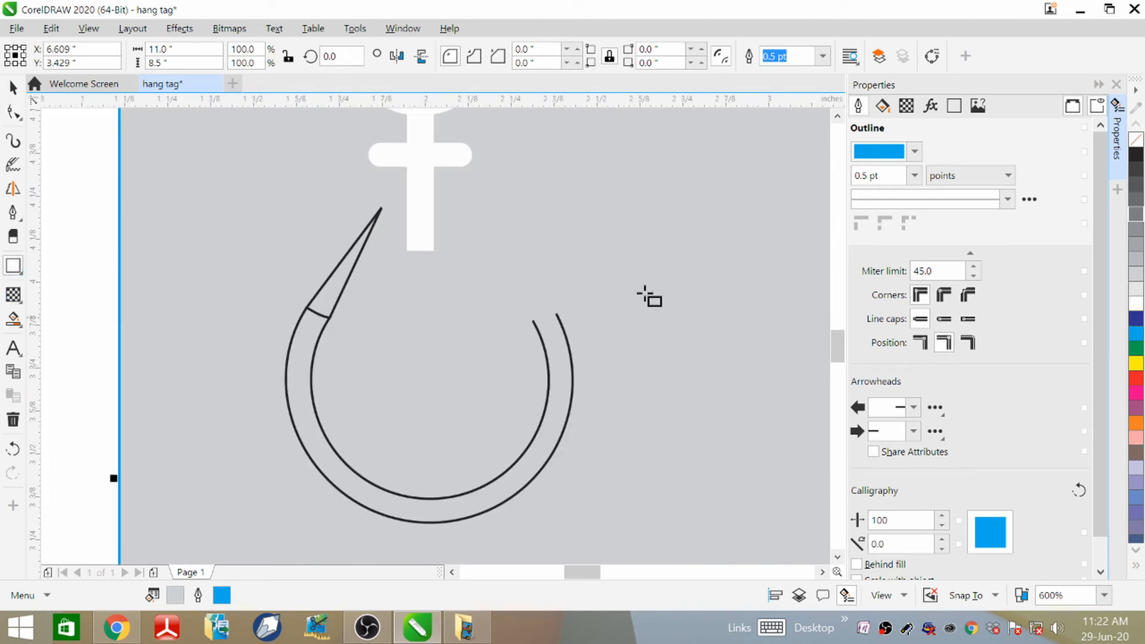
left_click_drag(499, 222, 521, 315)
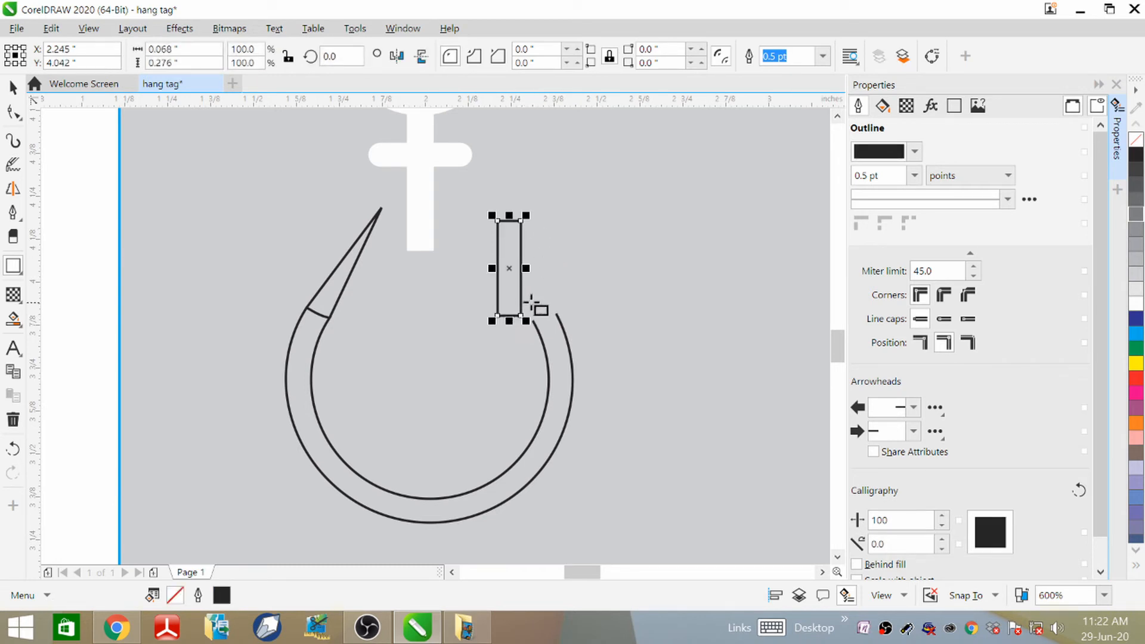
left_click_drag(516, 218, 500, 232)
left_click(524, 285)
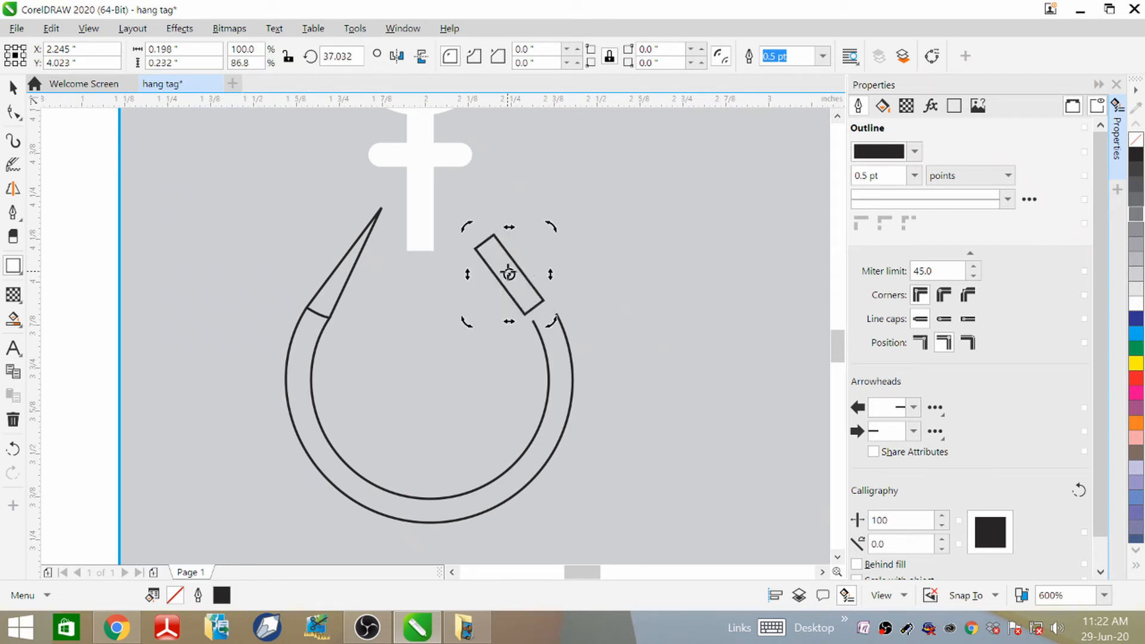
left_click(509, 274)
left_click(600, 270)
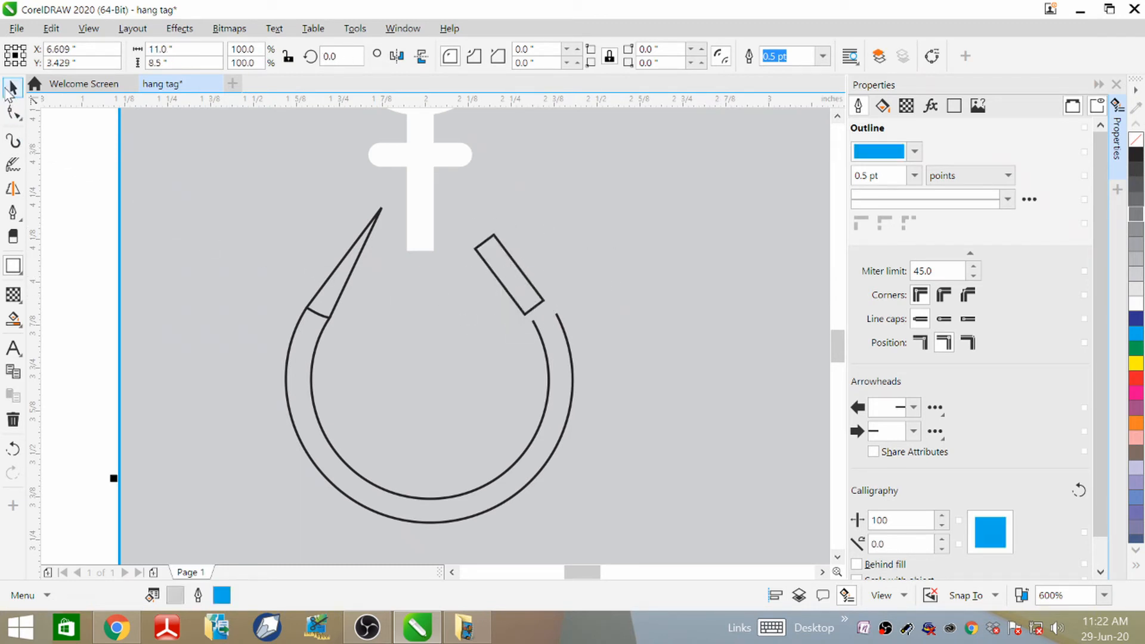
- Move the tilted rectangle so its lower edge meets the open ends of the two arcs
left_click(505, 273)
left_click_drag(519, 280, 533, 295)
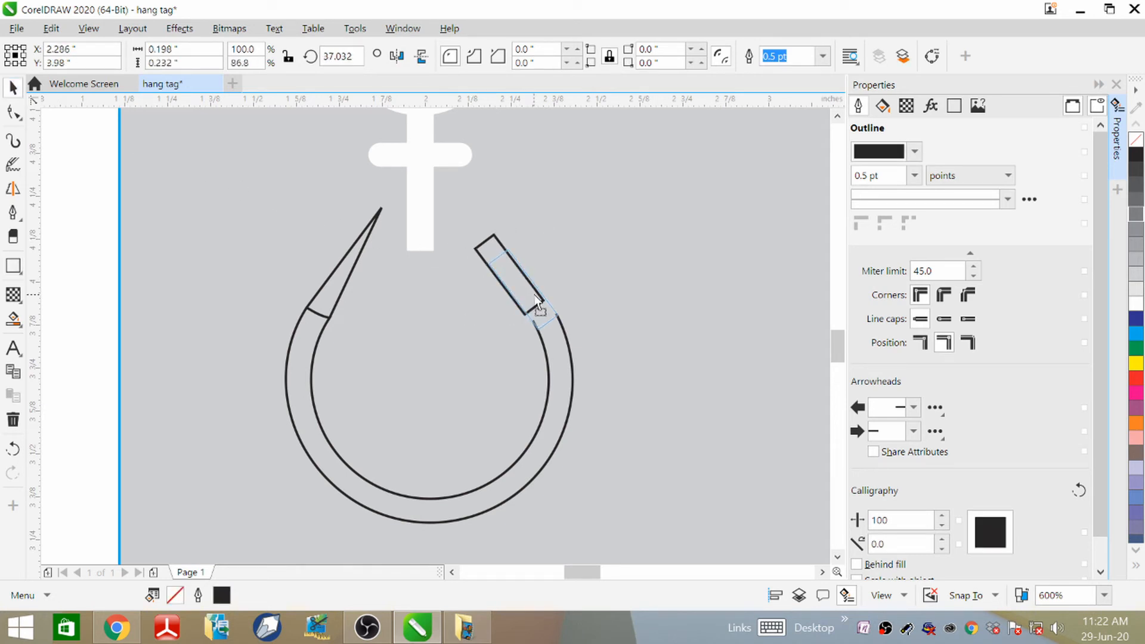
left_click_drag(535, 296, 539, 299)
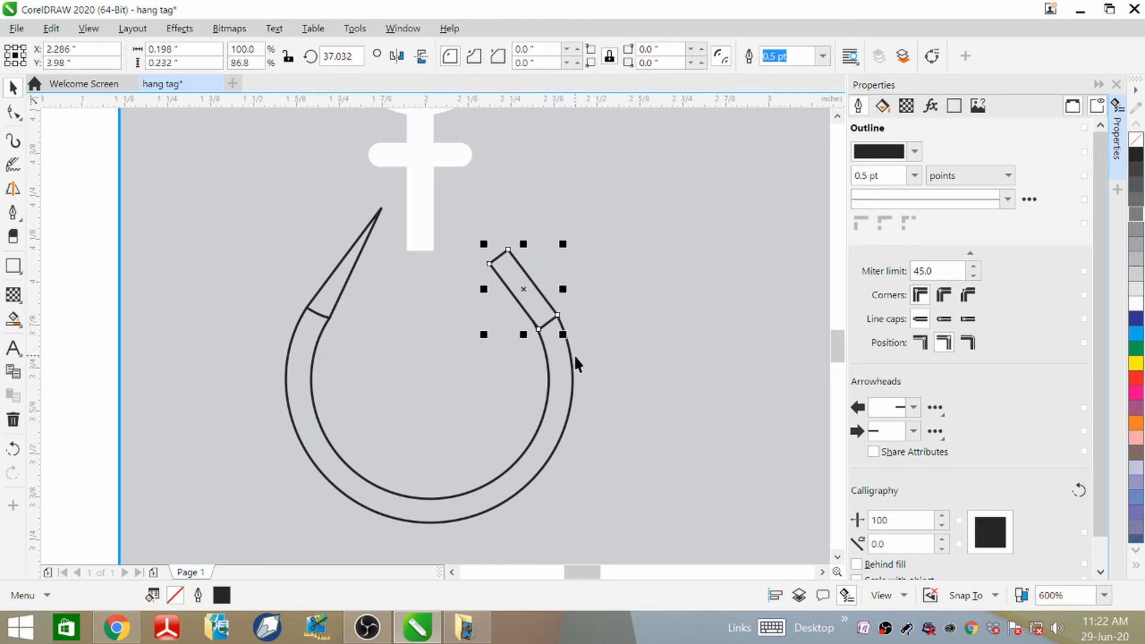
scroll(574, 353, "up", 2)
scroll(576, 346, "down", 2)
left_click(623, 334)
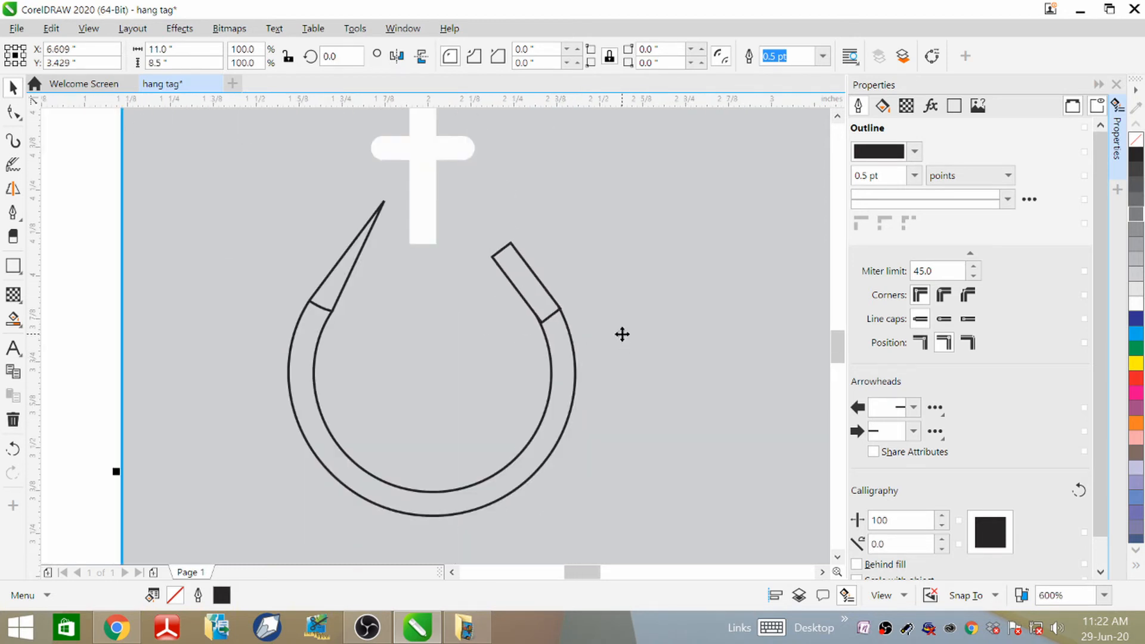
- Combine the tilted rectangle with the hook curve into one object
left_click(578, 382)
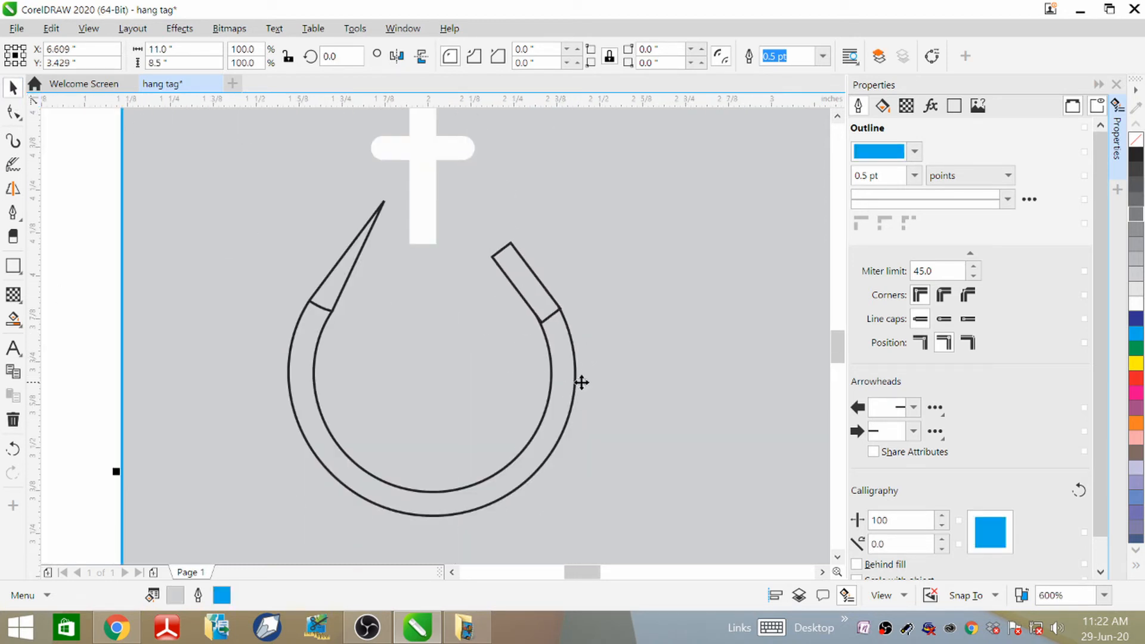
left_click(574, 379)
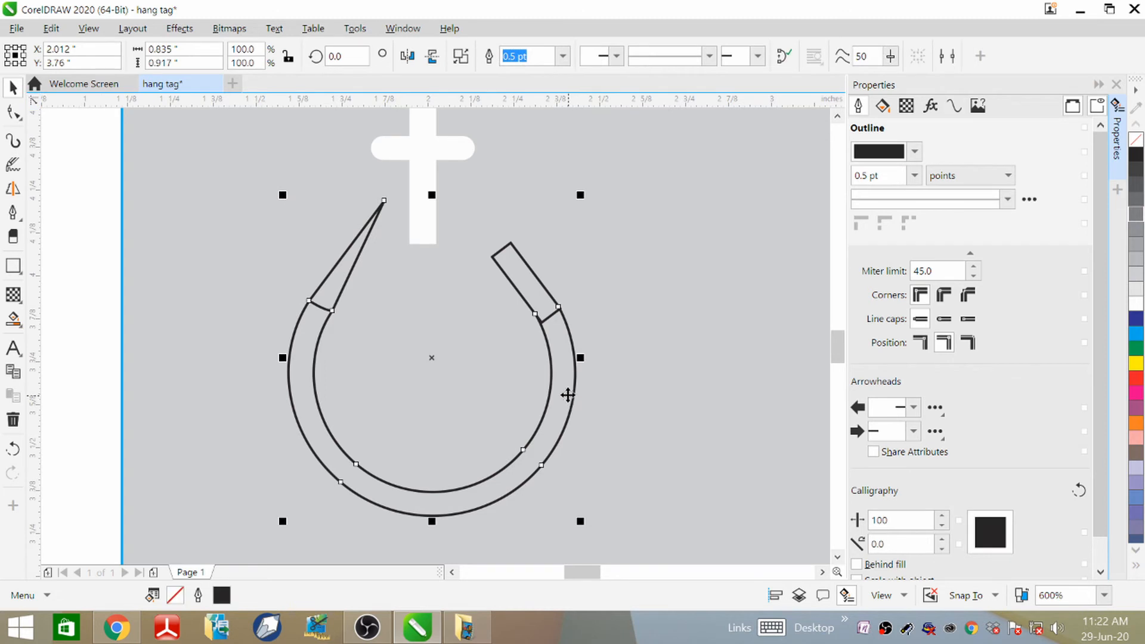
left_click(524, 301, "shift")
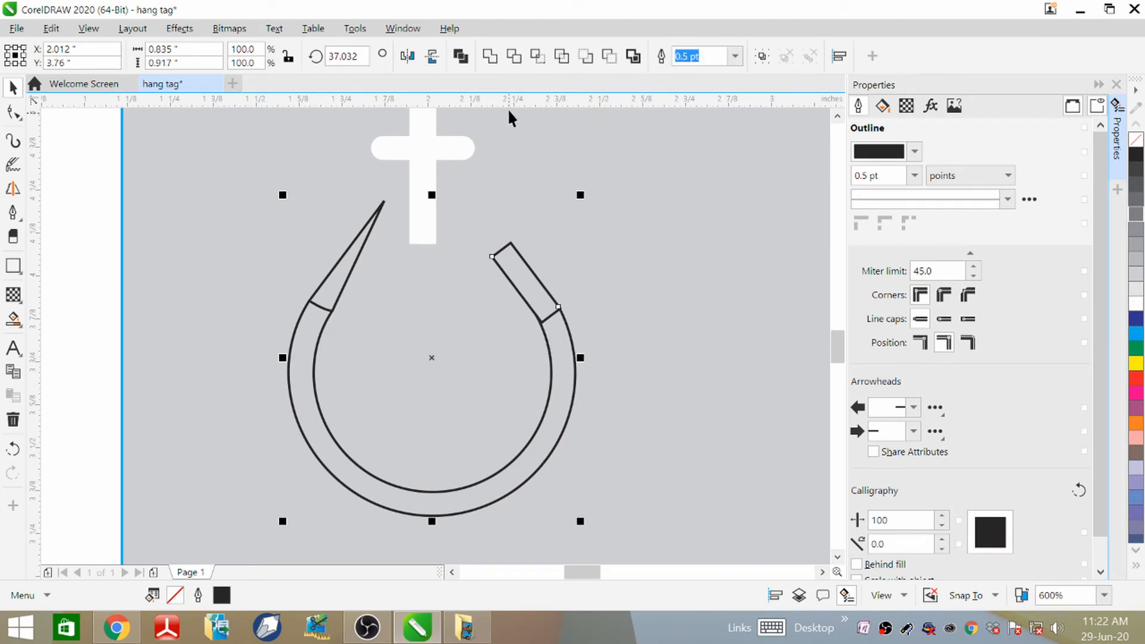
left_click(599, 297)
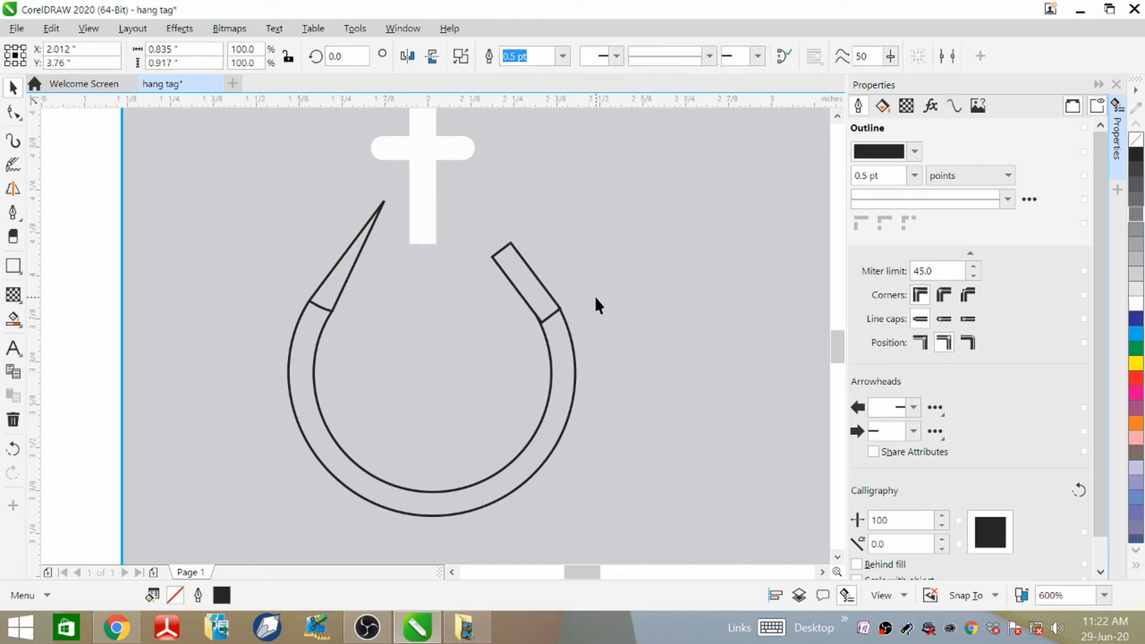
- Join the nodes where the inner arc meets the rectangle's lower corner
left_click(14, 112)
left_click(555, 330)
scroll(552, 328, "up", 3)
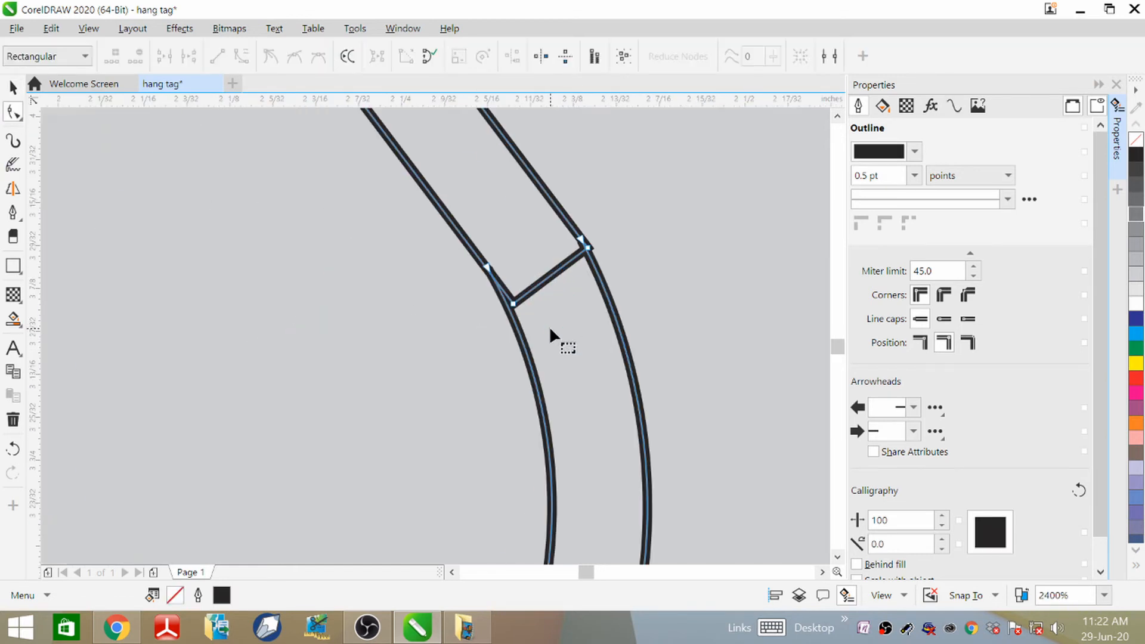
left_click_drag(512, 301, 513, 303)
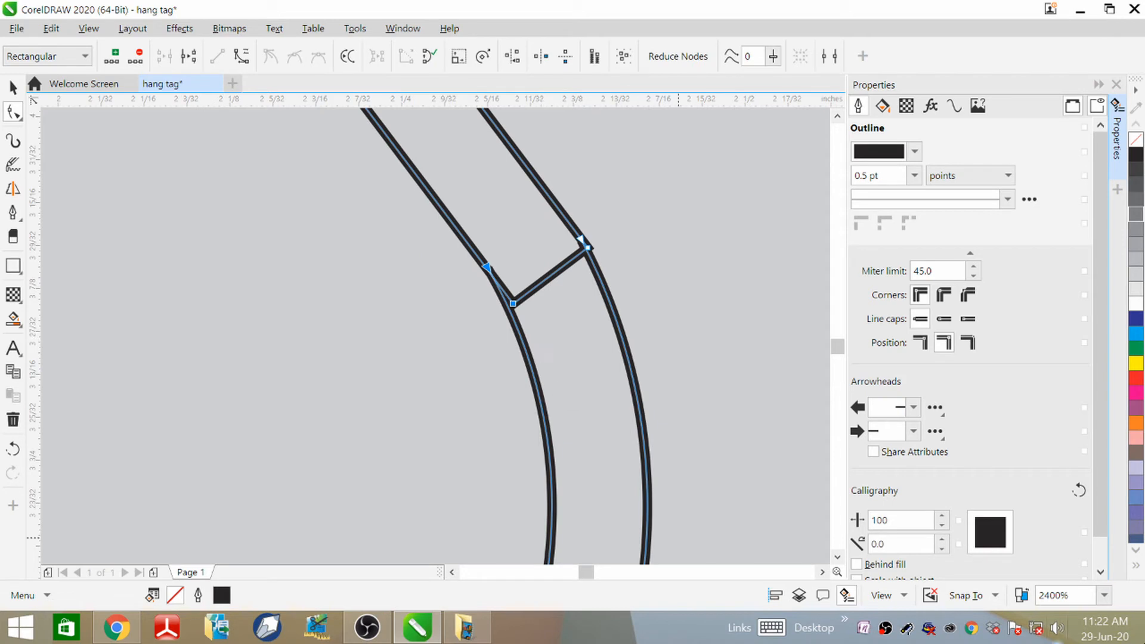
left_click(190, 57)
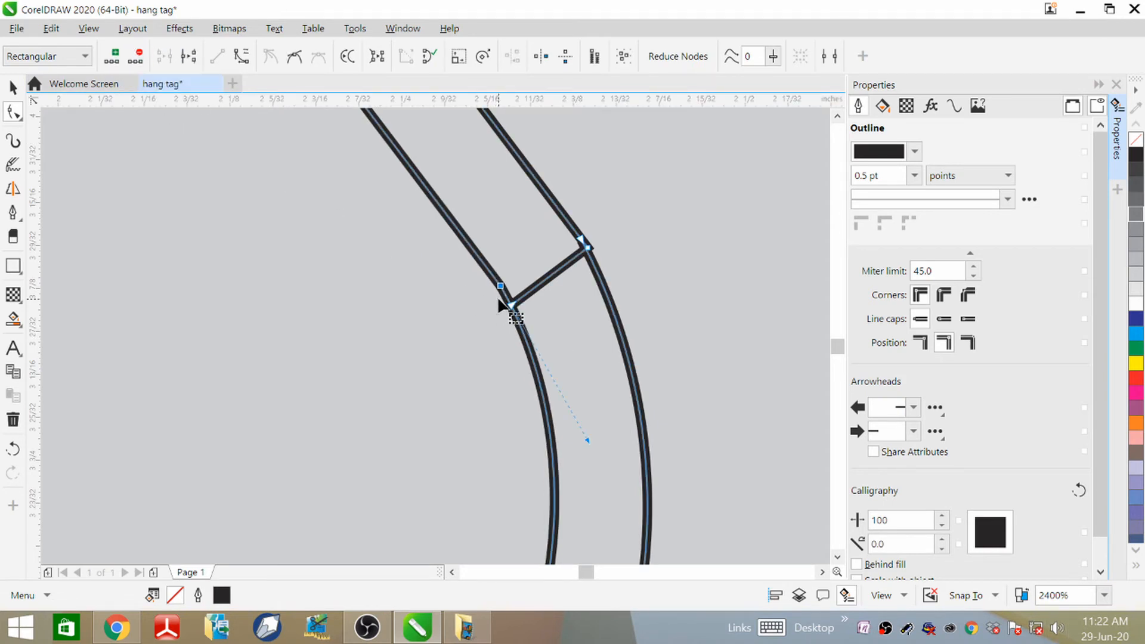
- Join the nodes where the outer arc meets the rectangle's lower corner and deselect the curve
scroll(495, 299, "down", 1)
left_click_drag(548, 277, 525, 251)
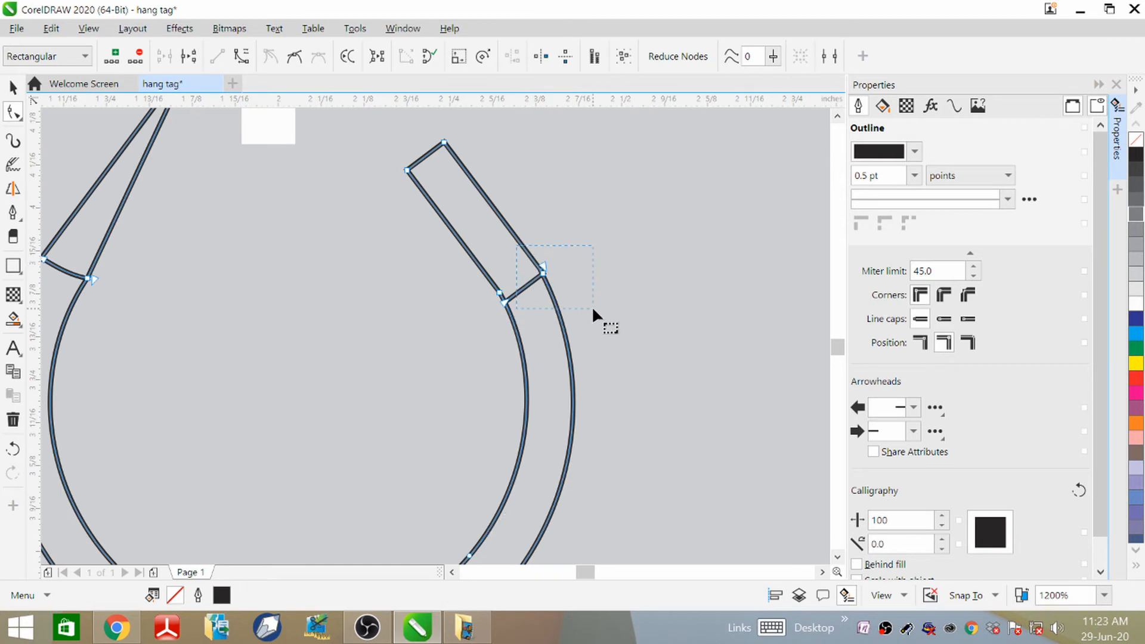
left_click(189, 57)
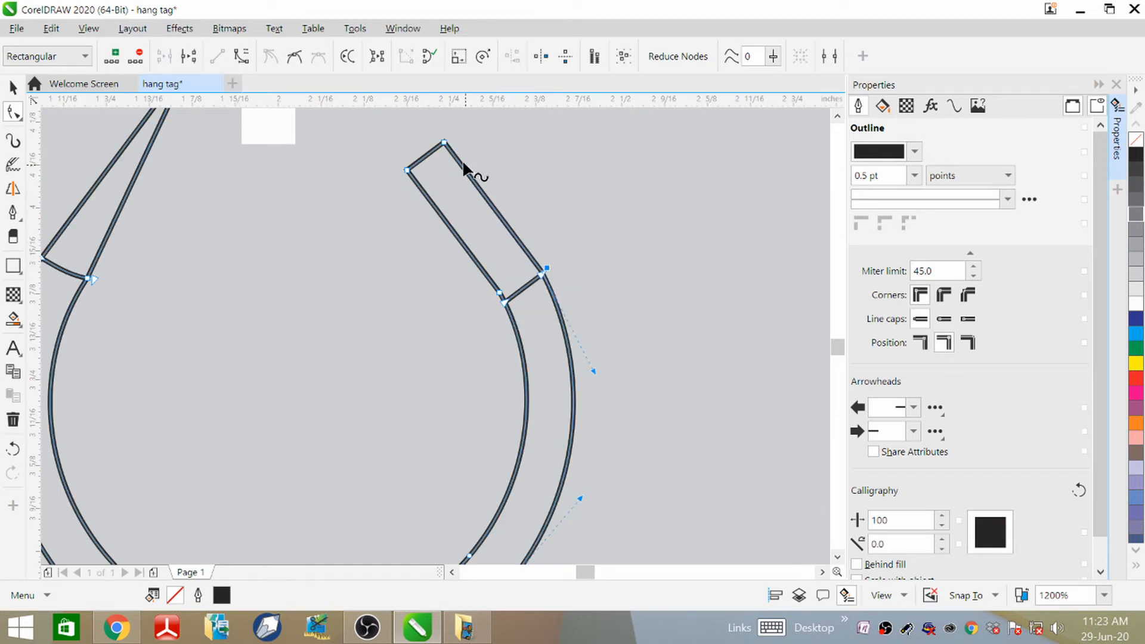
left_click(572, 233)
scroll(604, 289, "down", 2)
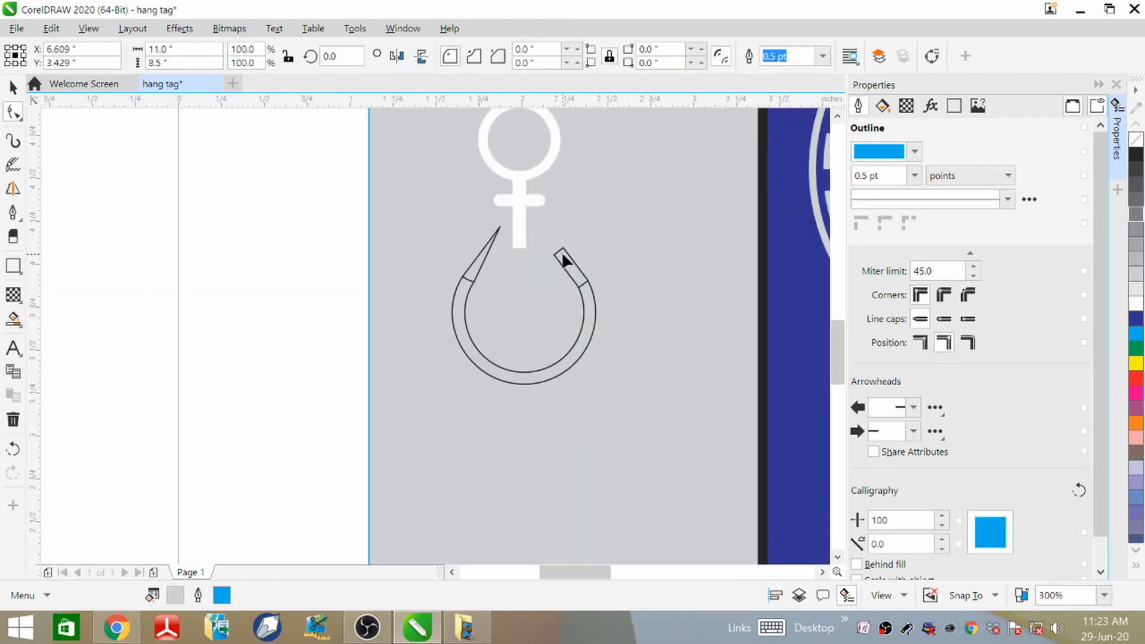
- Draw a small upright rectangle about 0.036 by 0.101 inches beside the hook's open end and rotate it about 36° parallel to that end
scroll(489, 247, "up", 1)
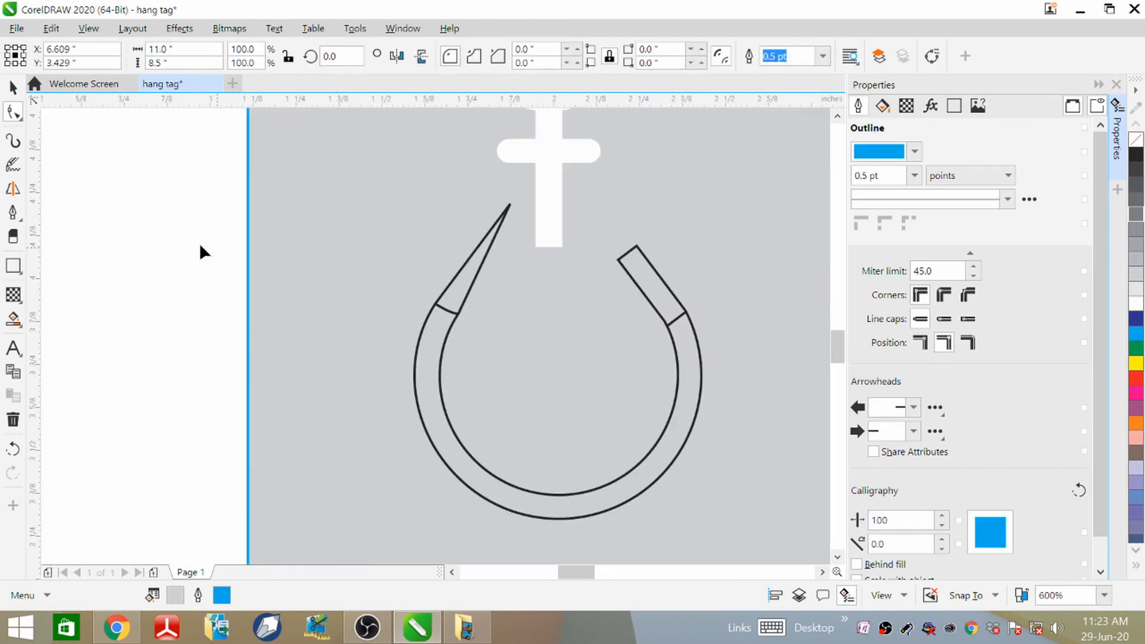
left_click(13, 265)
left_click_drag(658, 218, 673, 253)
left_click(666, 234)
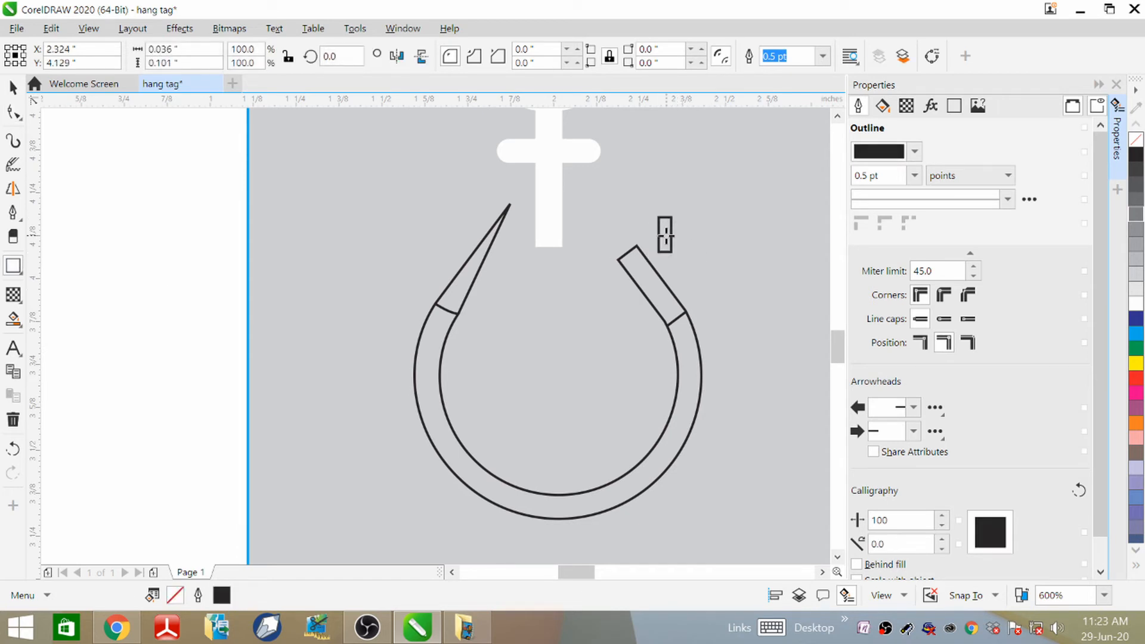
left_click_drag(676, 211, 660, 208)
scroll(687, 237, "up", 1)
left_click(466, 160)
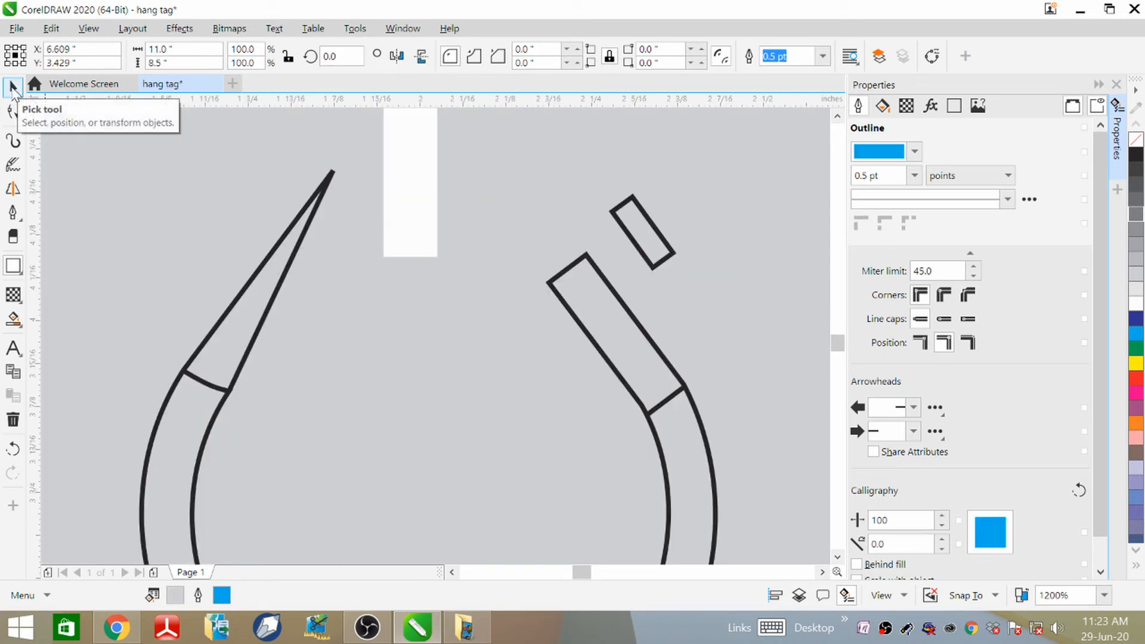
- Move the small tilted rectangle inside the hook's straight end and fine-tune its rotation to about 37.3°
left_click_drag(657, 243, 610, 324)
left_click(670, 176)
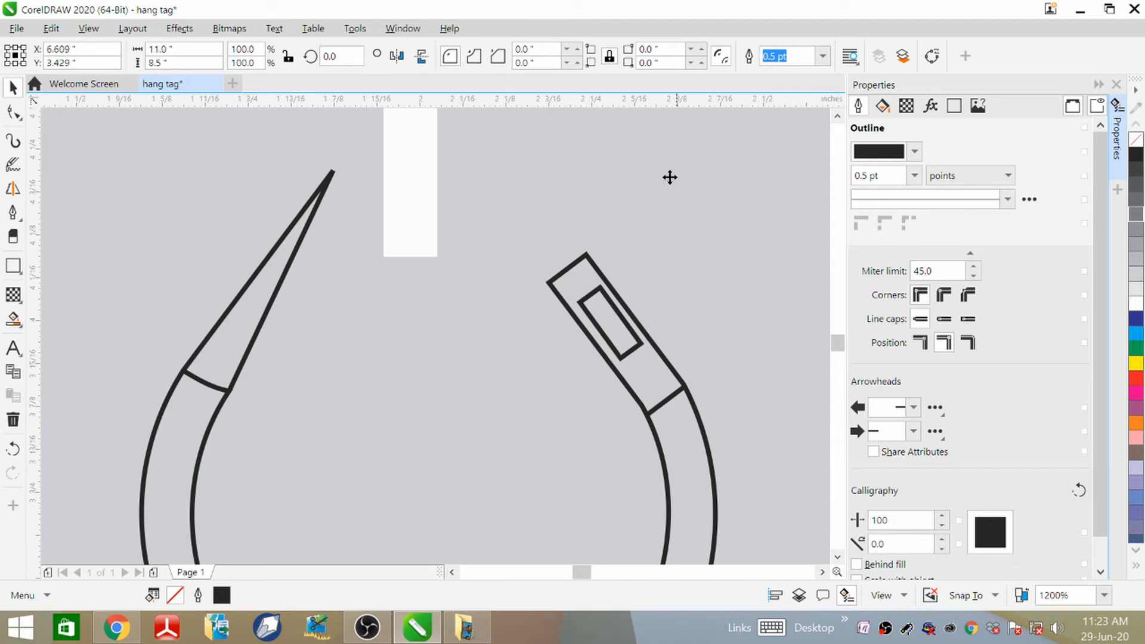
left_click(609, 333)
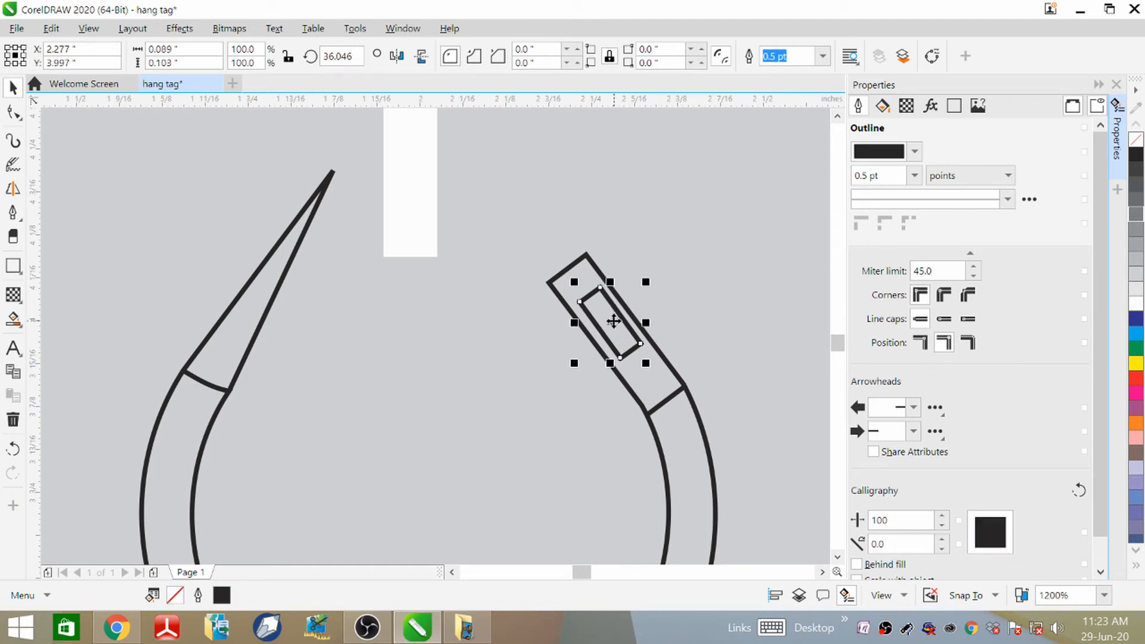
left_click(614, 321)
left_click_drag(645, 280, 655, 281)
left_click(691, 308)
left_click(678, 374)
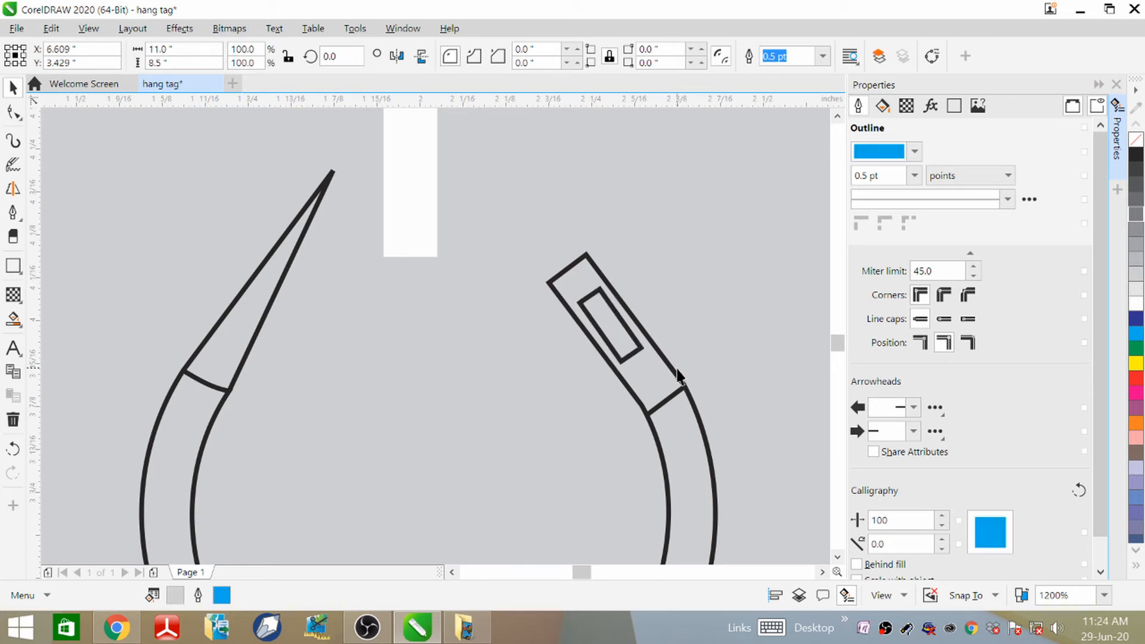
left_click(633, 352)
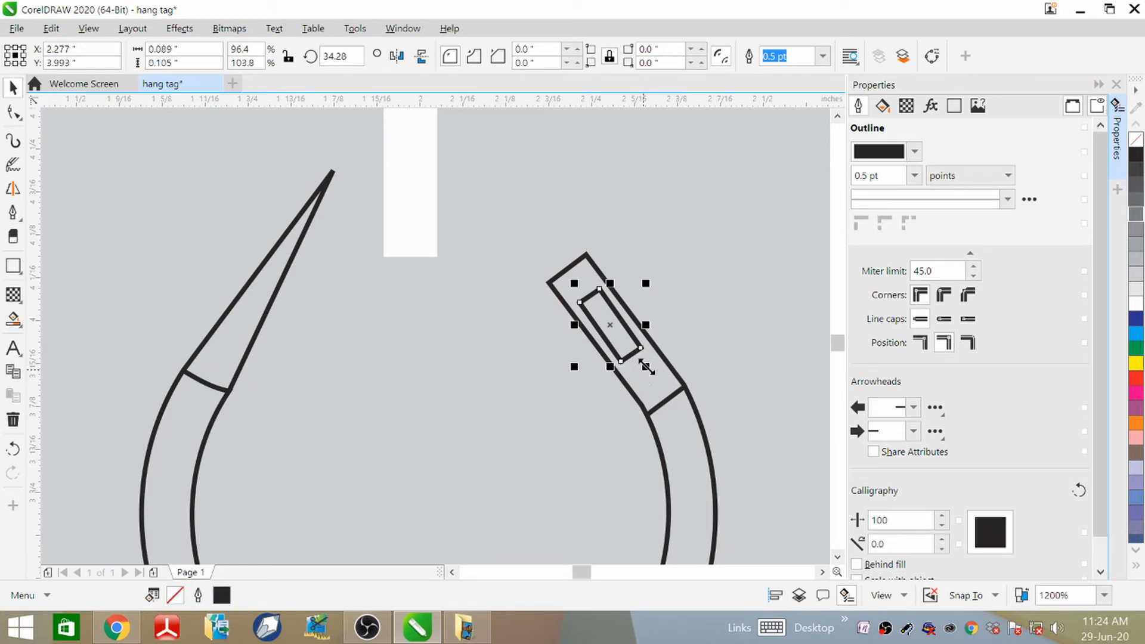
left_click(604, 332)
left_click_drag(650, 276, 655, 276)
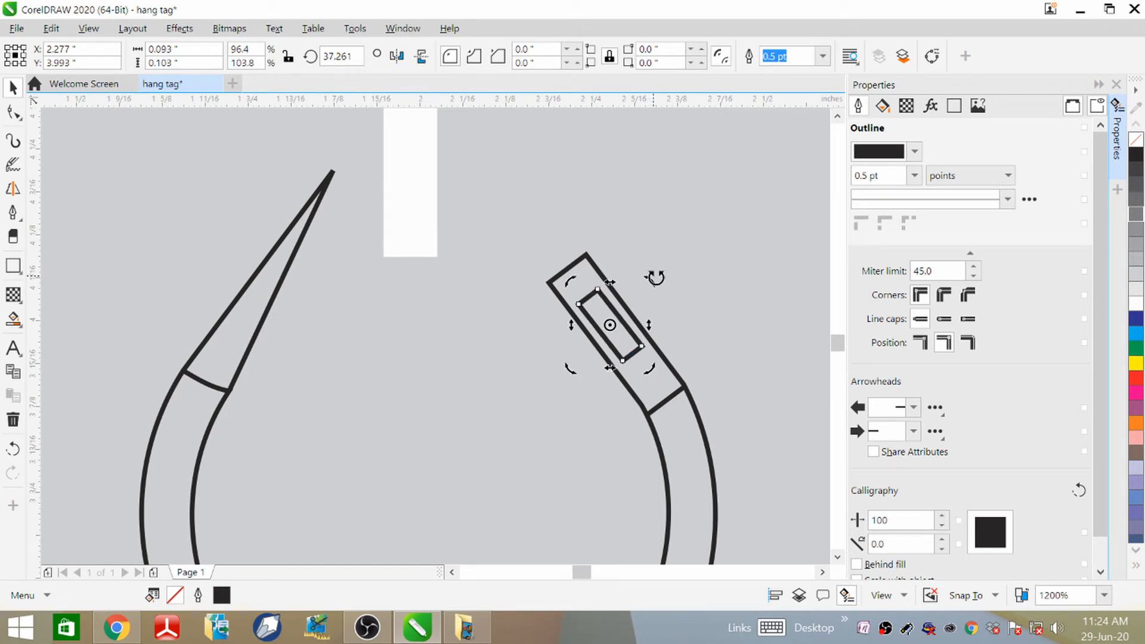
left_click(685, 286)
scroll(590, 268, "down", 2)
scroll(602, 250, "up", 2)
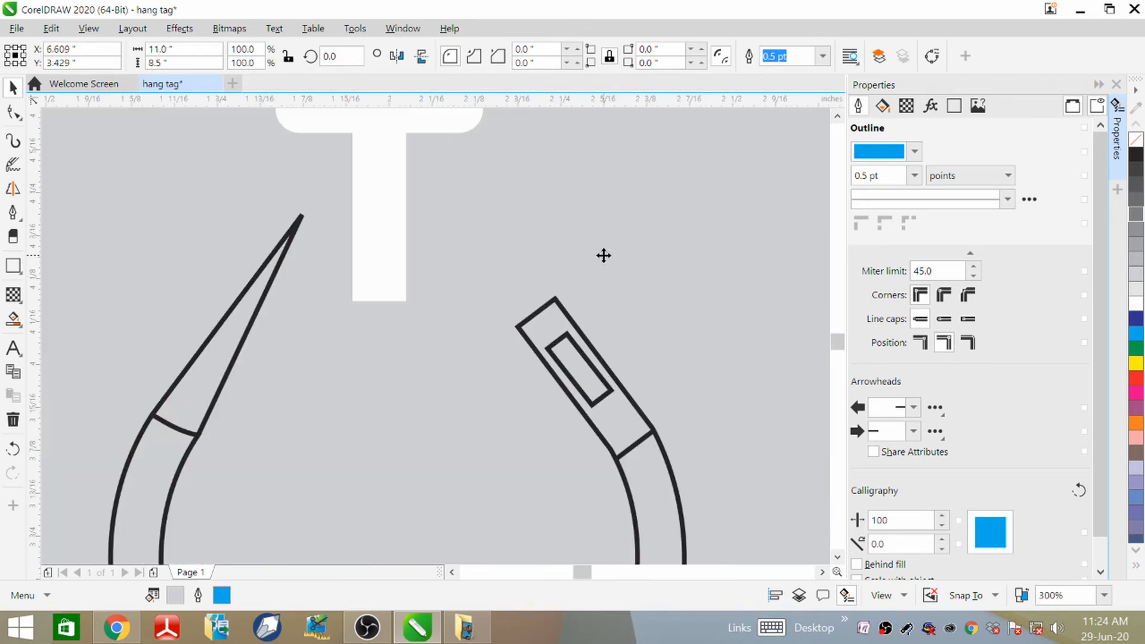
scroll(623, 191, "down", 1)
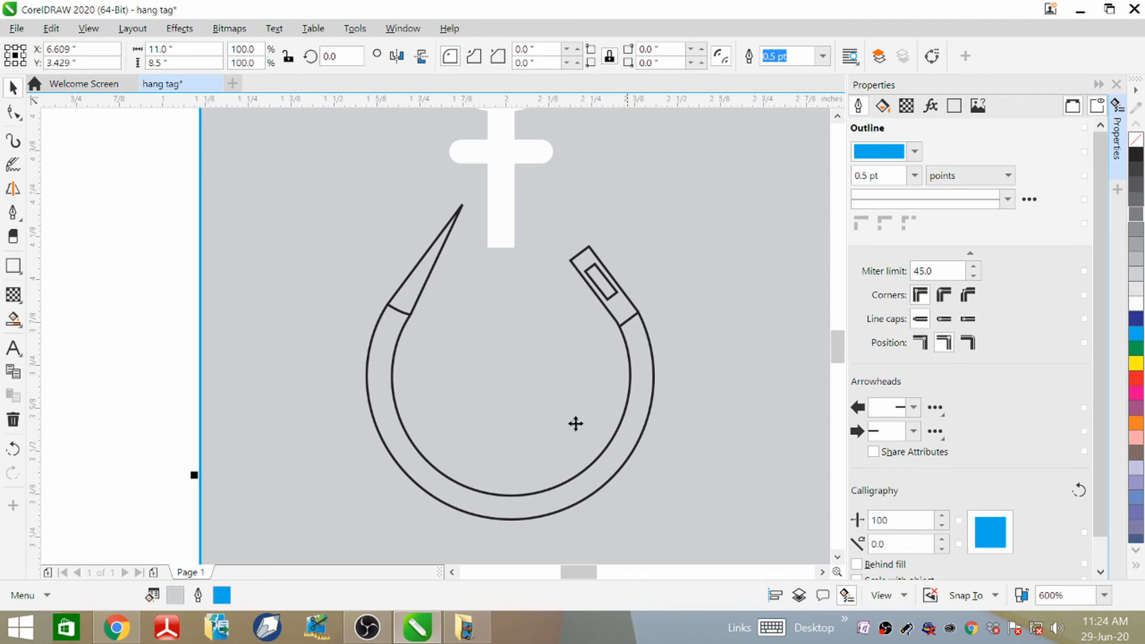
left_click(14, 319)
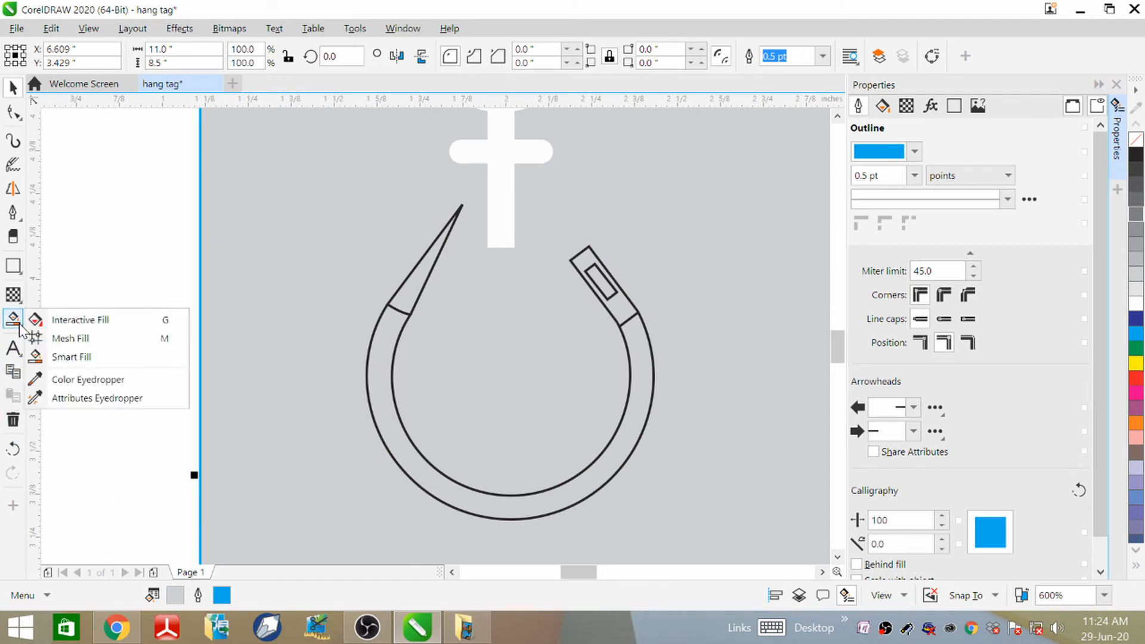
left_click(72, 357)
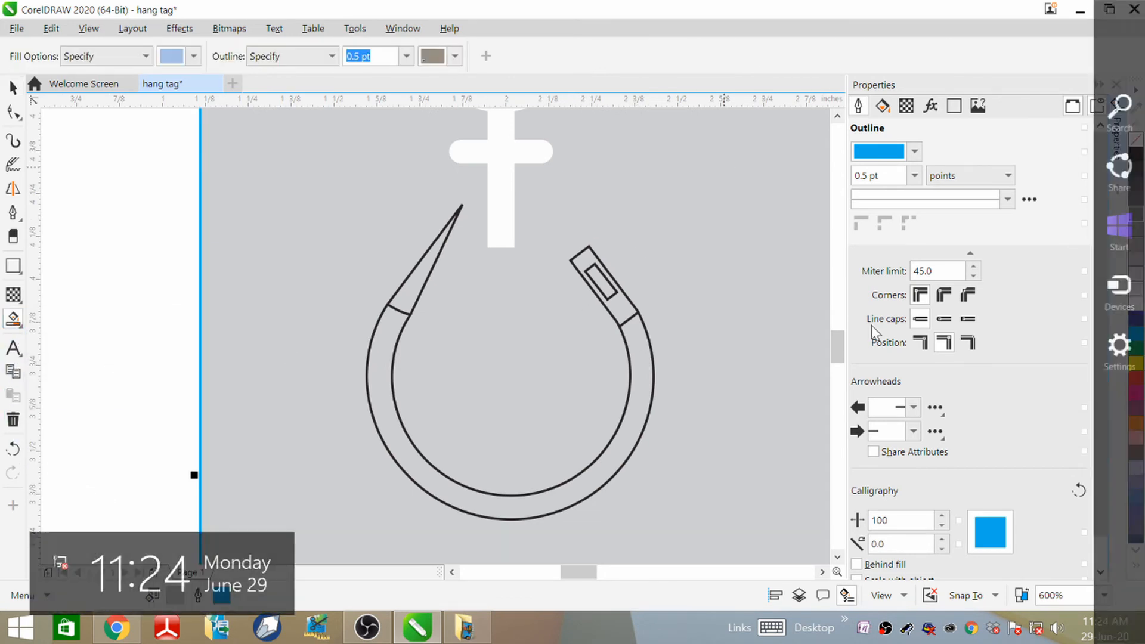
left_click(1137, 236)
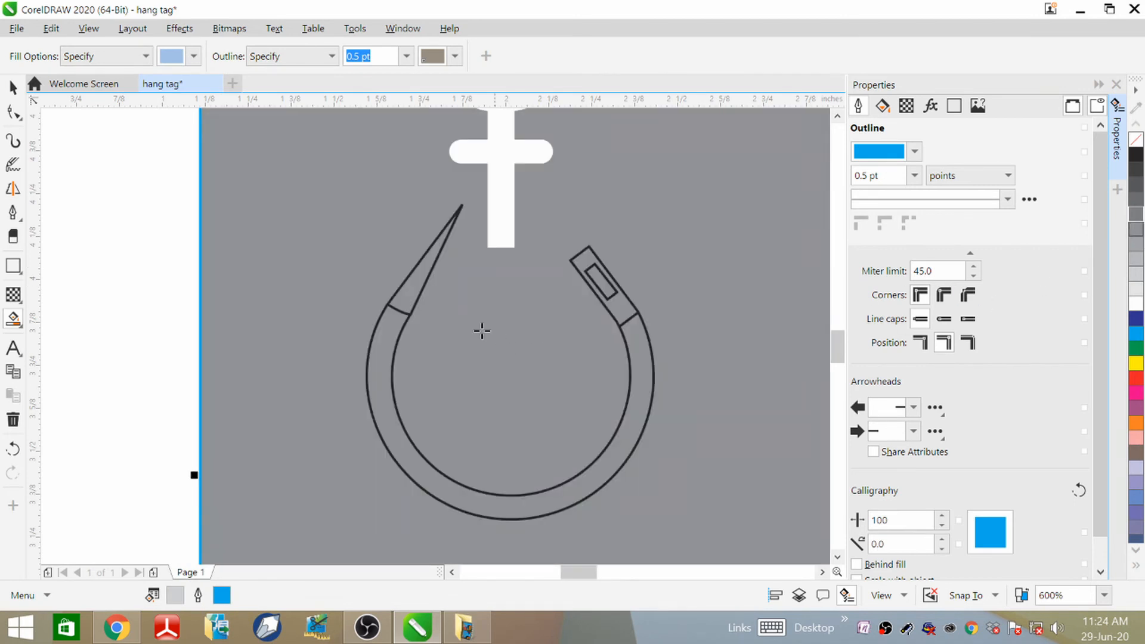
key("ctrl+z")
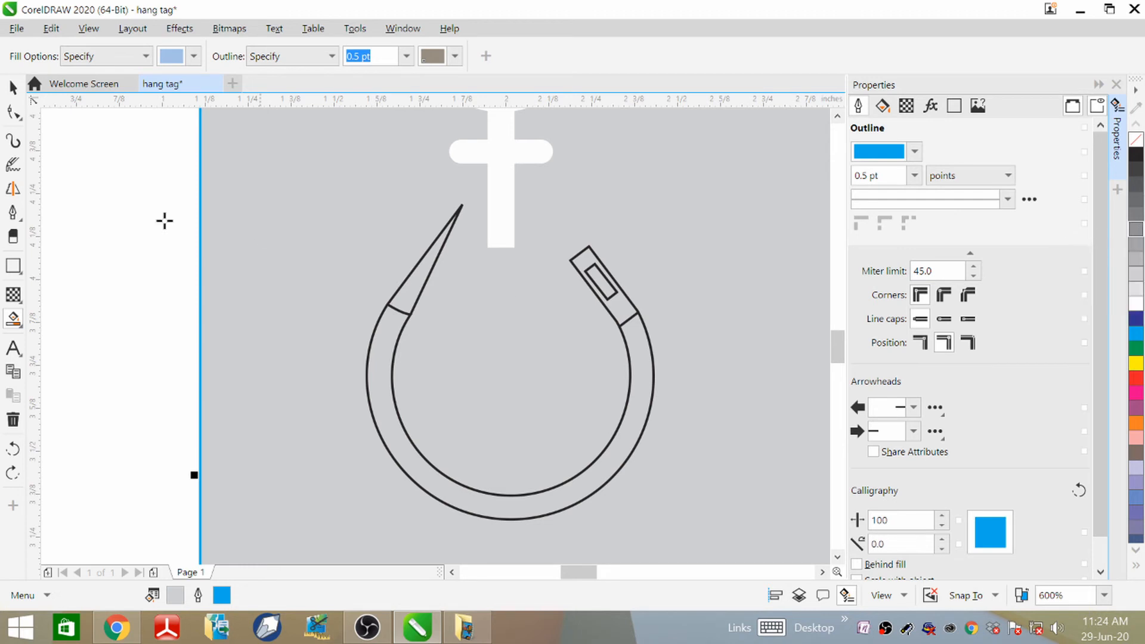
key("space")
left_click(138, 243)
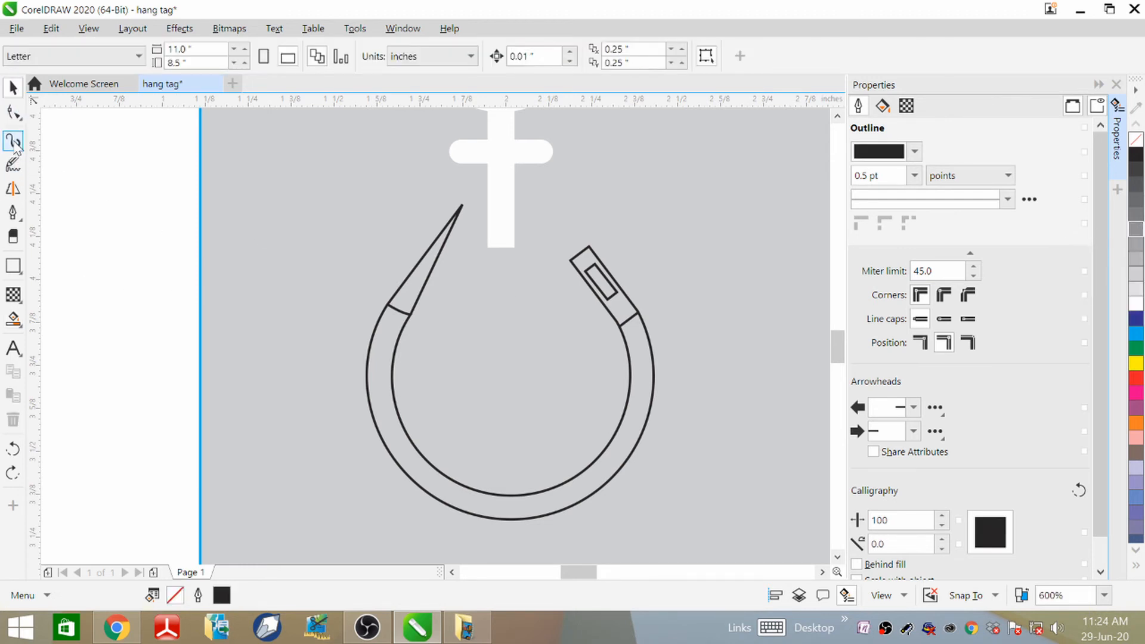
- Accept the document default change for Graphic objects and fill the hook's triangular tip with medium grey using Smart Fill
left_click(14, 319)
left_click(88, 356)
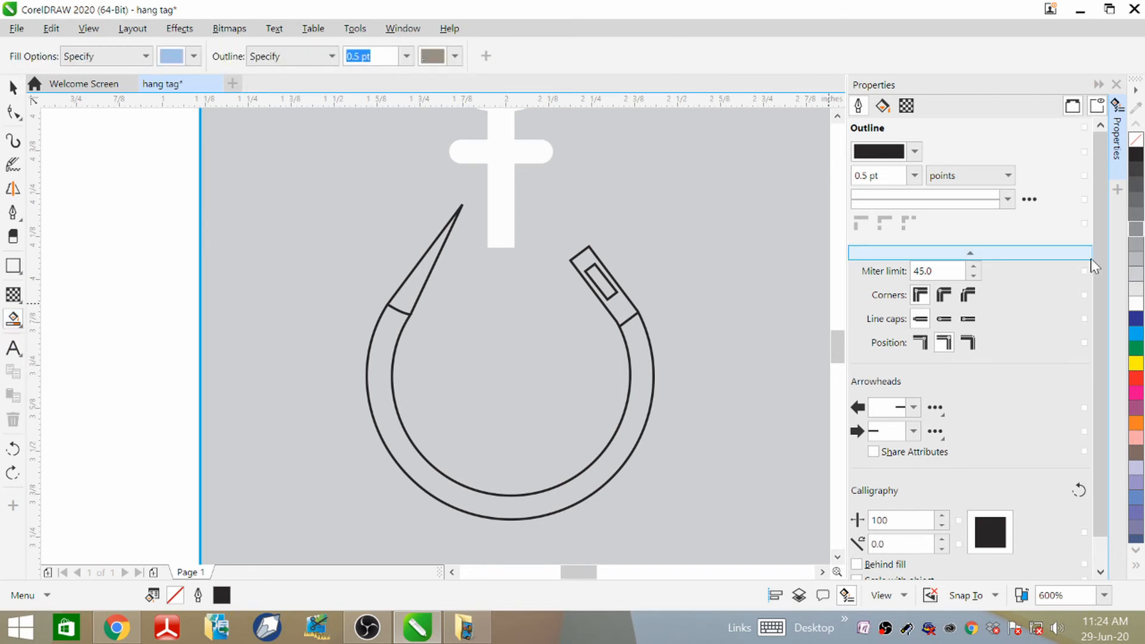
key("Return")
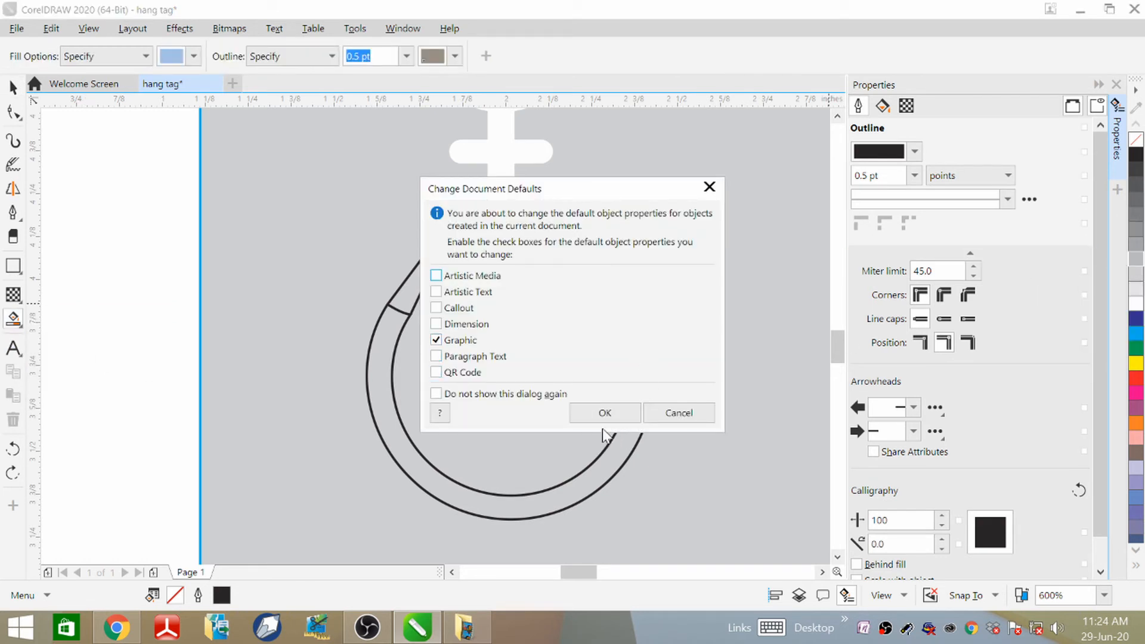
left_click(604, 413)
left_click(422, 288)
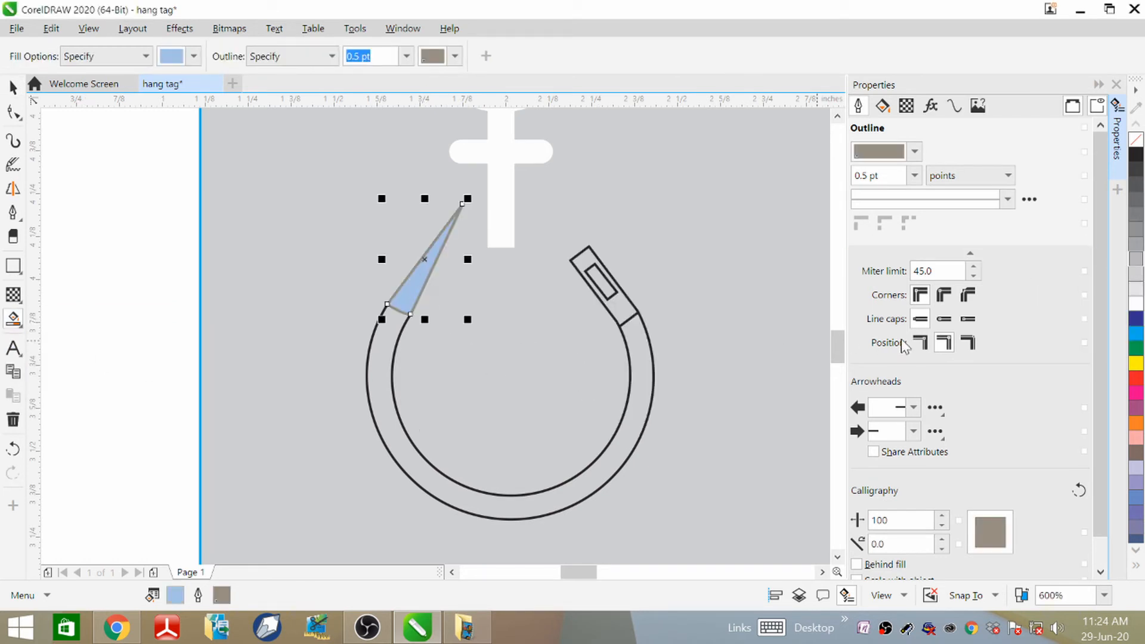
left_click(1137, 224)
- Use Smart Fill on the hook's curved band and straight end around the small rectangle, coloring it dark grey
left_click(391, 369)
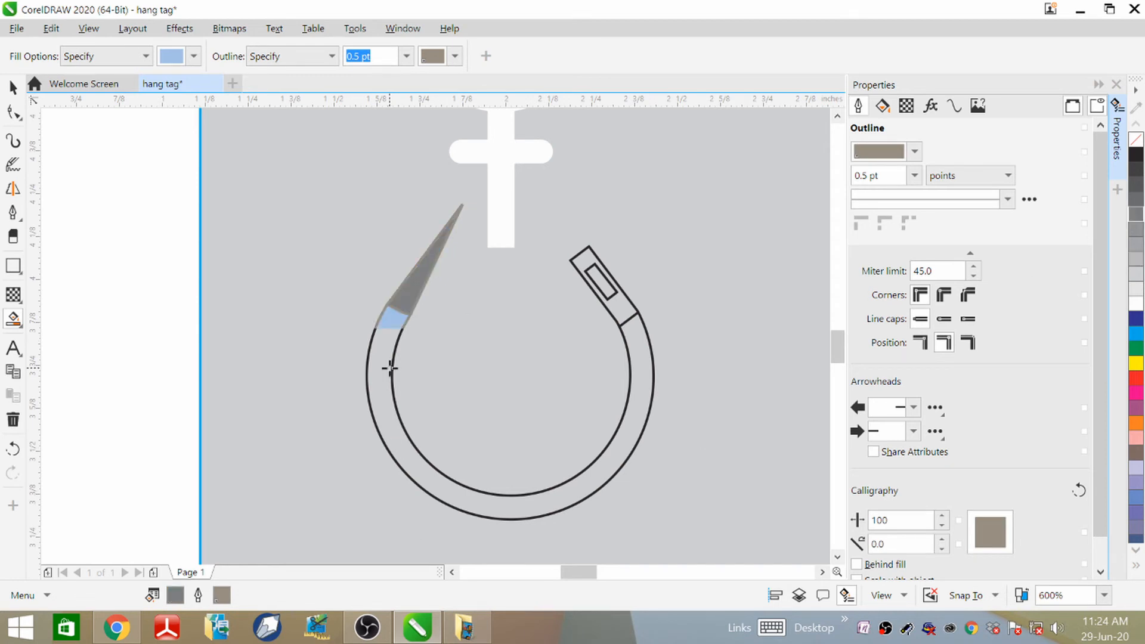
left_click(1136, 198)
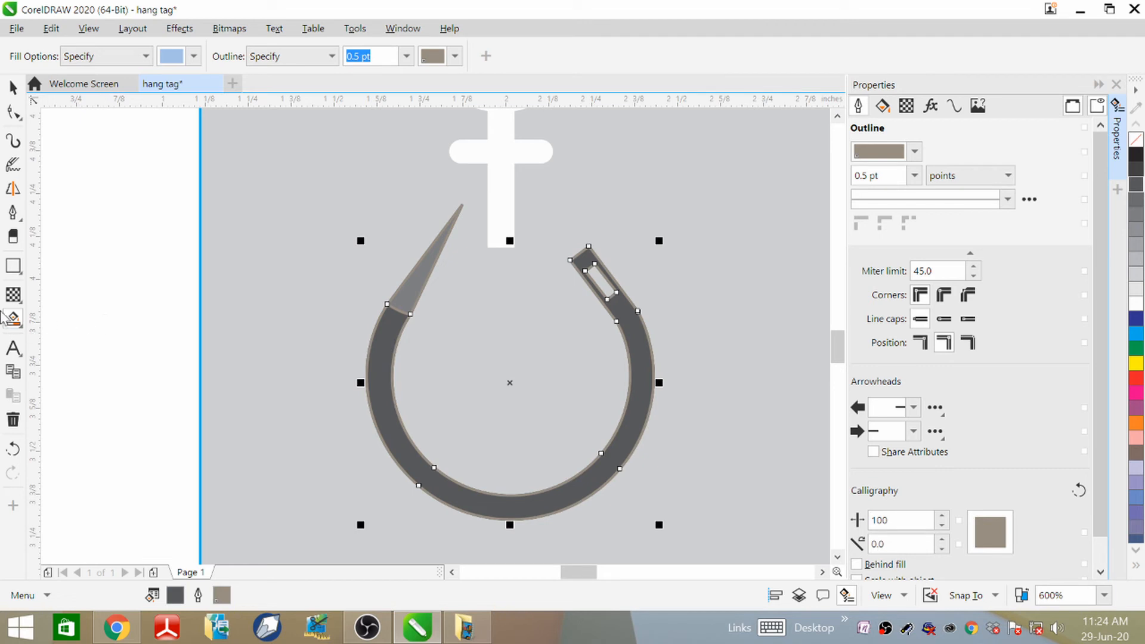
left_click(13, 89)
left_click(458, 379)
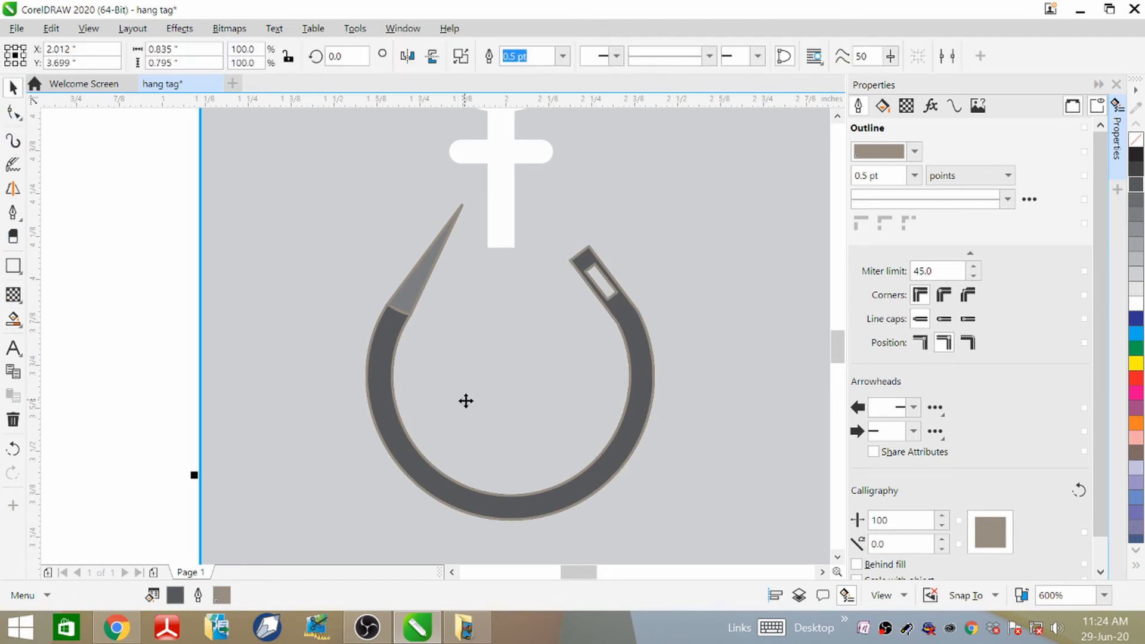
- Fill the inside of the white symbol's circle with yellow
scroll(465, 409, "down", 2)
scroll(481, 399, "up", 1)
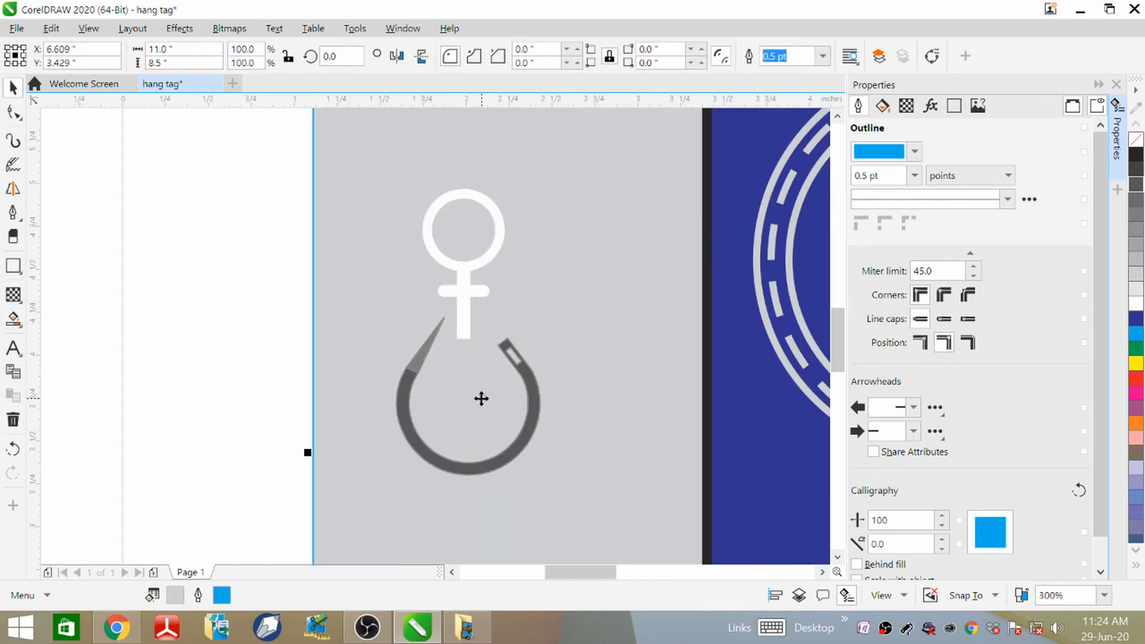
left_click(465, 269)
left_click(1137, 362)
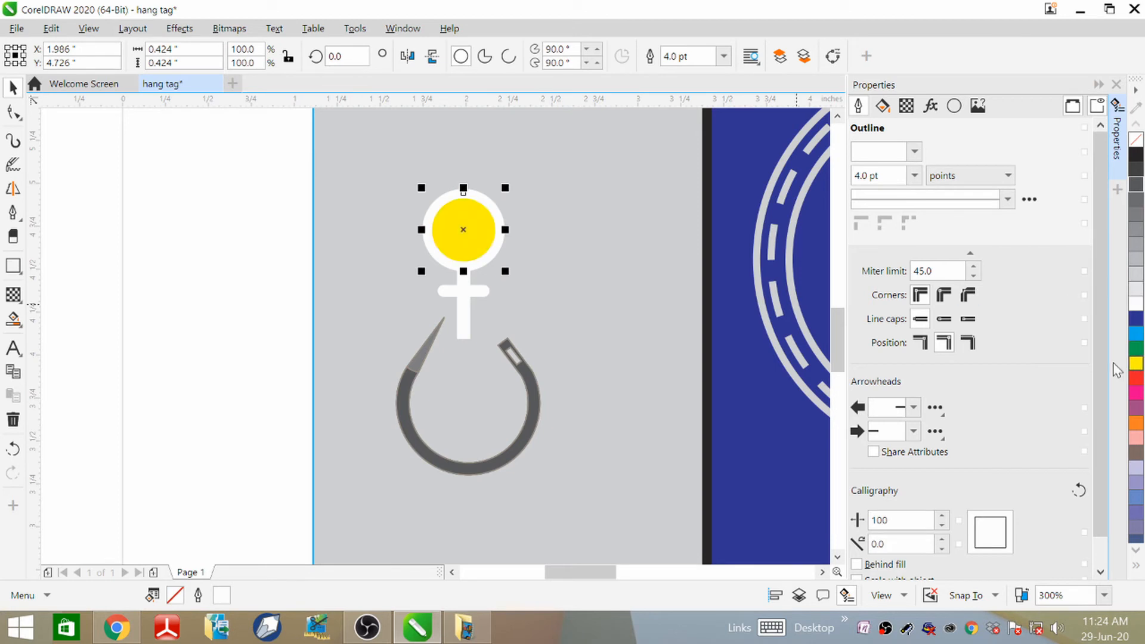
left_click(489, 460)
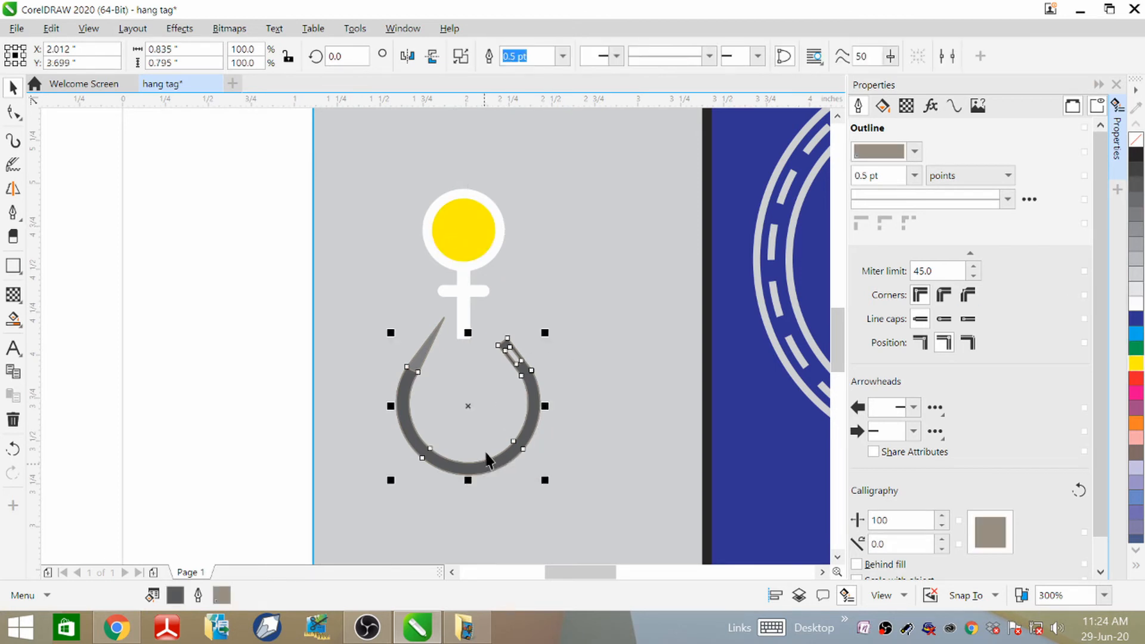
left_click_drag(471, 407, 475, 291)
key("ctrl+z")
left_click(380, 308)
left_click(269, 302)
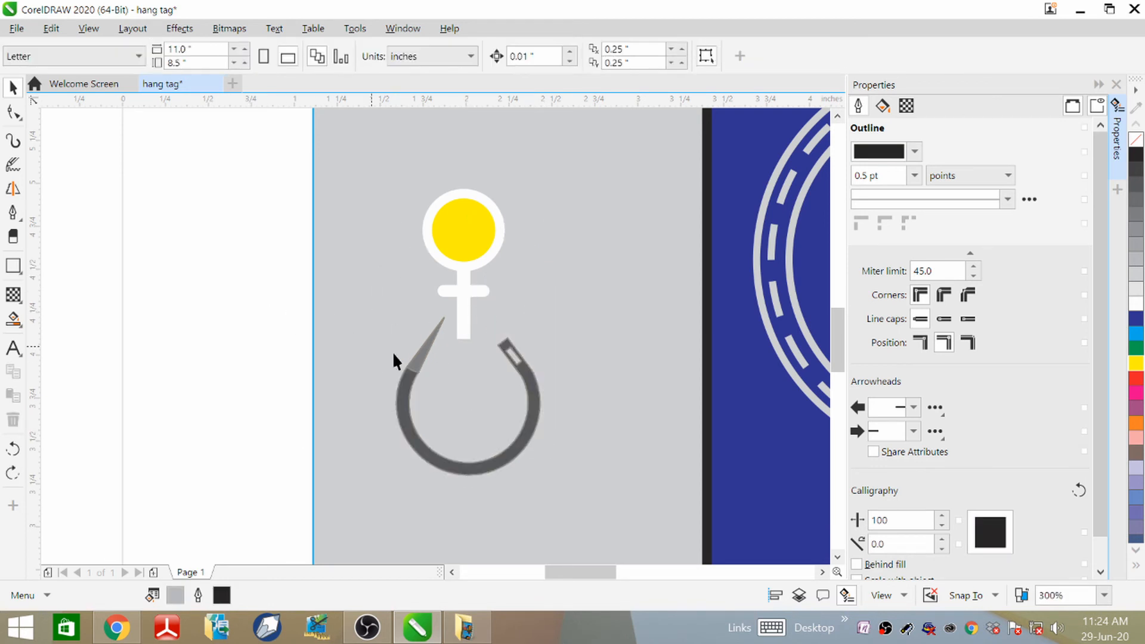
- Select the hook's filled tip and body together and move them up over the white symbol, off the black outlines
left_click_drag(399, 296, 394, 388)
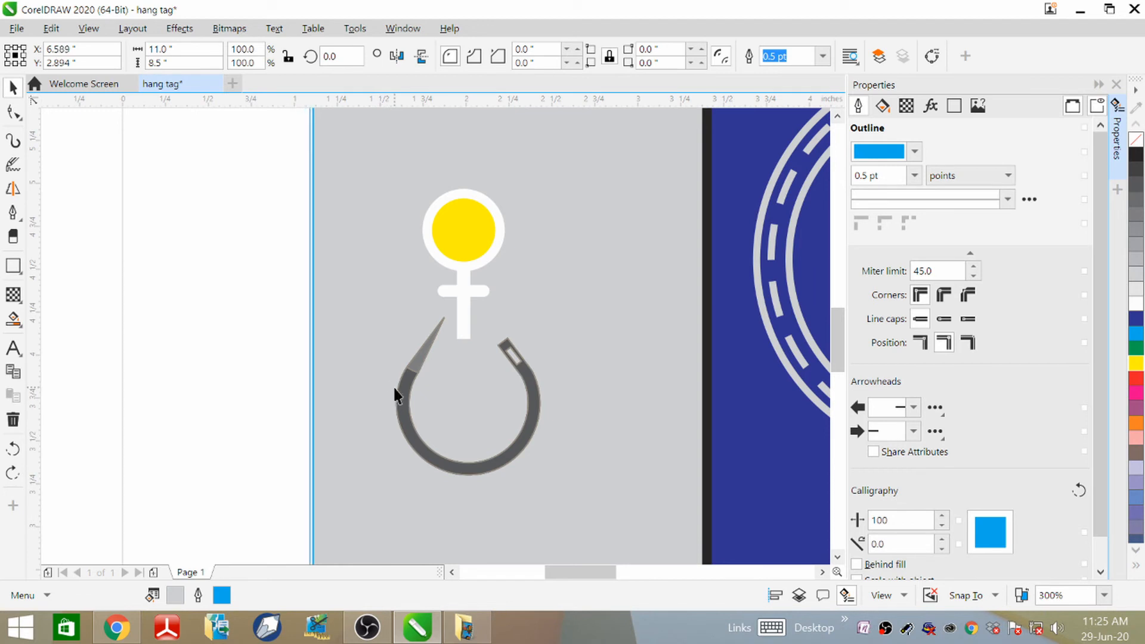
left_click(425, 357)
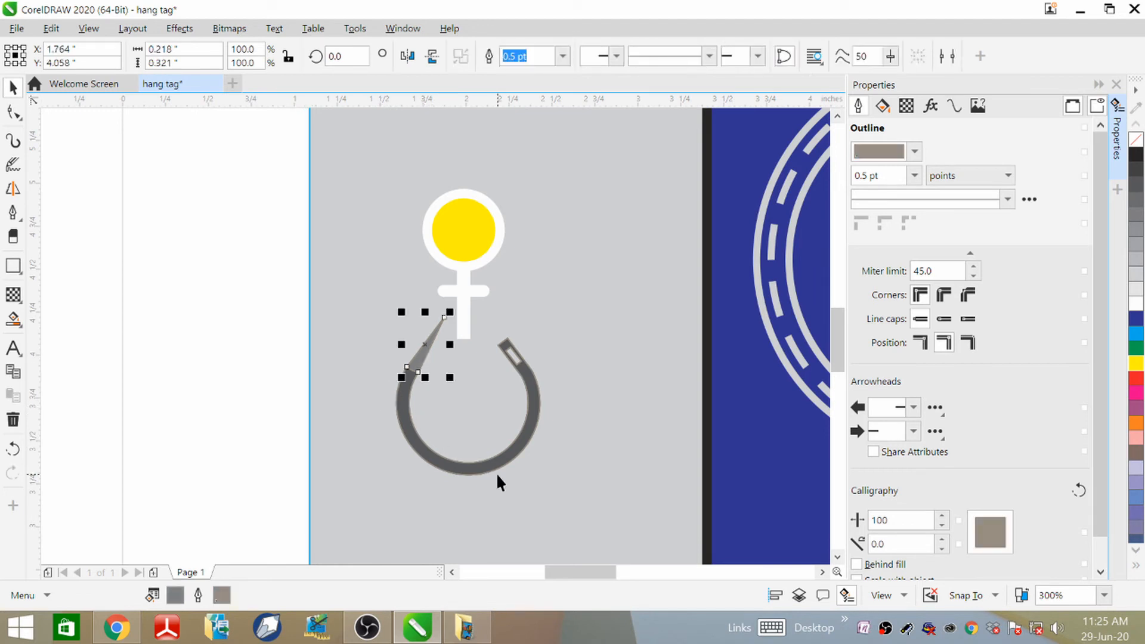
left_click(498, 462, "shift")
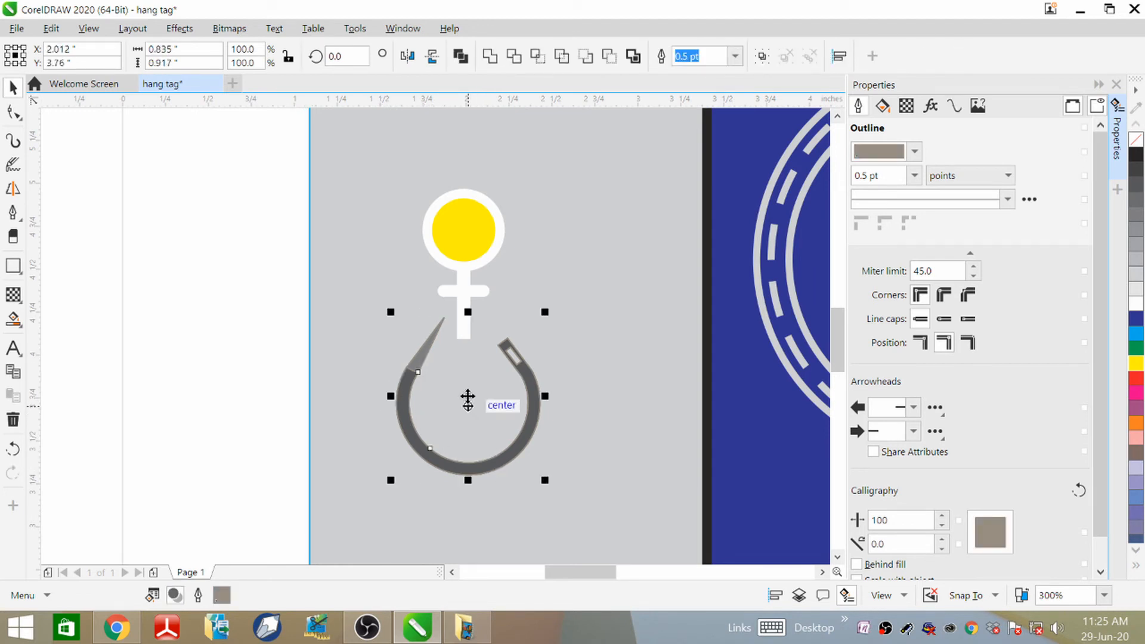
left_click_drag(468, 400, 459, 325)
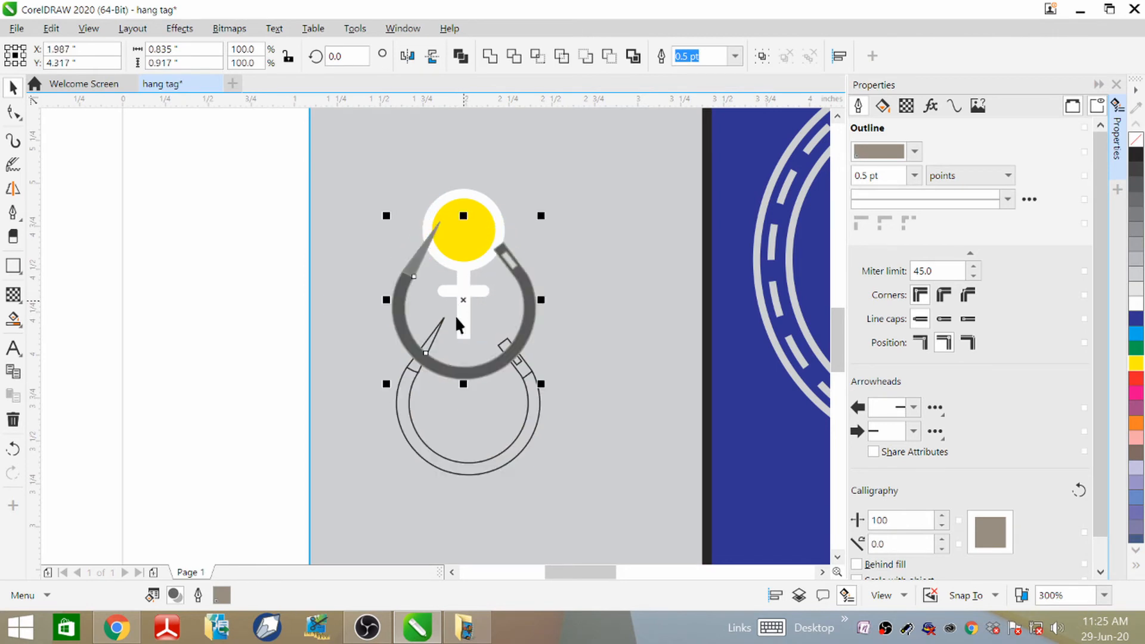
- Group the yellow-filled circle with the white symbol's horizontal crossbar
left_click(463, 227)
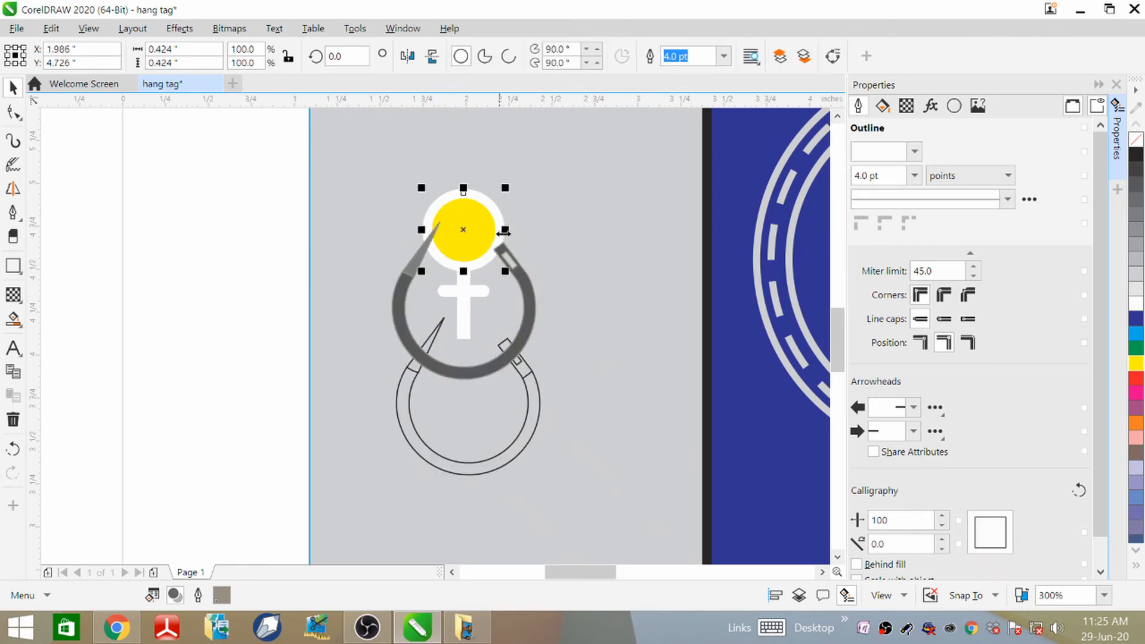
left_click(468, 305, "shift")
right_click(468, 304)
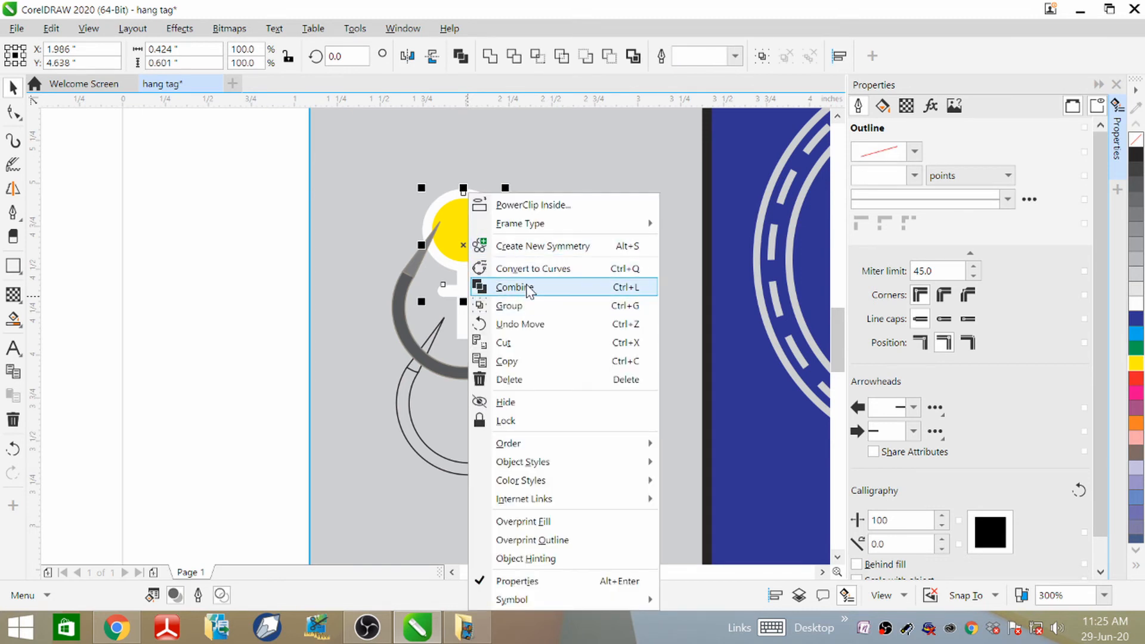
left_click(529, 305)
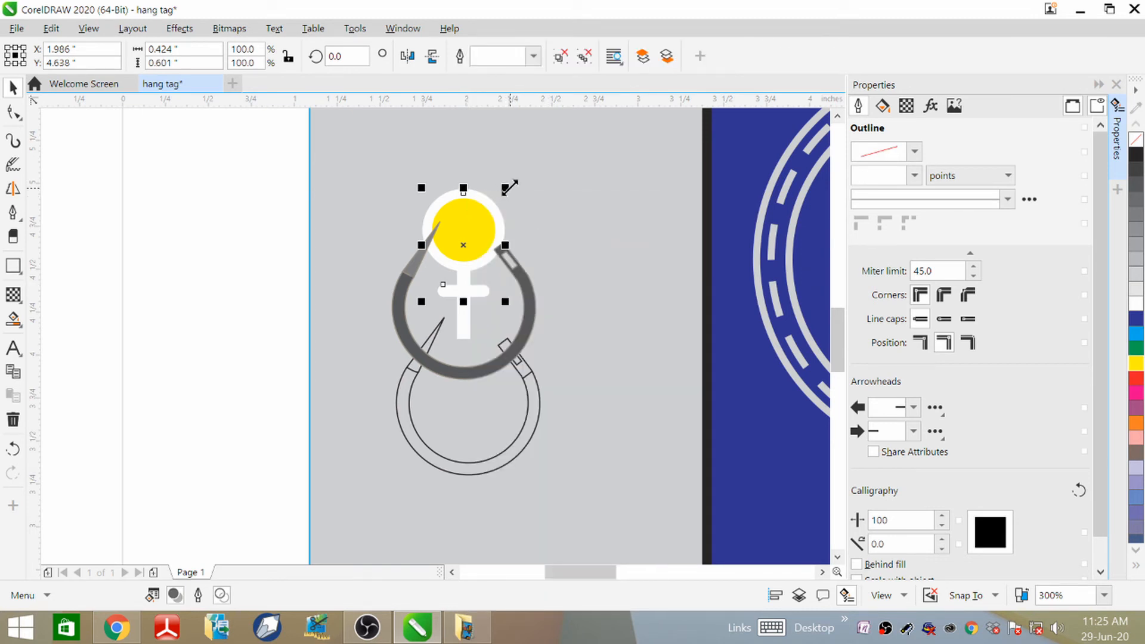
left_click_drag(509, 188, 549, 263)
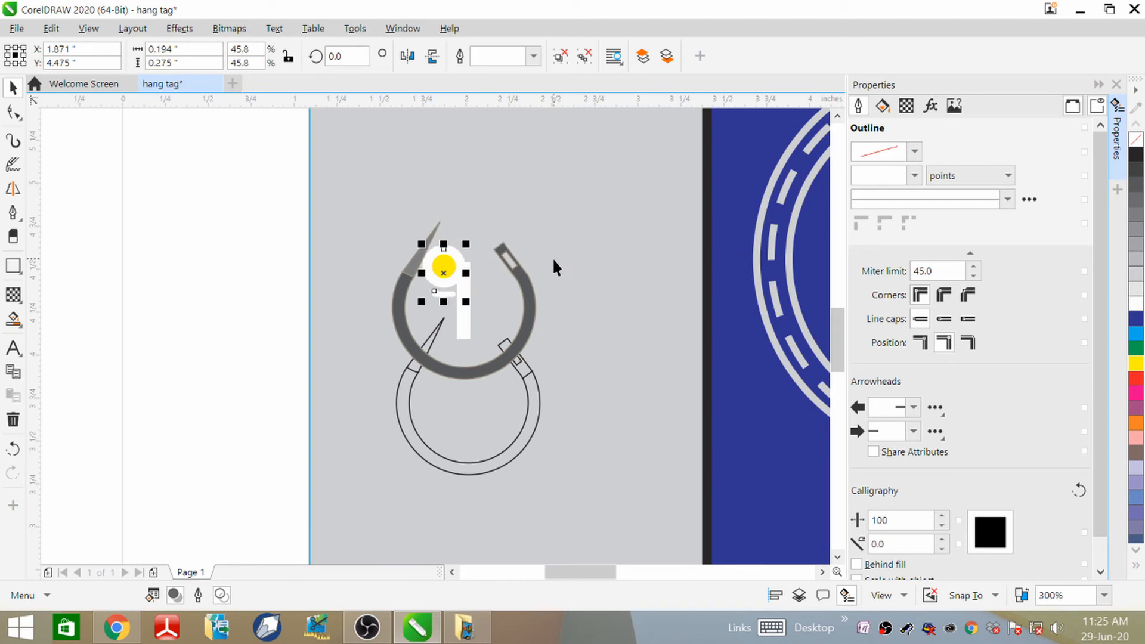
key("ctrl+z")
left_click(580, 255)
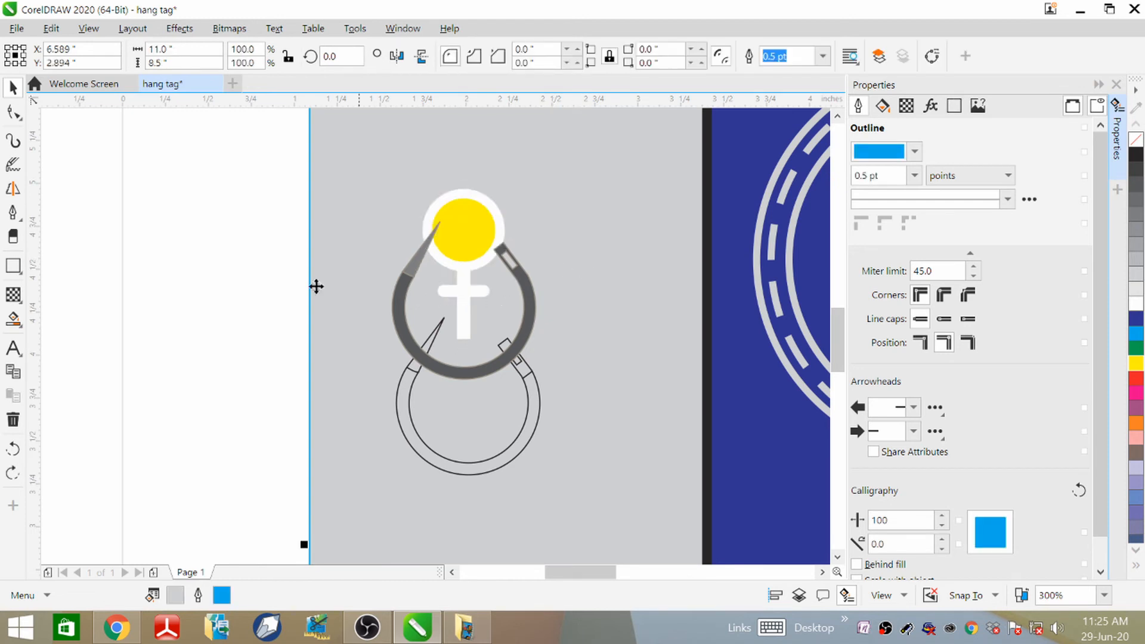
- Group the yellow-filled circle and crossbar with the white symbol's vertical stem
left_click(230, 179)
left_click(460, 247)
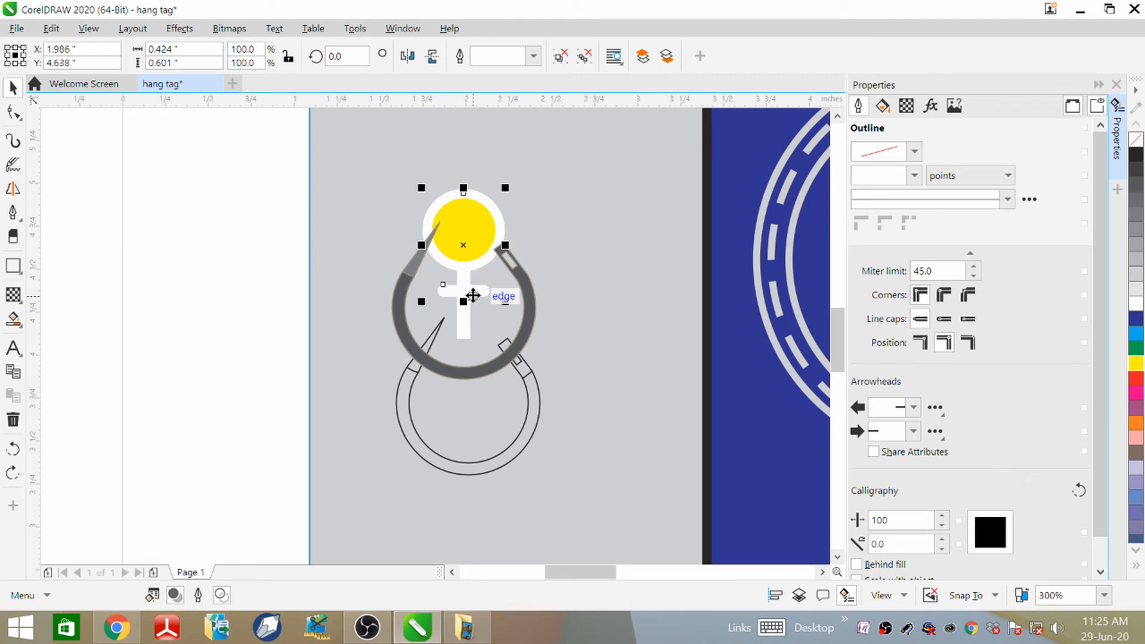
left_click(466, 324, "shift")
right_click(467, 290)
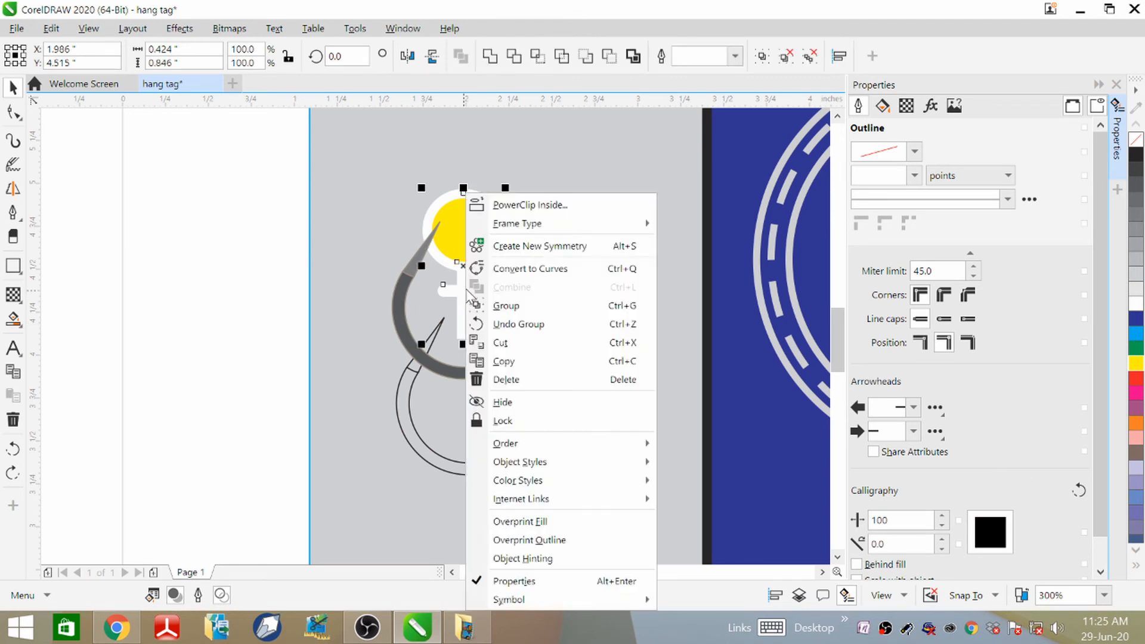
left_click(513, 304)
left_click(486, 240)
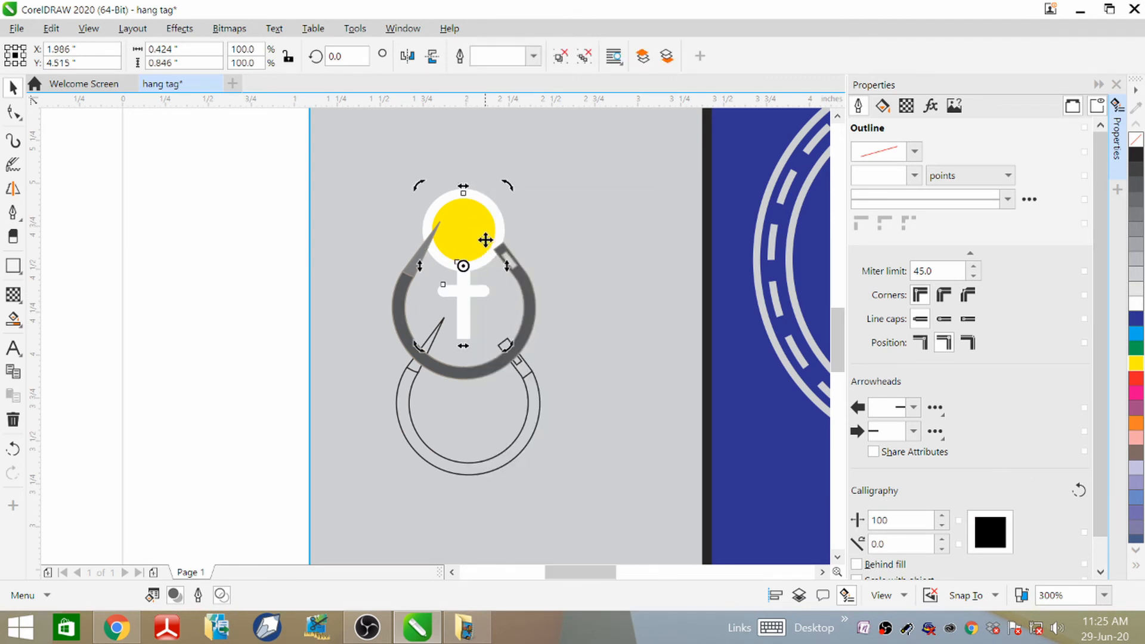
left_click(376, 260)
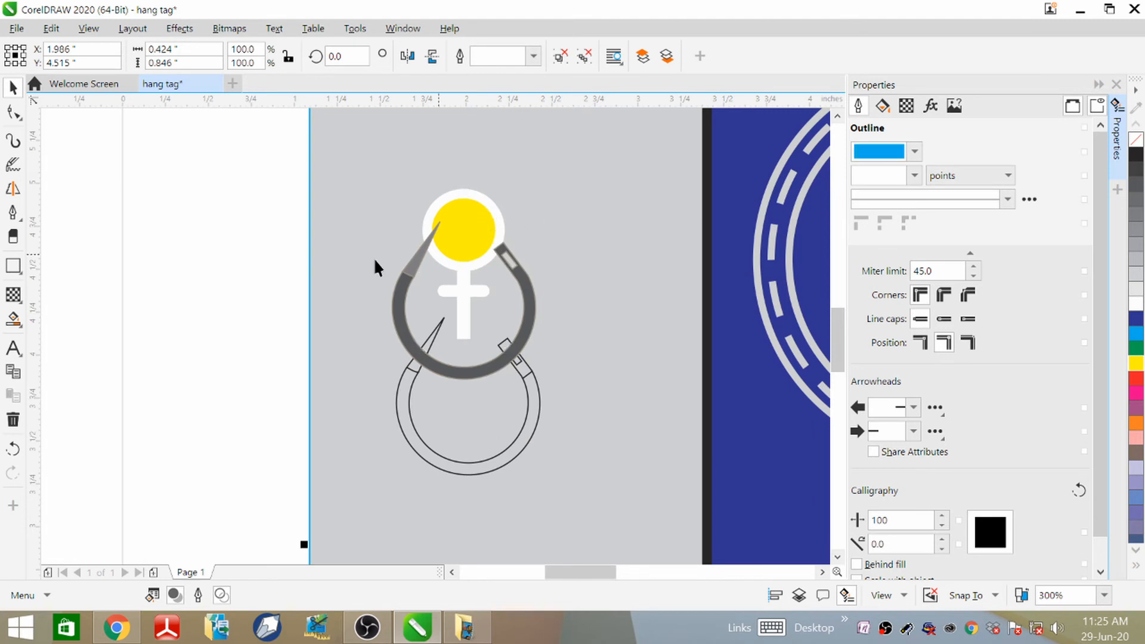
- Shrink the white and yellow symbol to about 0.235 by 0.469 in and place it centrally inside the grey hook
left_click(471, 237)
left_click_drag(505, 189, 489, 257)
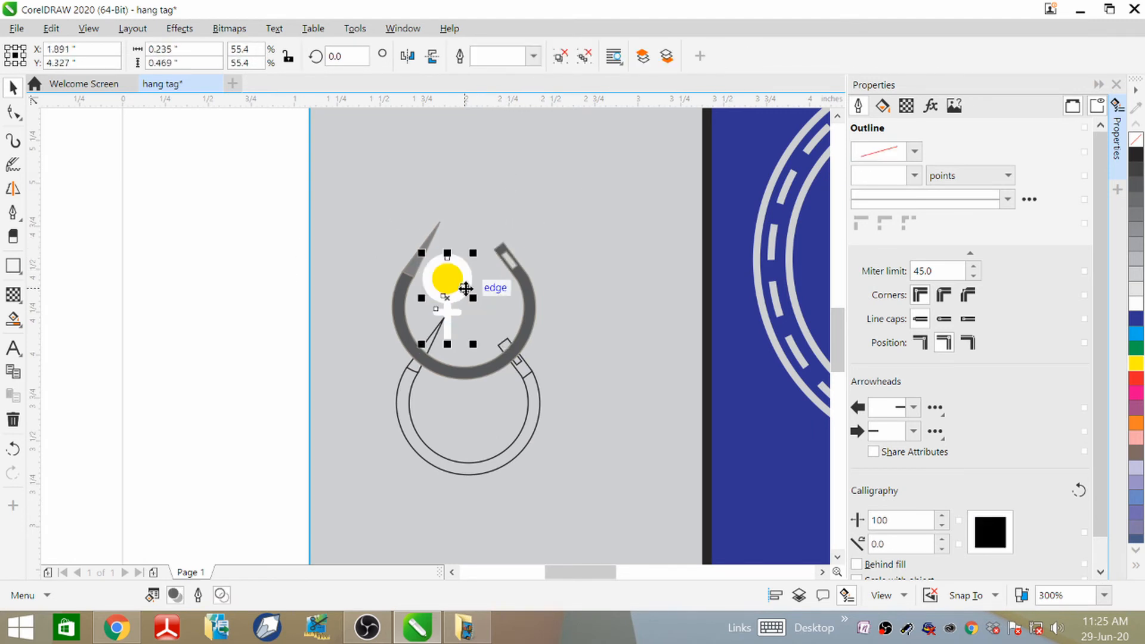
left_click_drag(448, 296, 466, 301)
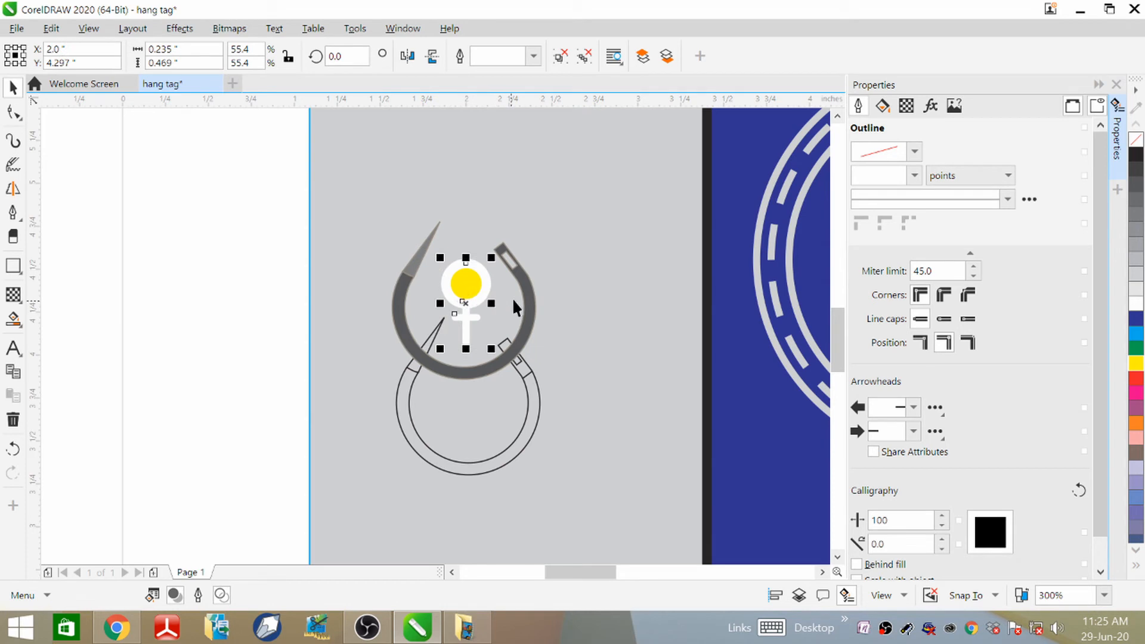
left_click(561, 337)
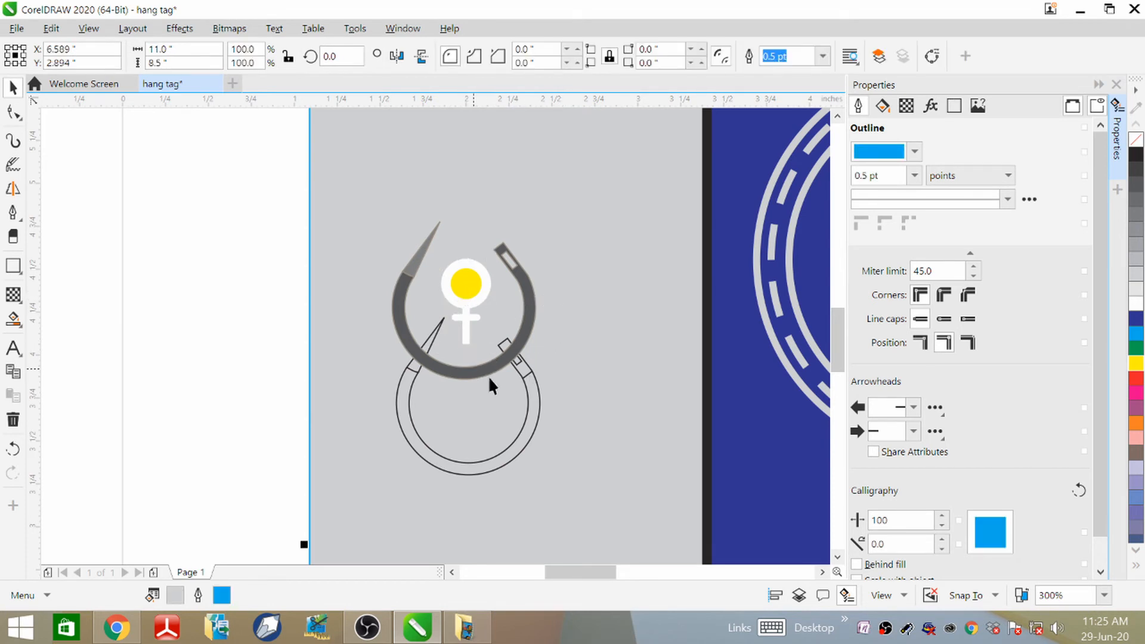
- Delete the leftover black hook outline and the small rotated rectangle by the hook's band
left_click(492, 466)
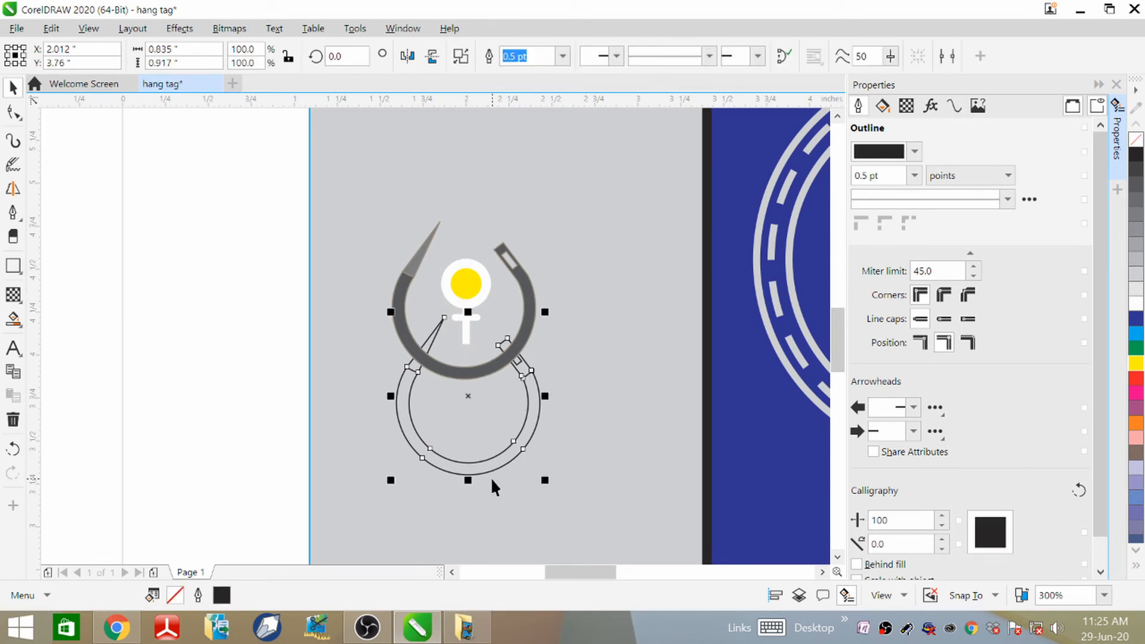
key("Delete")
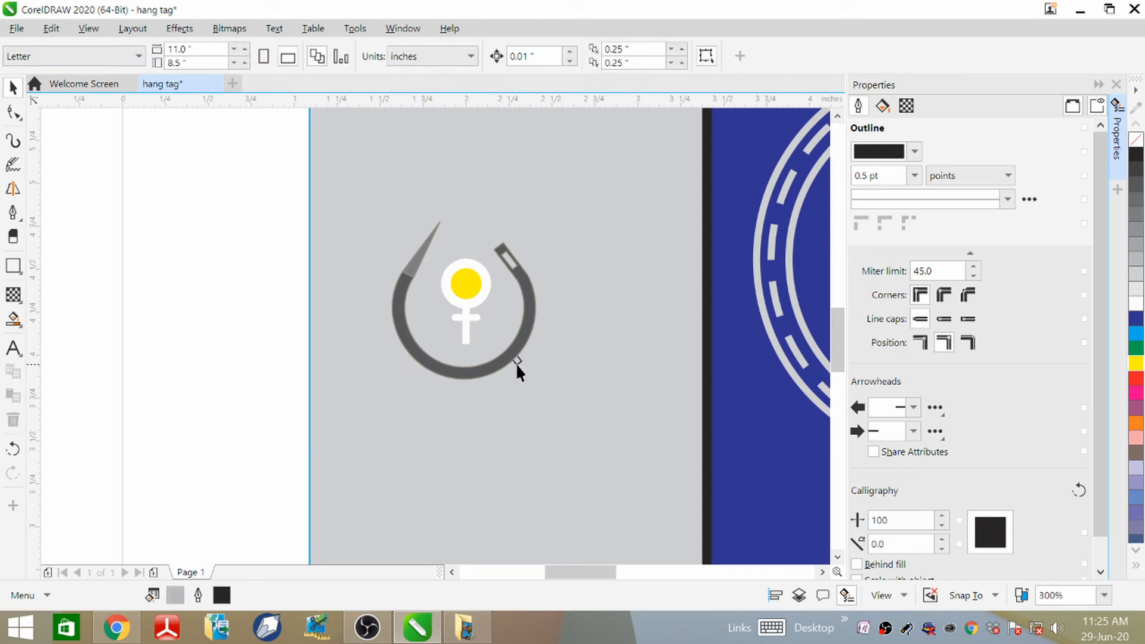
left_click(517, 364)
key("Delete")
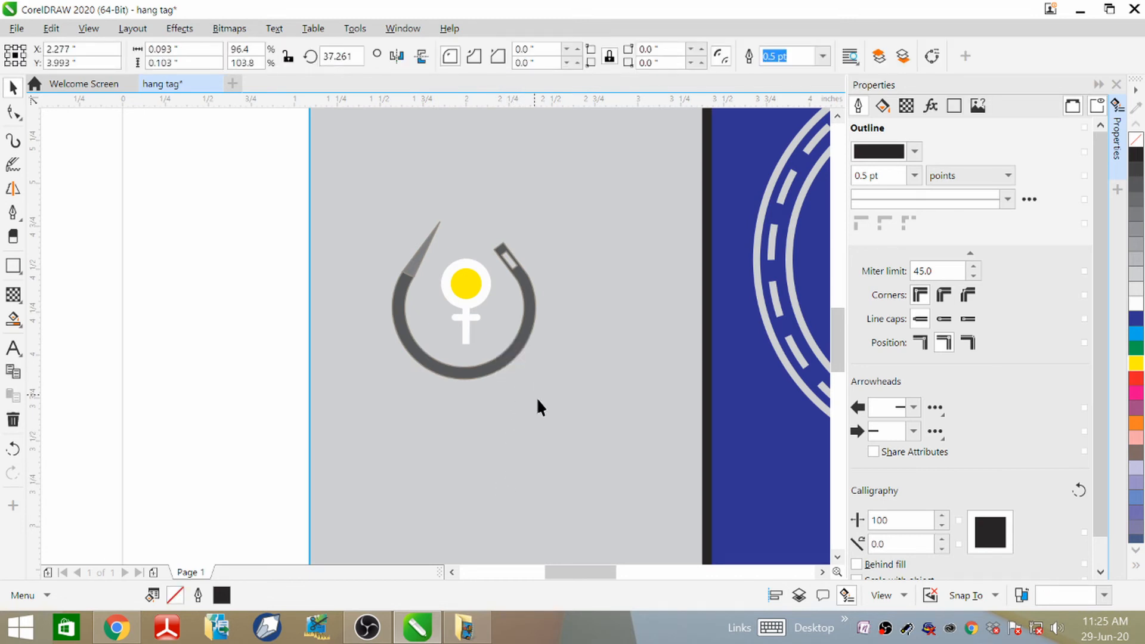
left_click(376, 284)
- Group the hook's grey body with the white and yellow symbol
scroll(375, 283, "down", 2)
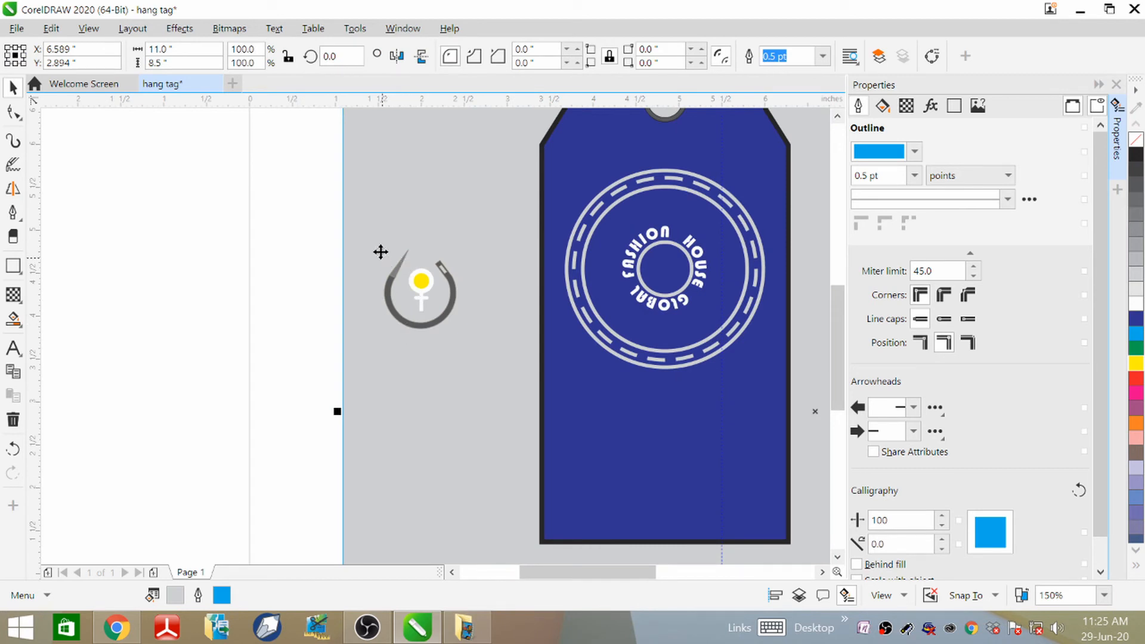
left_click(448, 351)
left_click(440, 320)
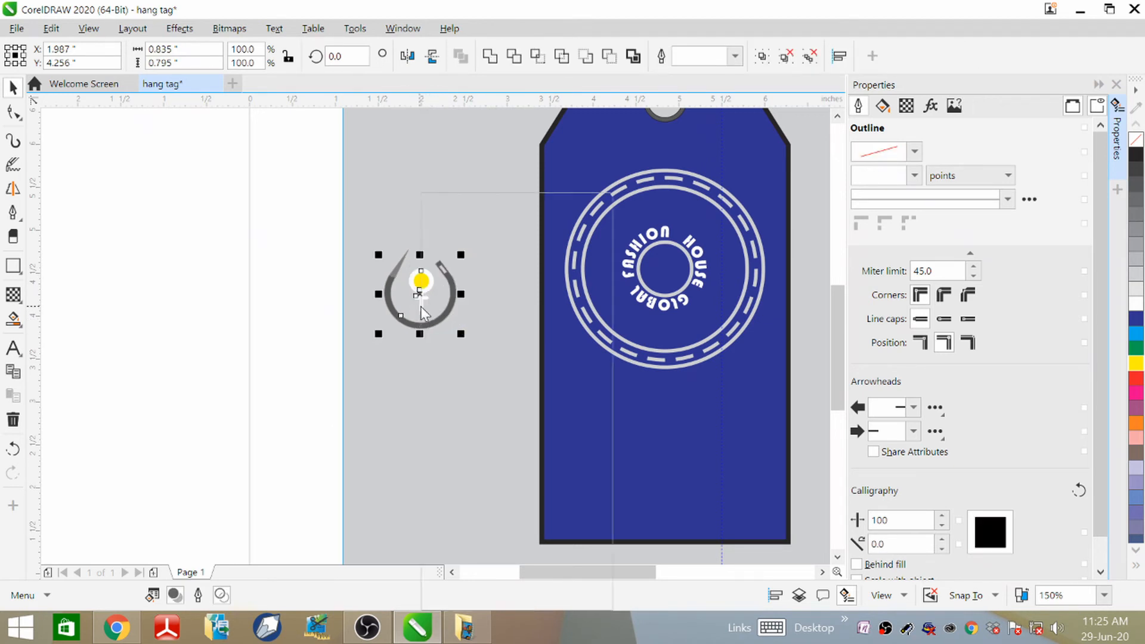
right_click(421, 307)
left_click(453, 305)
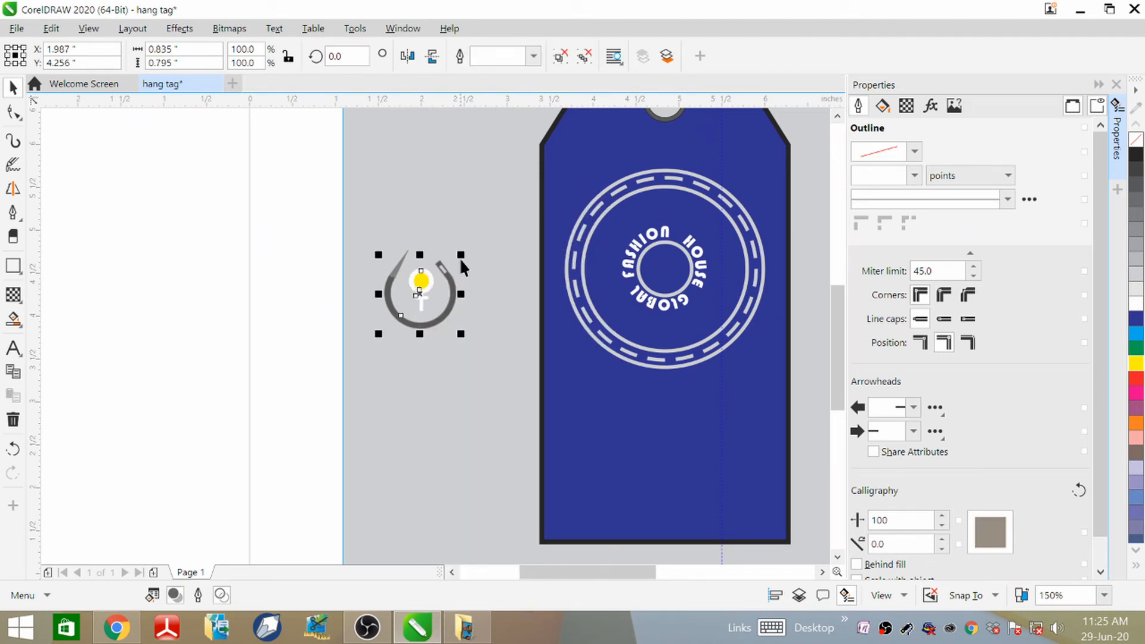
- Undo the trial resize that left out the hook's tip, and group the tip with the hook body and symbol
left_click_drag(461, 255, 430, 284)
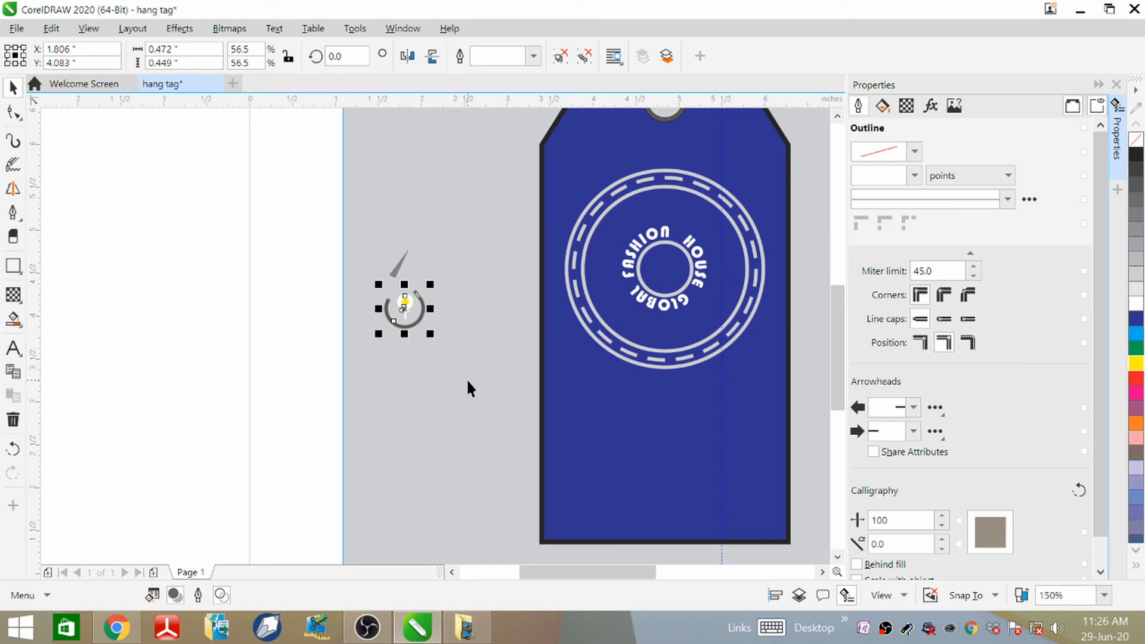
key("ctrl+z")
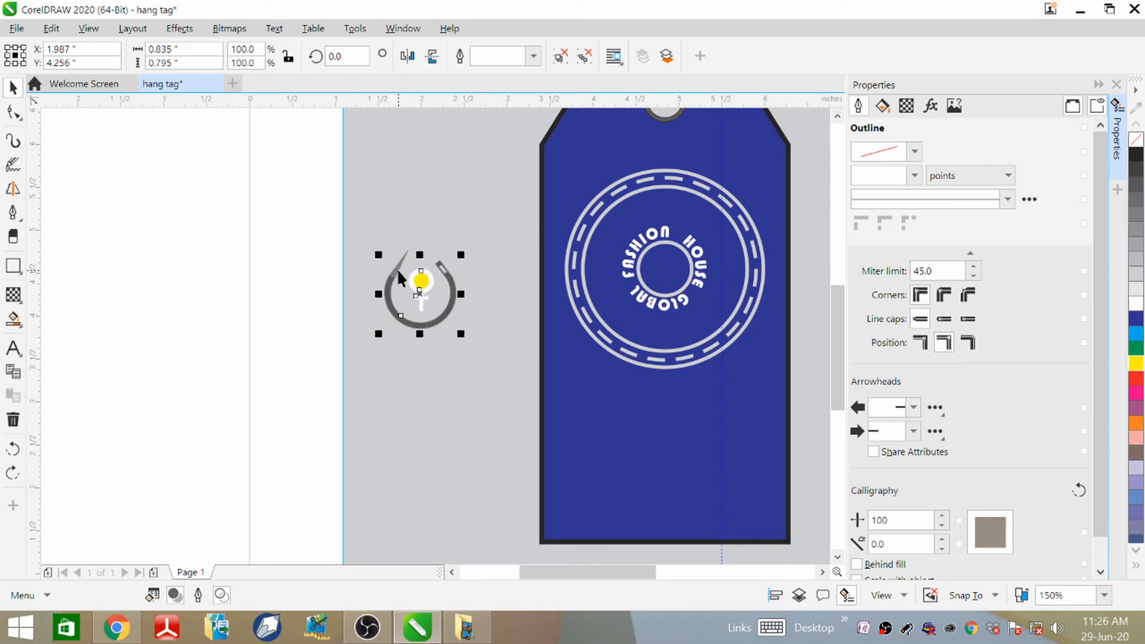
left_click(398, 273, "shift")
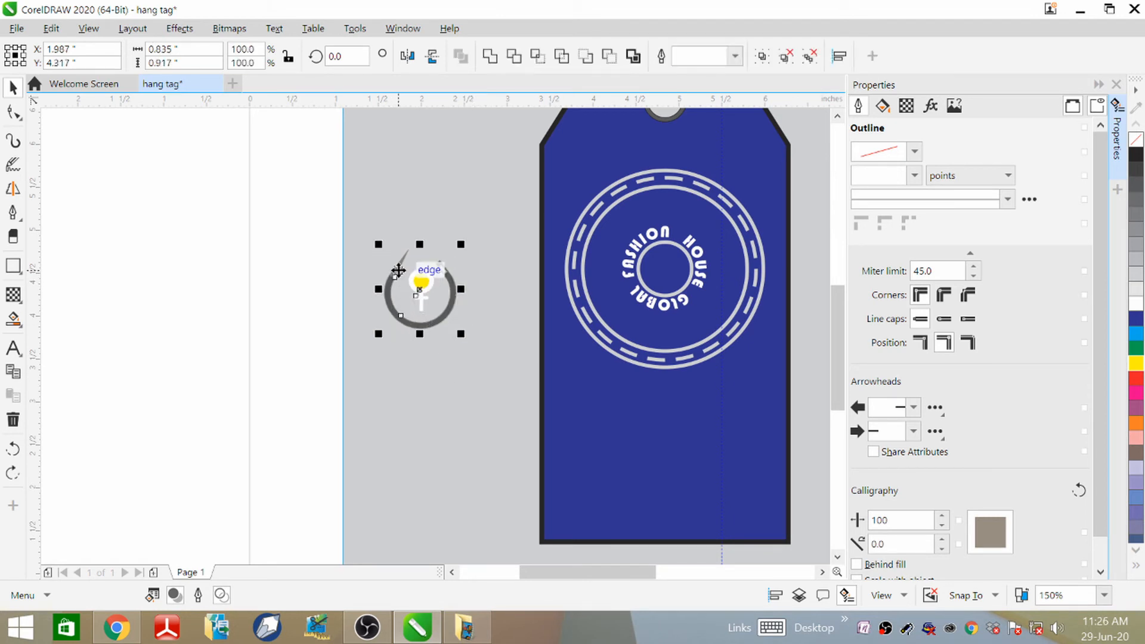
right_click(416, 286)
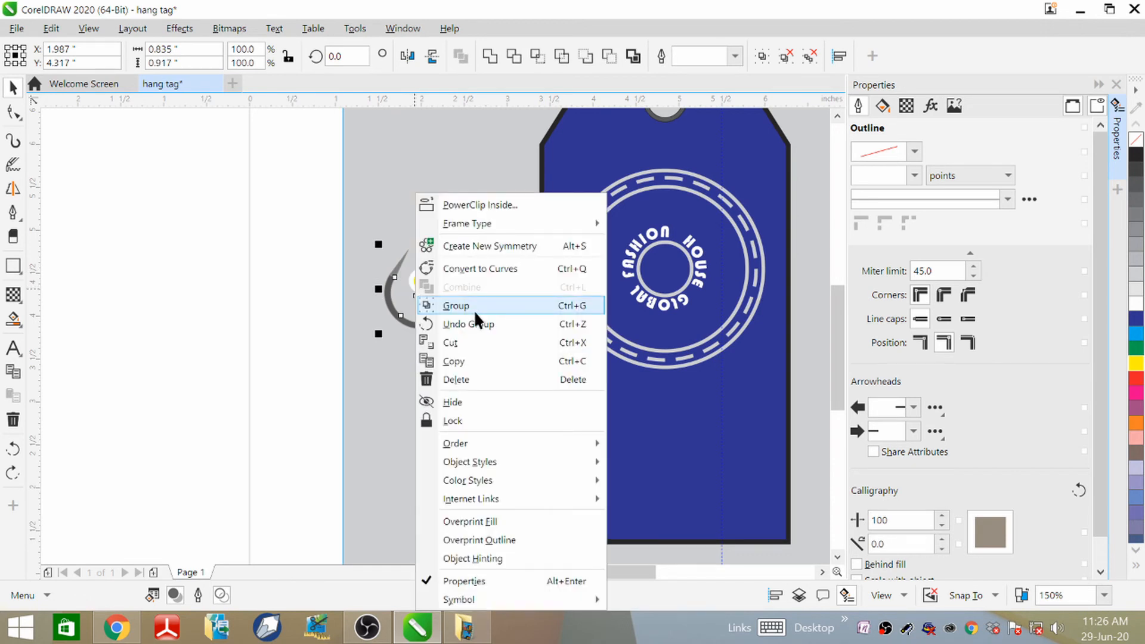
left_click(473, 310)
- Scale the complete logo down to about 0.39 by 0.43 in and place it inside the tag's innermost circle
left_click_drag(460, 240, 459, 270)
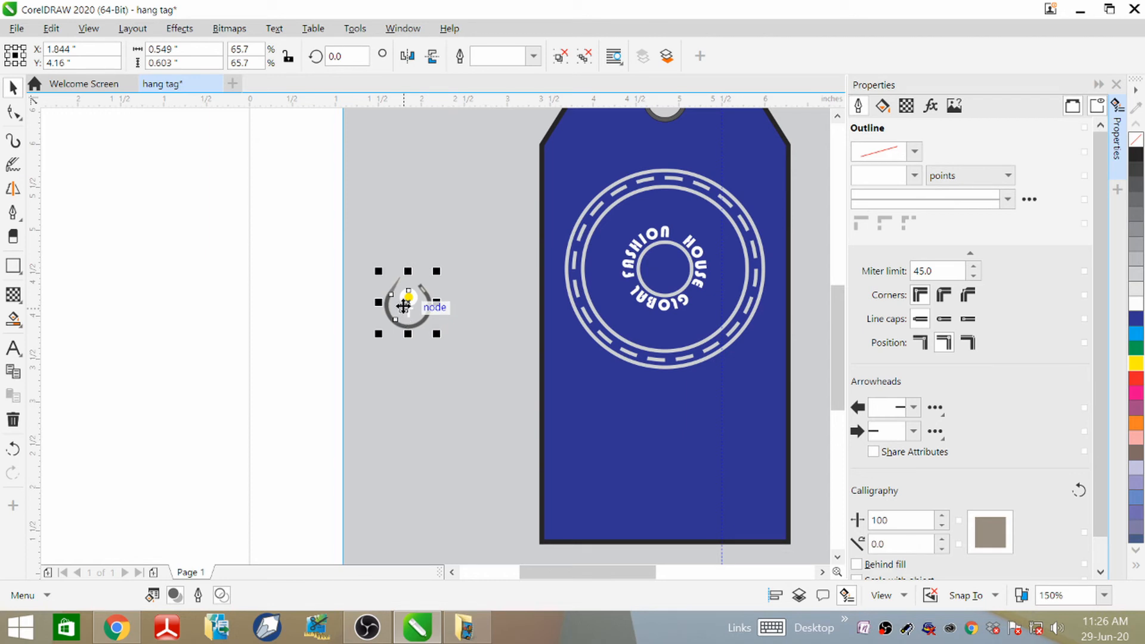
left_click_drag(436, 271, 665, 271)
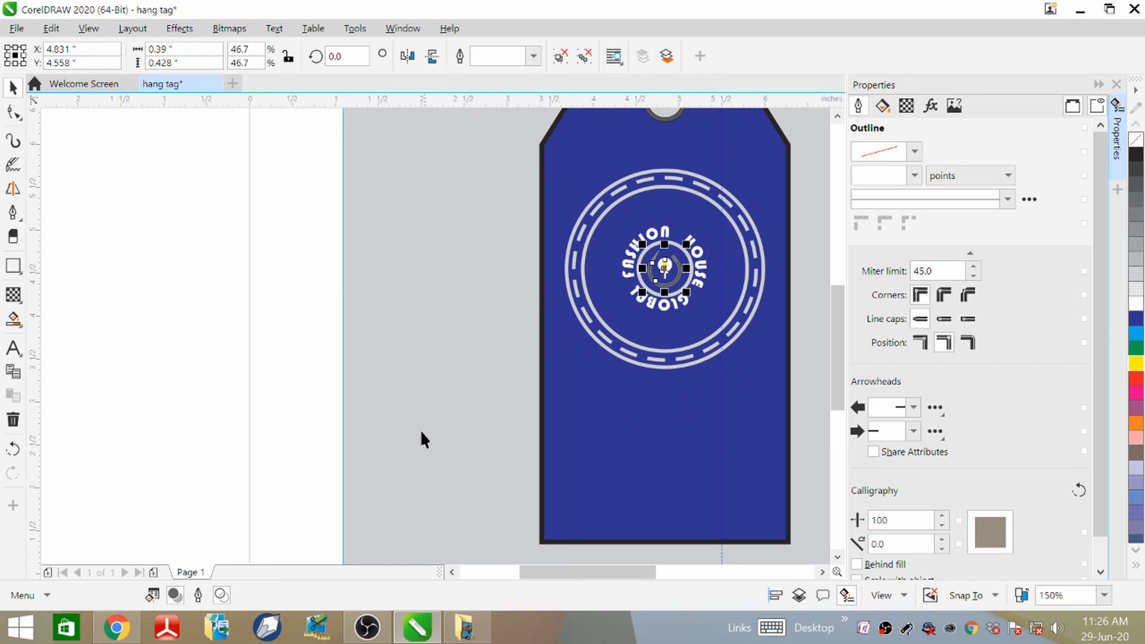
left_click(290, 290)
- Examine the logo inside the circular lettering and the empty lower area of the hang tag
scroll(420, 417, "down", 2)
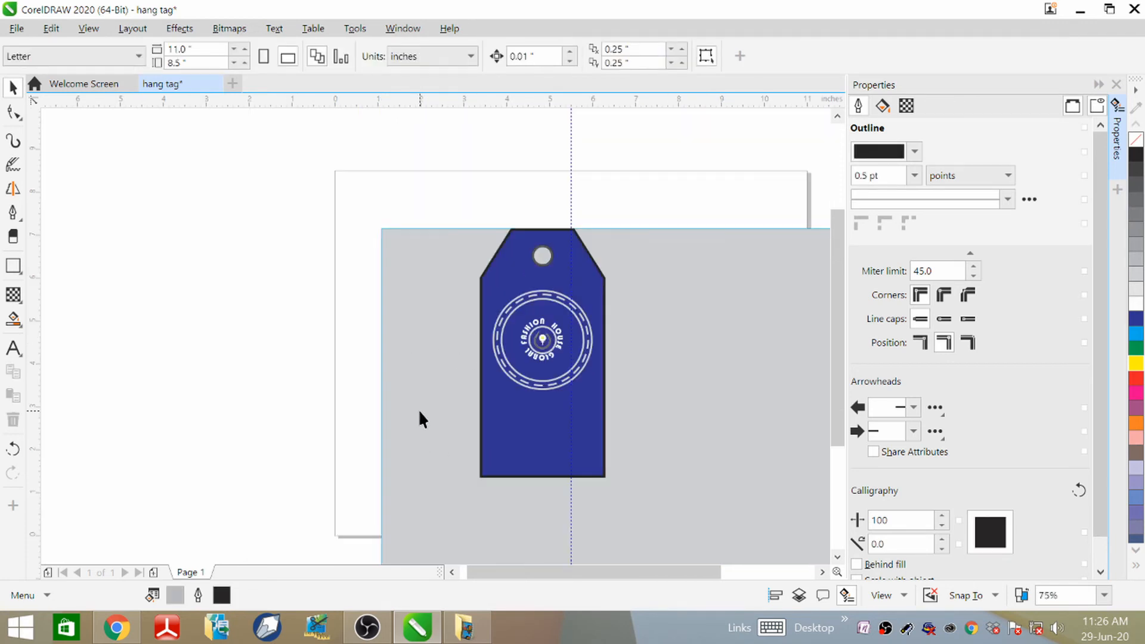
scroll(576, 322, "up", 5)
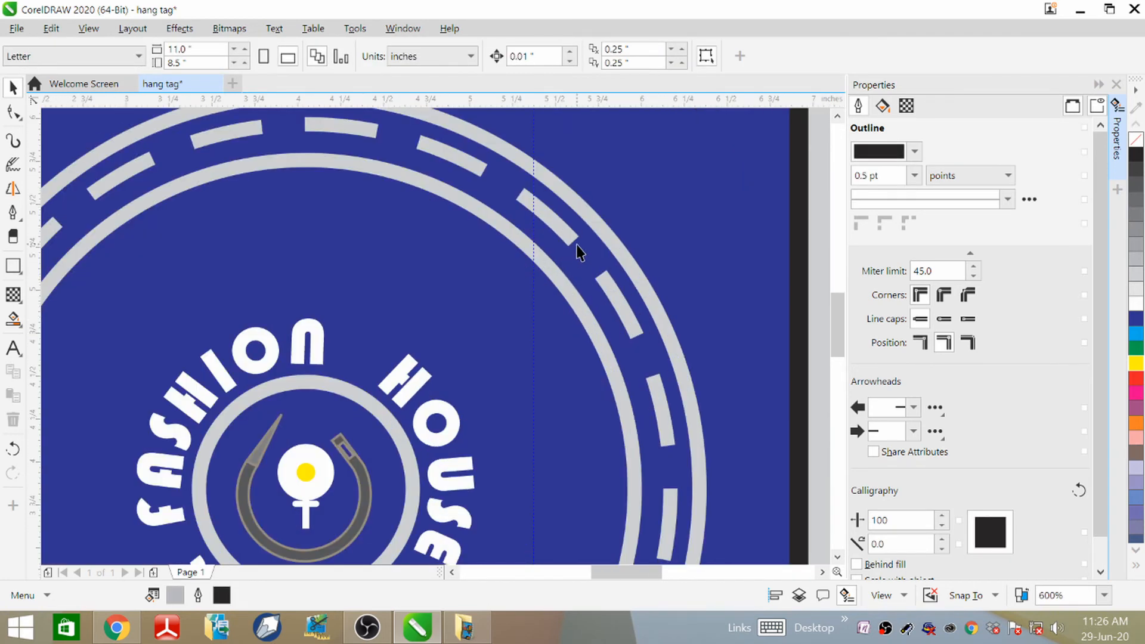
scroll(578, 248, "down", 3)
scroll(490, 376, "down", 2)
scroll(519, 394, "up", 4)
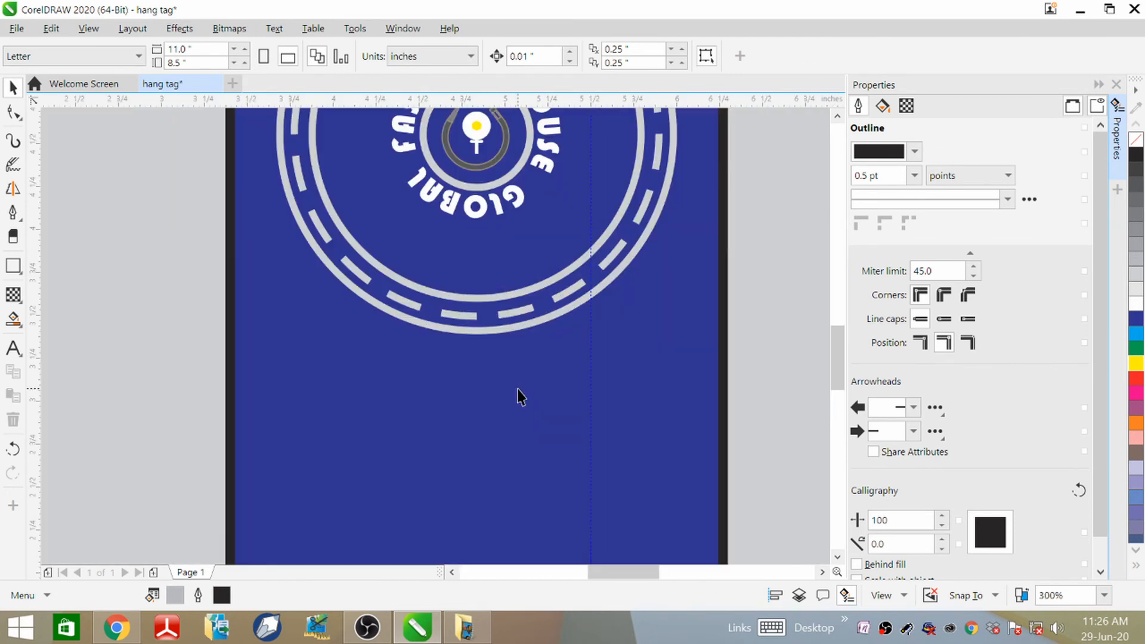
scroll(519, 394, "down", 2)
scroll(521, 396, "down", 1)
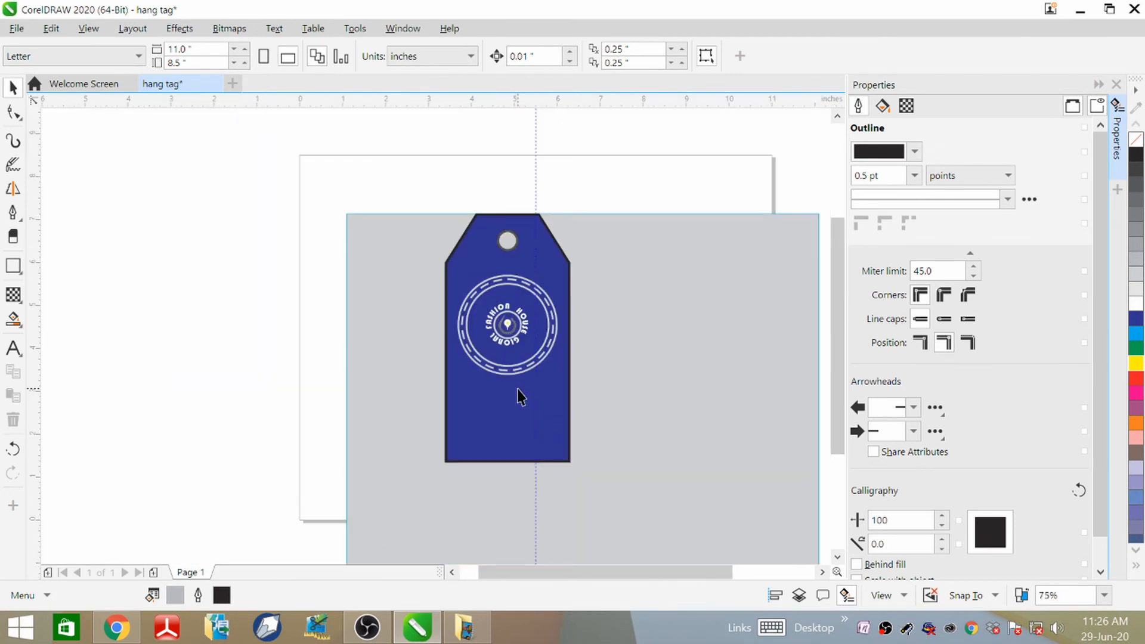
- Draw a rectangle about 1.7 by 1.42 in on the tag's empty lower area and shift it slightly up and left
scroll(519, 340, "up", 3)
scroll(519, 298, "down", 5)
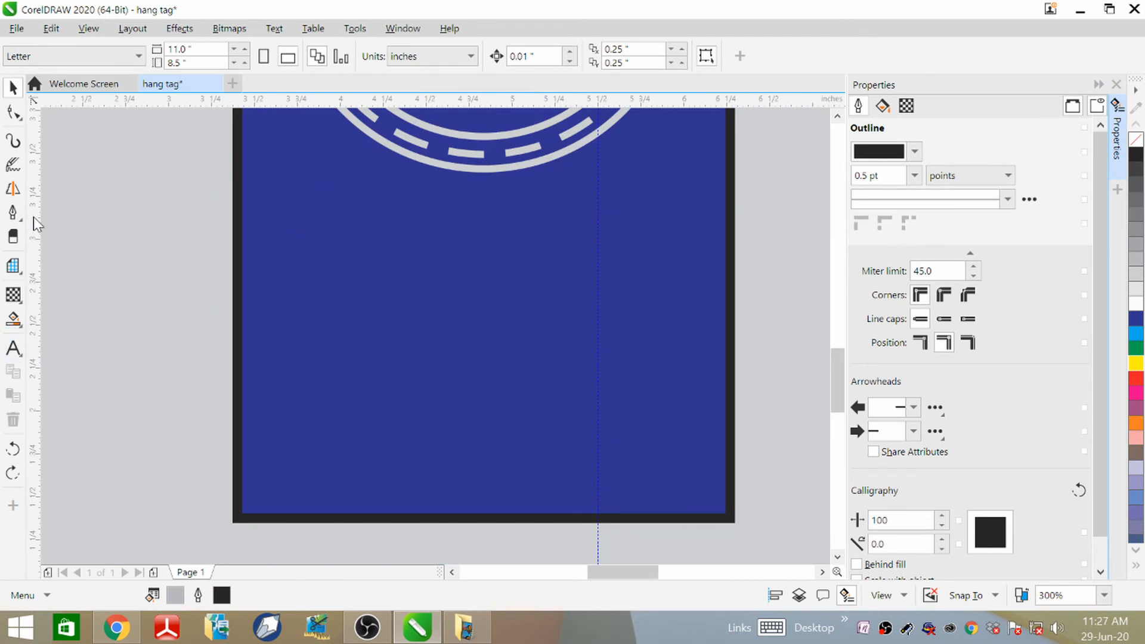
left_click(22, 272)
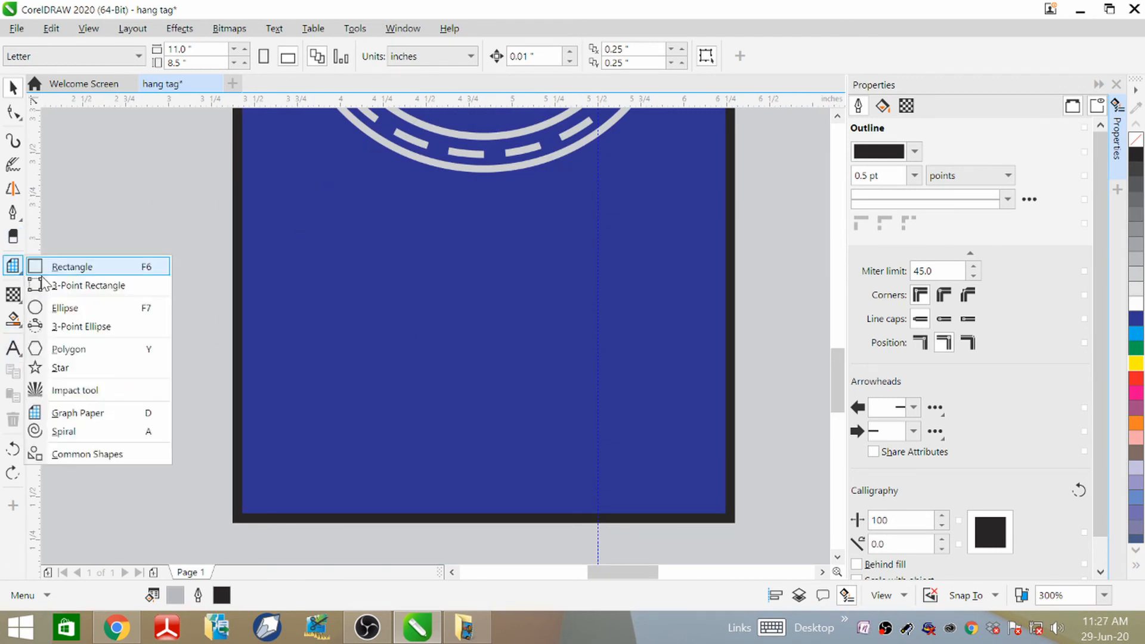
left_click(90, 273)
left_click_drag(361, 232, 654, 477)
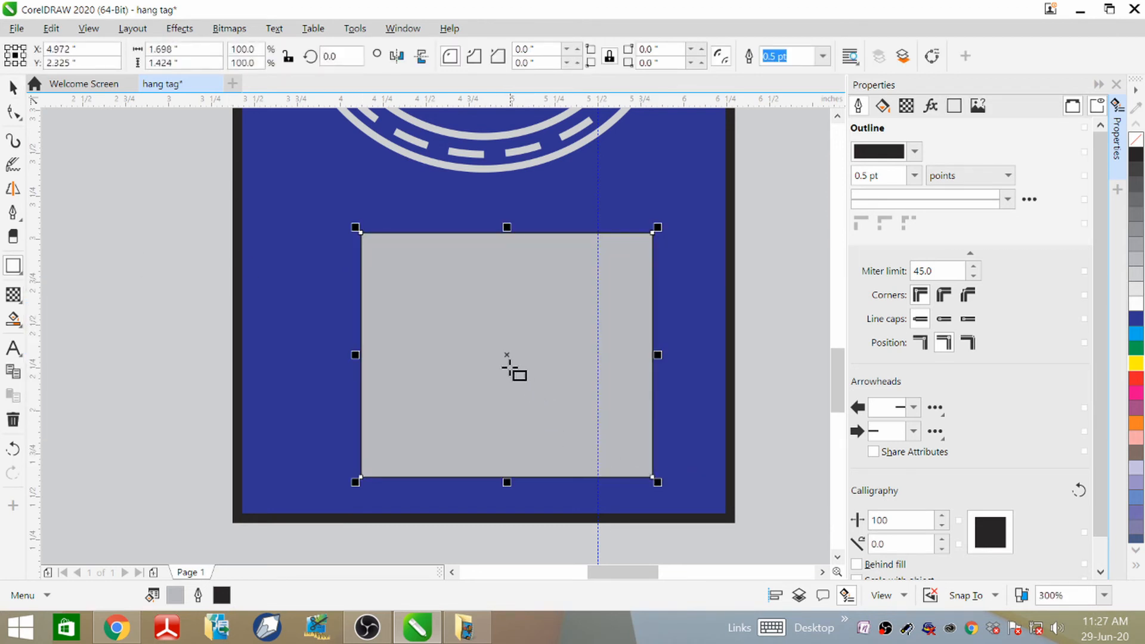
left_click_drag(508, 367, 490, 337)
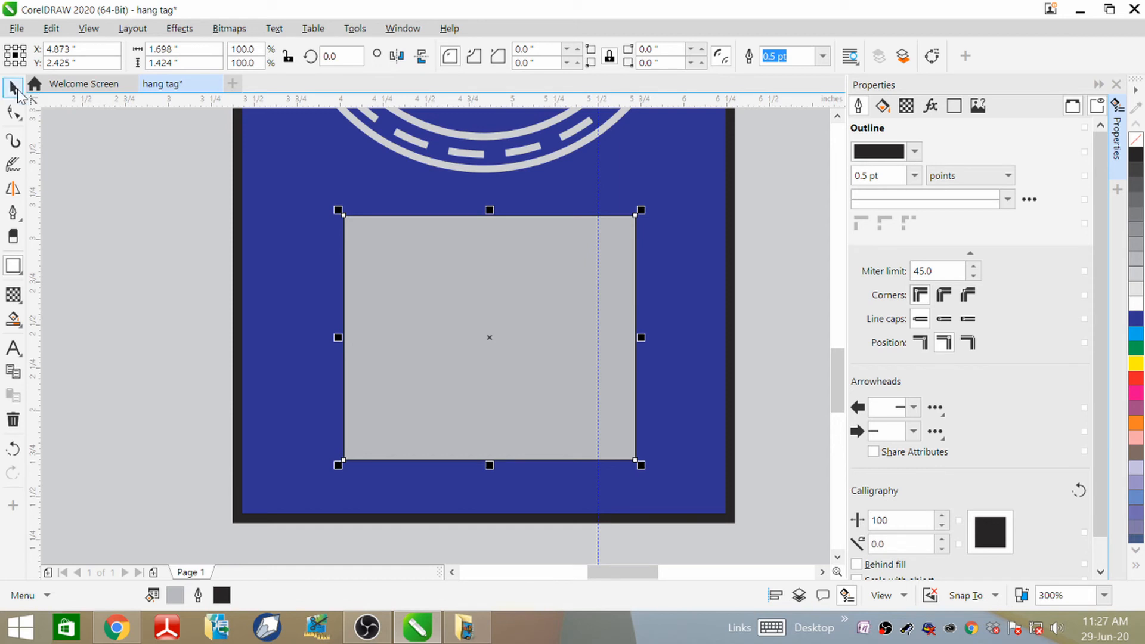
- Align the grey rectangle's centre horizontally with the centre of the tag
left_click(15, 89)
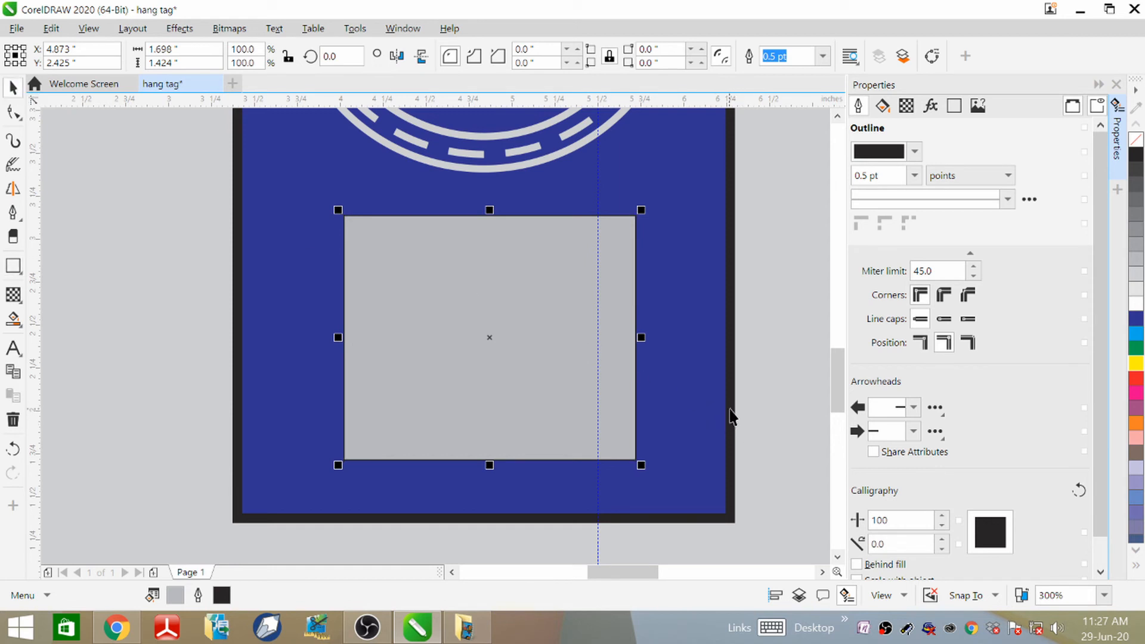
left_click(733, 417)
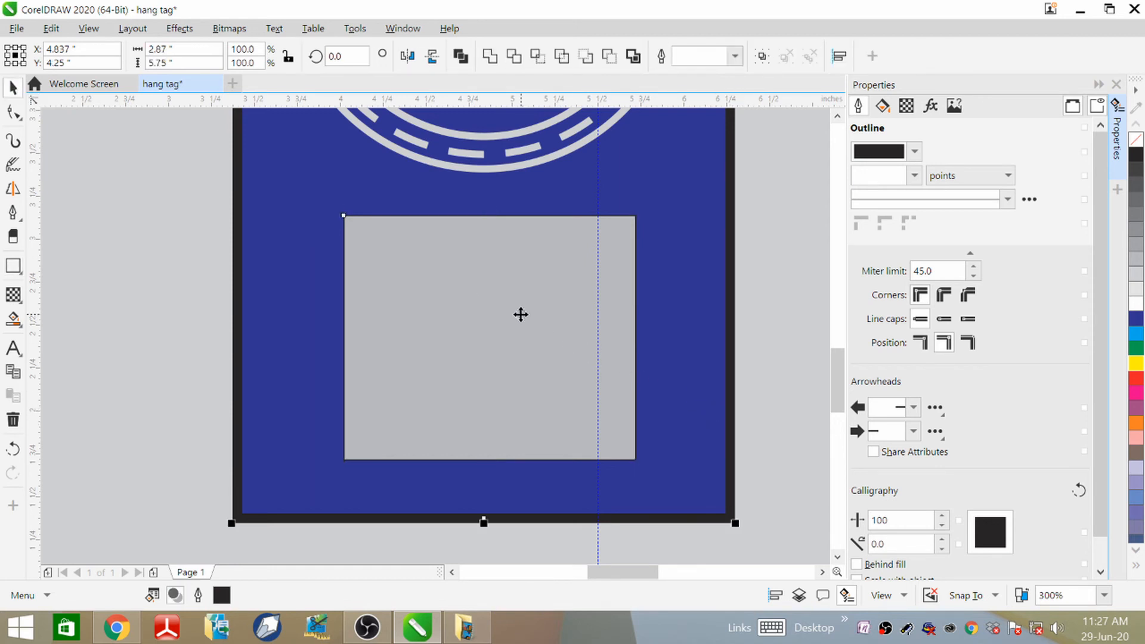
scroll(521, 315, "down", 5)
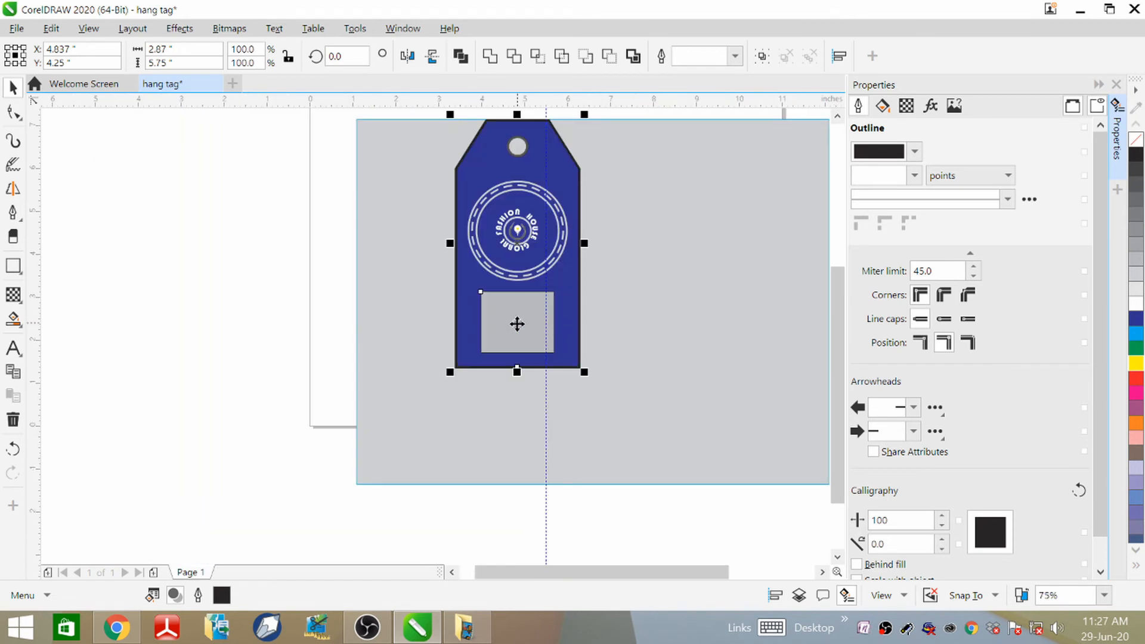
scroll(517, 324, "up", 5)
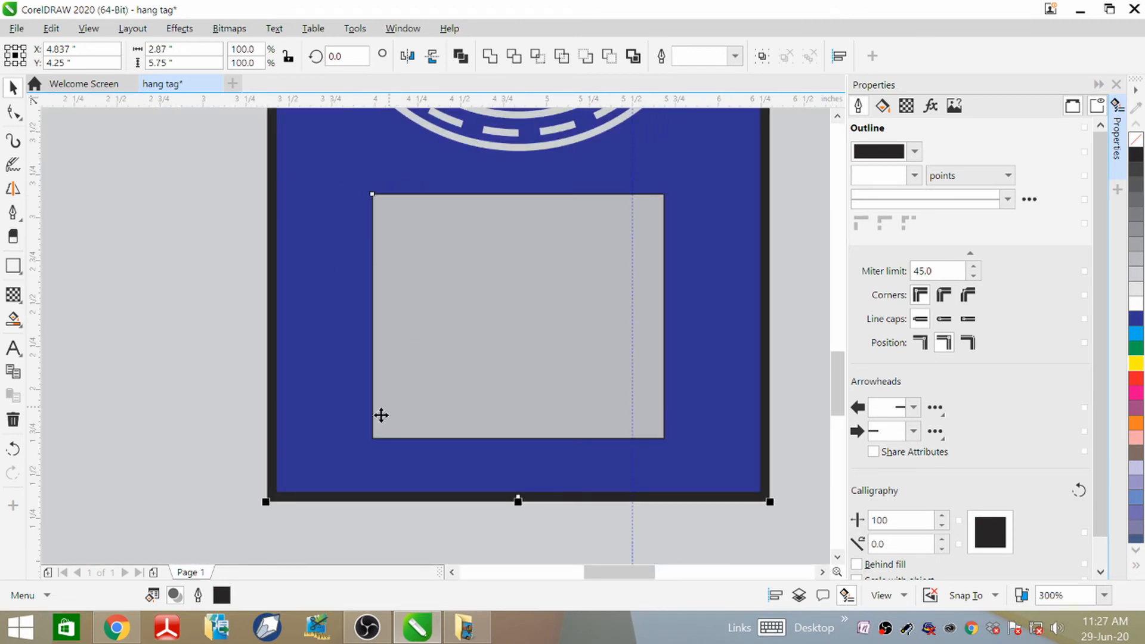
left_click(256, 315)
- Enlarge the grey rectangle about its centre and lower its top edge, giving it a size of about 2.16 by 1.68 in
left_click(388, 324)
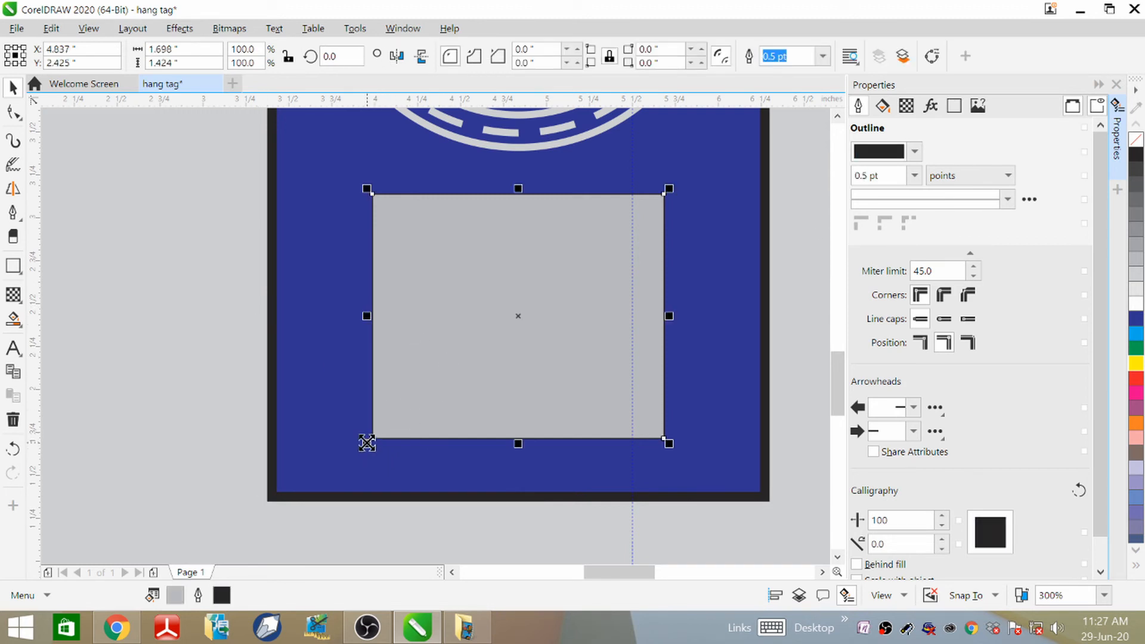
left_click_drag(368, 441, 321, 476)
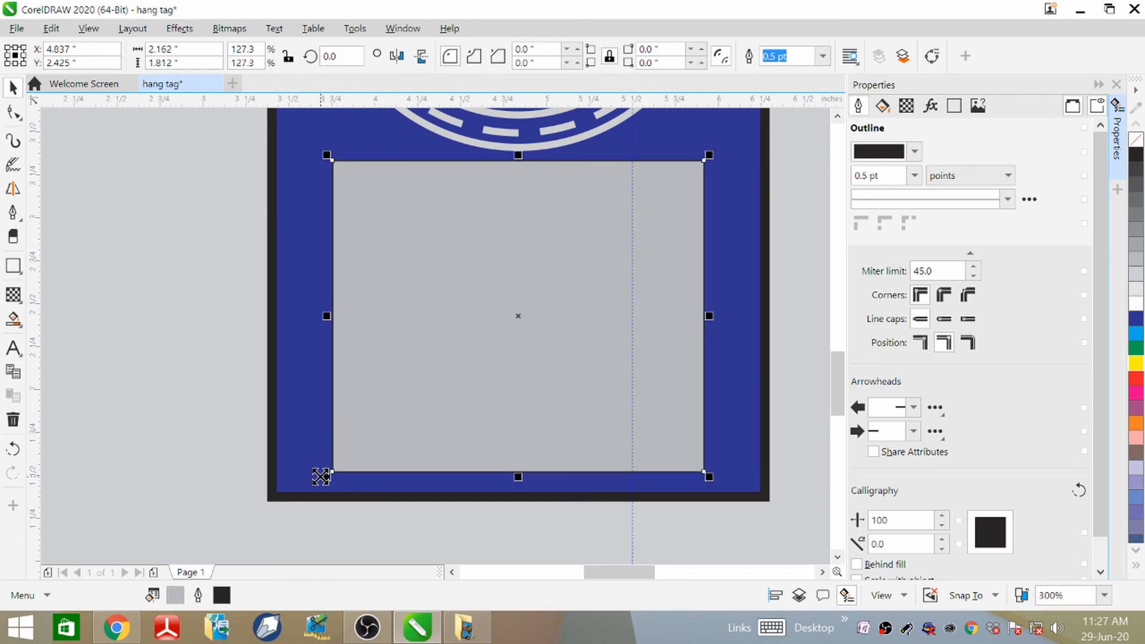
mouse_move(520, 159)
left_mouse_down()
mouse_move(521, 199)
mouse_move(520, 178)
left_mouse_up()
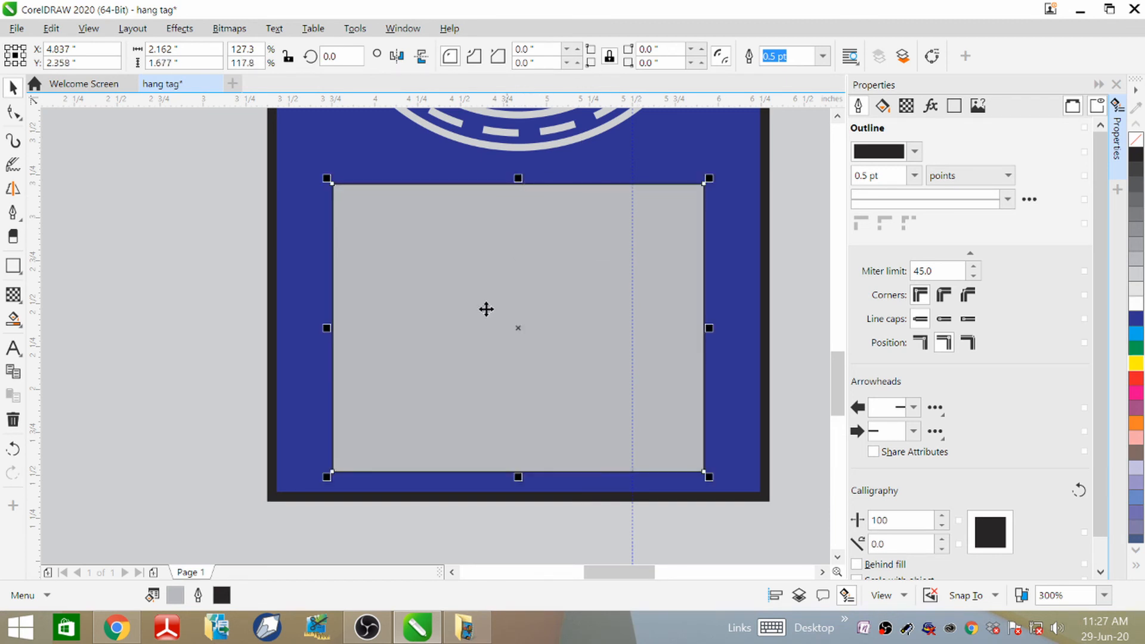
- Draw a straight horizontal line about 2.16 in long across the grey rectangle, slightly below its top edge, with the Freehand tool
left_click(15, 216)
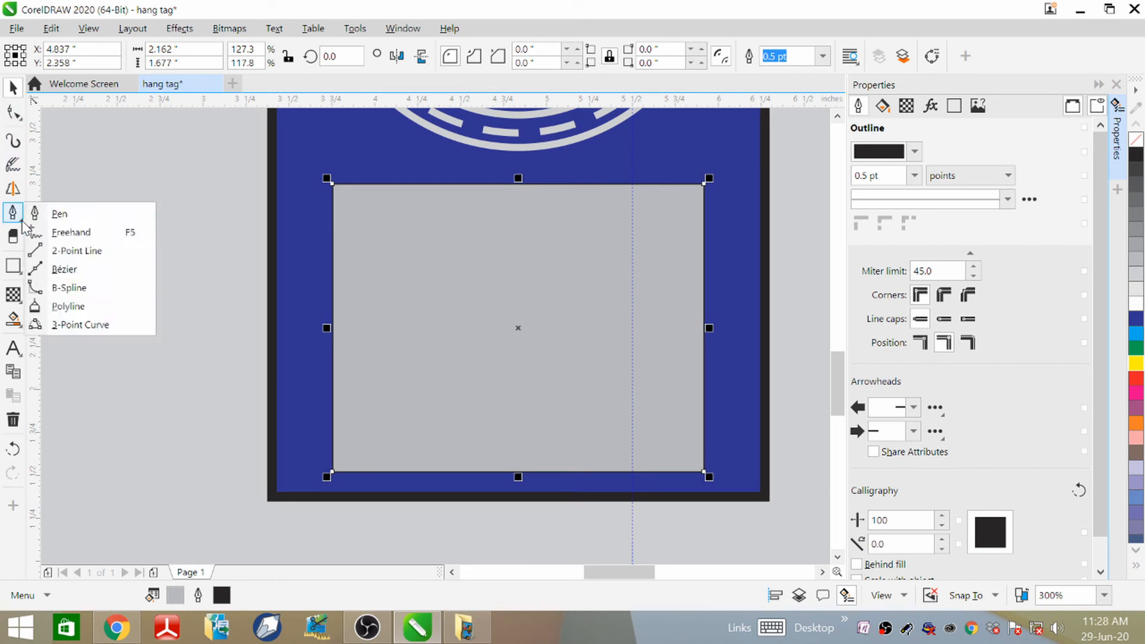
left_click(54, 241)
left_click(334, 228)
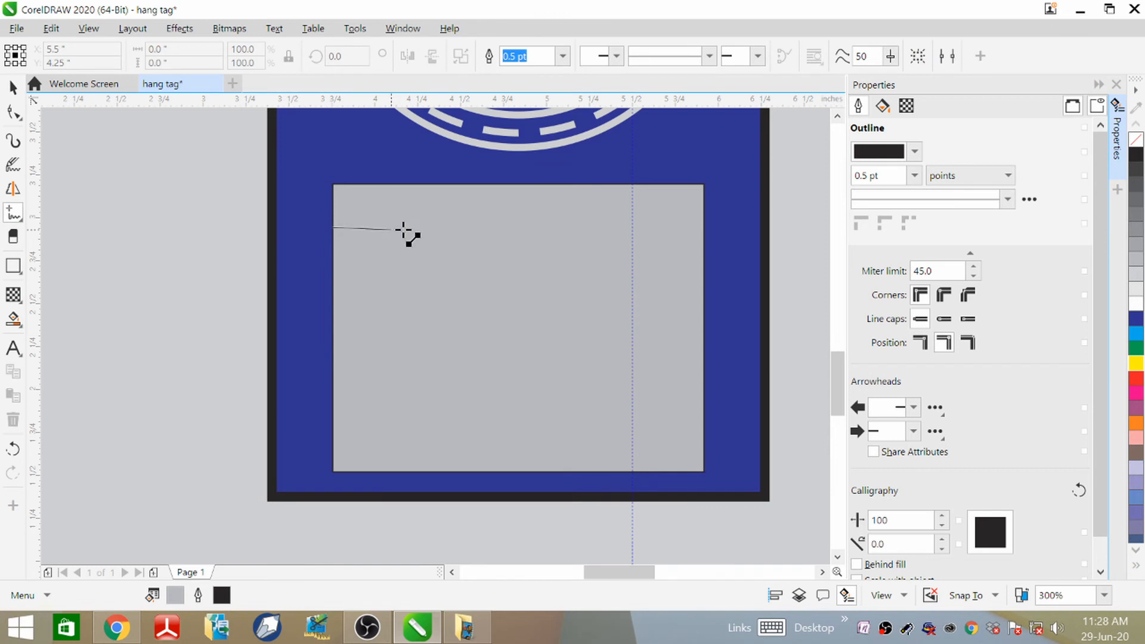
left_click(703, 227)
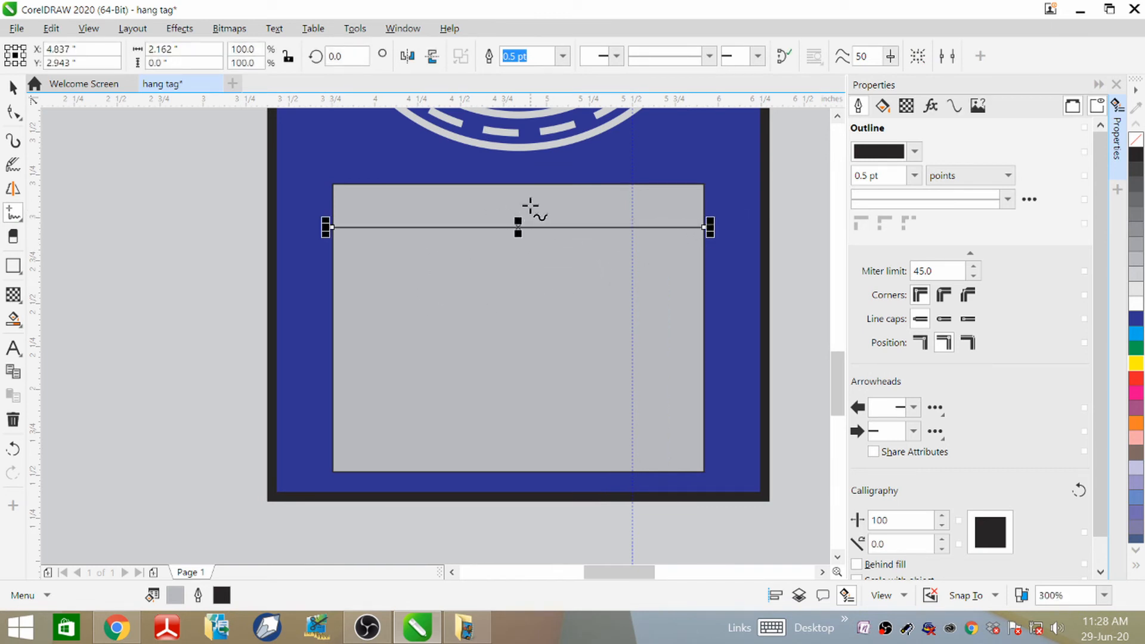
scroll(492, 248, "down", 2)
scroll(540, 225, "up", 4)
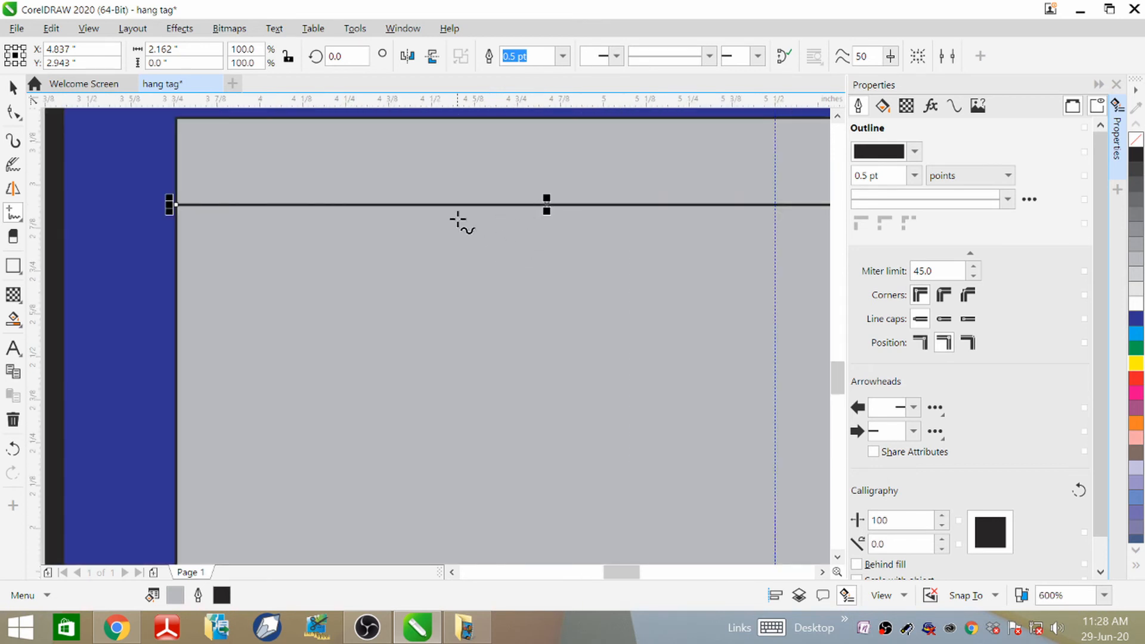
- Draw a vertical line about 1.42 in long from the midpoint of the grey rectangle's bottom edge up to the horizontal line
left_click(13, 87)
left_click_drag(547, 204, 546, 205)
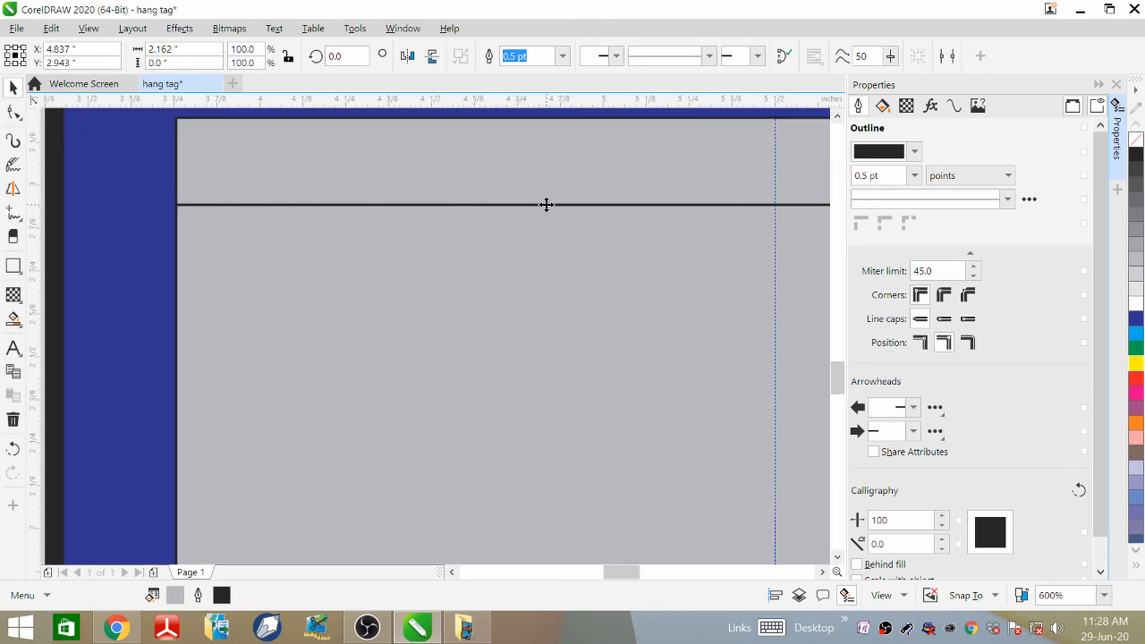
left_click(12, 213)
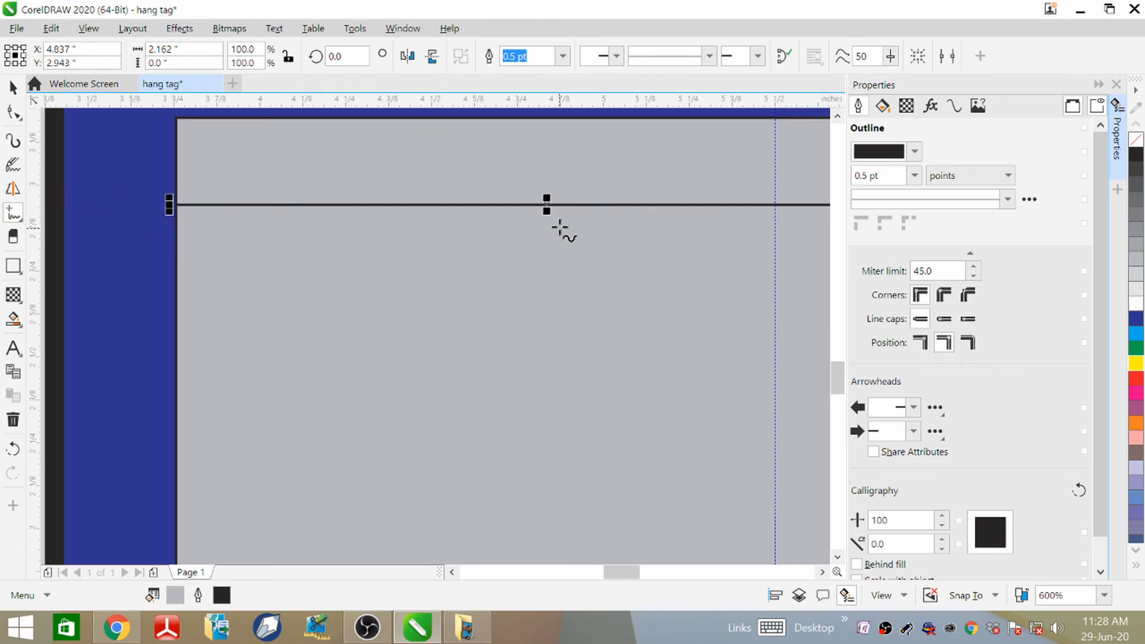
scroll(547, 204, "down", 4)
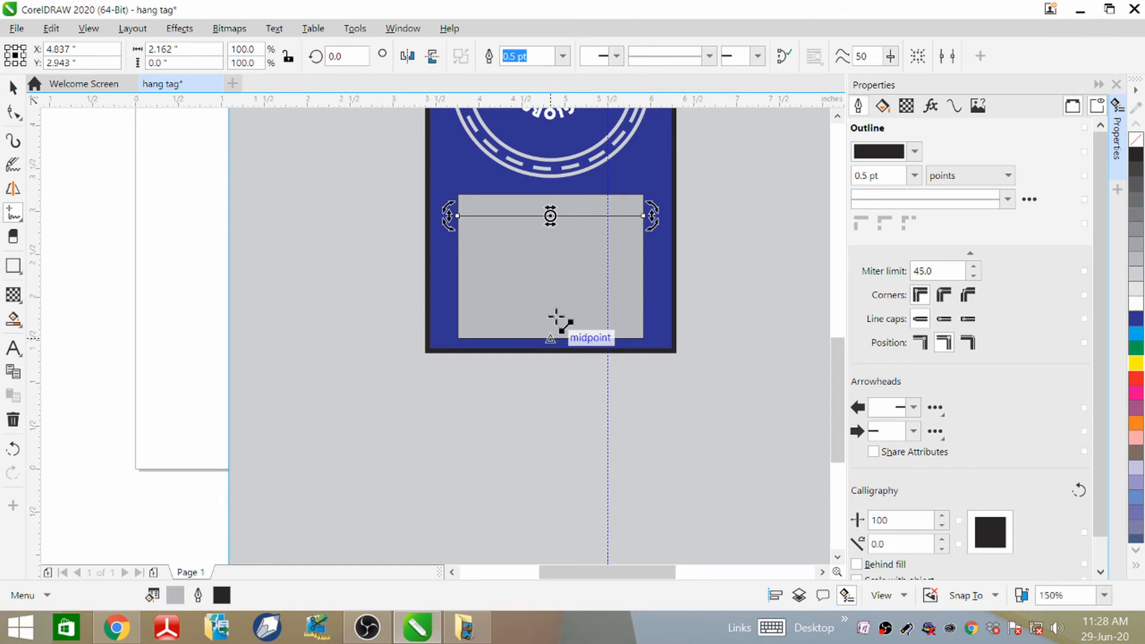
left_click_drag(550, 339, 550, 214)
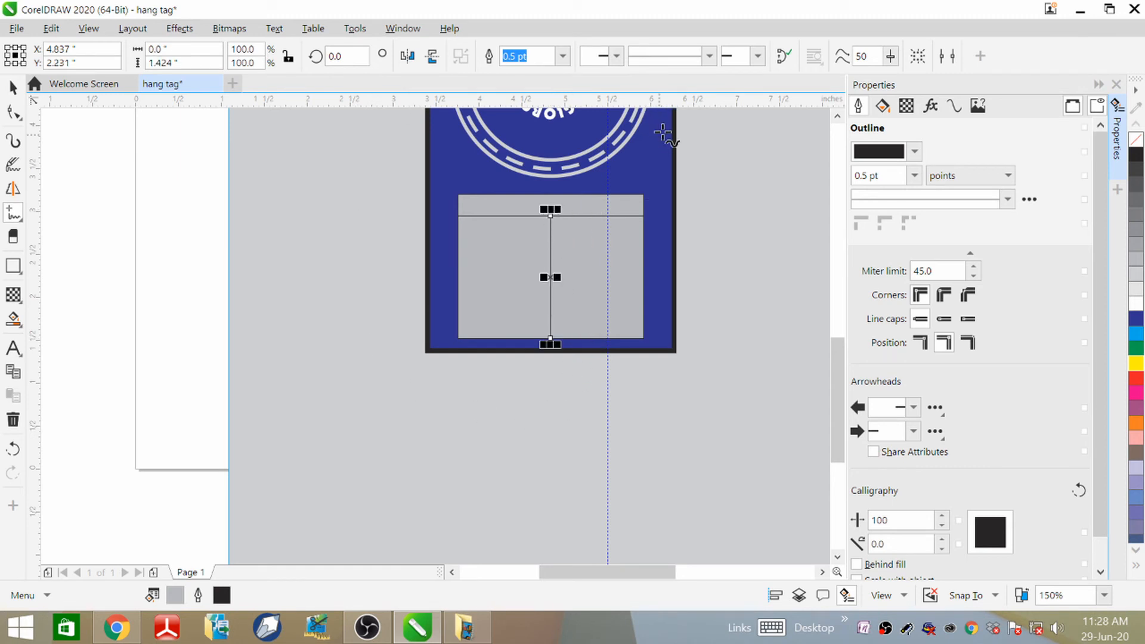
- Set the outline width of both the vertical and the horizontal divider lines to 2.0 pt
left_click(562, 56)
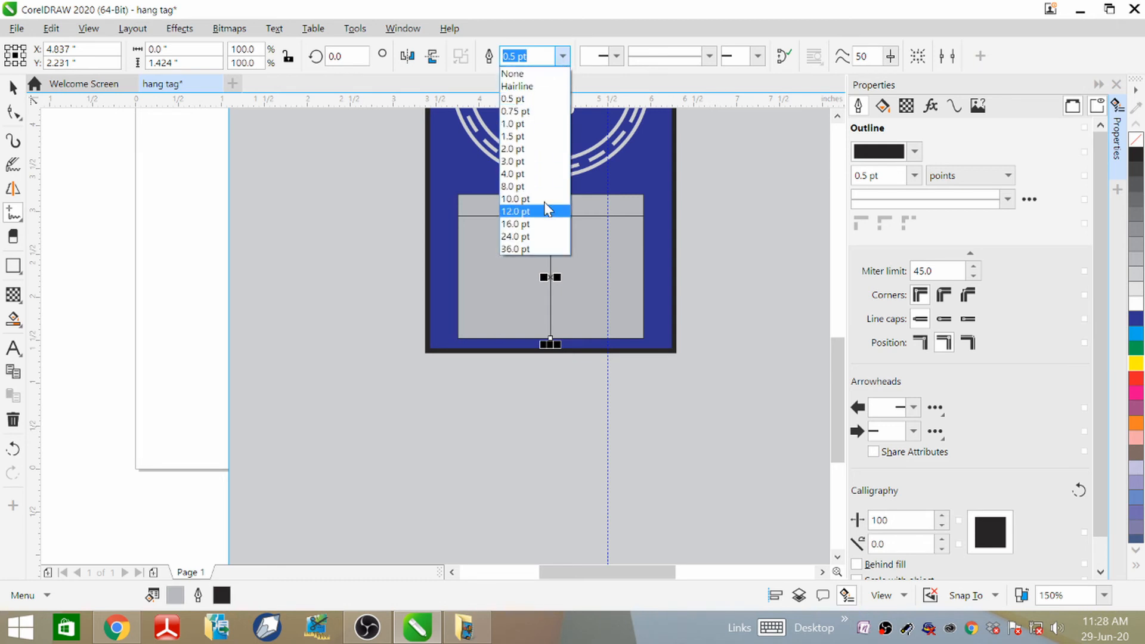
left_click(525, 148)
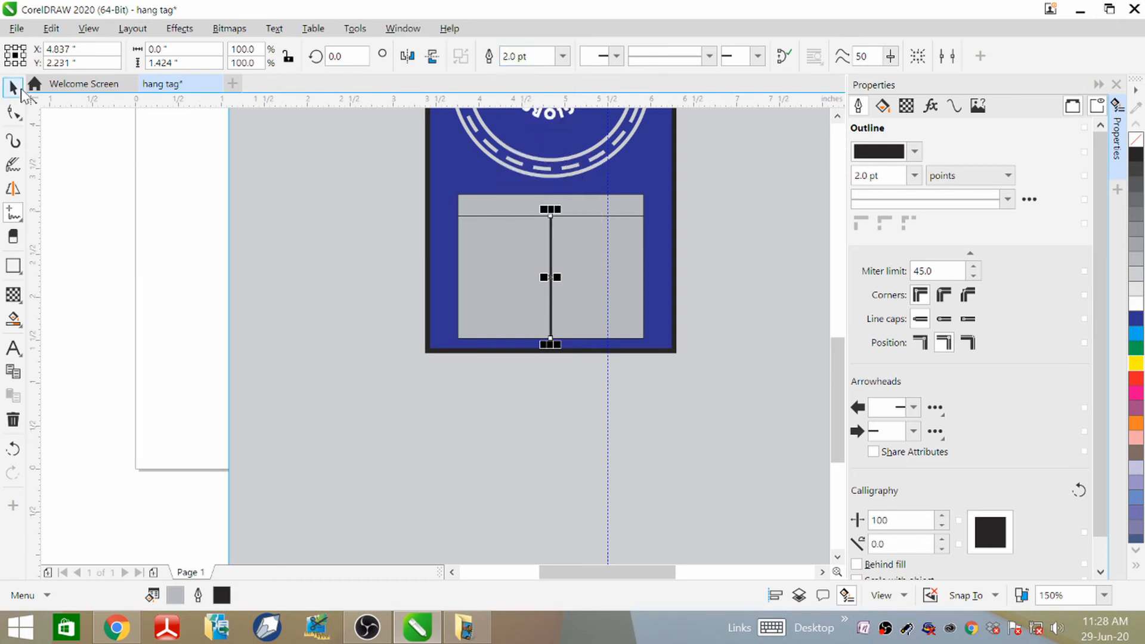
left_click(14, 87)
scroll(567, 229, "up", 5)
left_click(528, 249)
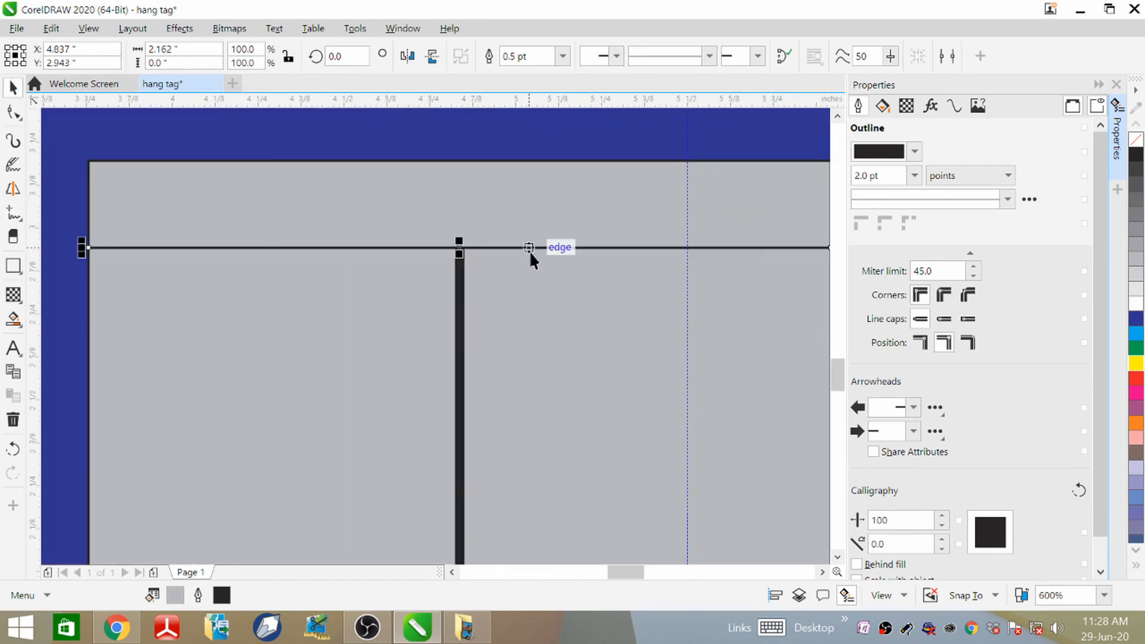
left_click(562, 58)
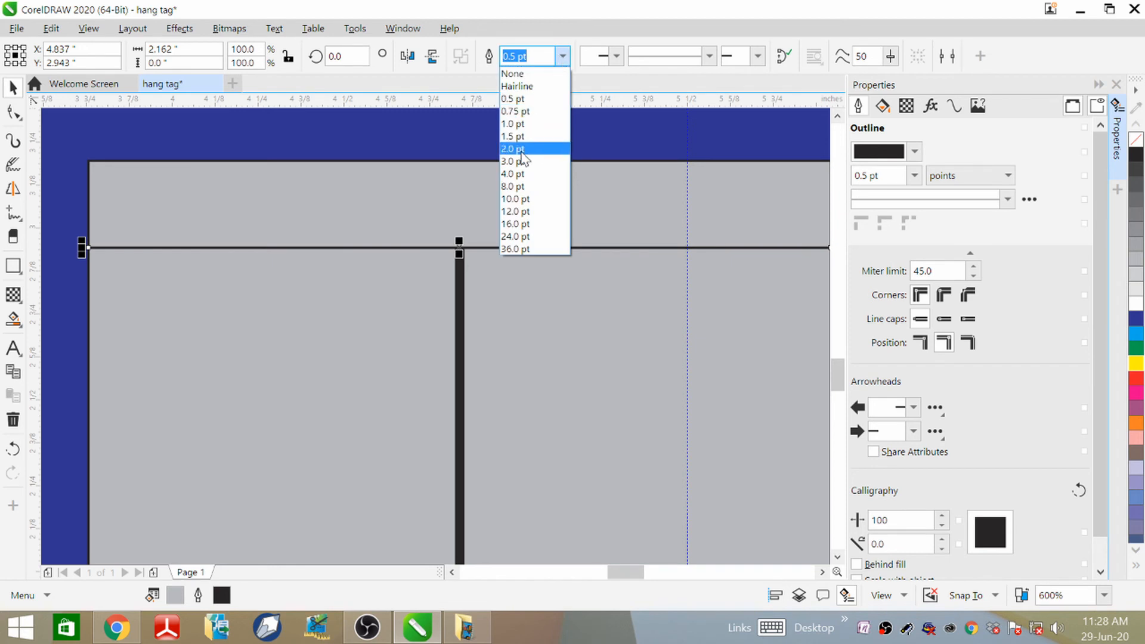
left_click(525, 152)
scroll(525, 152, "down", 5)
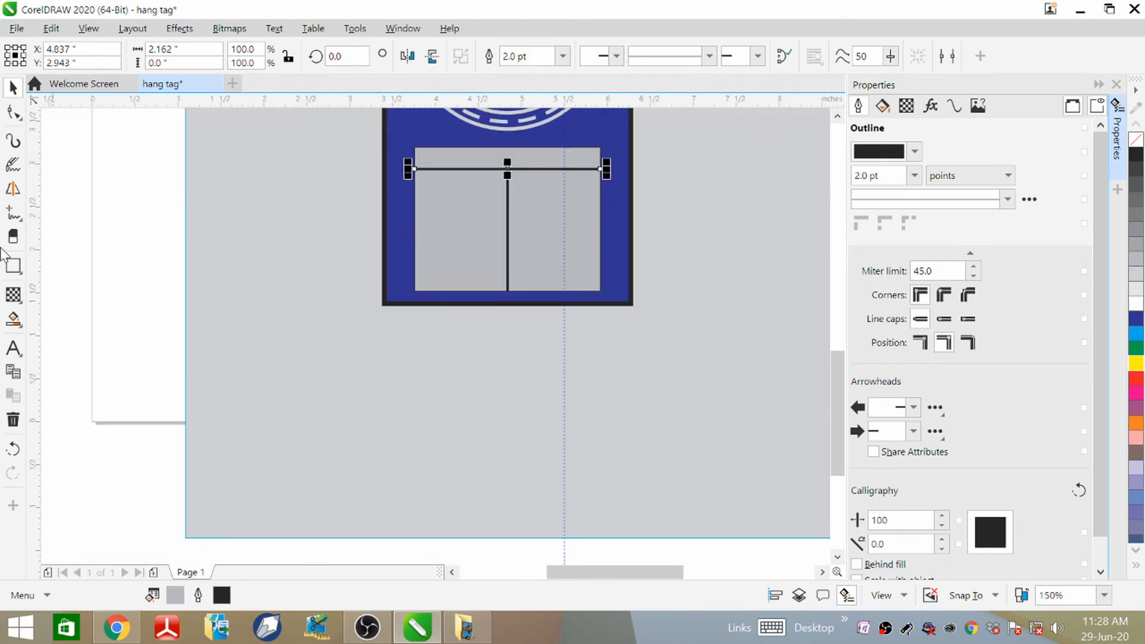
left_click(230, 243)
- Examine the divided grey panel up close and in relation to the whole hang tag
scroll(491, 203, "up", 2)
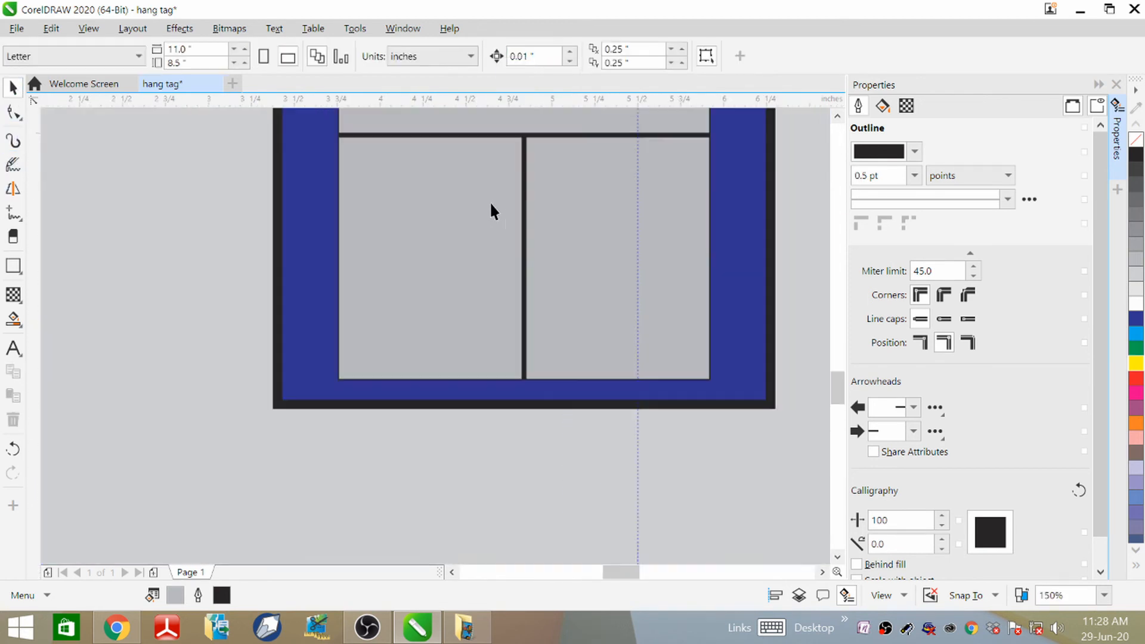
scroll(488, 221, "down", 2)
scroll(486, 167, "up", 2)
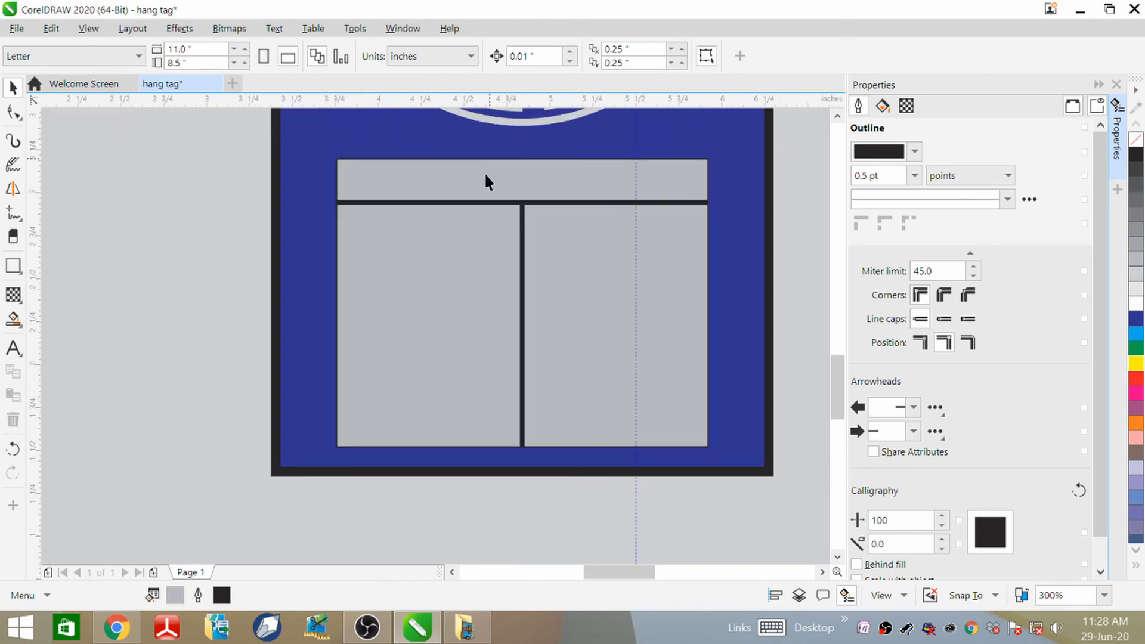
scroll(471, 188, "up", 1)
scroll(468, 193, "down", 1)
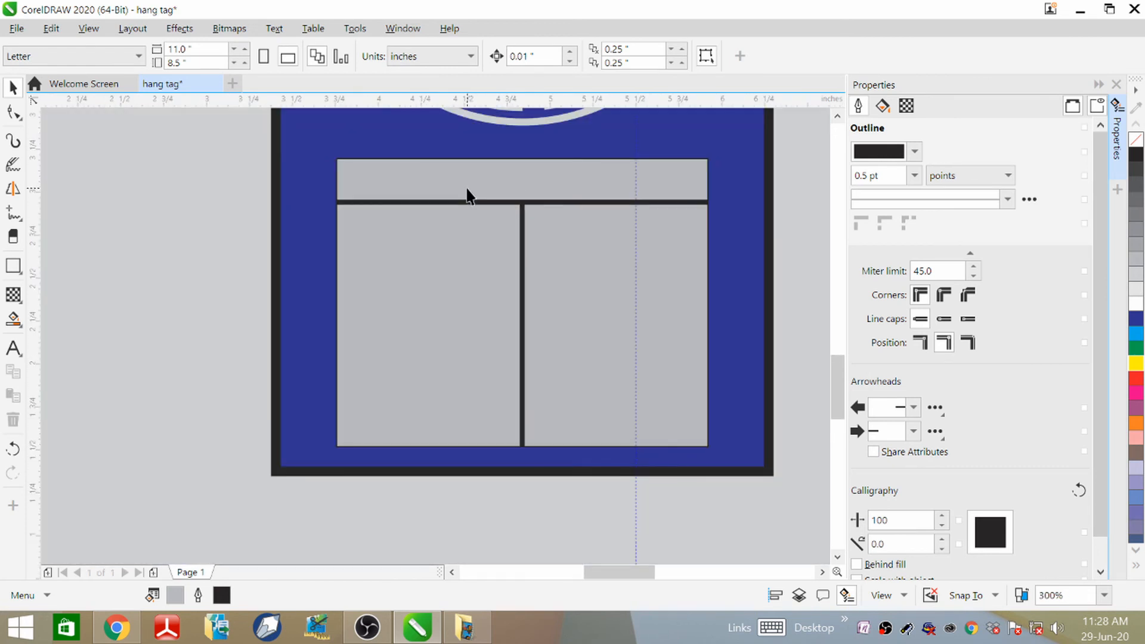
scroll(467, 197, "down", 1)
scroll(445, 250, "down", 1)
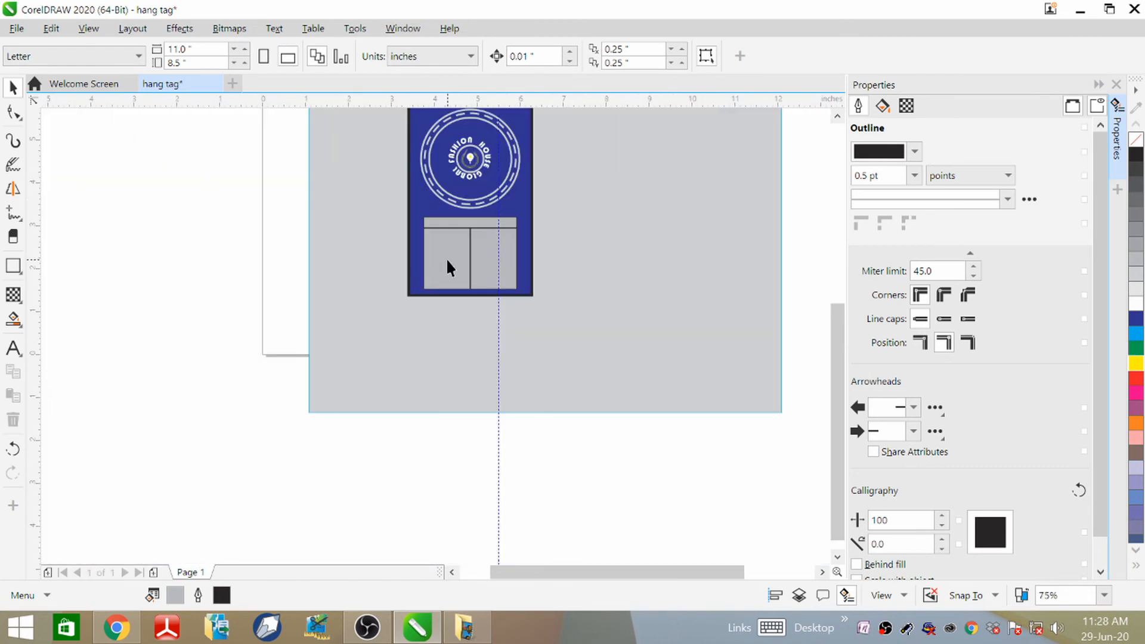
scroll(452, 256, "down", 1)
scroll(456, 246, "up", 1)
scroll(457, 245, "up", 1)
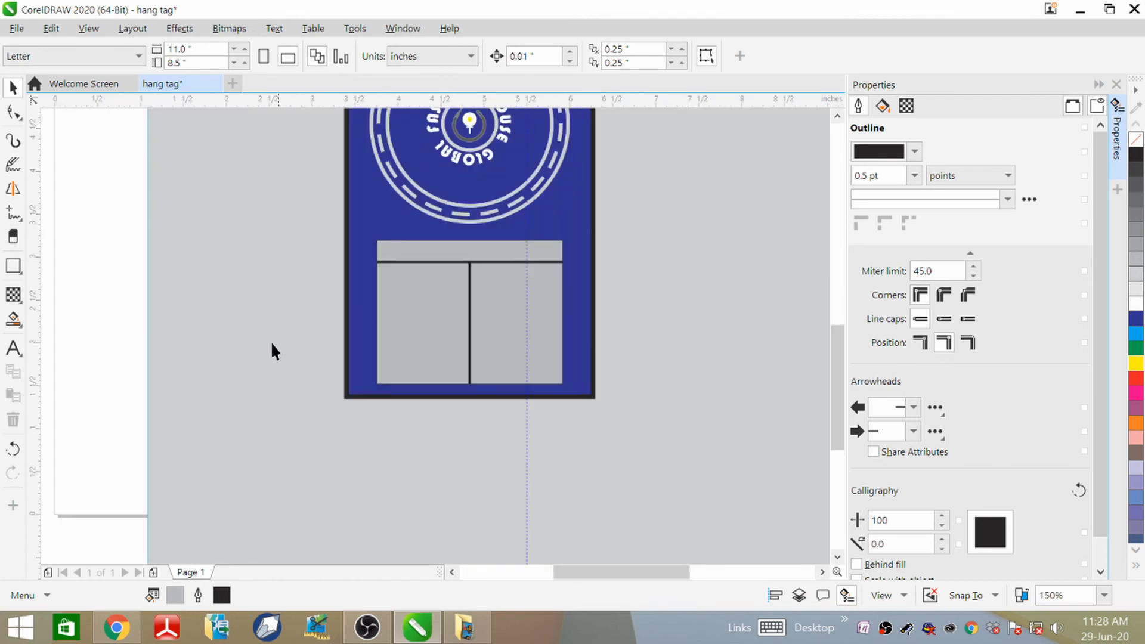
left_click(13, 348)
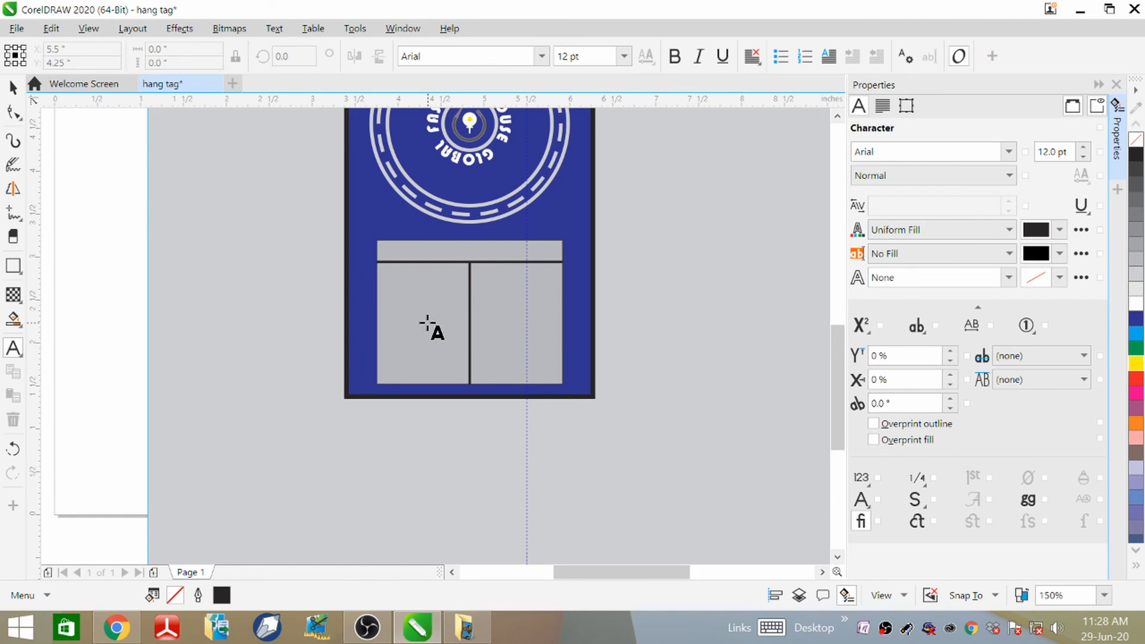
key("m")
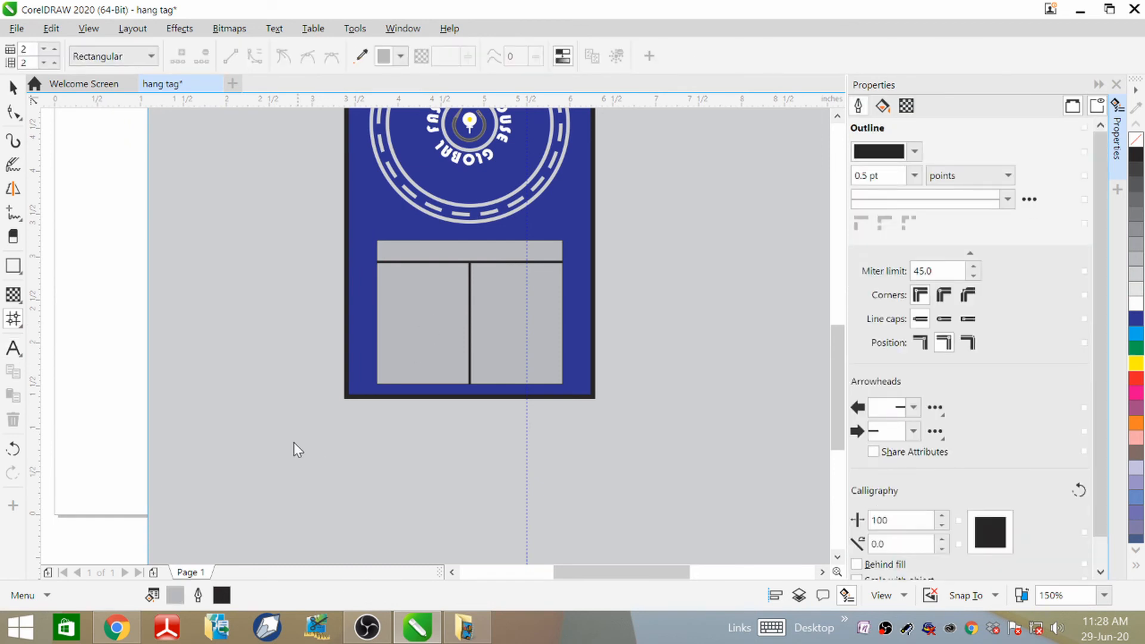
left_click(440, 325)
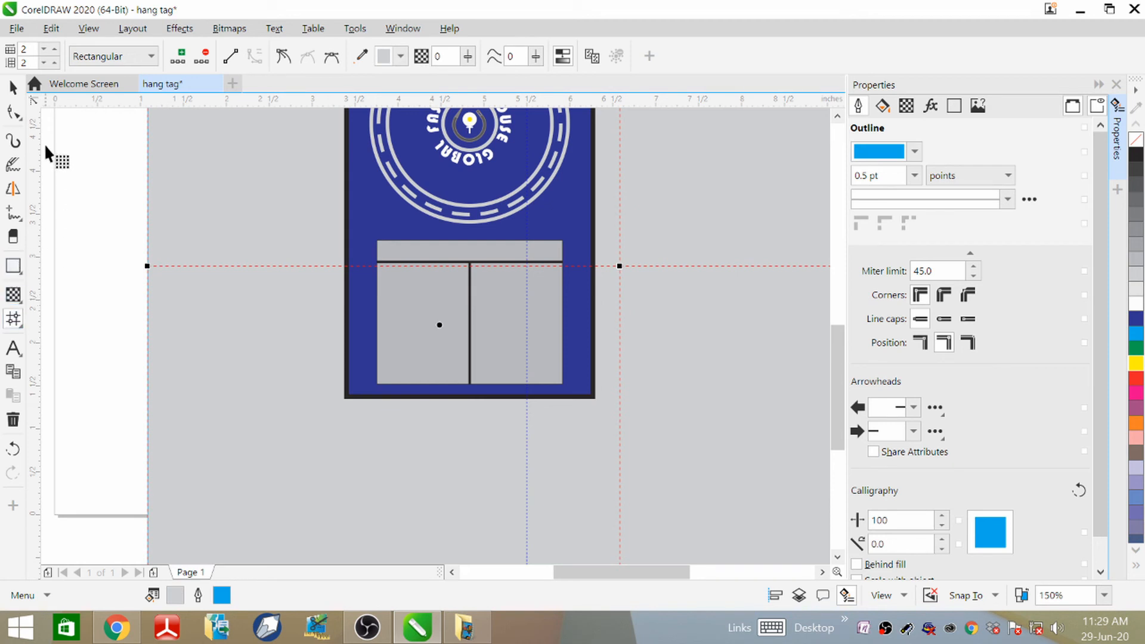
left_click(12, 88)
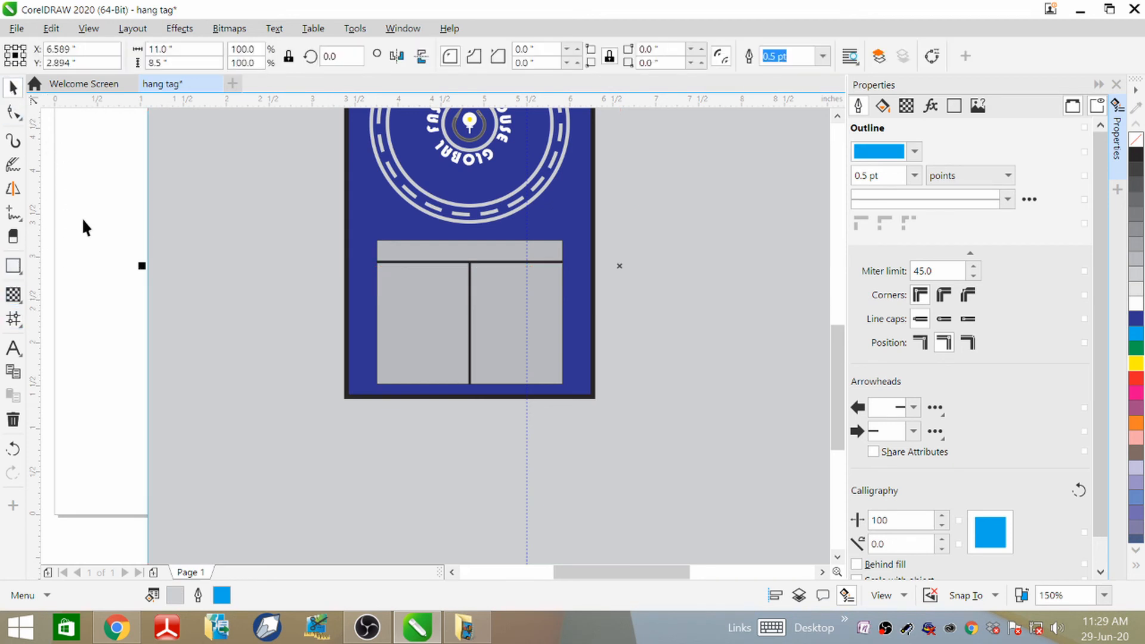
- Add the letter "M" in Arial to the left cell of the grey panel, enlarged to about 71.5 pt and roughly centred
left_click(13, 348)
left_click(417, 317)
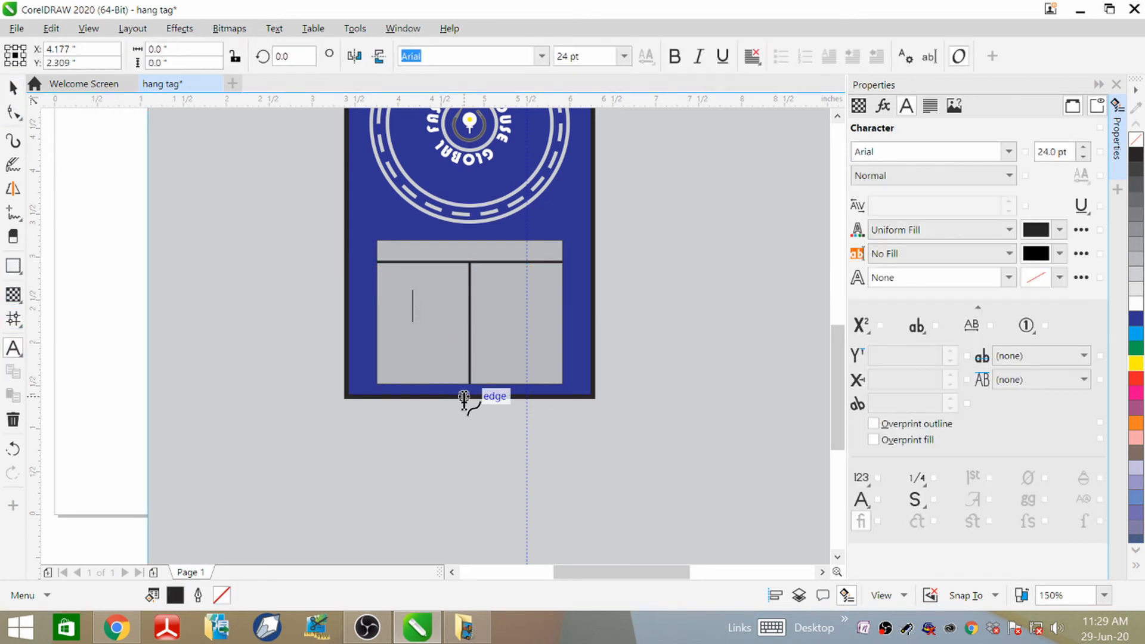
type("M")
key("Escape")
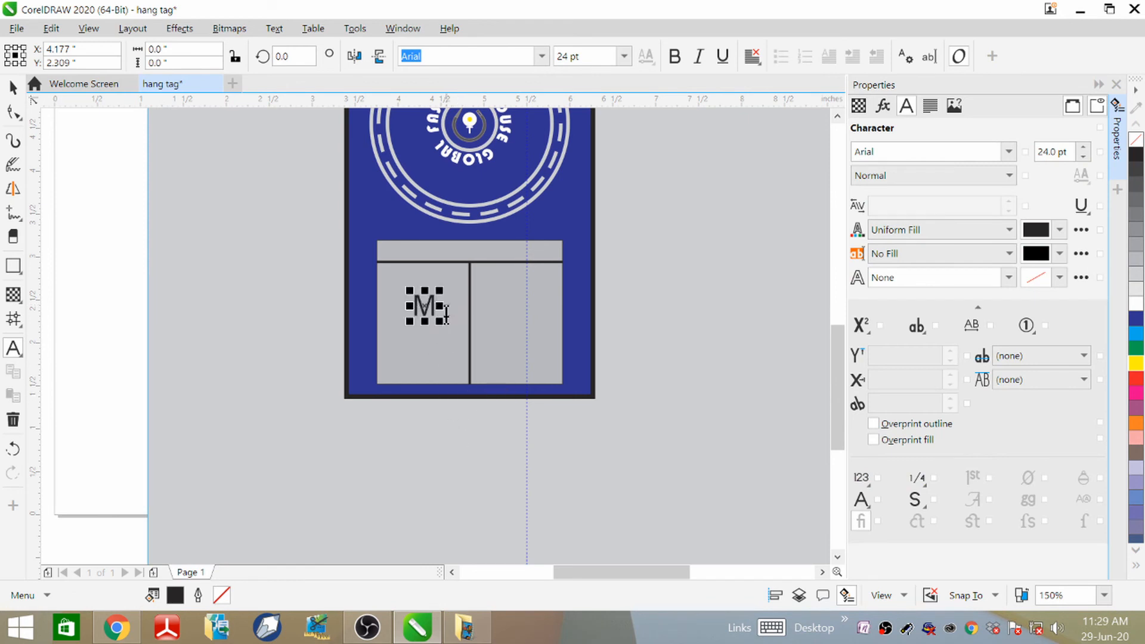
left_click_drag(439, 322, 469, 373)
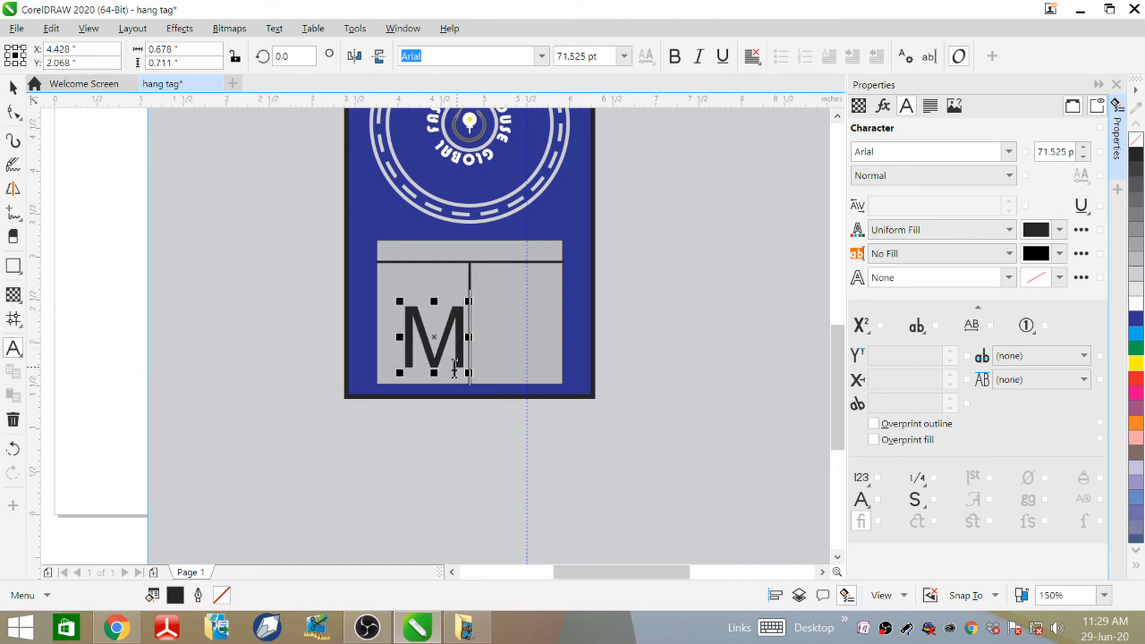
left_click_drag(434, 334, 425, 325)
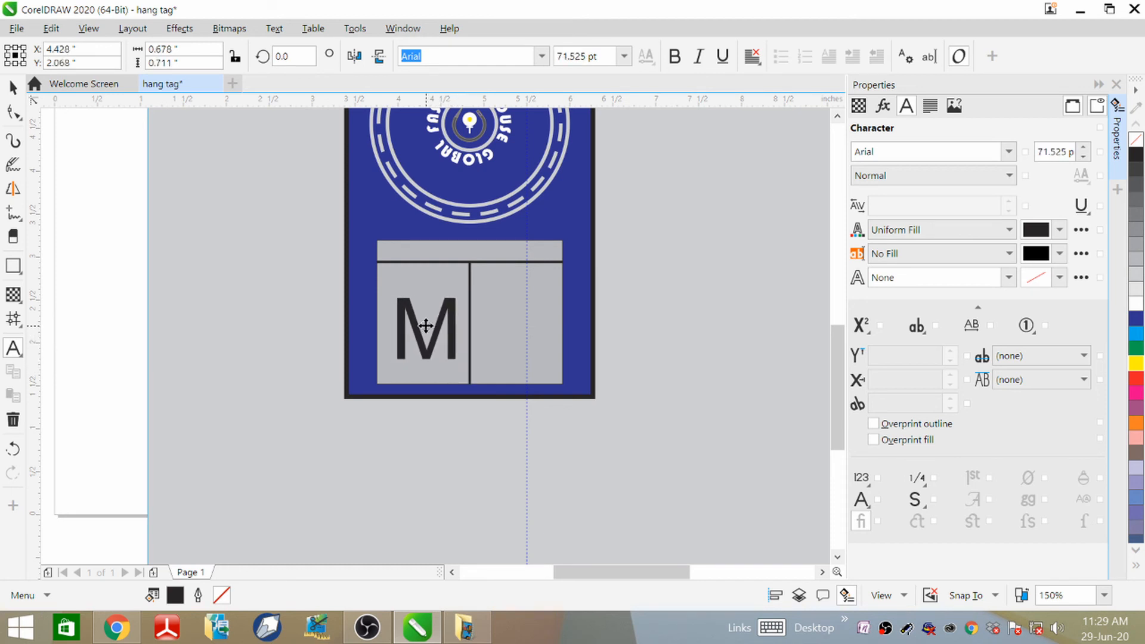
scroll(442, 315, "up", 3)
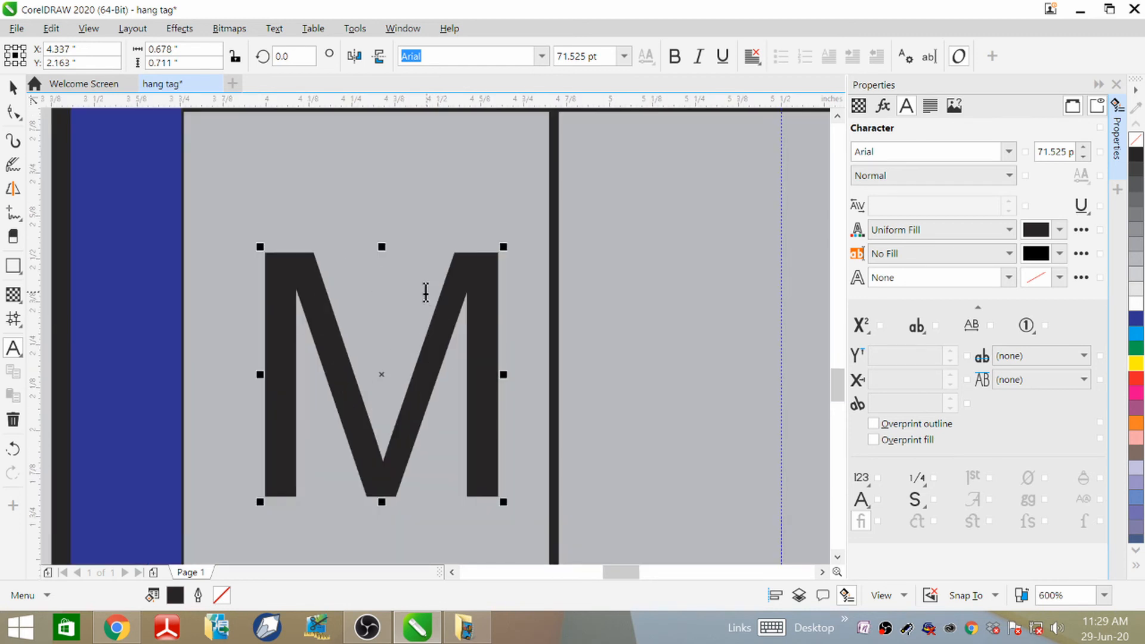
scroll(442, 262, "down", 1)
- Add the text "SIZE" in 24 pt Arial to the left cell, between the horizontal divider and the M
left_click(174, 235)
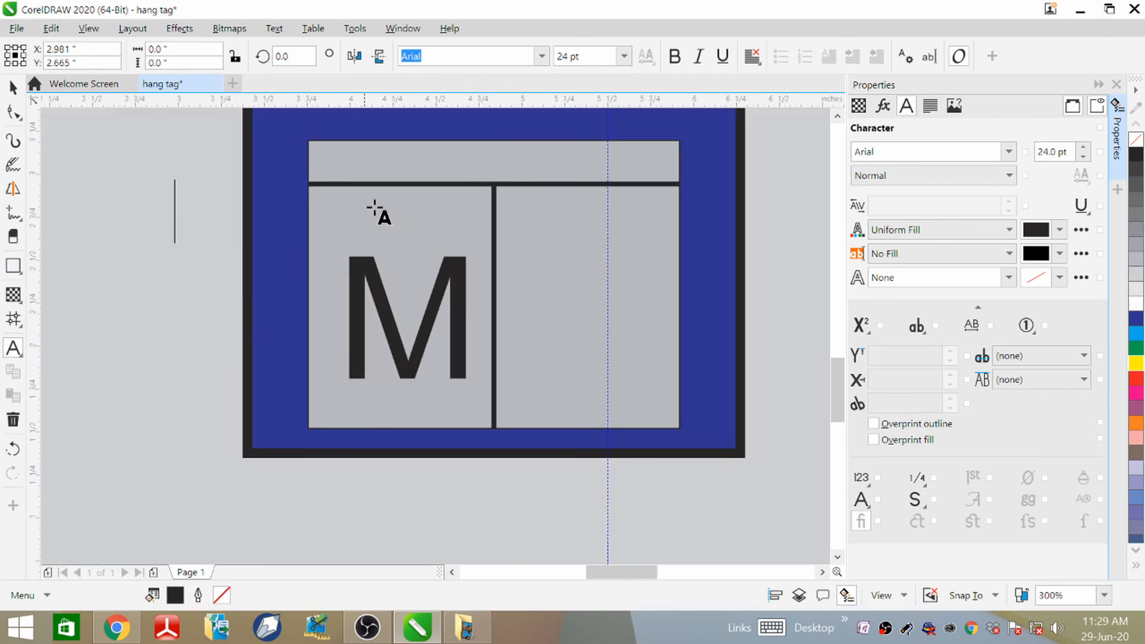
left_click(345, 223)
type("SIZE")
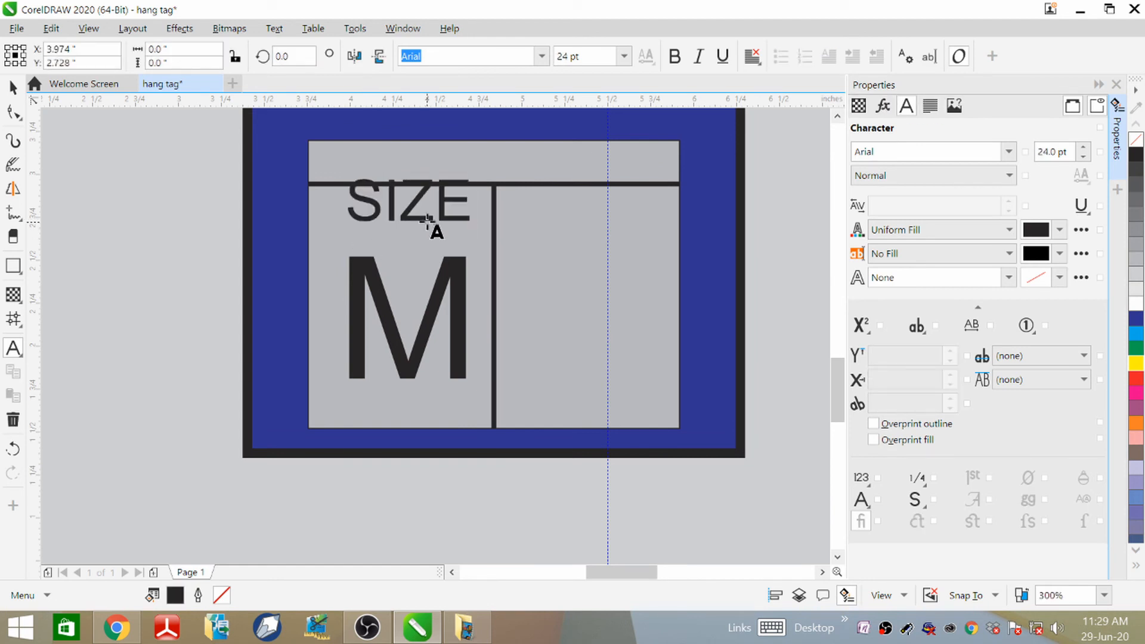
key("ctrl+space")
left_click_drag(407, 197, 409, 235)
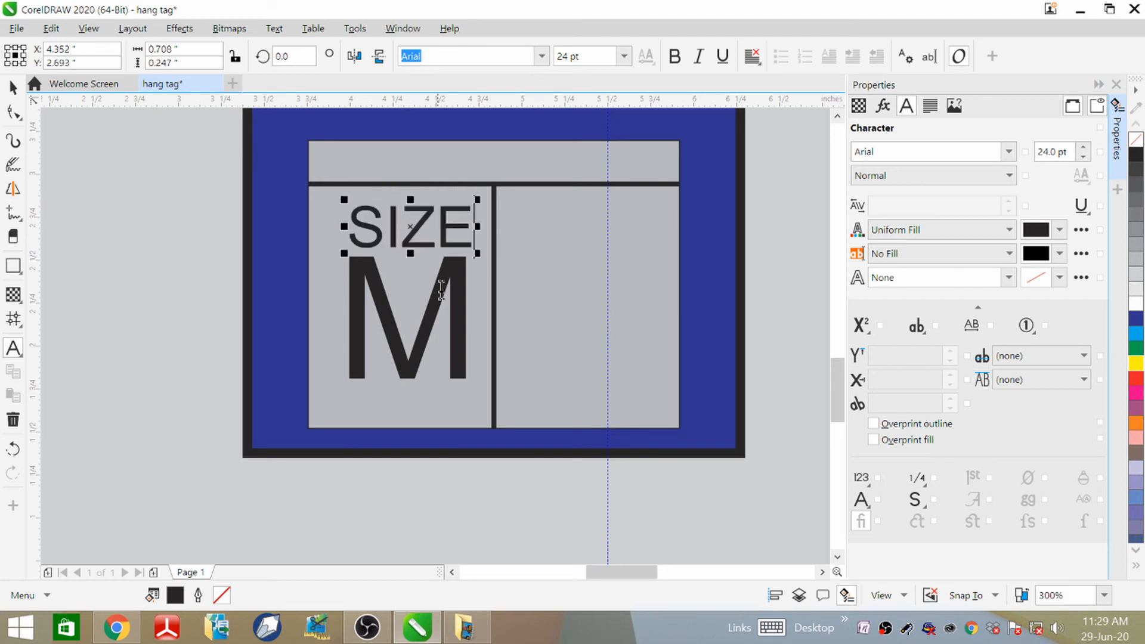
- Fill both the "SIZE" text and the letter "M" with the dark blue matching the tag
left_click(457, 346)
left_click(15, 89)
left_click(460, 317)
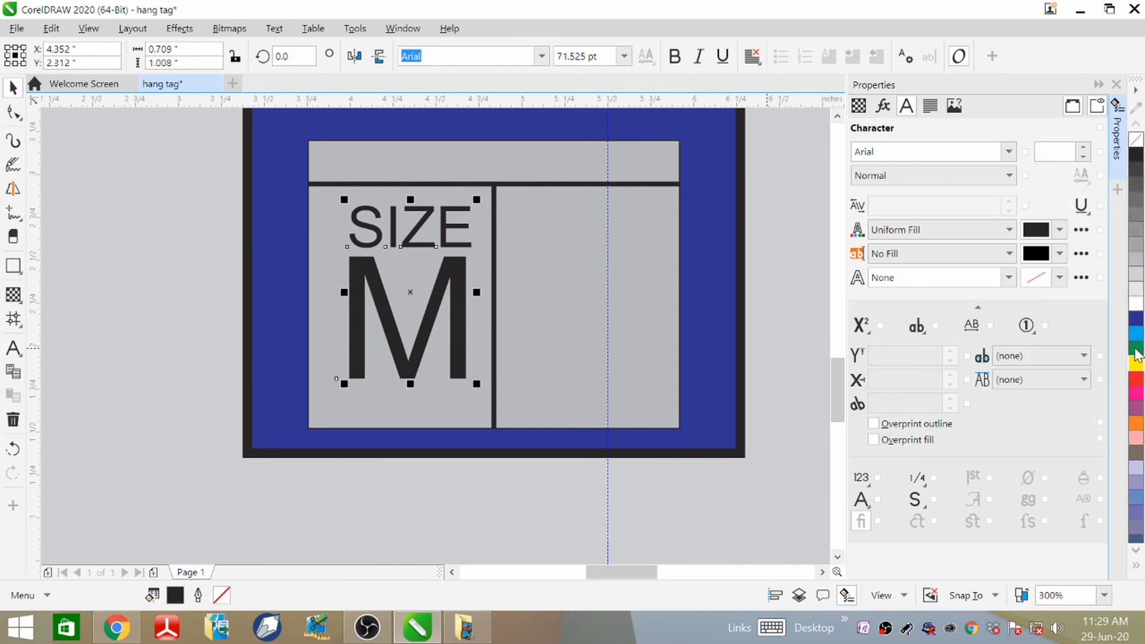
left_click(1138, 321)
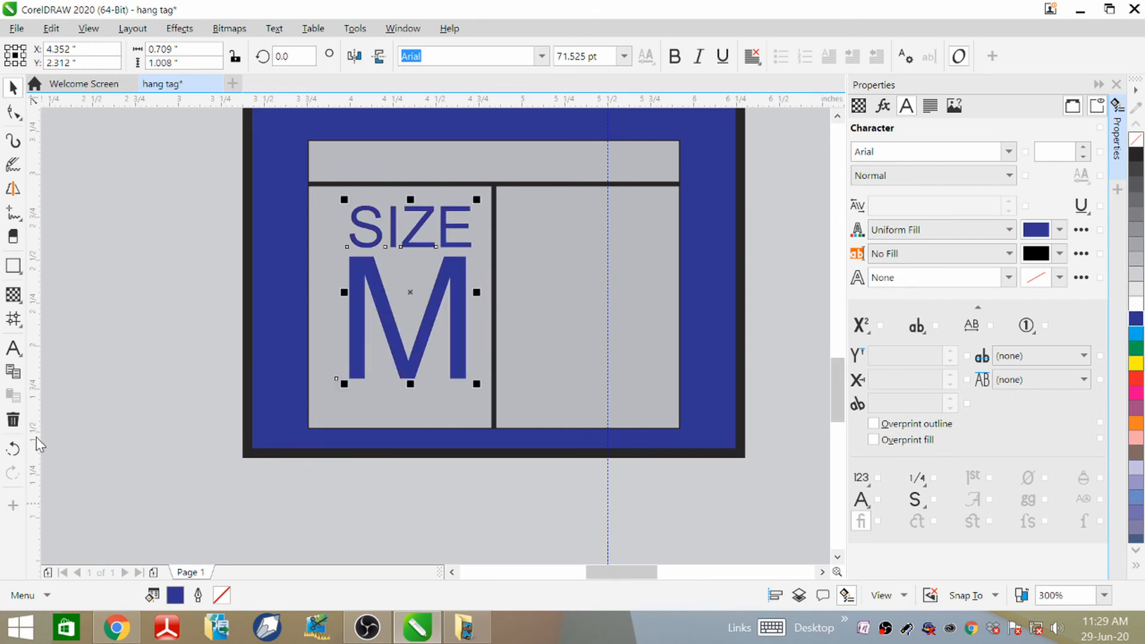
left_click(145, 356)
left_click(596, 274)
scroll(591, 275, "down", 4)
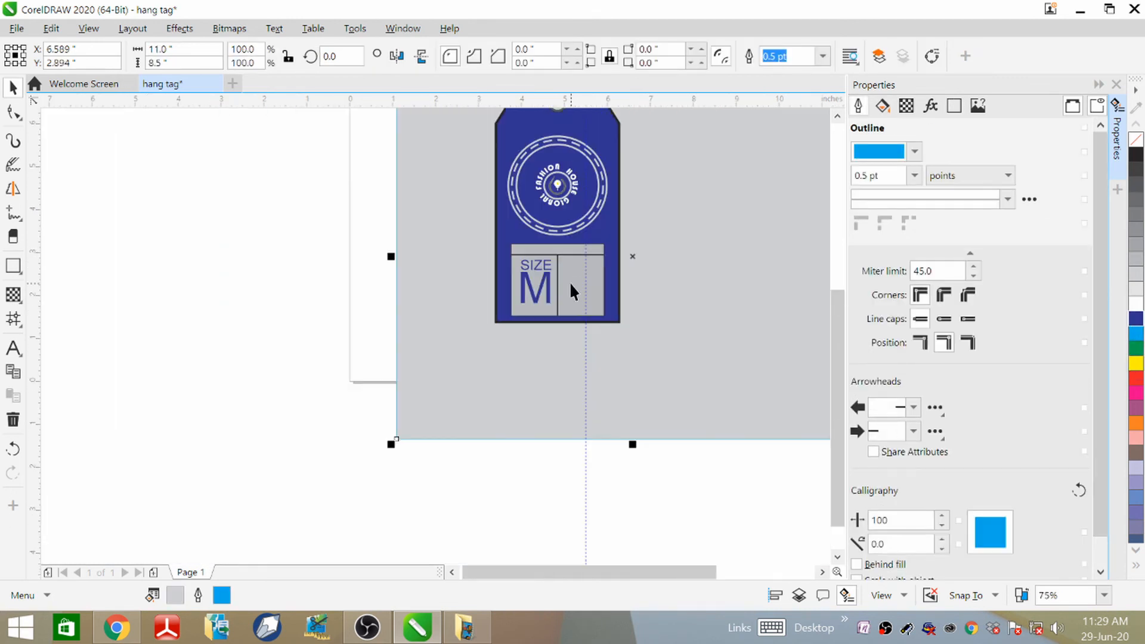
scroll(495, 346, "down", 3)
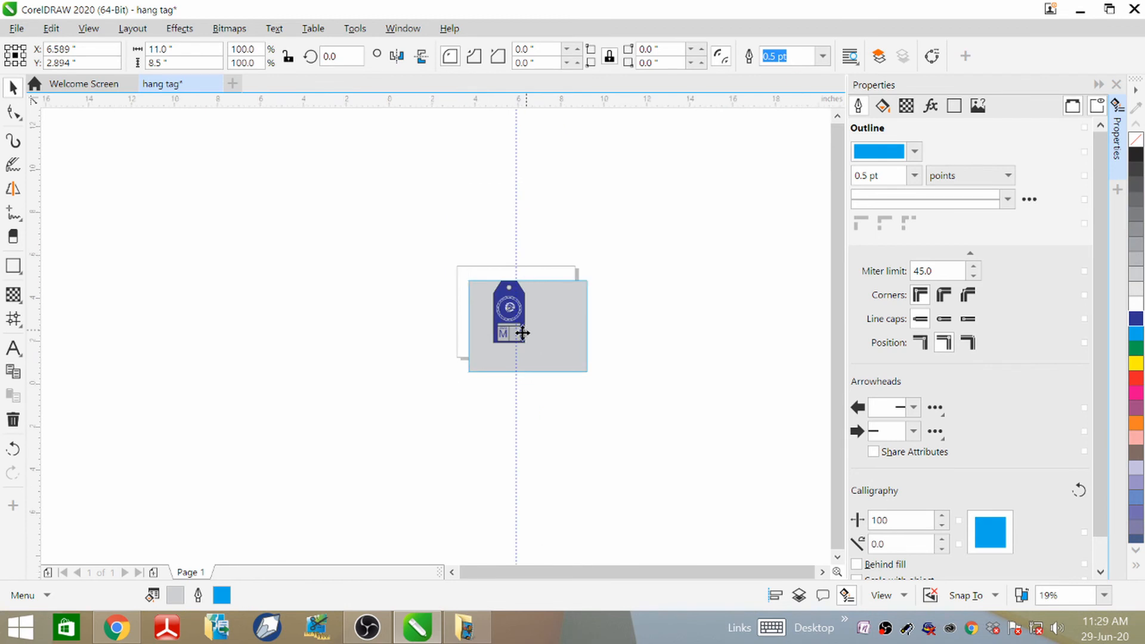
scroll(516, 334, "up", 6)
scroll(482, 356, "down", 2)
scroll(447, 336, "up", 5)
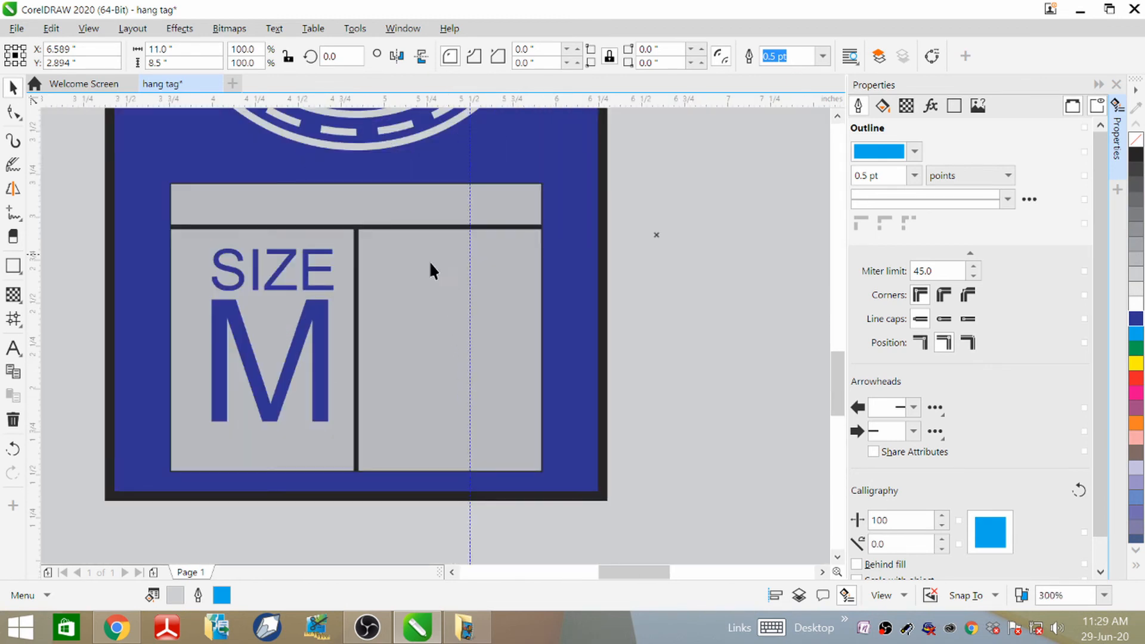
- Add the text "MADE IN INDIA" in 24 pt Arial over the upper strip of the grey panel
left_click(423, 268)
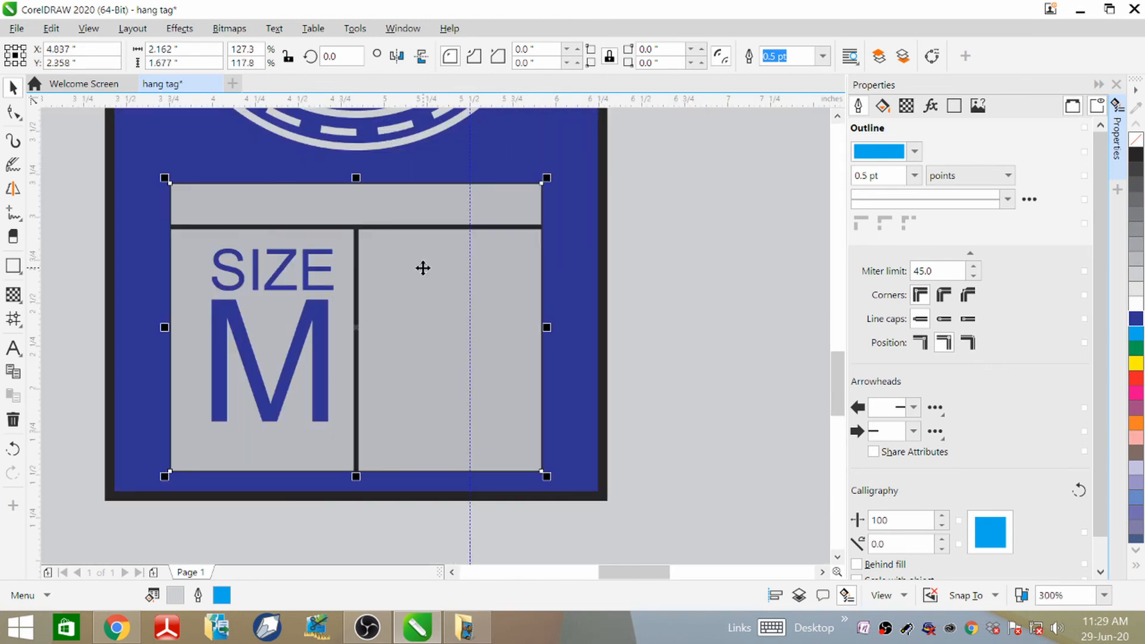
left_click(13, 348)
left_click(201, 199)
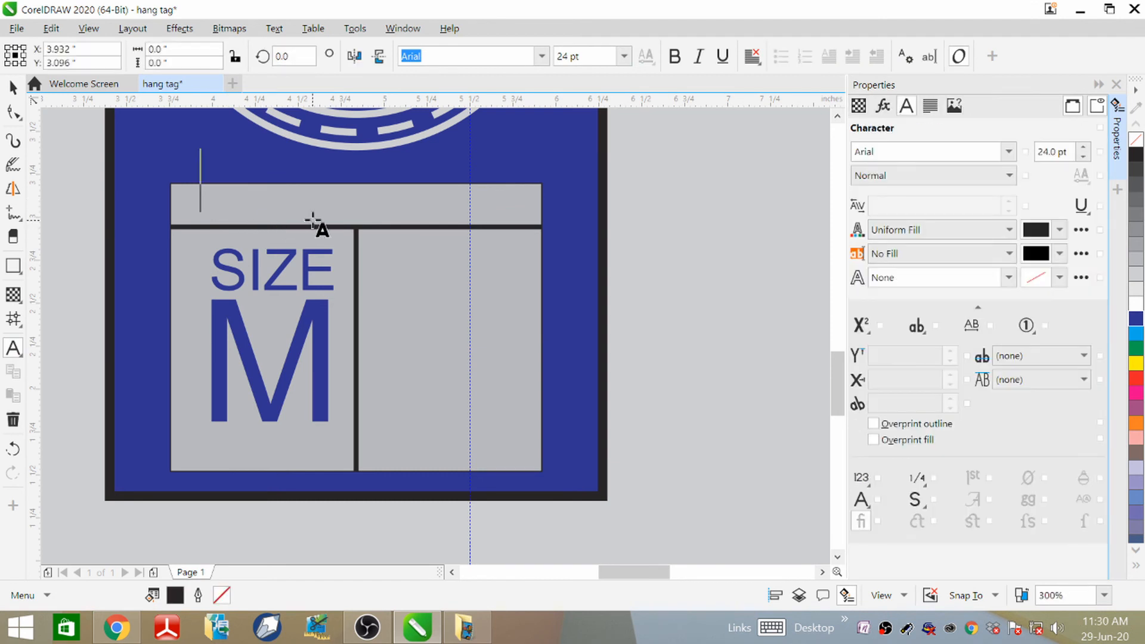
type("MA")
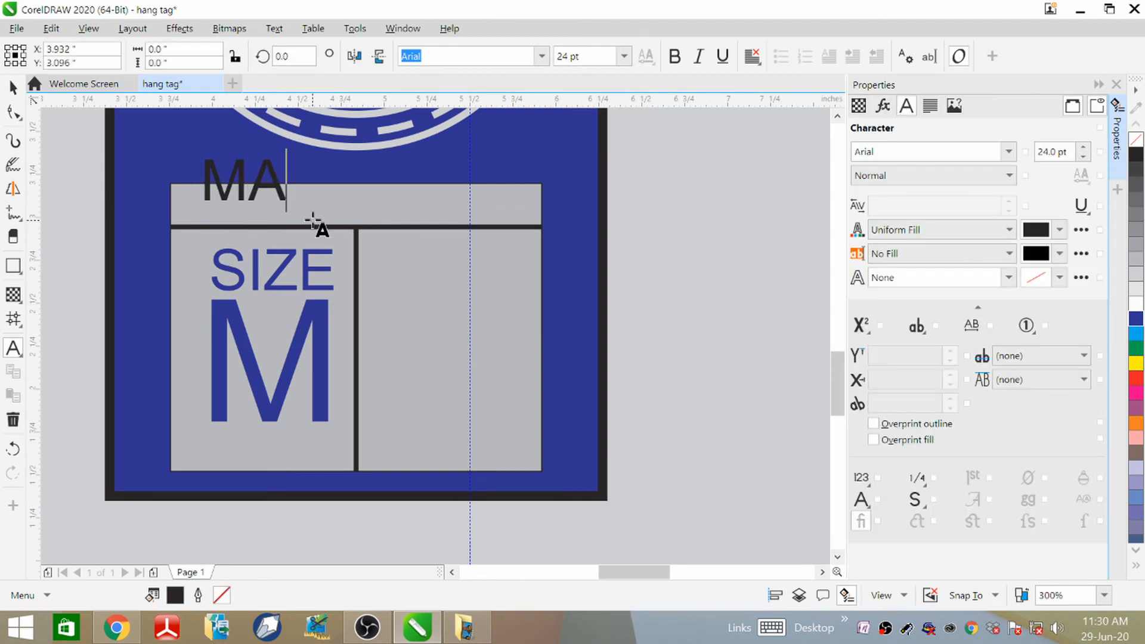
type("DE I")
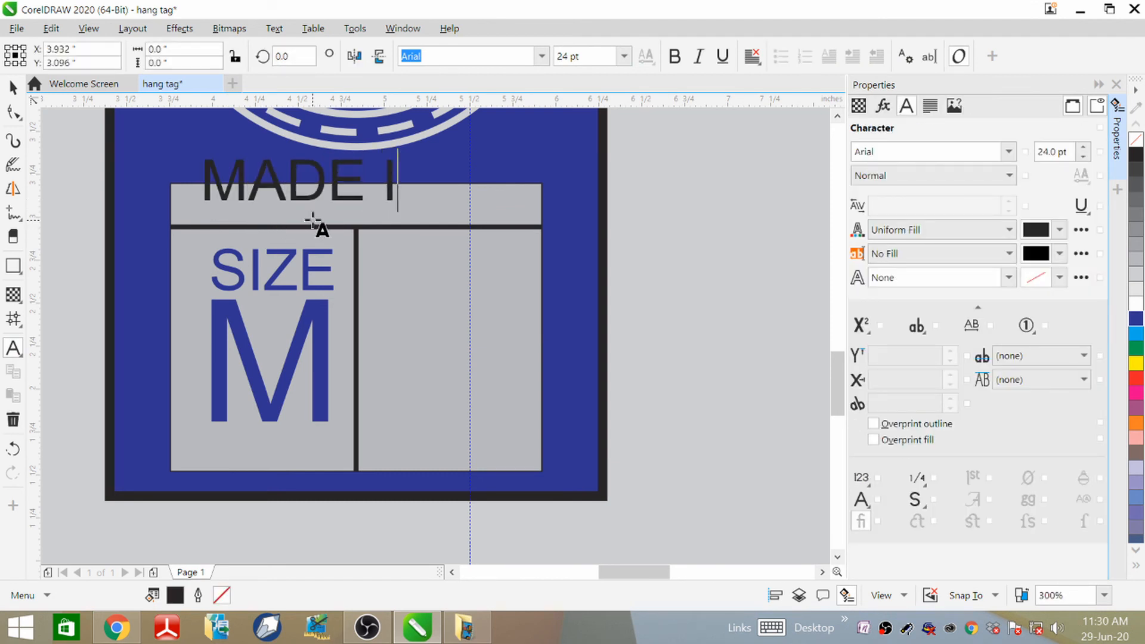
type("N INDIA")
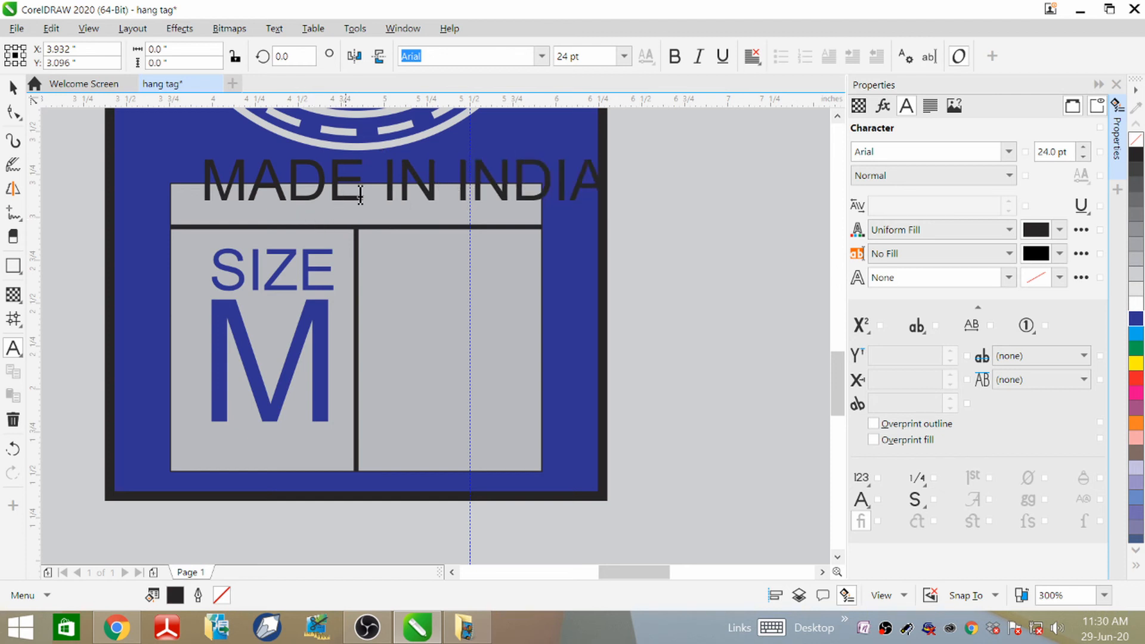
key("Escape")
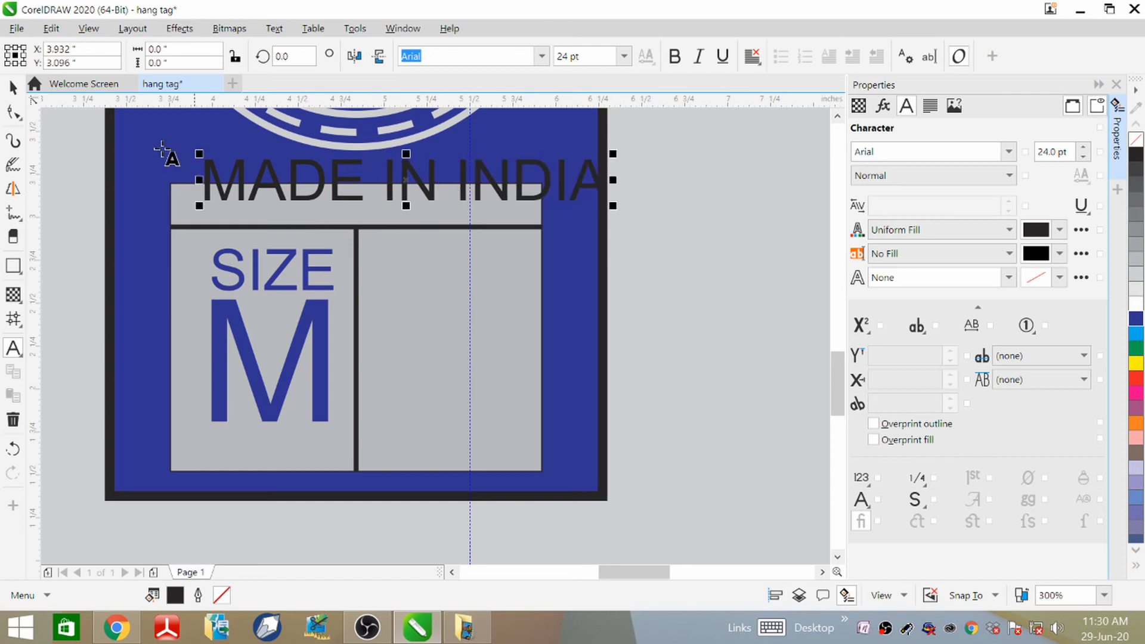
- Shrink the "MADE IN INDIA" text to about 12.2 pt and roughly centre it inside the panel's upper strip
left_click(13, 88)
left_click_drag(614, 151, 540, 175)
left_click_drag(305, 190, 358, 205)
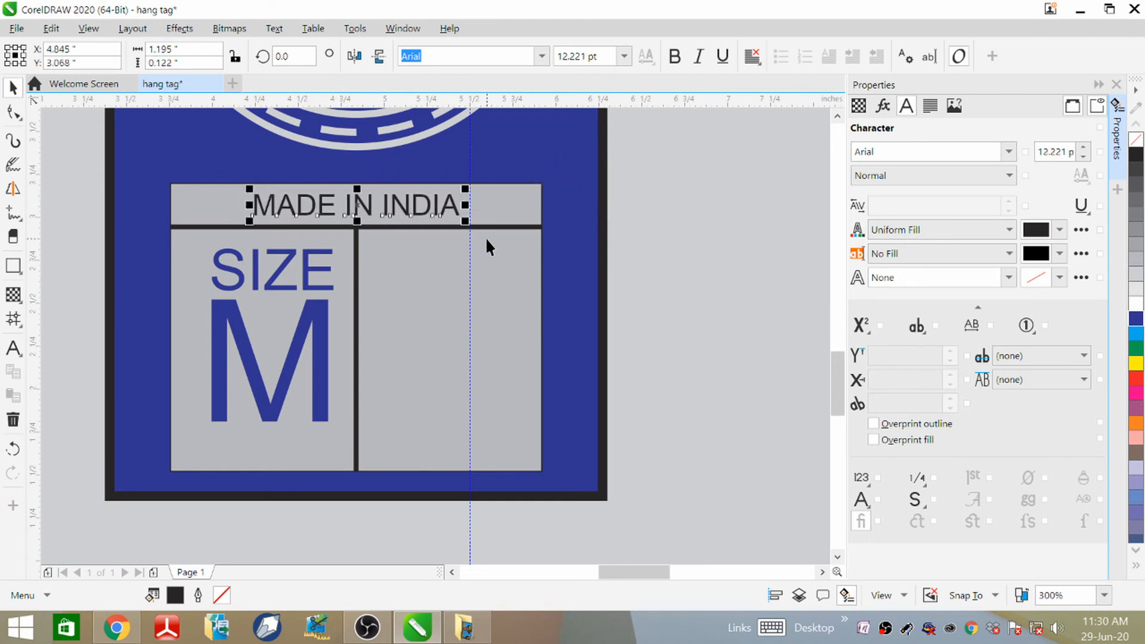
- Change the "MADE IN INDIA" font to BankGothic Md BT and re-centre the text in the upper strip
left_click(675, 56)
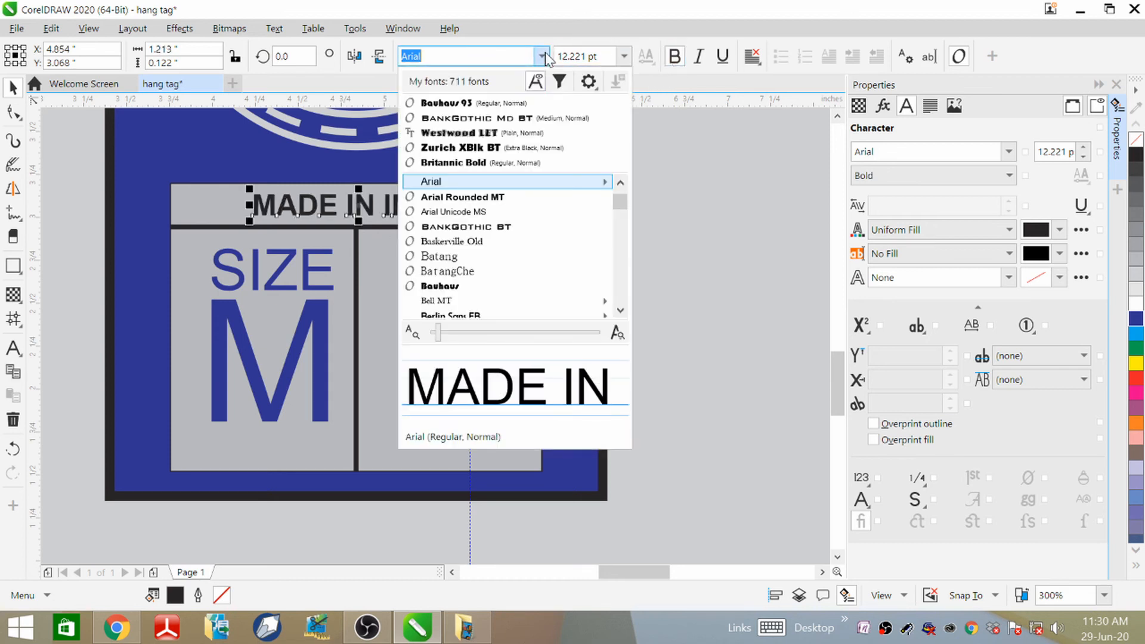
left_click(542, 56)
left_click(500, 229)
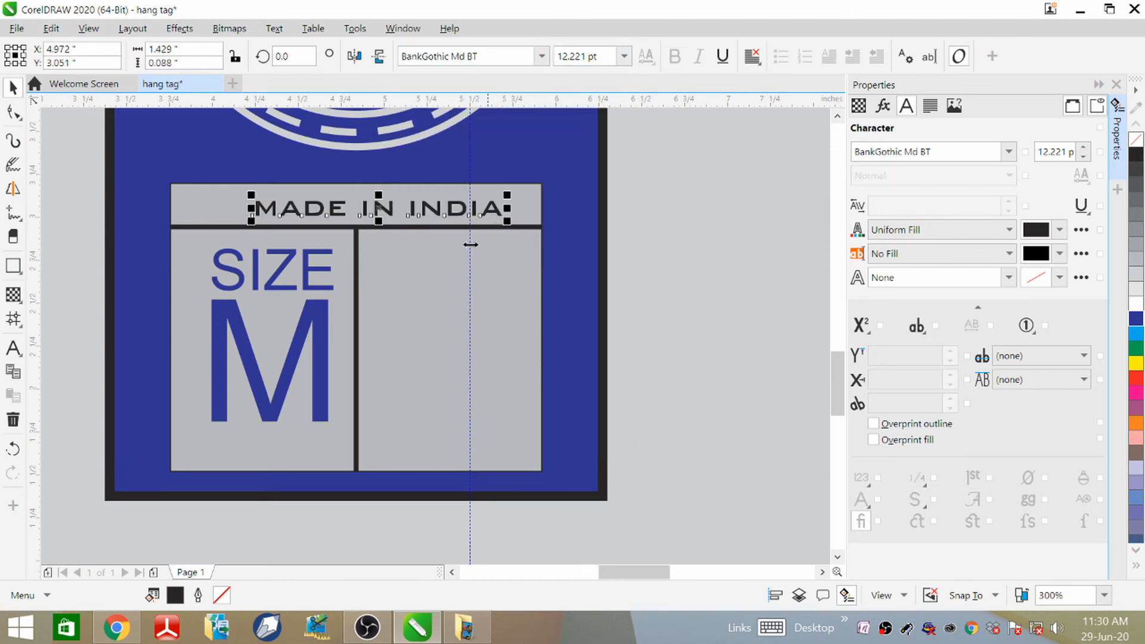
left_click_drag(379, 209, 357, 224)
left_click(653, 250)
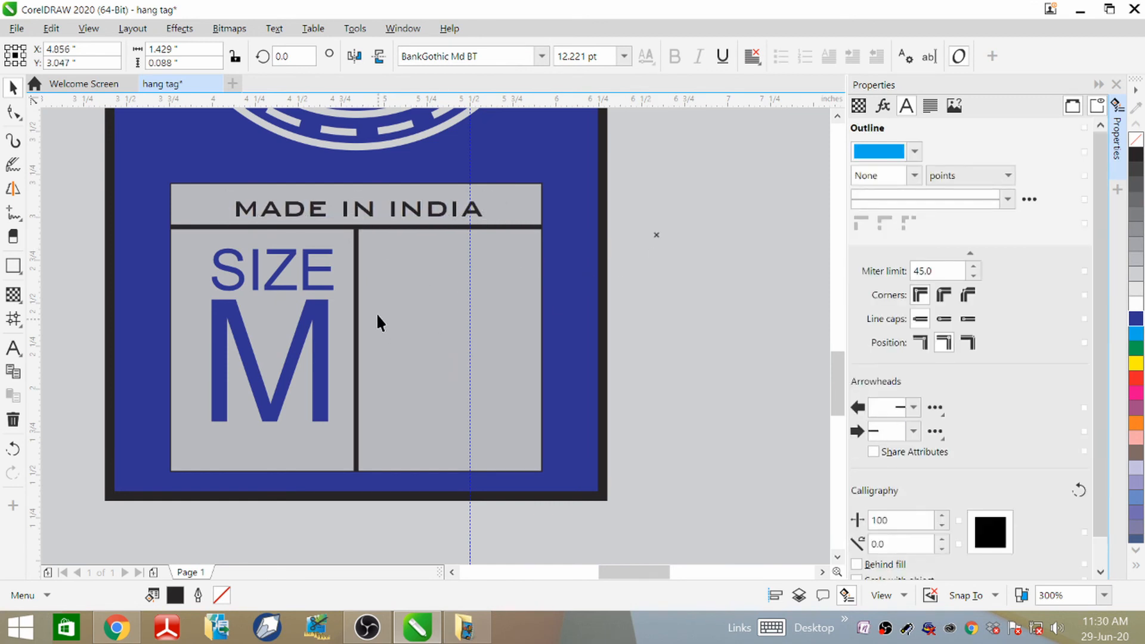
- Add the two-line text "100% cotton" in 24 pt Arial to the right cell of the grey panel
left_click(413, 307)
left_click(13, 348)
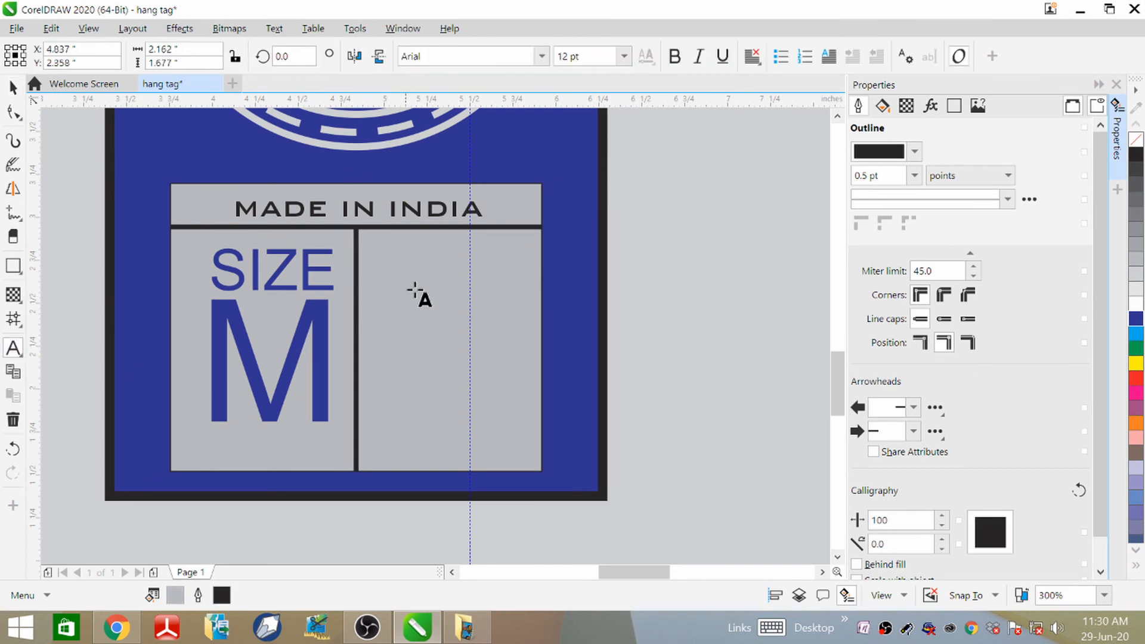
left_click(401, 265)
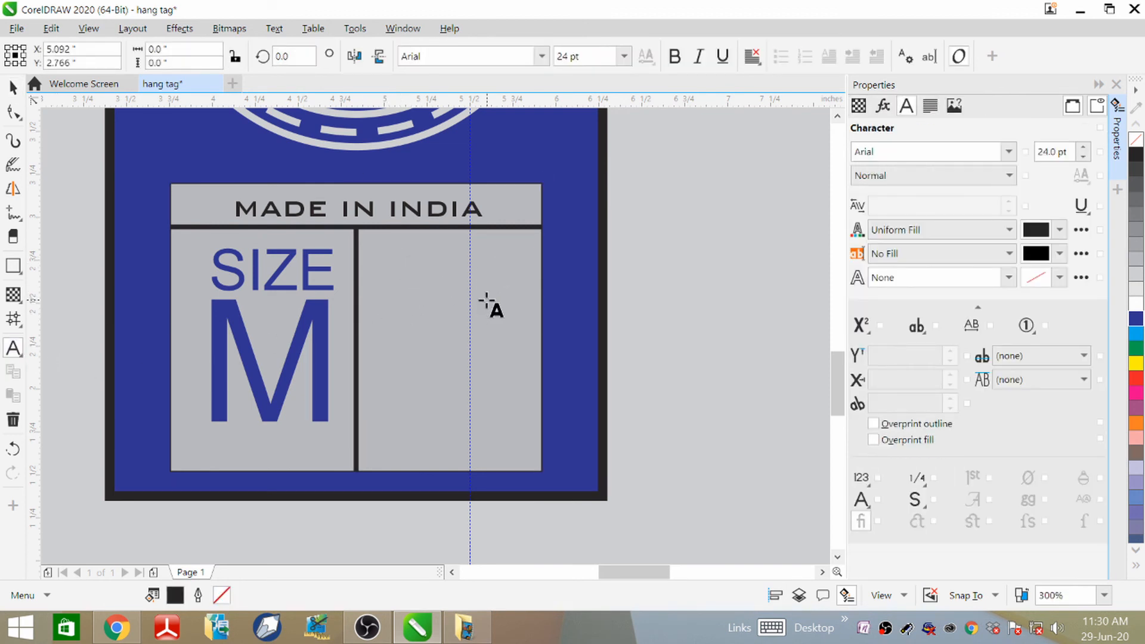
type("100")
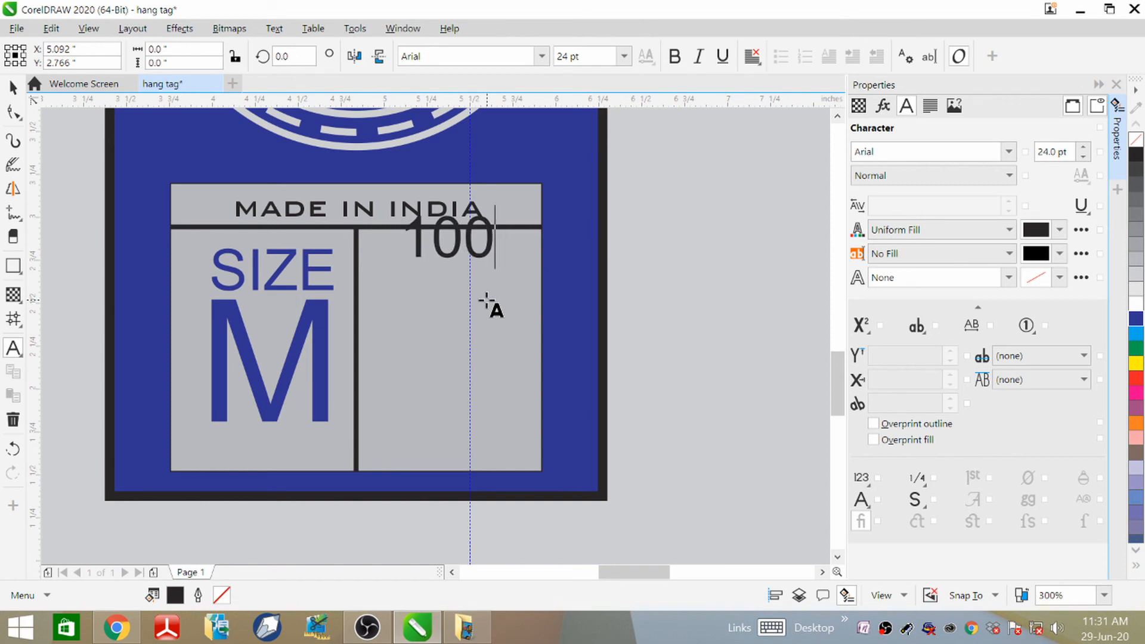
type("% ")
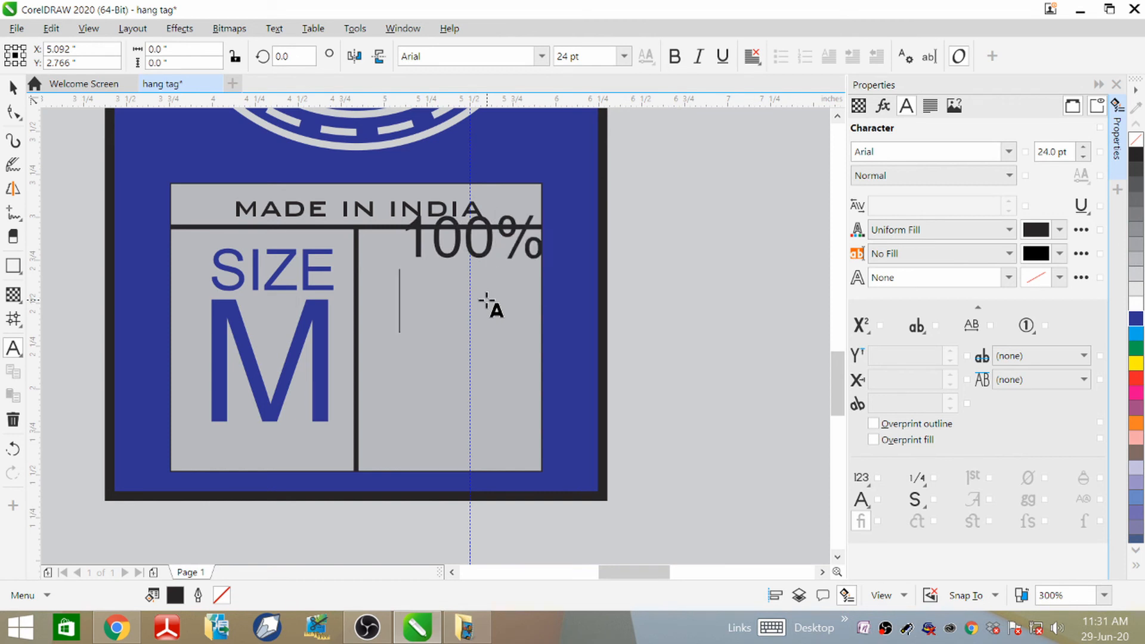
type("cotton")
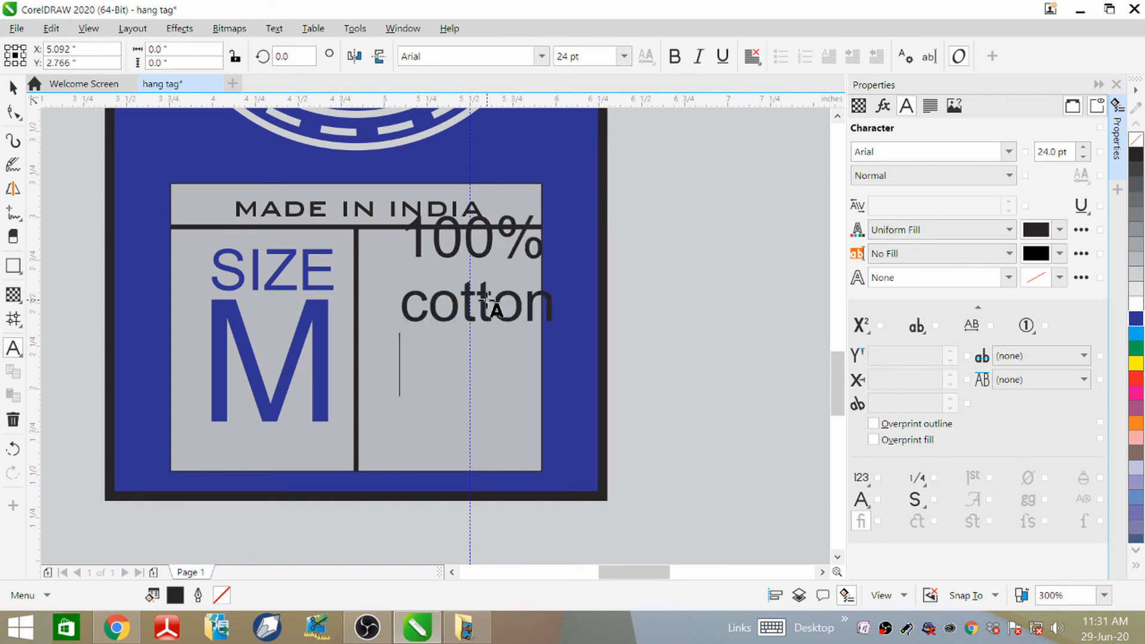
key("Return")
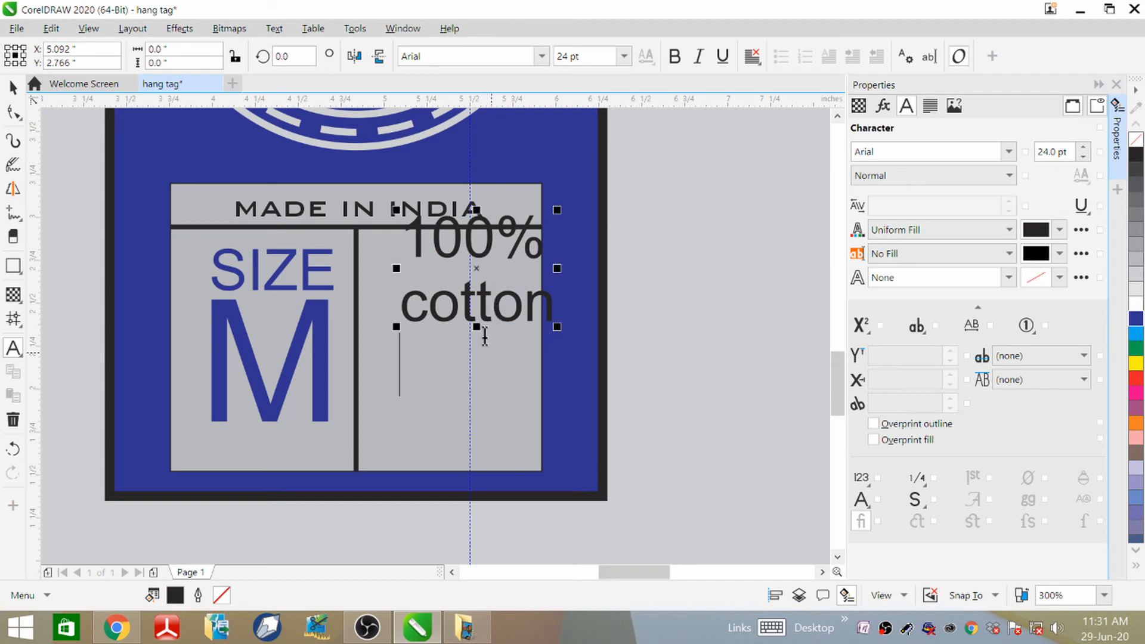
- Shrink the "100% cotton" text to about 13.7 pt near the top of the right cell and fill it with the tag's dark blue
left_click(476, 268)
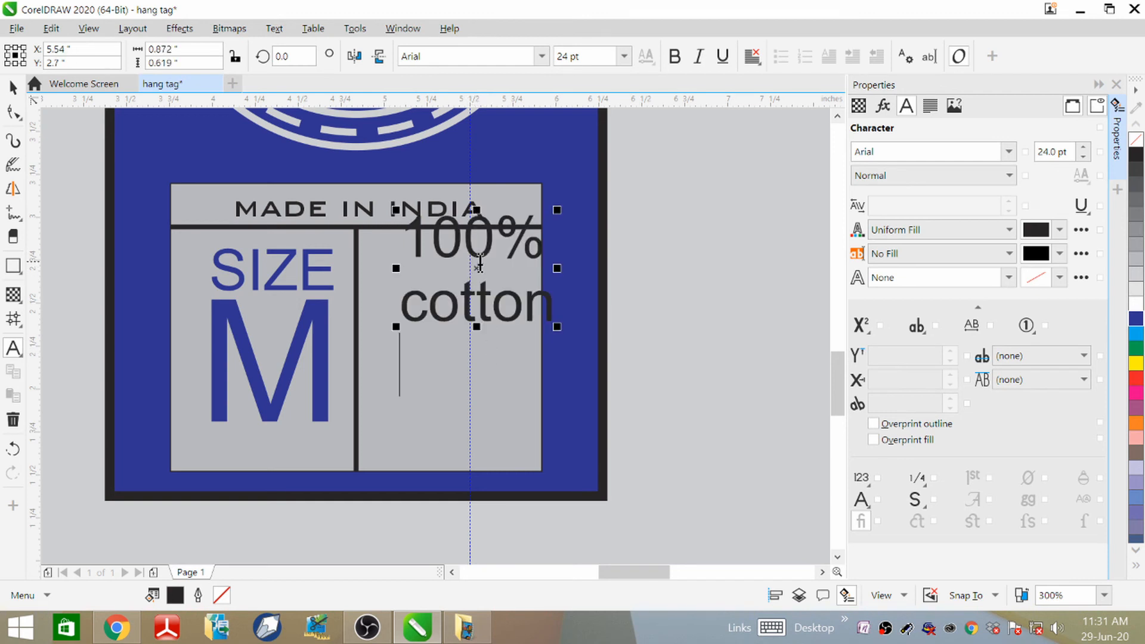
left_click_drag(480, 263, 448, 289)
left_click_drag(544, 354, 524, 309)
left_click_drag(422, 263, 451, 247)
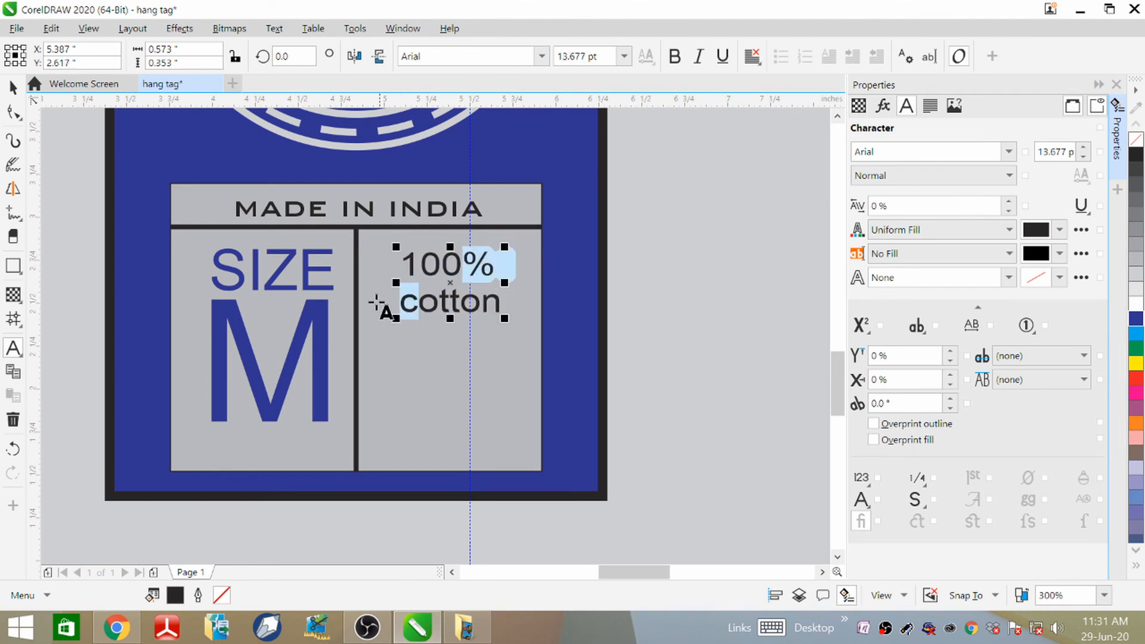
left_click(13, 88)
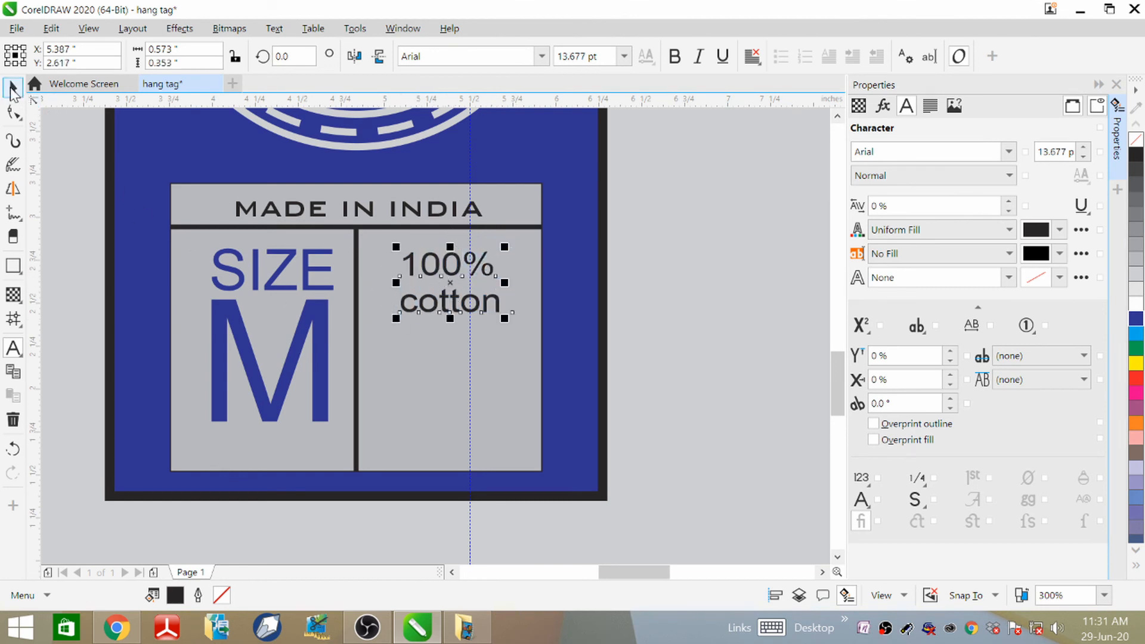
left_click(1136, 320)
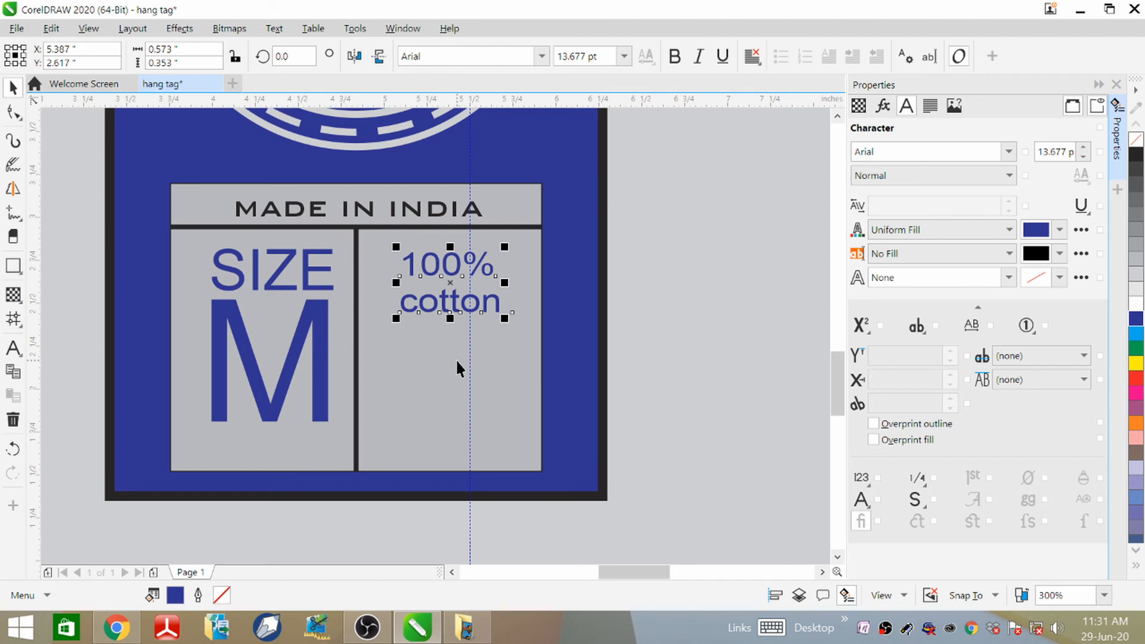
- Try to add "machine wash" as a third line of the "100% cotton" text
scroll(456, 359, "up", 2)
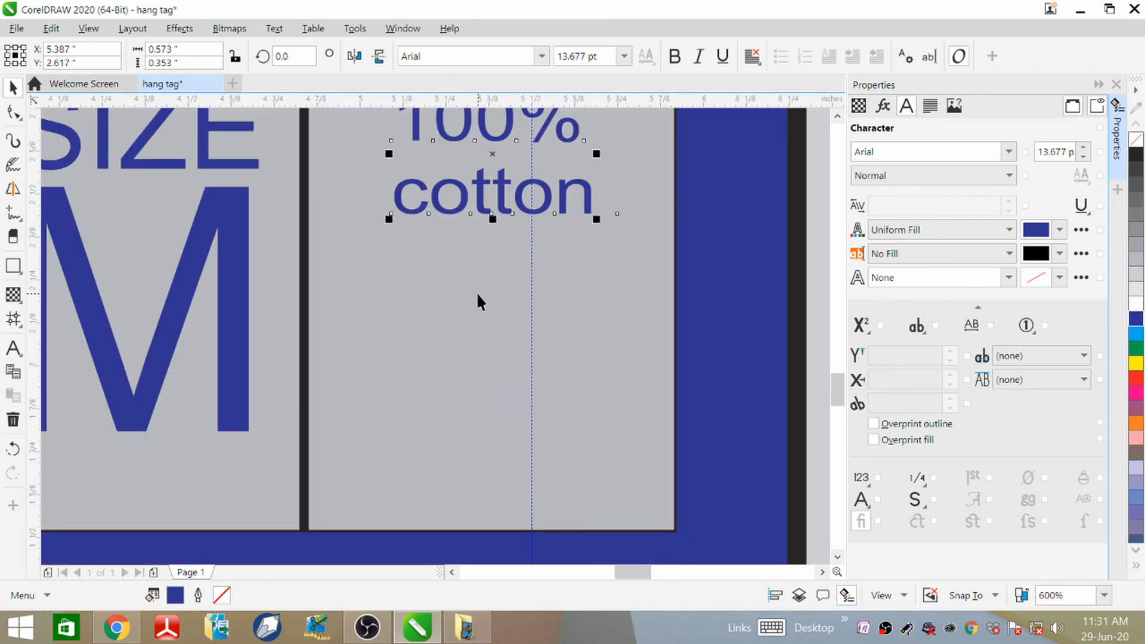
left_click(13, 349)
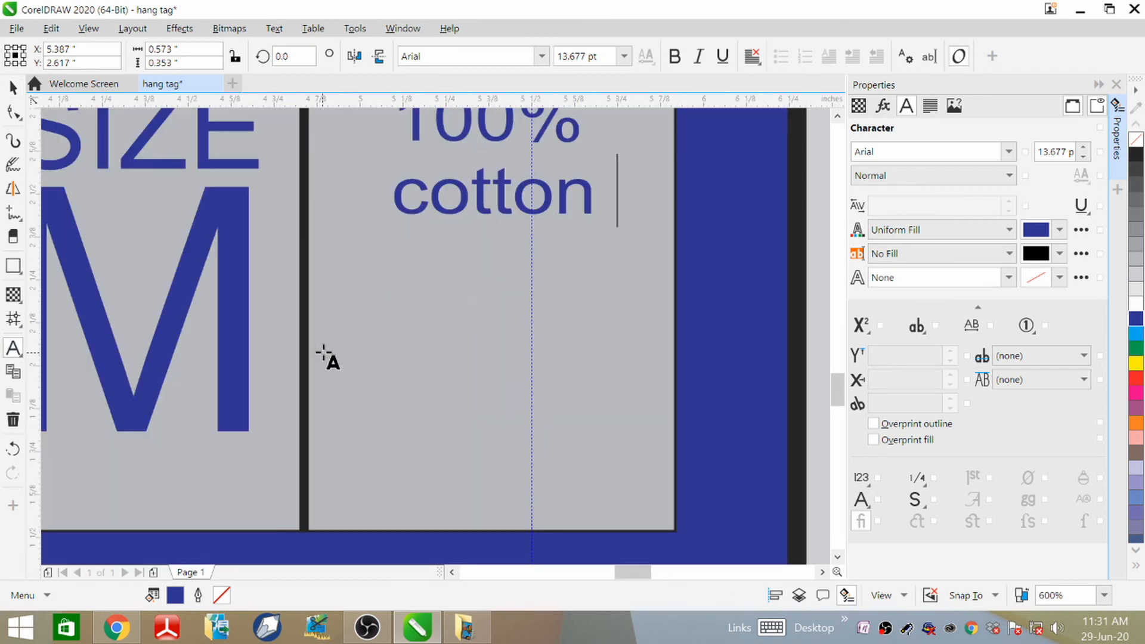
left_click(401, 278)
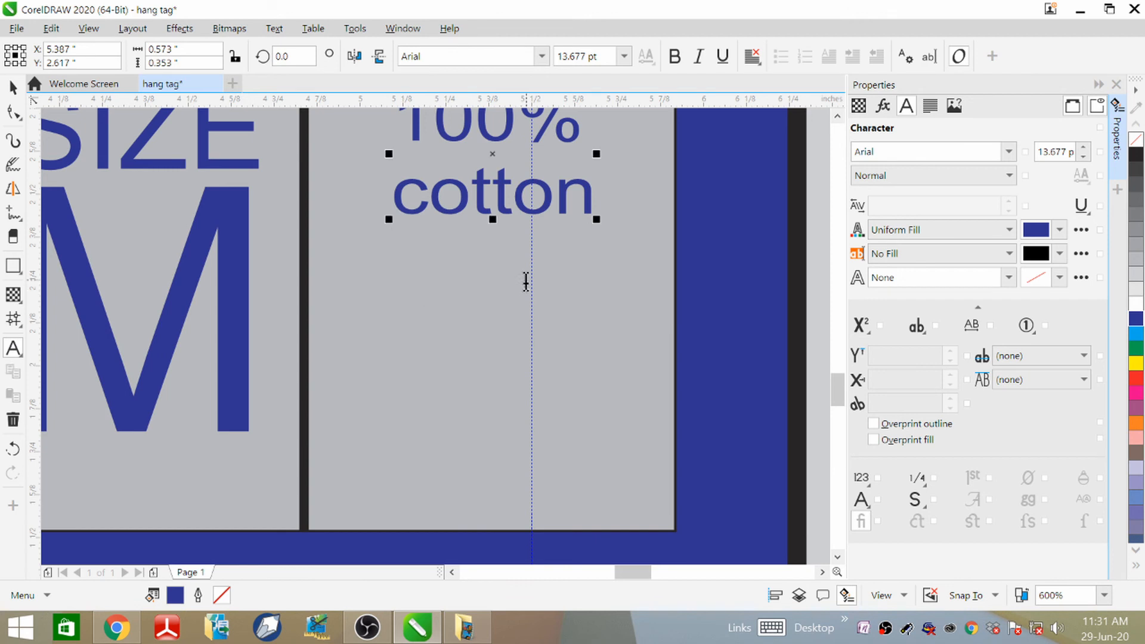
type("machin")
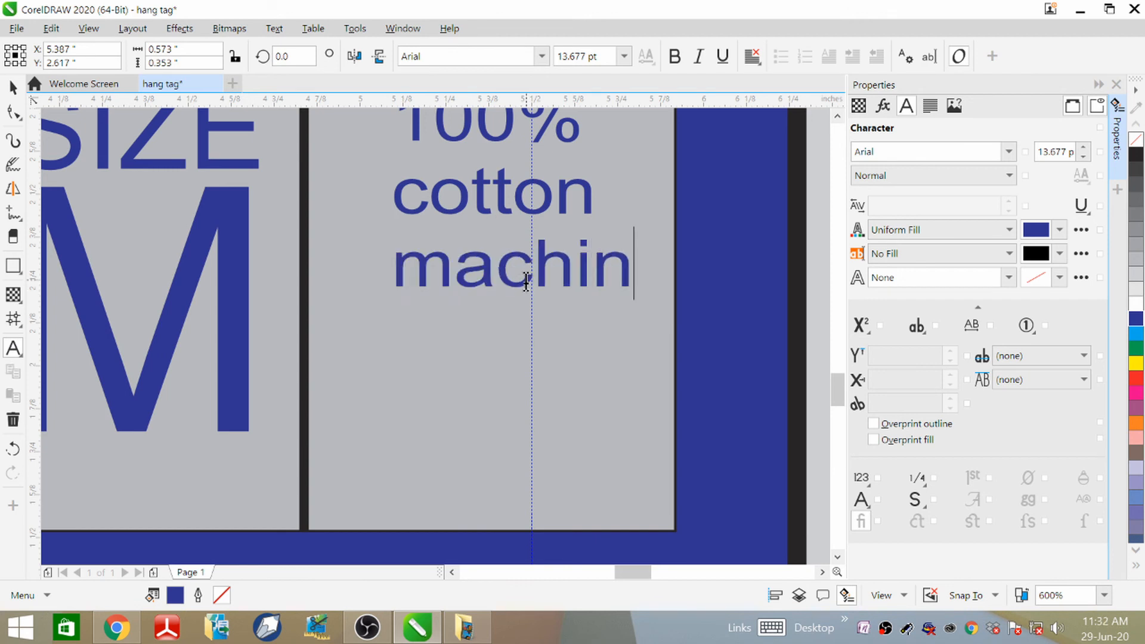
type("e wash")
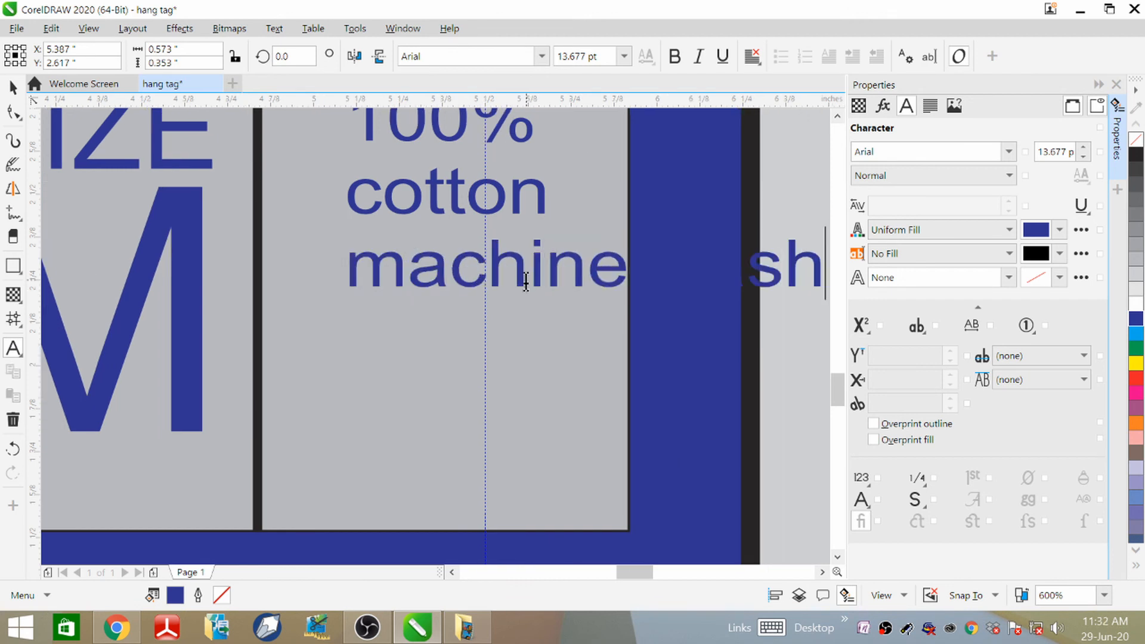
key("Escape")
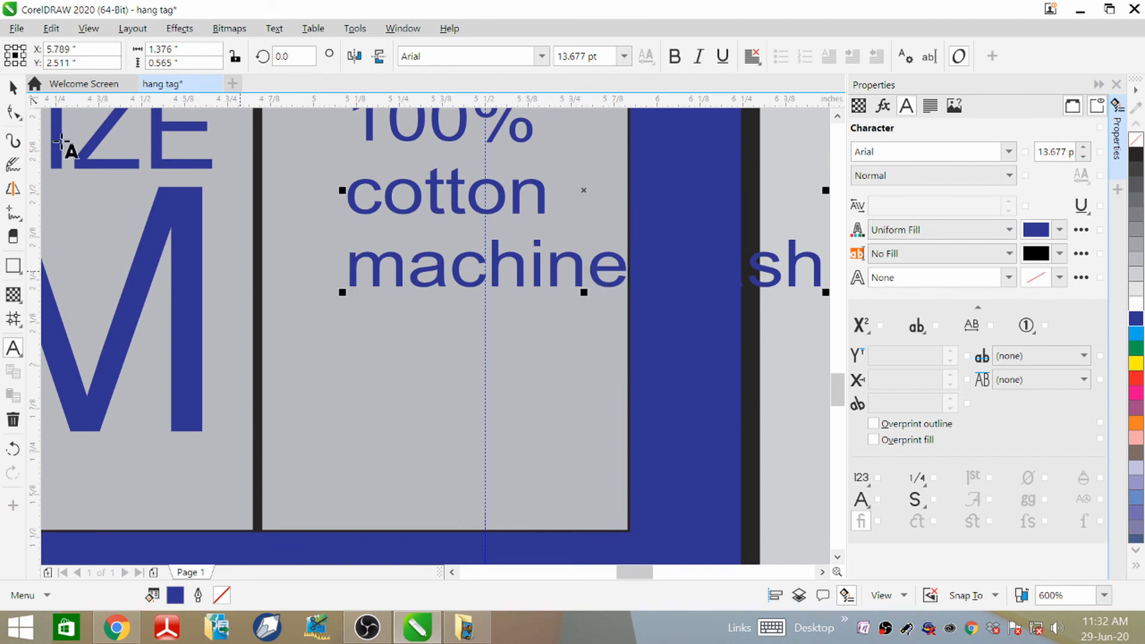
left_click(13, 88)
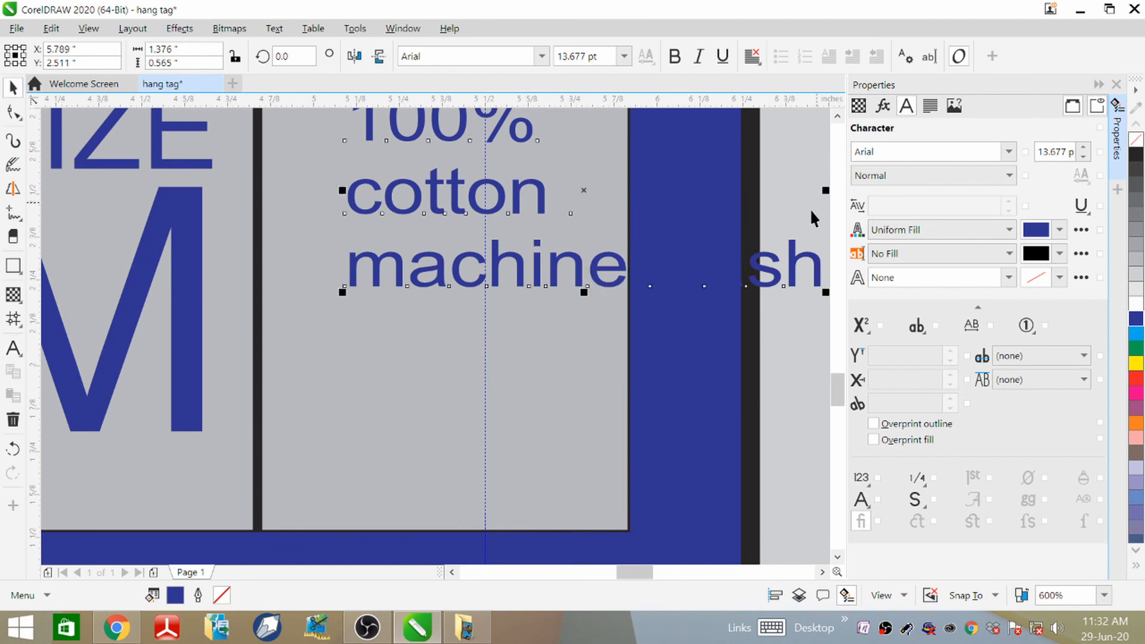
left_click(556, 270)
key("ctrl+z")
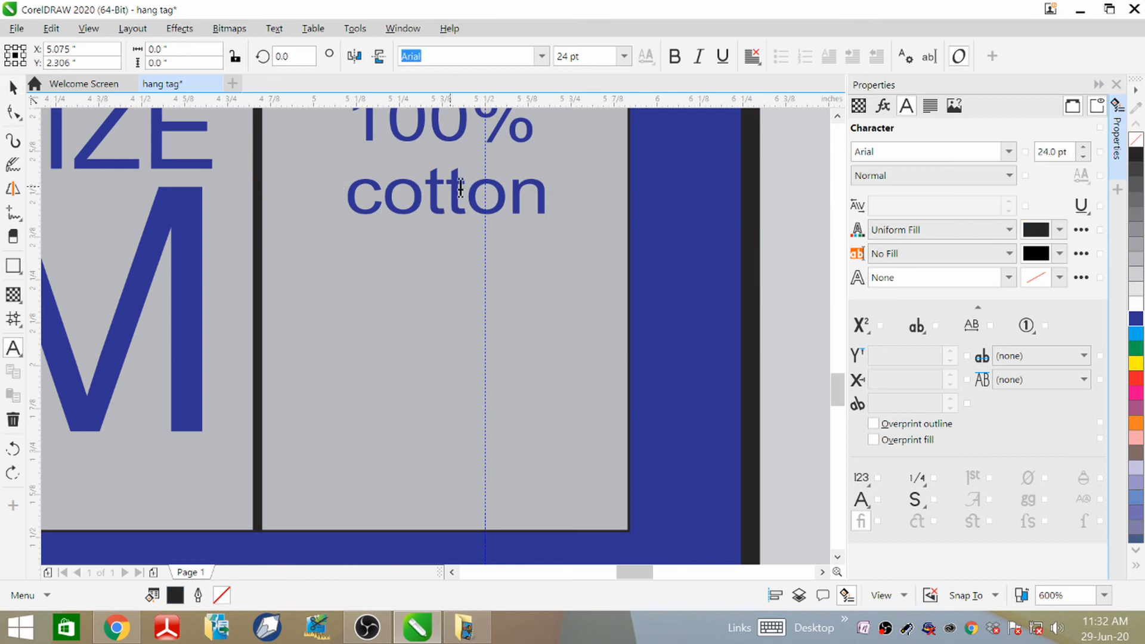
- Add the separate text "machine waqsh" in 14 pt Arial below "cotton" in the right cell
left_click(624, 56)
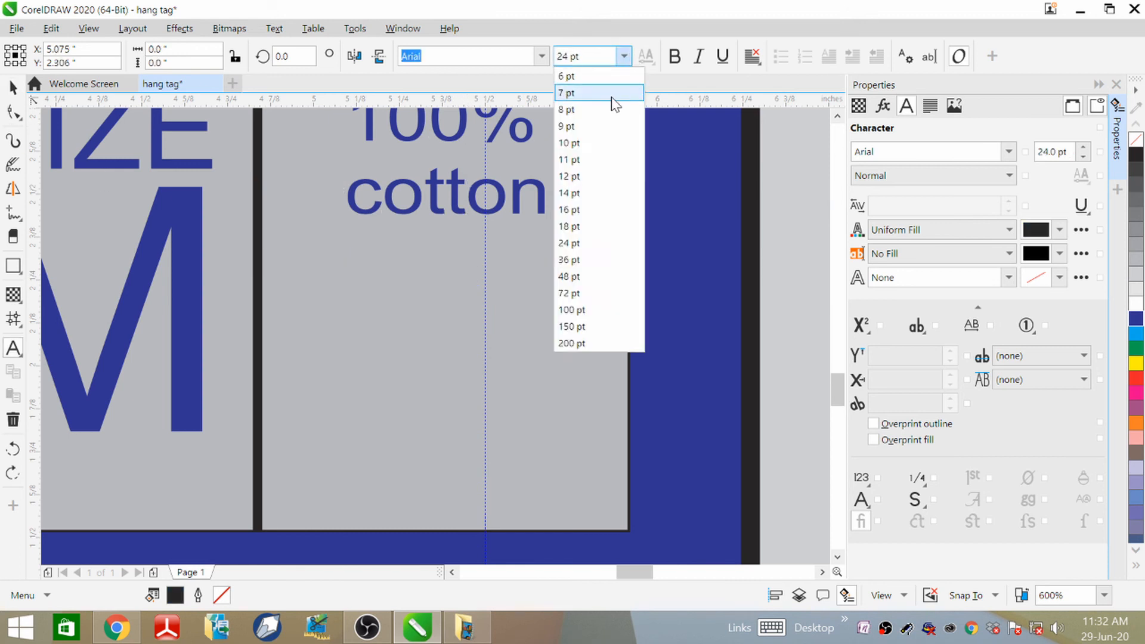
left_click(588, 206)
type("ma")
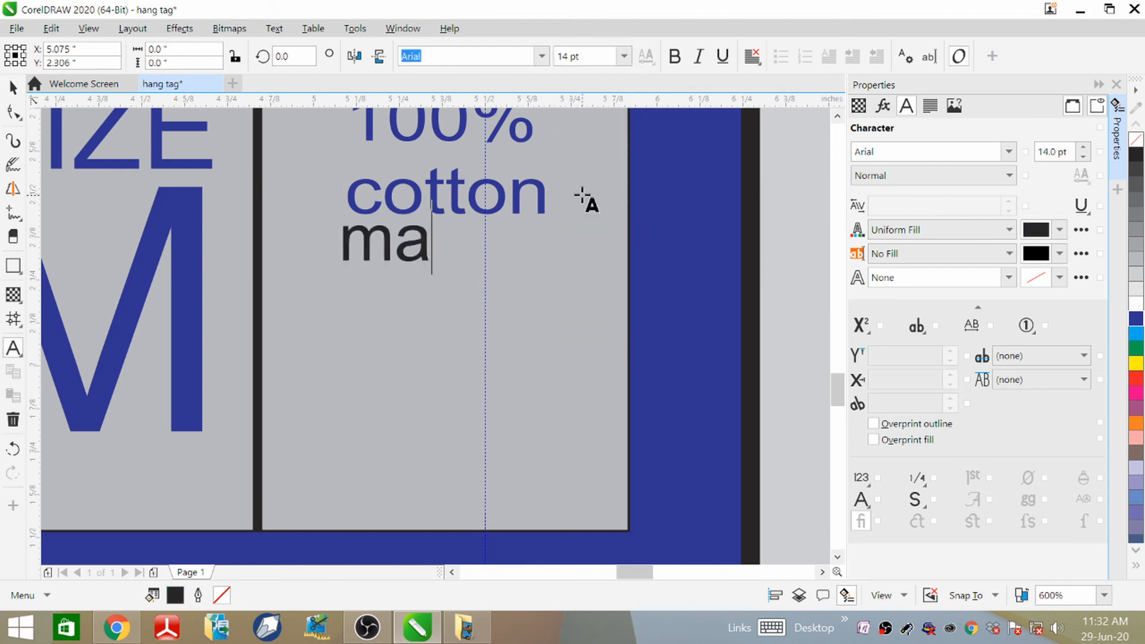
type("chine waqsh")
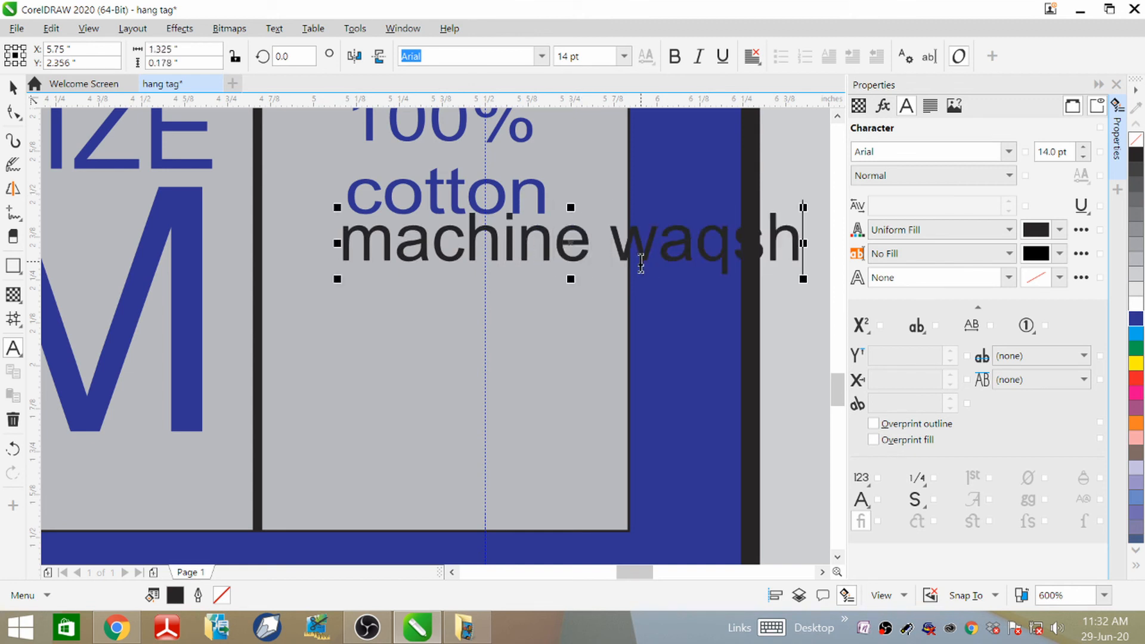
- Shrink the "machine waqsh" text to about 8.2 pt and place it inside the right cell, beneath "cotton"
left_click_drag(565, 240, 484, 273)
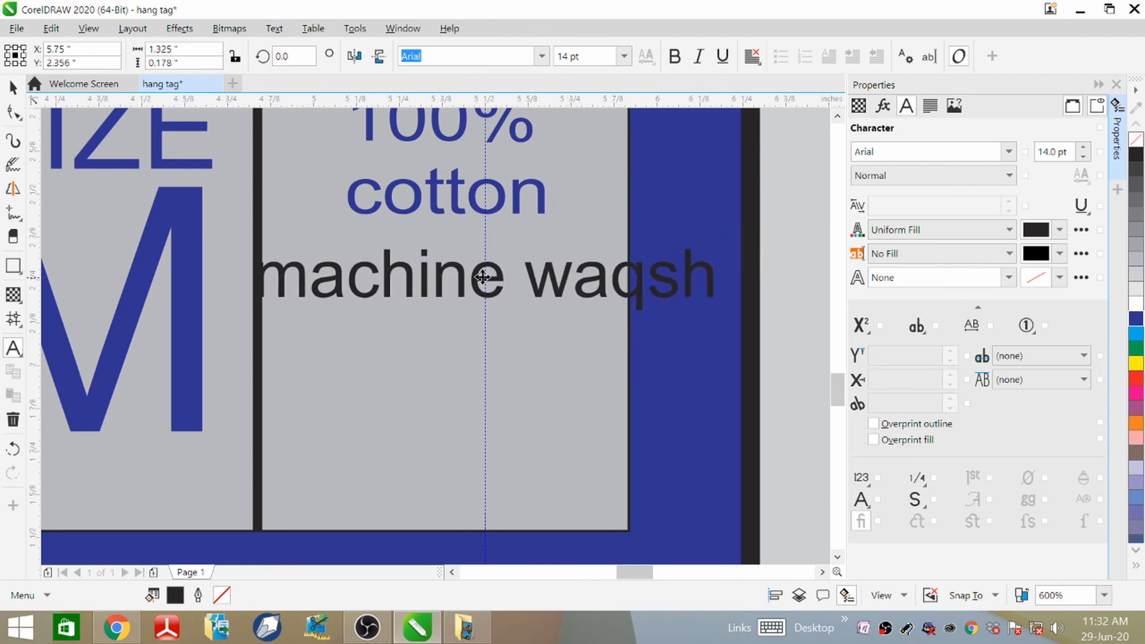
left_click_drag(722, 240, 535, 267)
left_click_drag(398, 289, 446, 281)
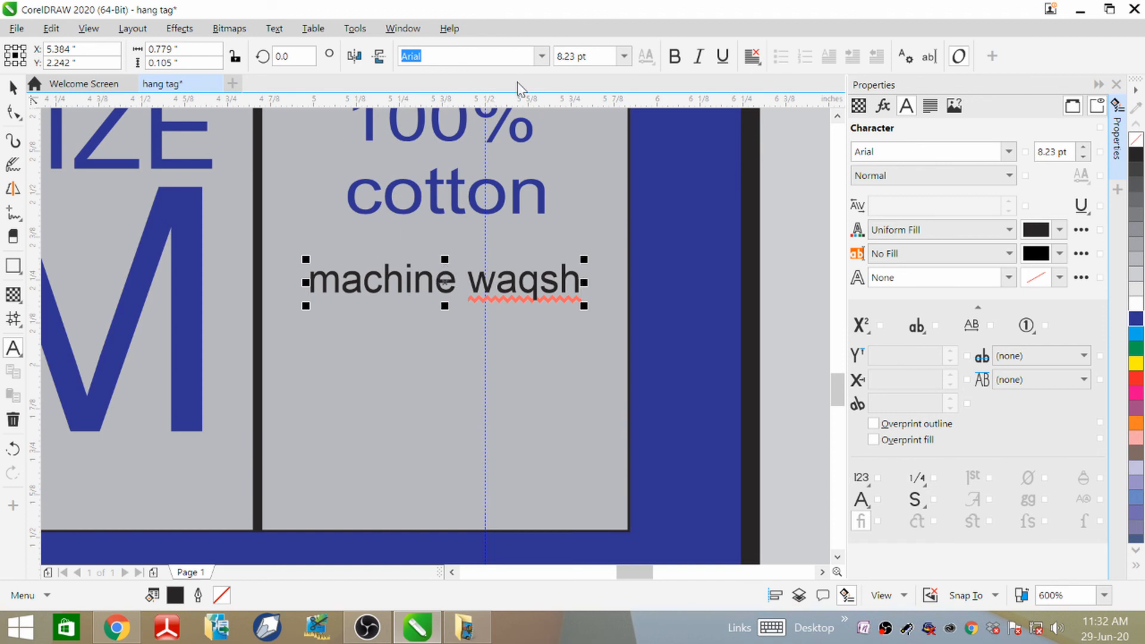
- Try the BankGothic BT and Zurich XBlk BT fonts on the "machine waqsh" text in the right cell
left_click(541, 56)
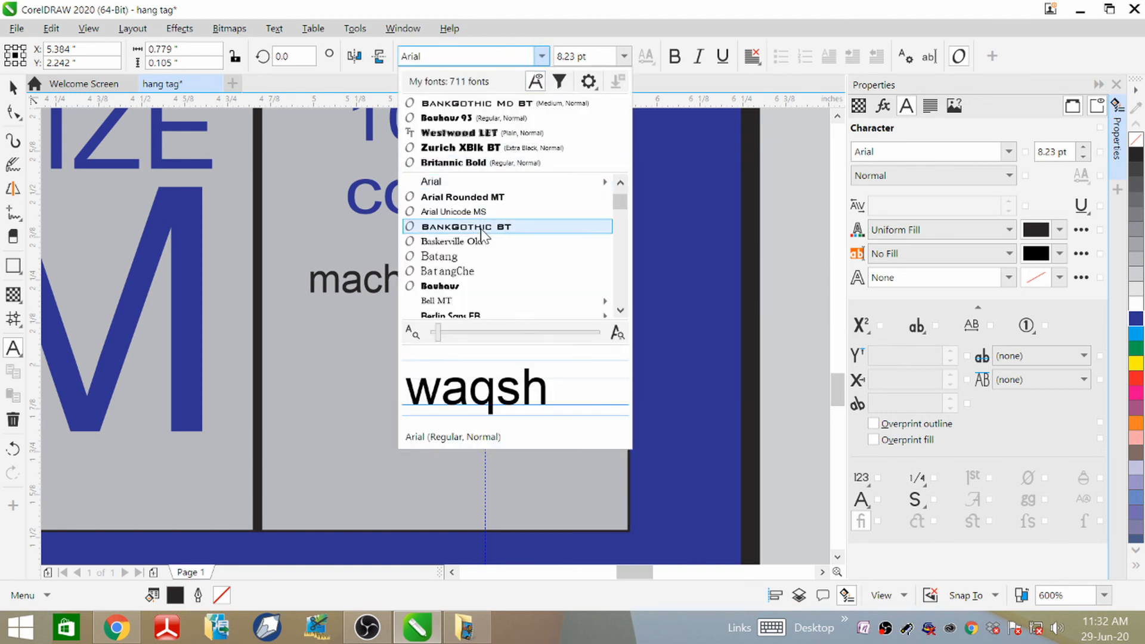
left_click(483, 228)
left_click(541, 56)
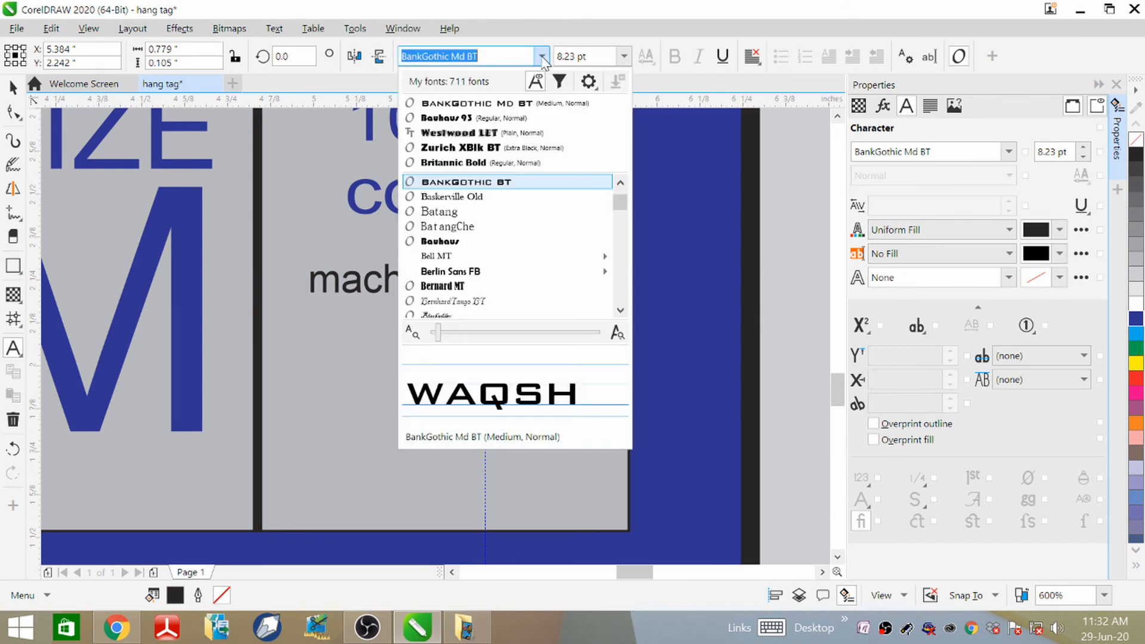
left_click(496, 182)
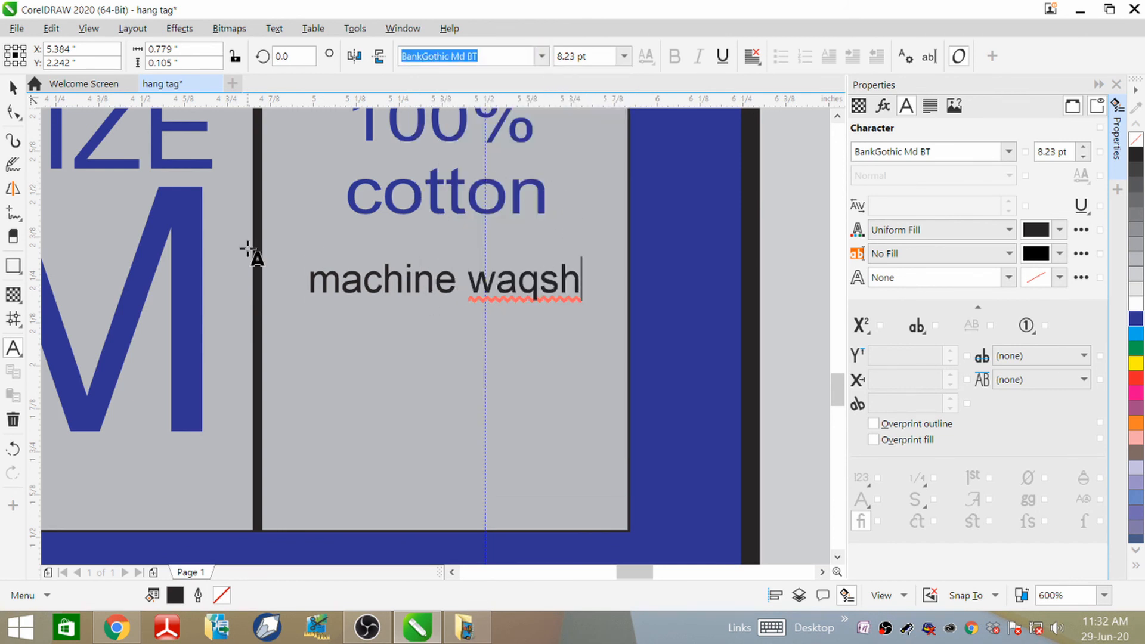
left_click(12, 87)
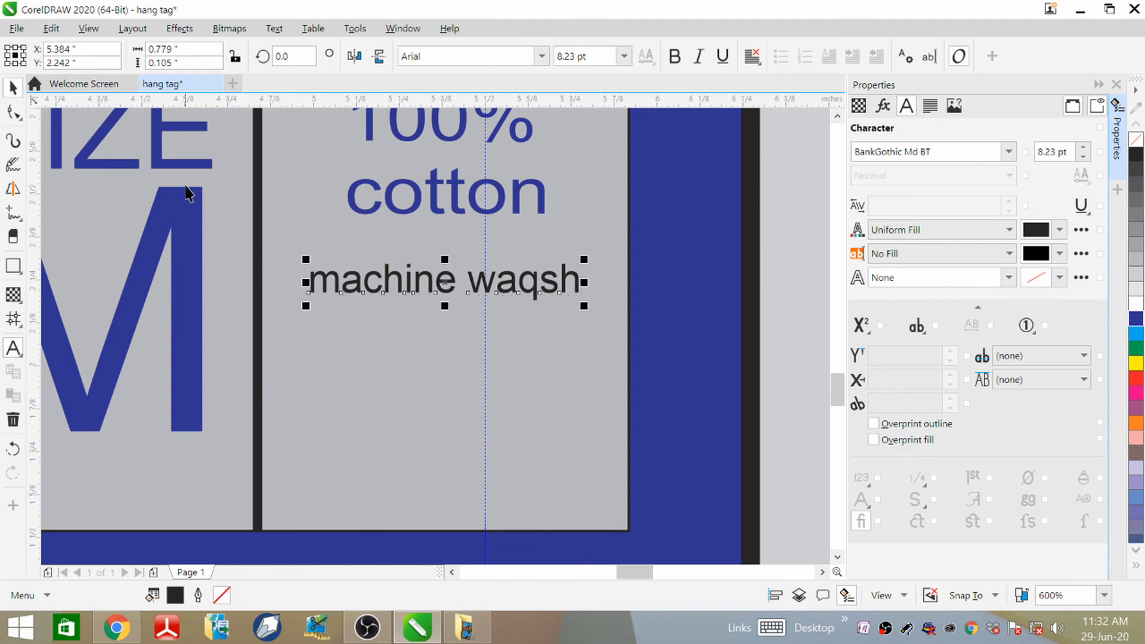
left_click(541, 56)
left_click(472, 162)
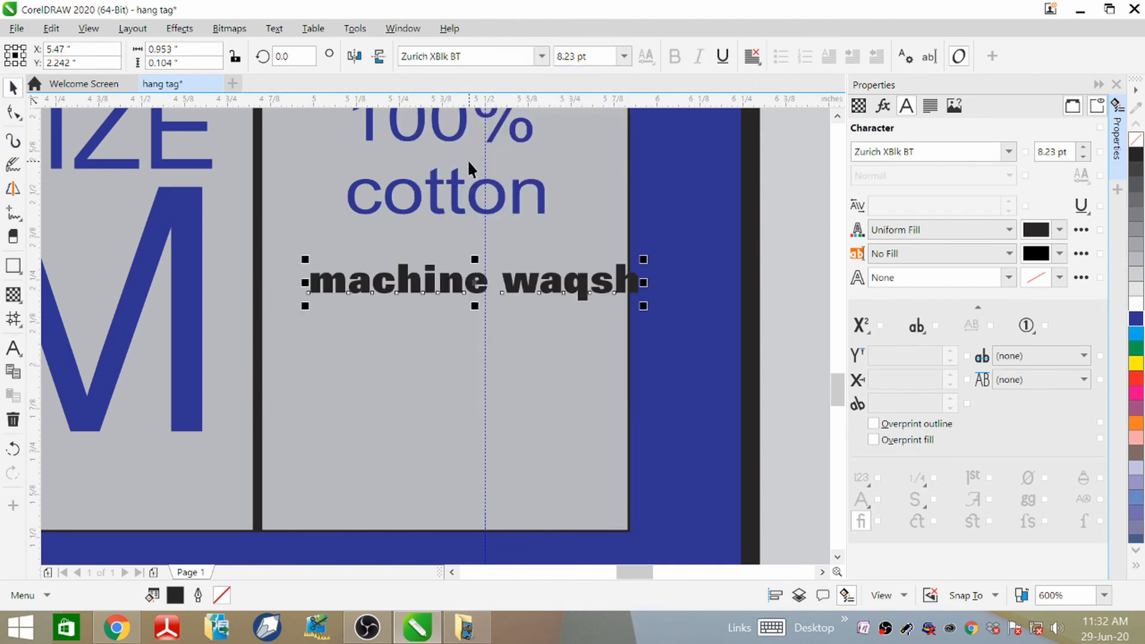
- Correct the misspelled word "waqsh" to "wash" in the right cell's washing text
left_click(601, 284)
double_click(590, 287)
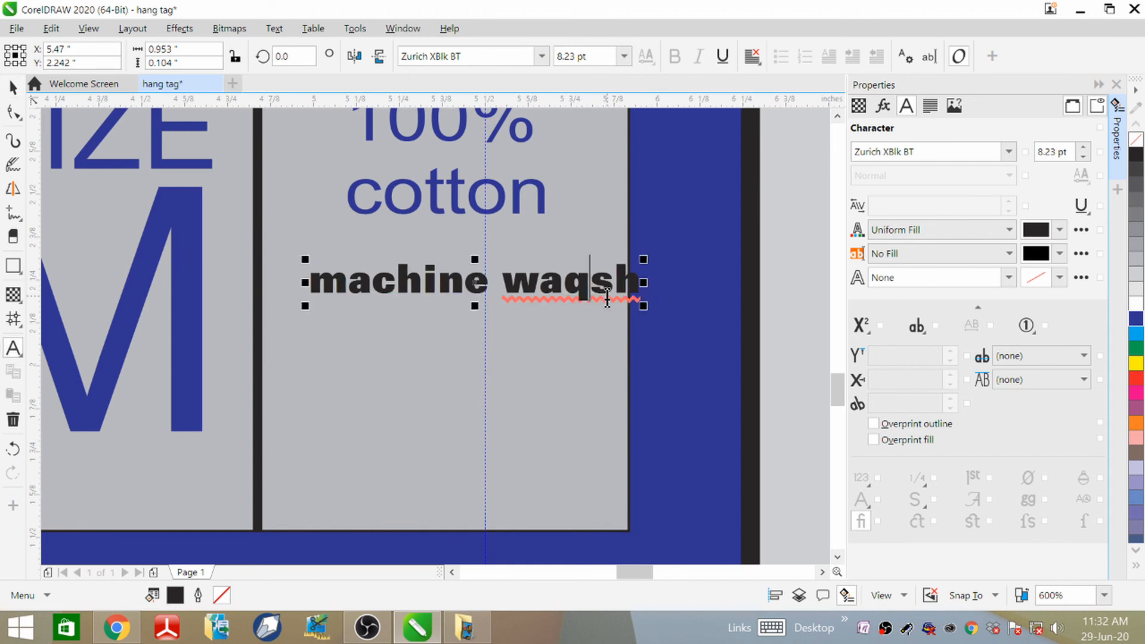
key("BackSpace")
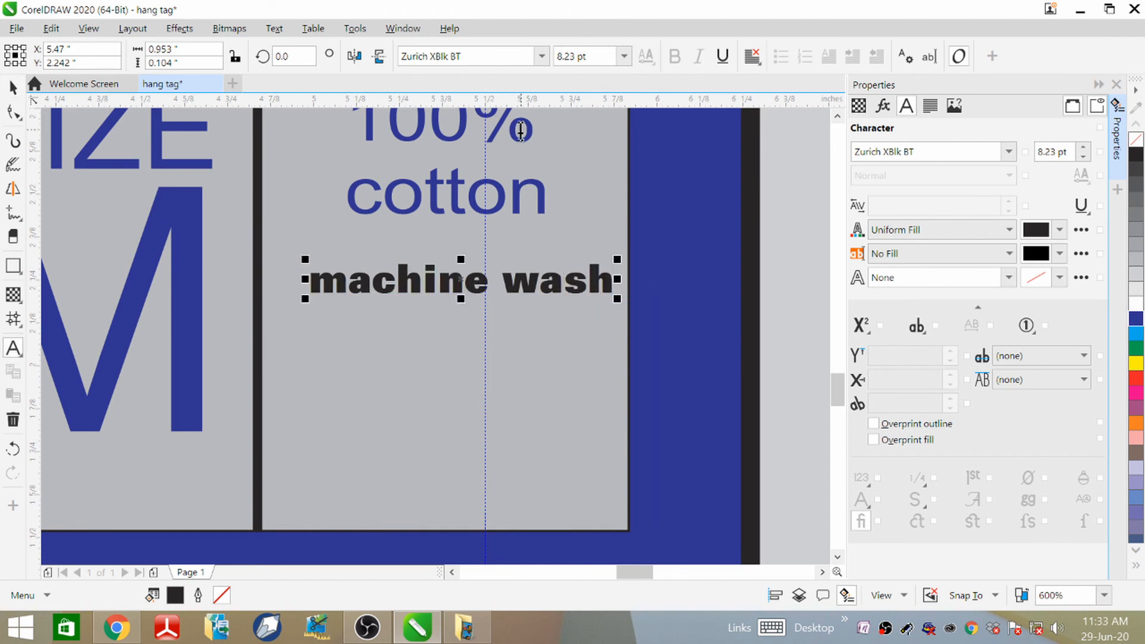
- Set the "machine wash" text in the BankGothic Md BT font
left_click(12, 88)
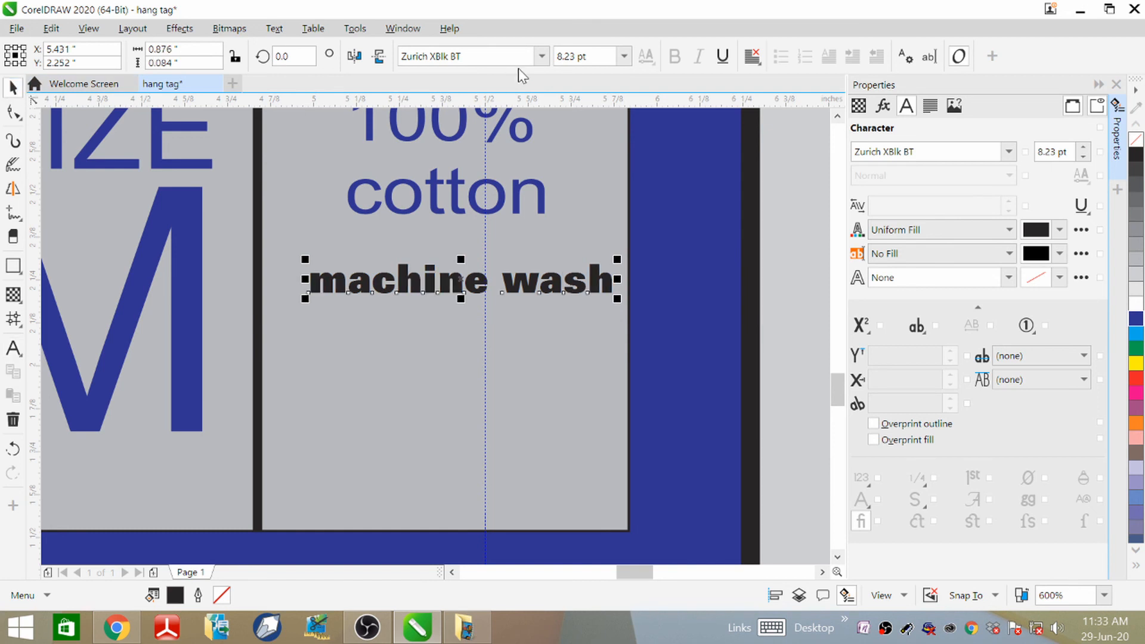
left_click(542, 56)
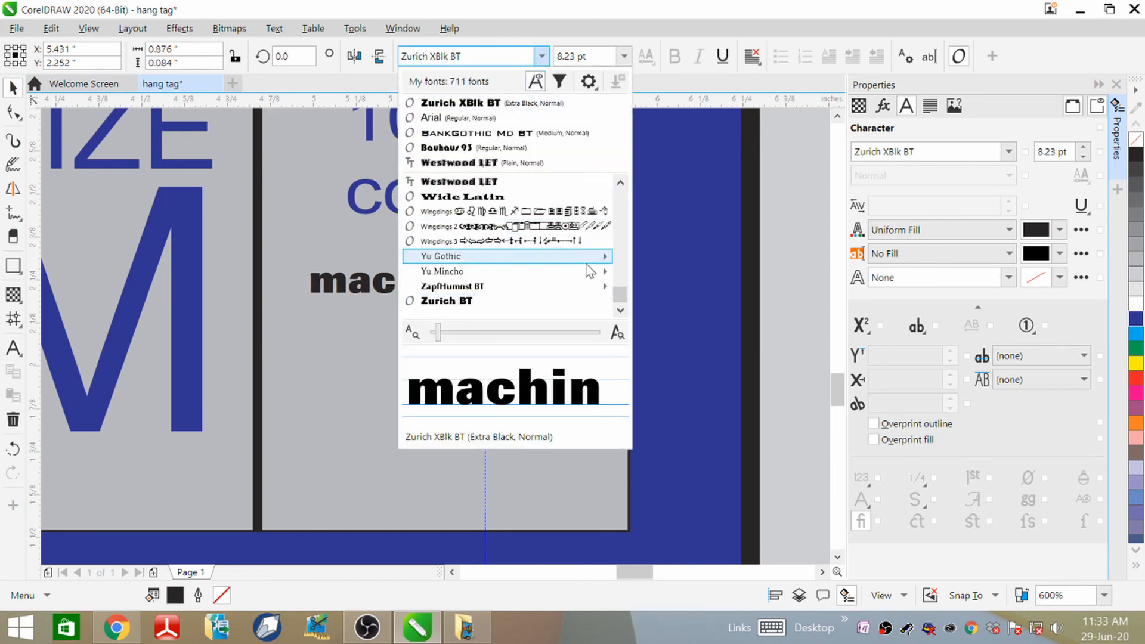
left_click_drag(620, 291, 625, 222)
left_click(471, 133)
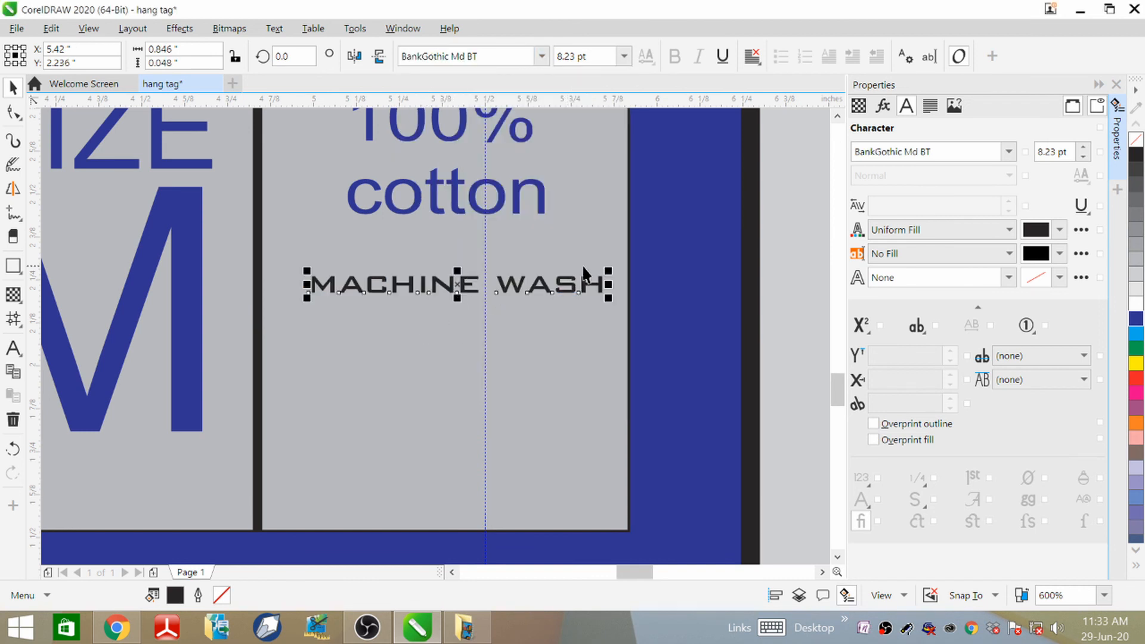
- Shrink the "machine wash" text to about 5.9 pt and center it closer beneath "cotton"
left_click_drag(606, 268, 523, 276)
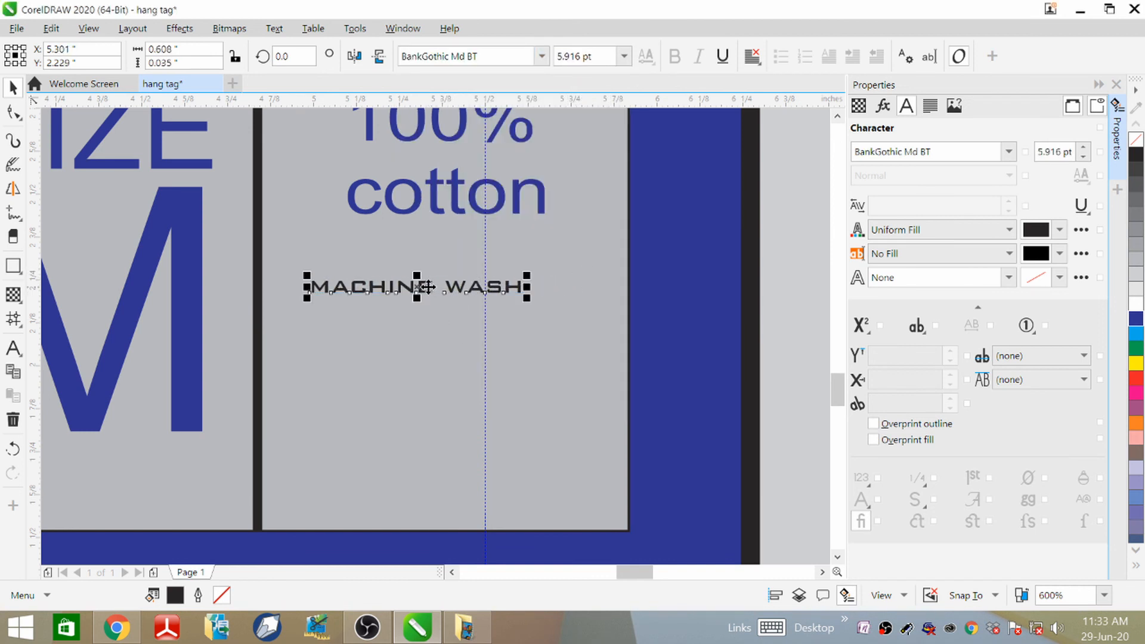
left_click_drag(428, 286, 465, 276)
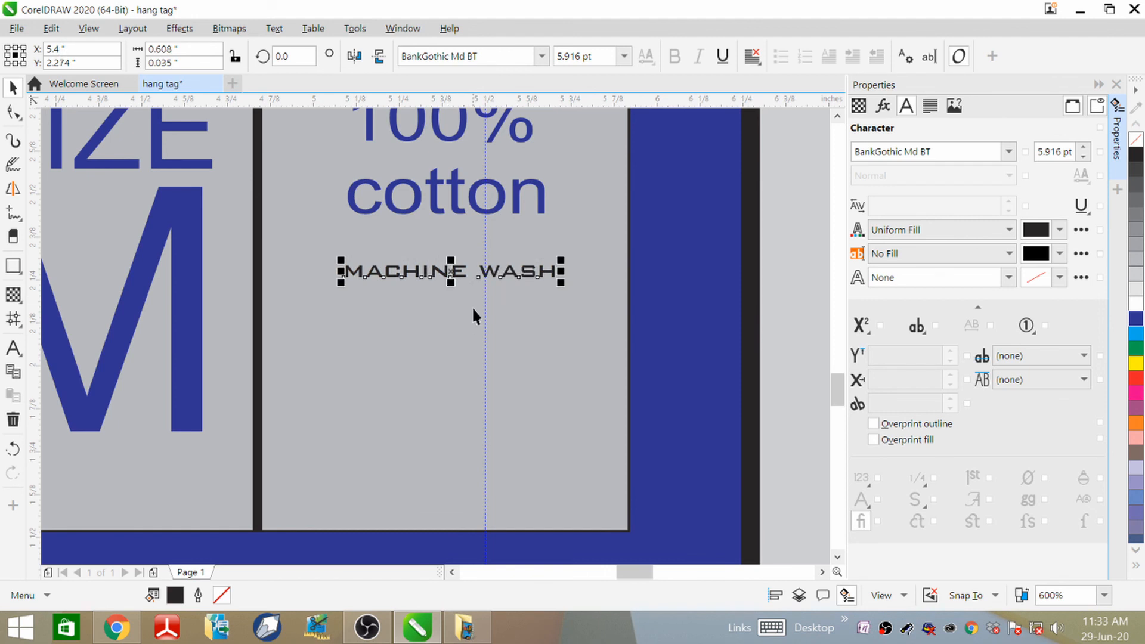
left_click(450, 332)
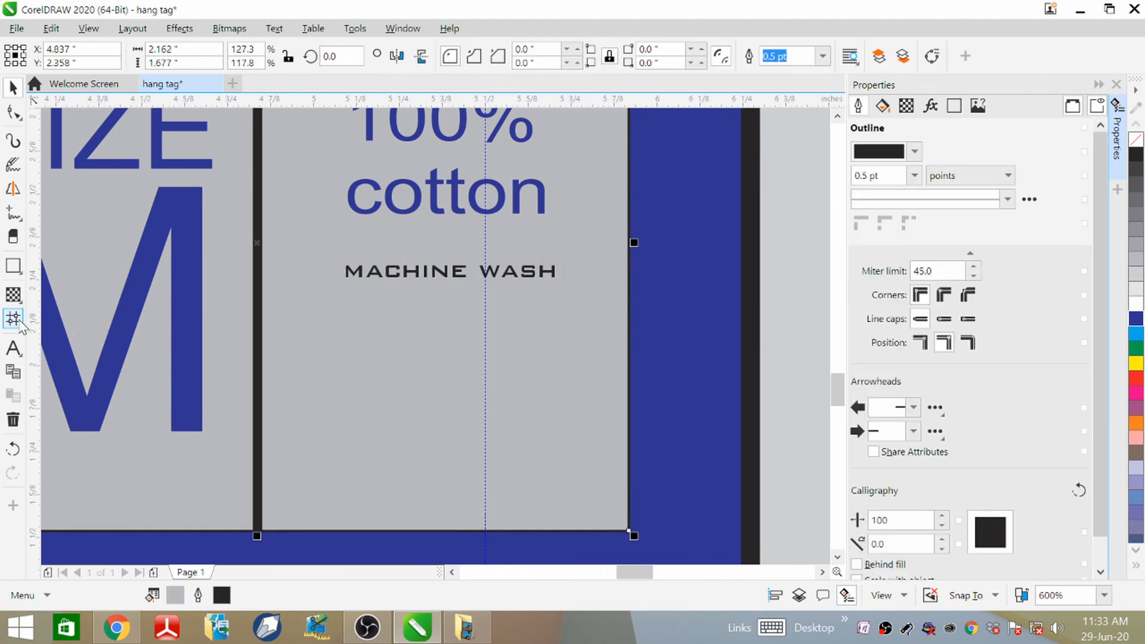
- Add the separate text "COLD" in capitals in 24 pt Arial in the right cell, near "machine wash"
left_click(13, 349)
left_click(451, 325)
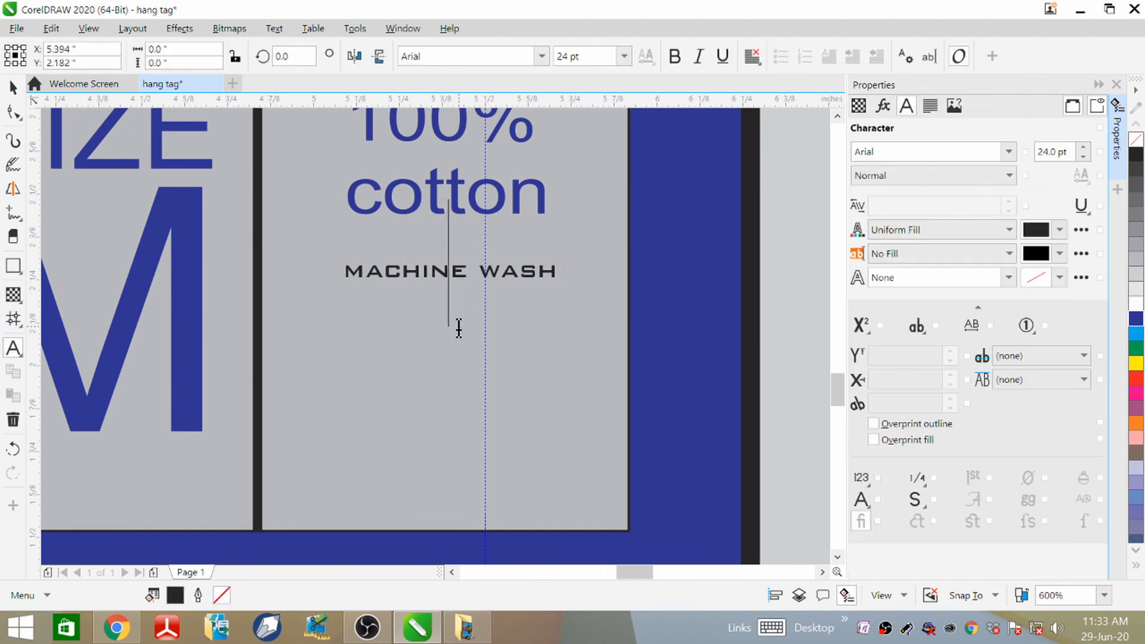
type("V")
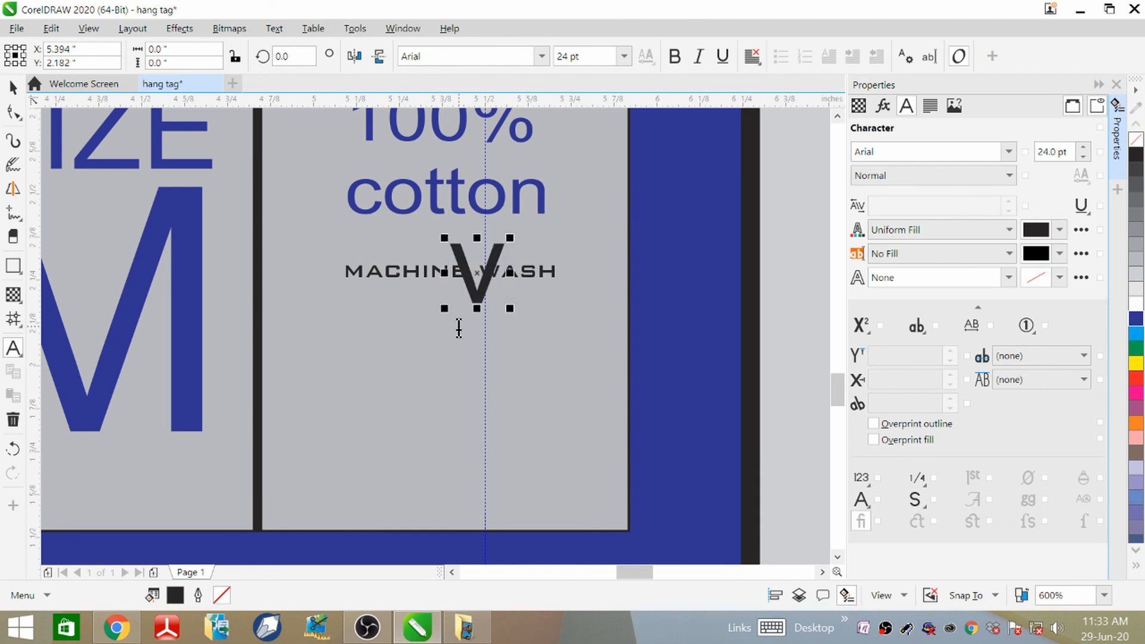
key("BackSpace")
type("COld")
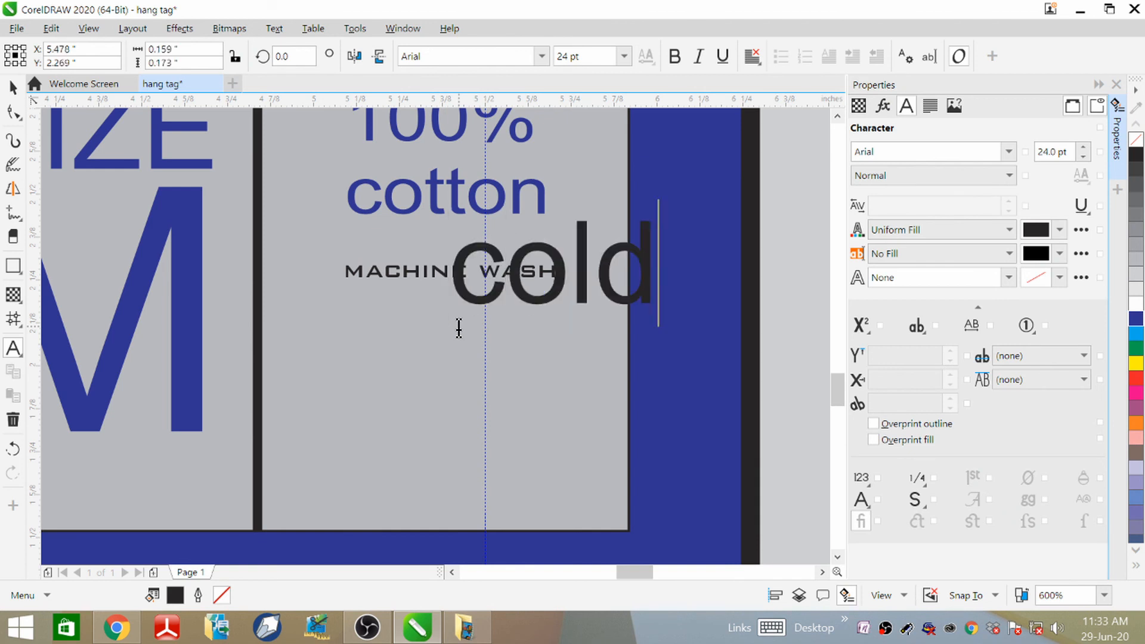
key("Escape")
key("BackSpace")
key("BackSpace")
key("BackSpace")
key("BackSpace")
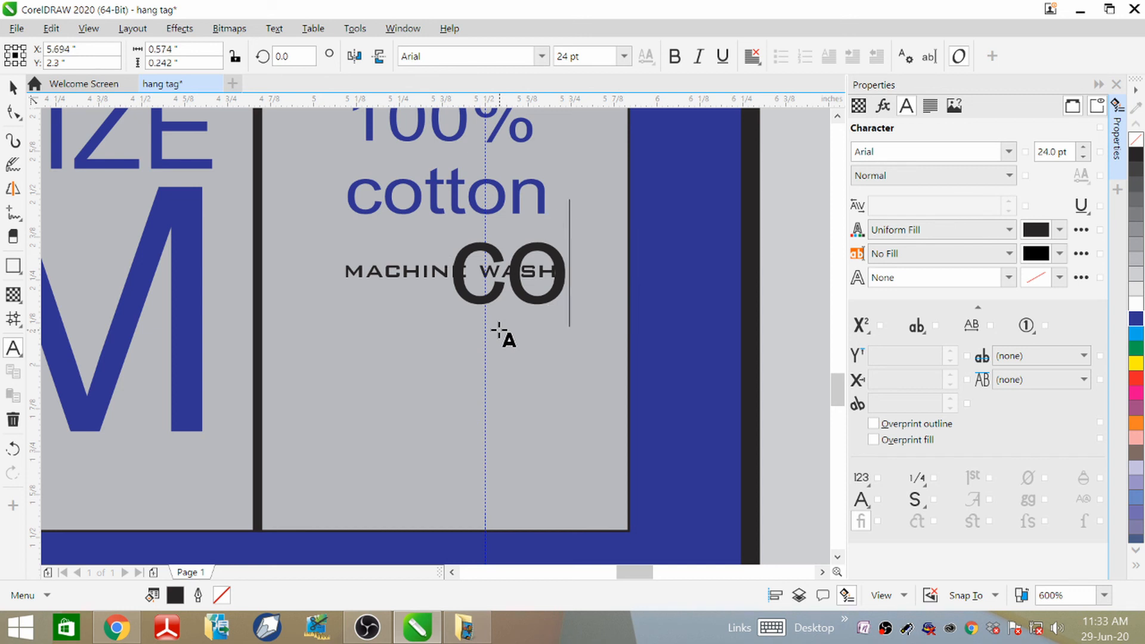
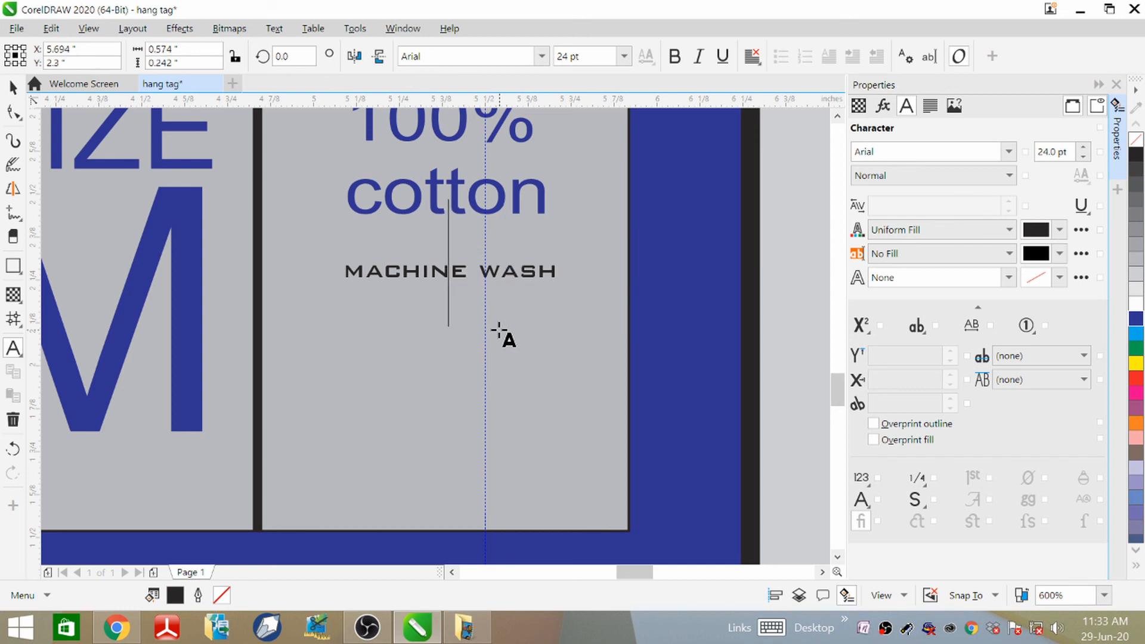
type("COLD")
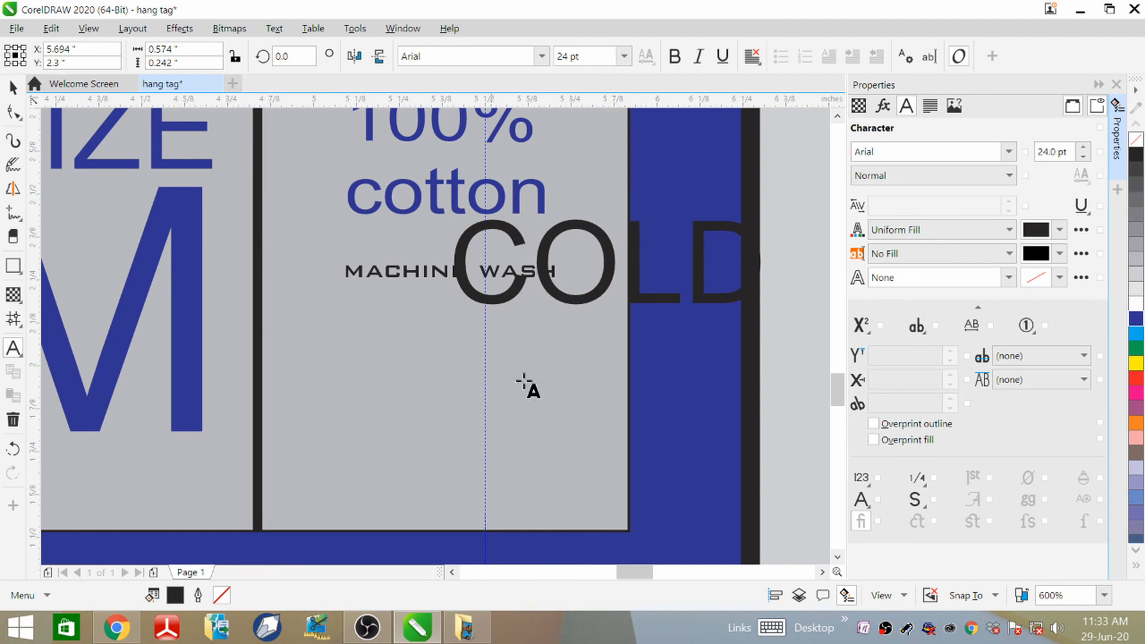
- Shrink the "COLD" text to about 4.9 pt and center it beneath "machine wash"
left_click(13, 88)
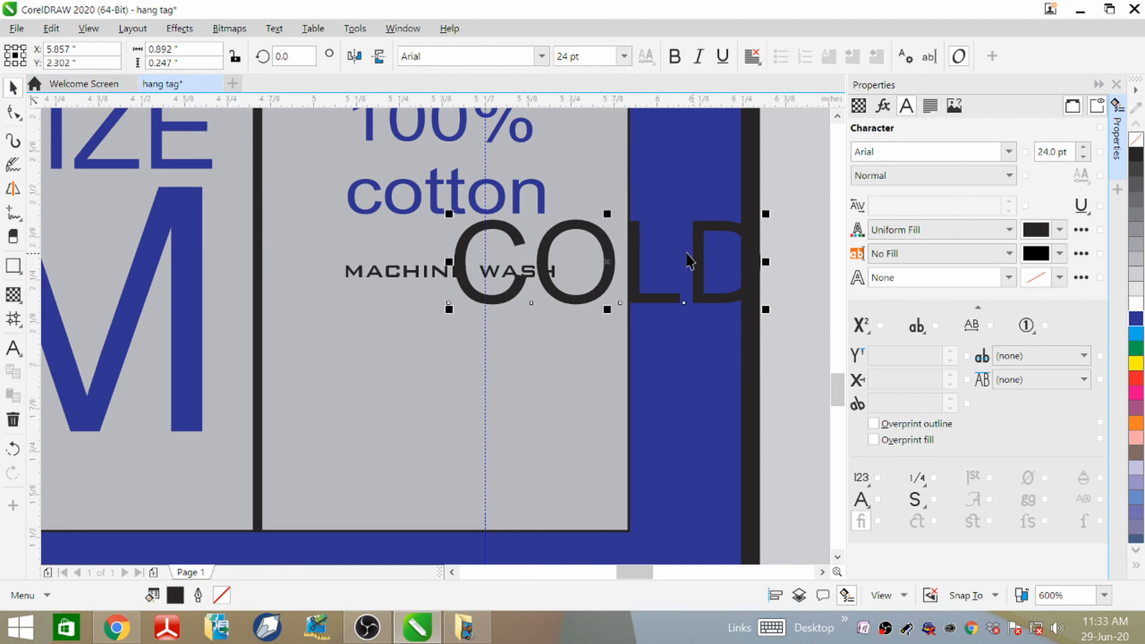
left_click_drag(607, 261, 476, 335)
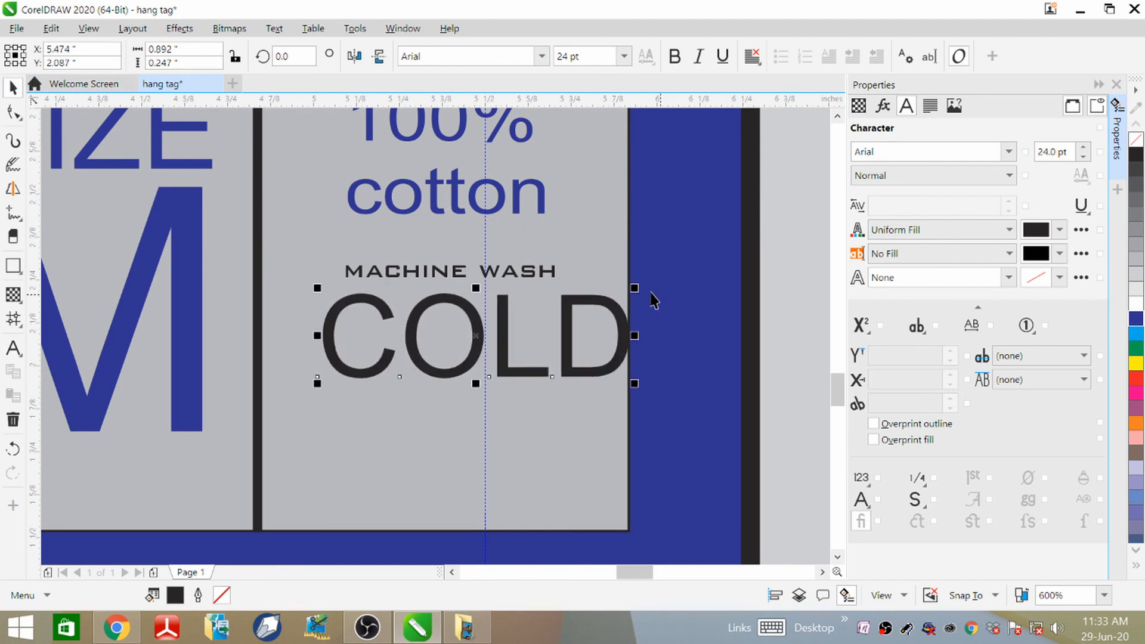
left_click_drag(634, 288, 447, 309)
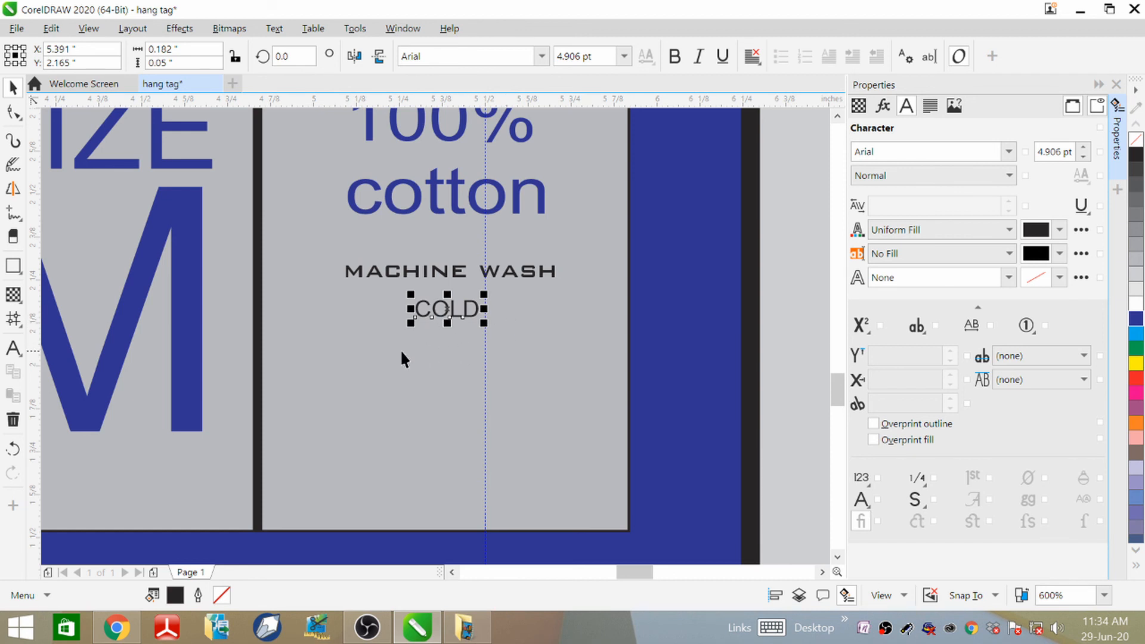
- Try to draw 0.5 pt freehand lines on both sides of the word "COLD"
scroll(403, 336, "up", 3)
scroll(468, 307, "down", 1)
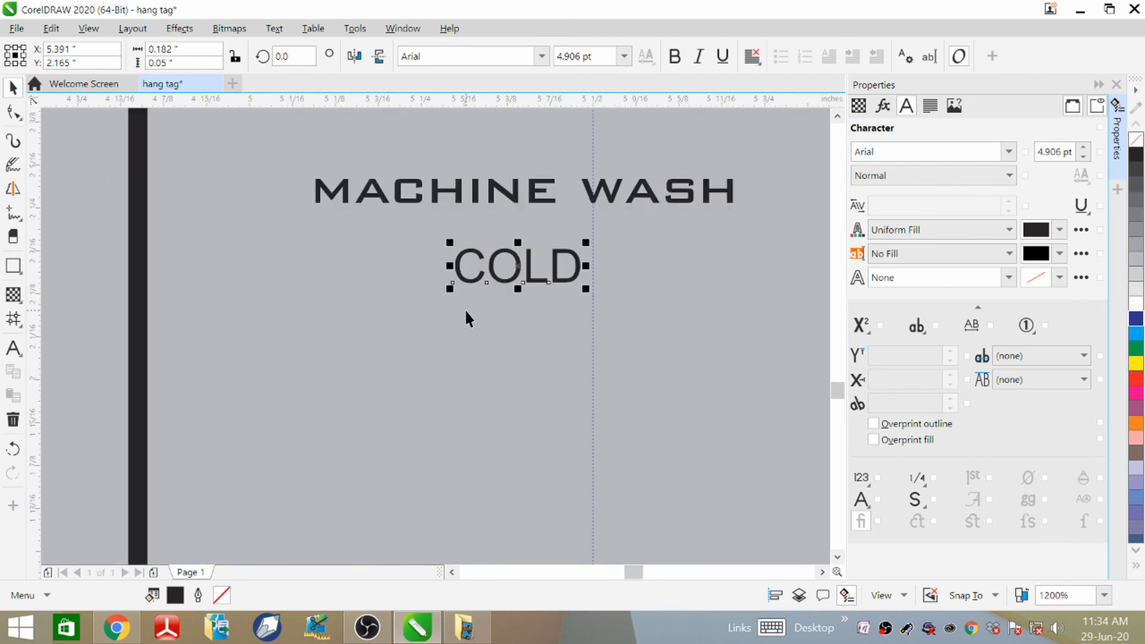
left_click(13, 213)
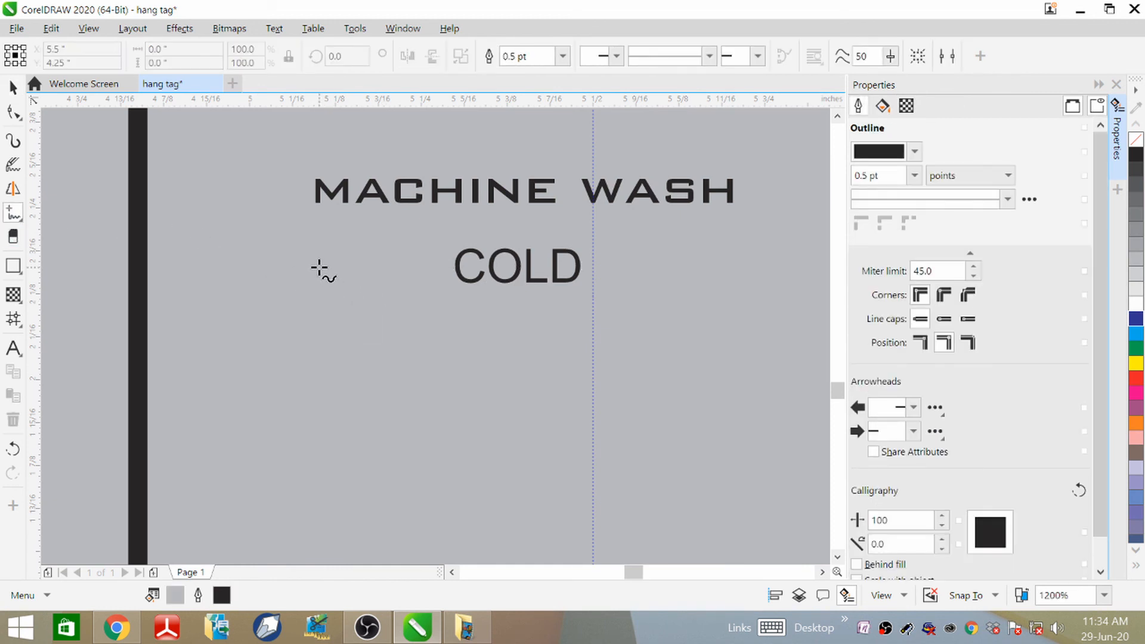
left_click_drag(320, 268, 417, 274)
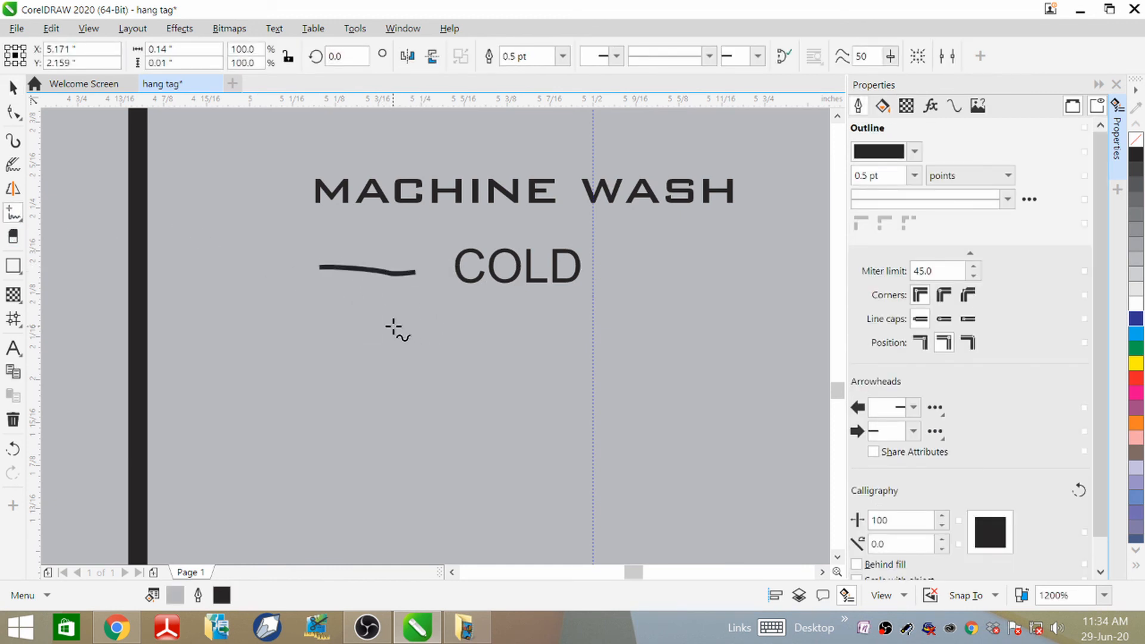
key("ctrl+z")
left_click(323, 272)
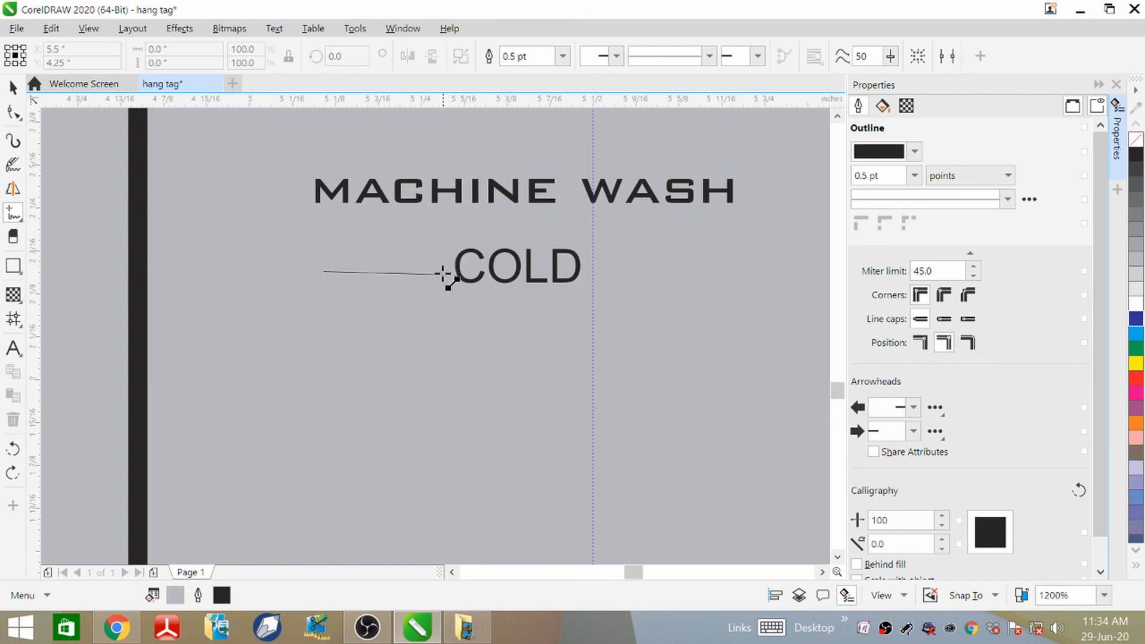
left_click(452, 268)
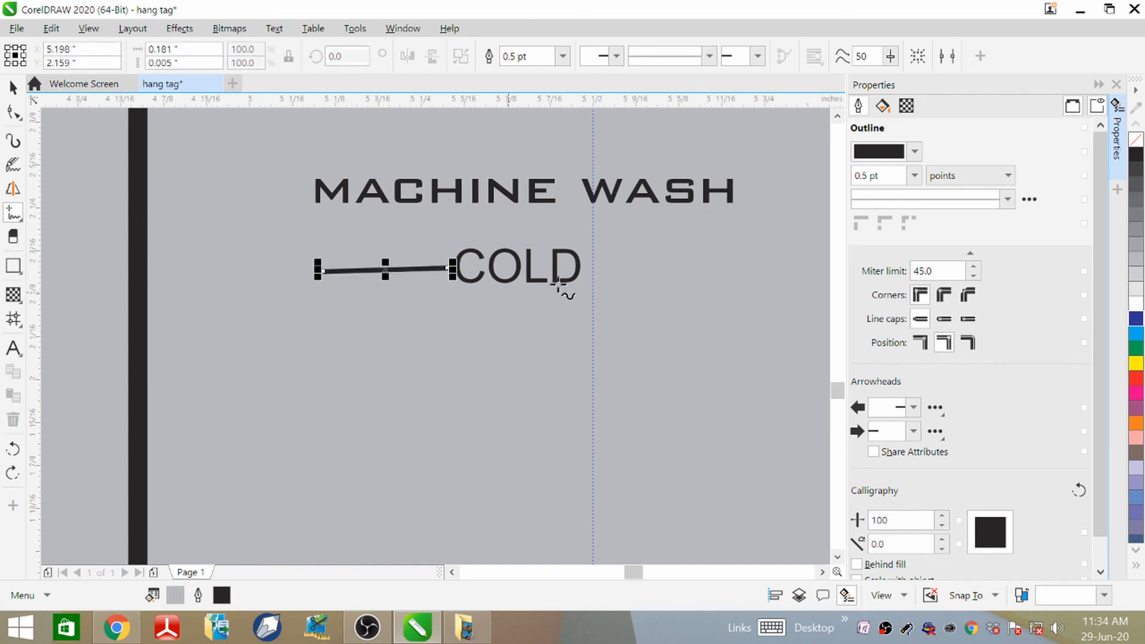
left_click(604, 265)
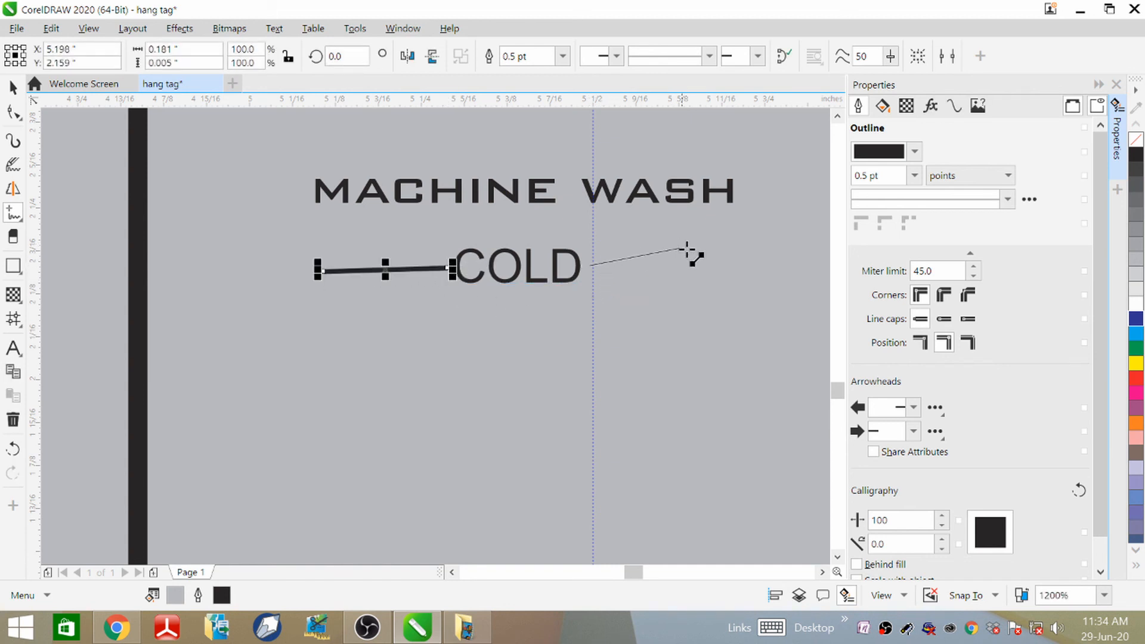
left_click(729, 263)
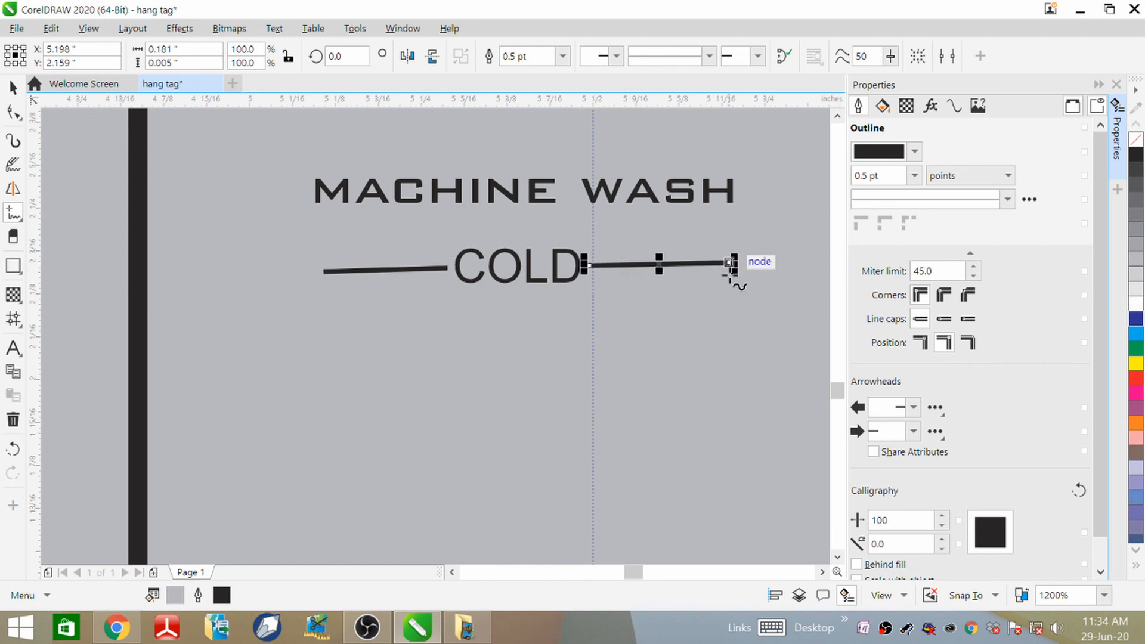
key("ctrl+z")
key("ctrl+z")
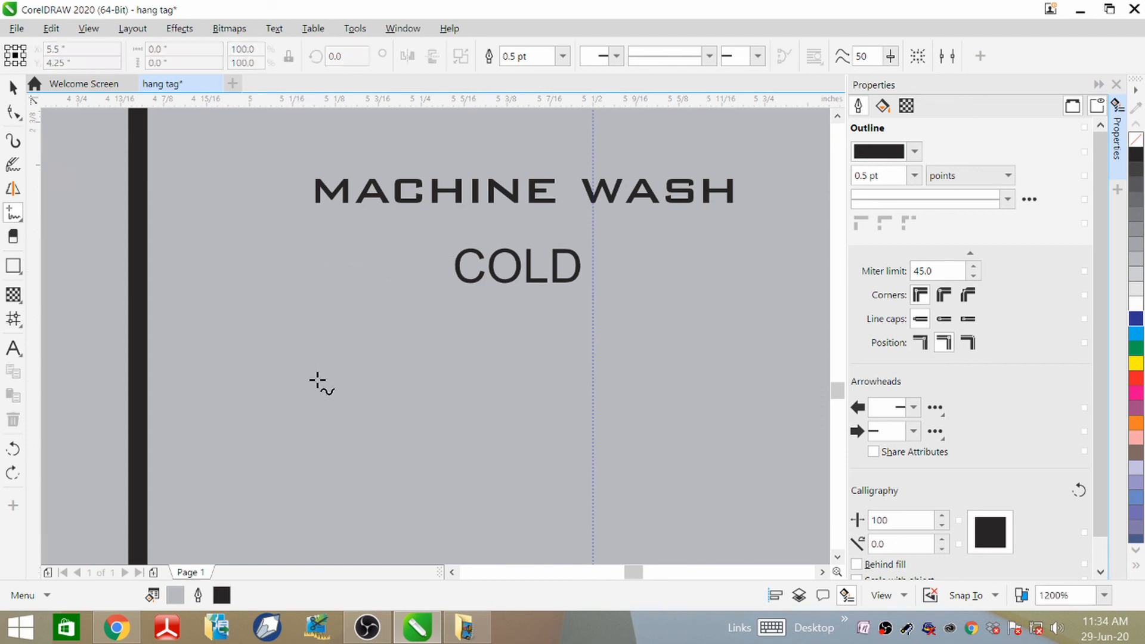
- Draw straight horizontal 0.5 pt lines on both sides of "COLD", making the one after the word about 0.25 inch long
left_click(13, 88)
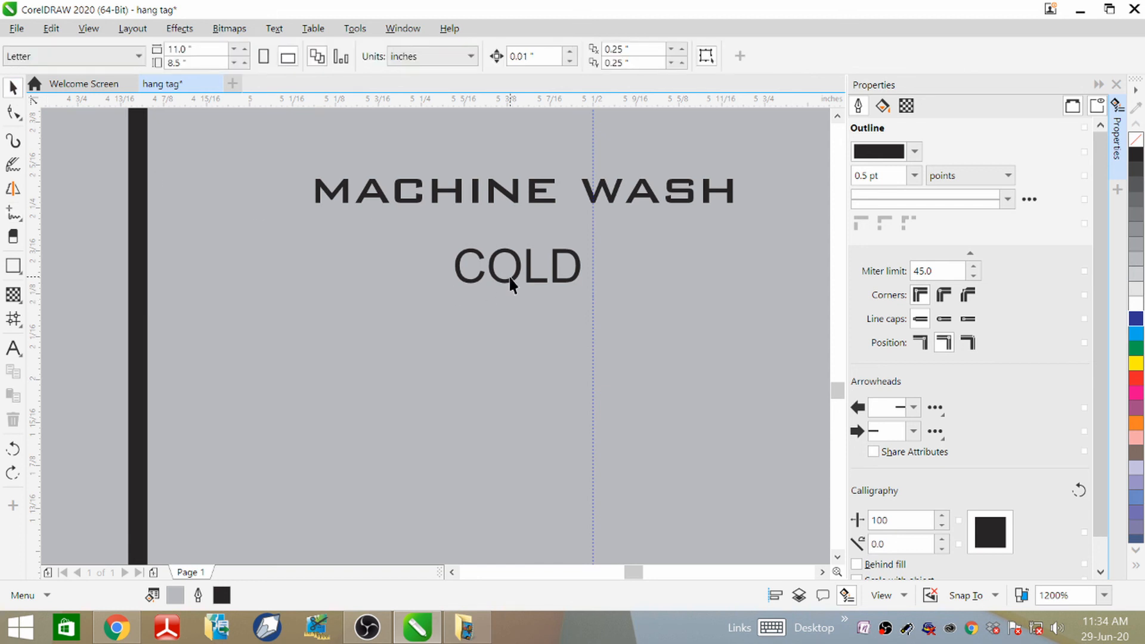
left_click(377, 274)
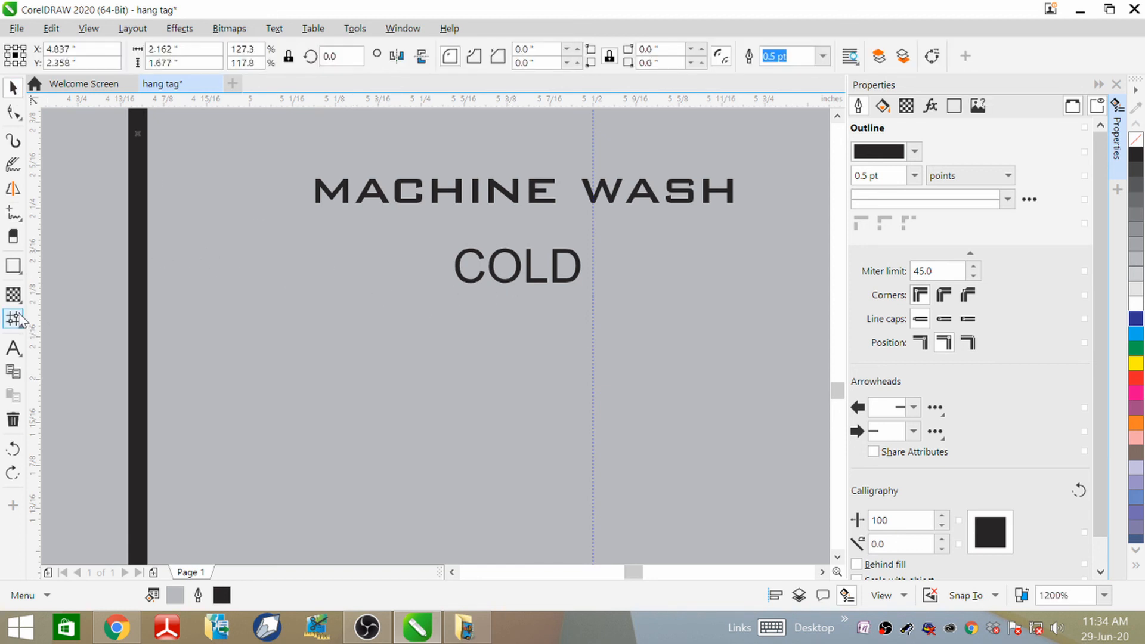
left_click(15, 216)
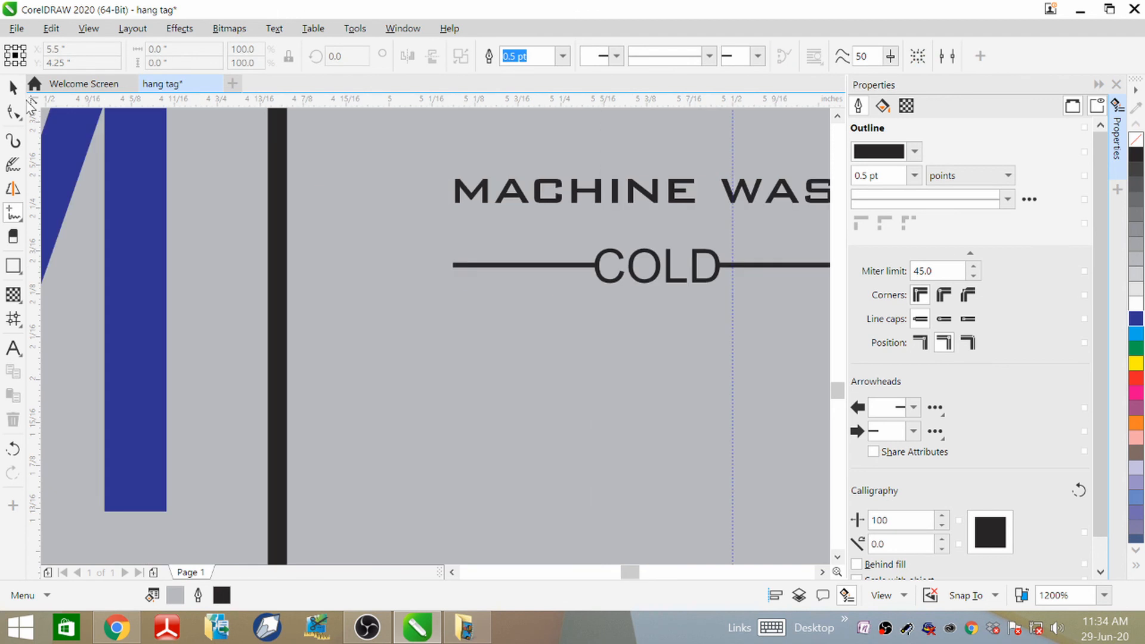
left_click(13, 88)
- Nudge the lines on both sides of "COLD" slightly outward to leave small gaps around the word
scroll(205, 295, "down", 3)
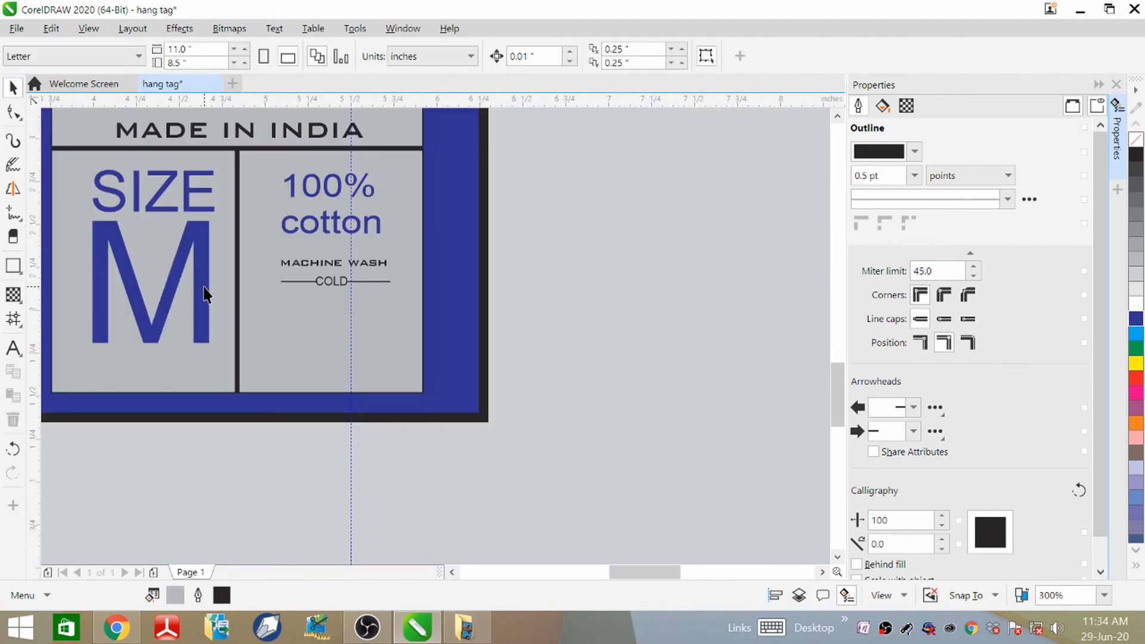
scroll(328, 286, "up", 2)
left_click(424, 283)
scroll(385, 304, "up", 3)
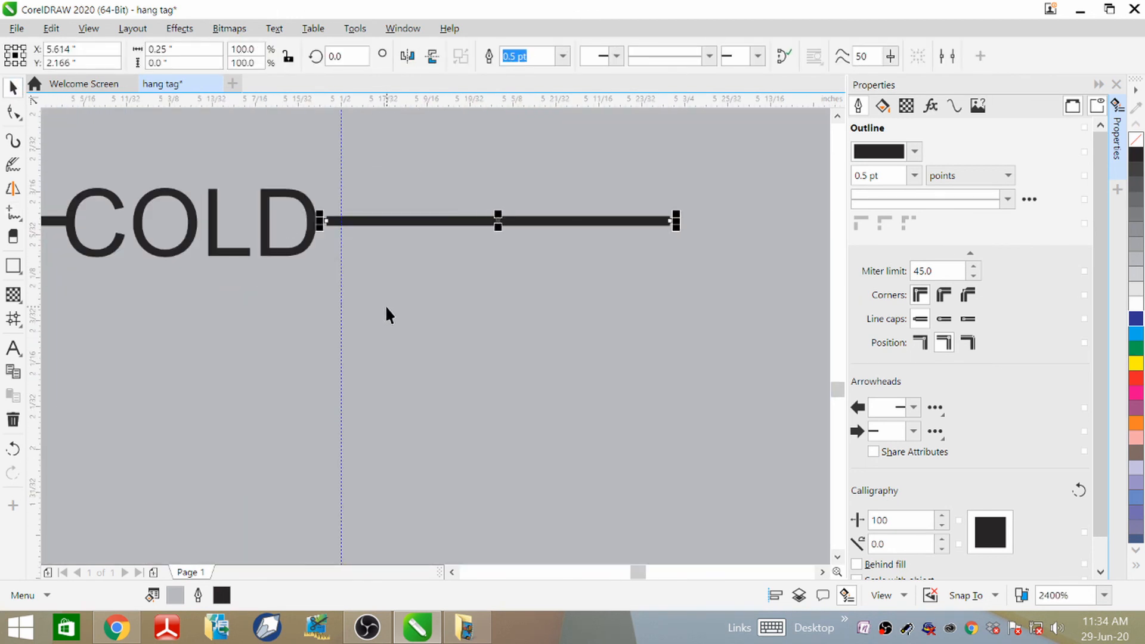
scroll(489, 281, "down", 1)
left_click(212, 252)
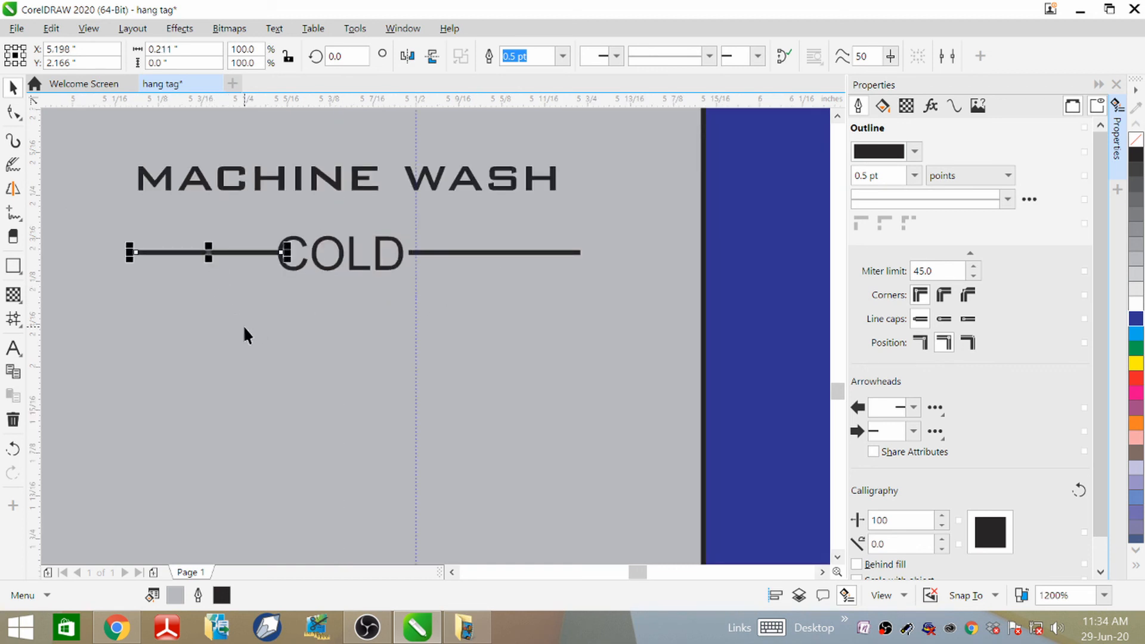
key("Left")
key("Left")
left_click(438, 311)
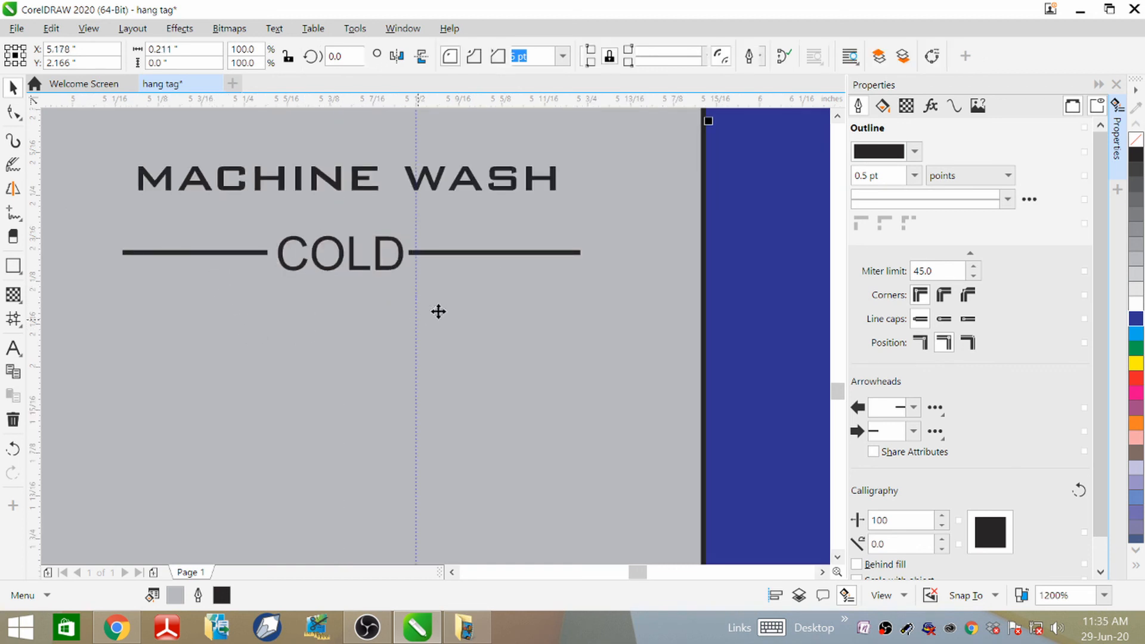
- Color both lines beside "COLD" white and shorten the line after the word to about 0.22 inch
left_click(468, 253)
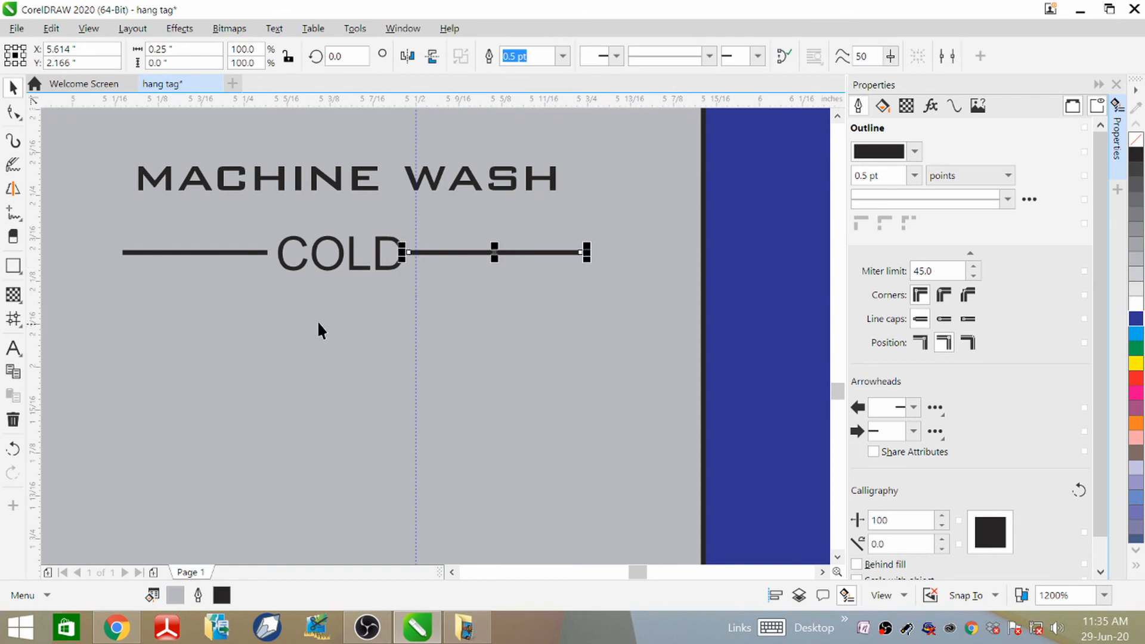
scroll(320, 328, "down", 4)
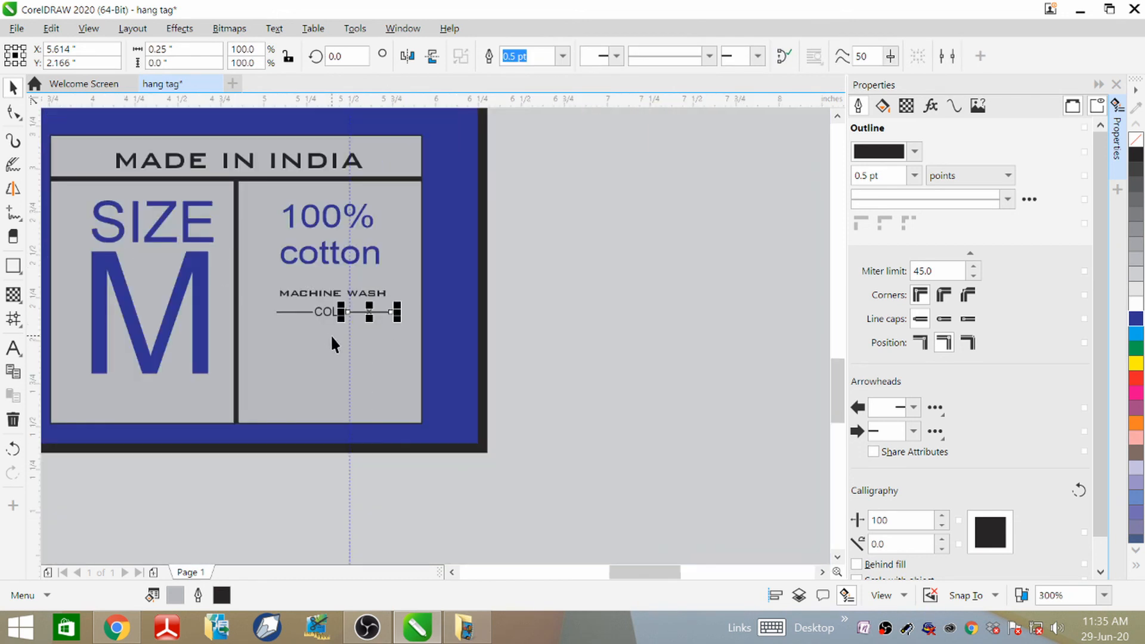
left_click(1134, 308)
scroll(308, 346, "up", 4)
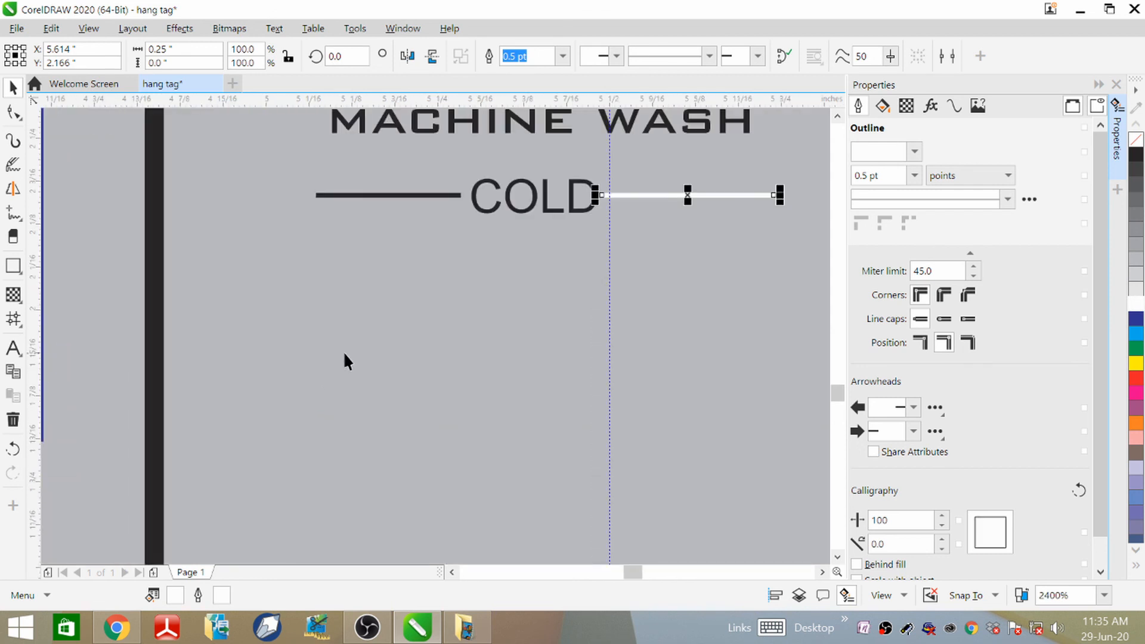
scroll(349, 352, "down", 2)
left_click(378, 274)
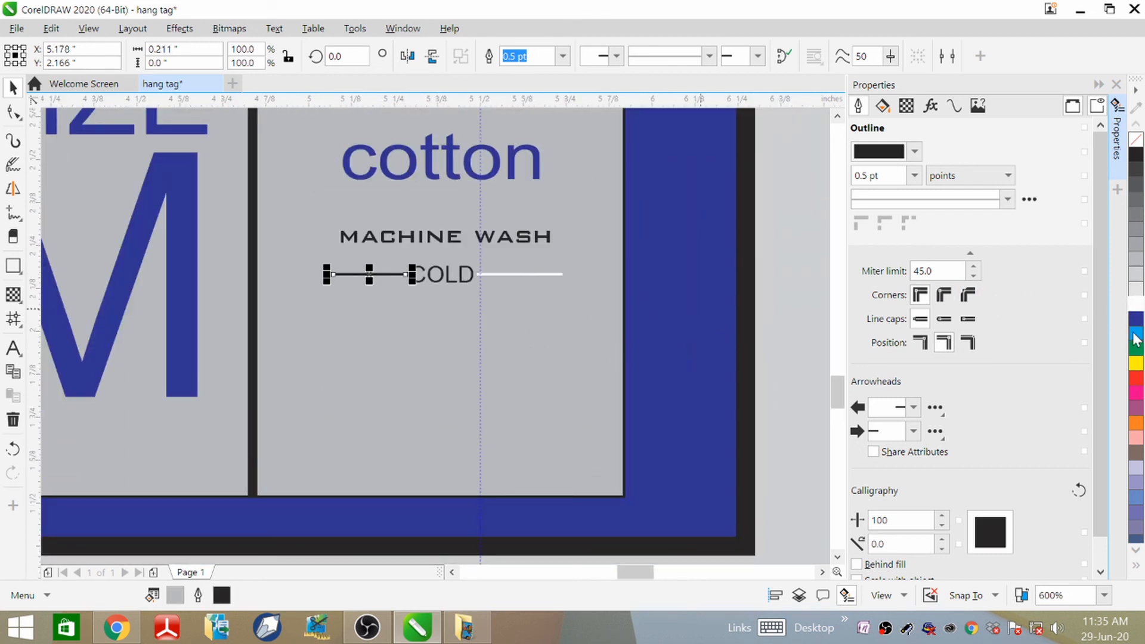
right_click(1137, 305)
left_click(402, 366)
scroll(438, 332, "down", 2)
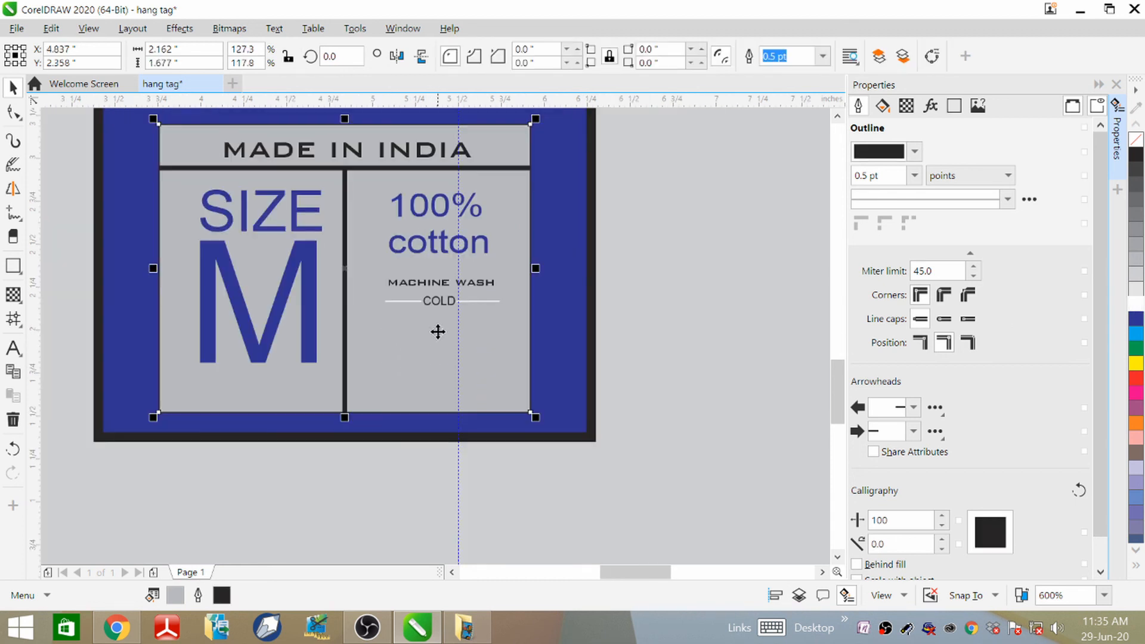
left_click_drag(438, 331, 530, 323)
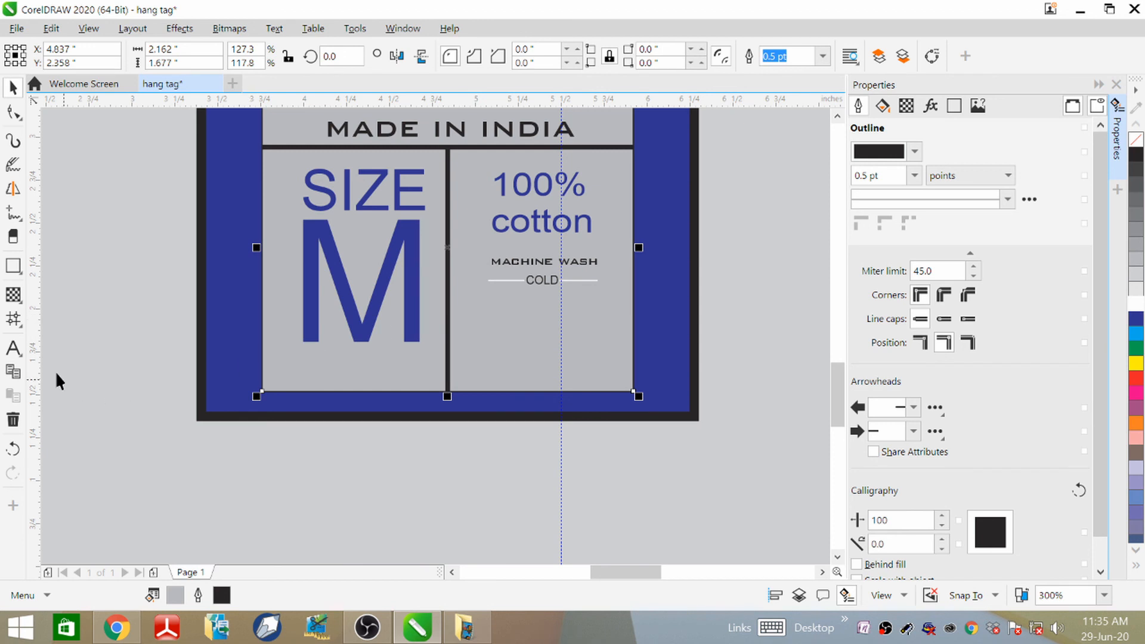
- Add the separate text "TUMBLE DRY" in 24 pt Arial in the fabric cell, near "COLD"
left_click(13, 347)
left_click(498, 319)
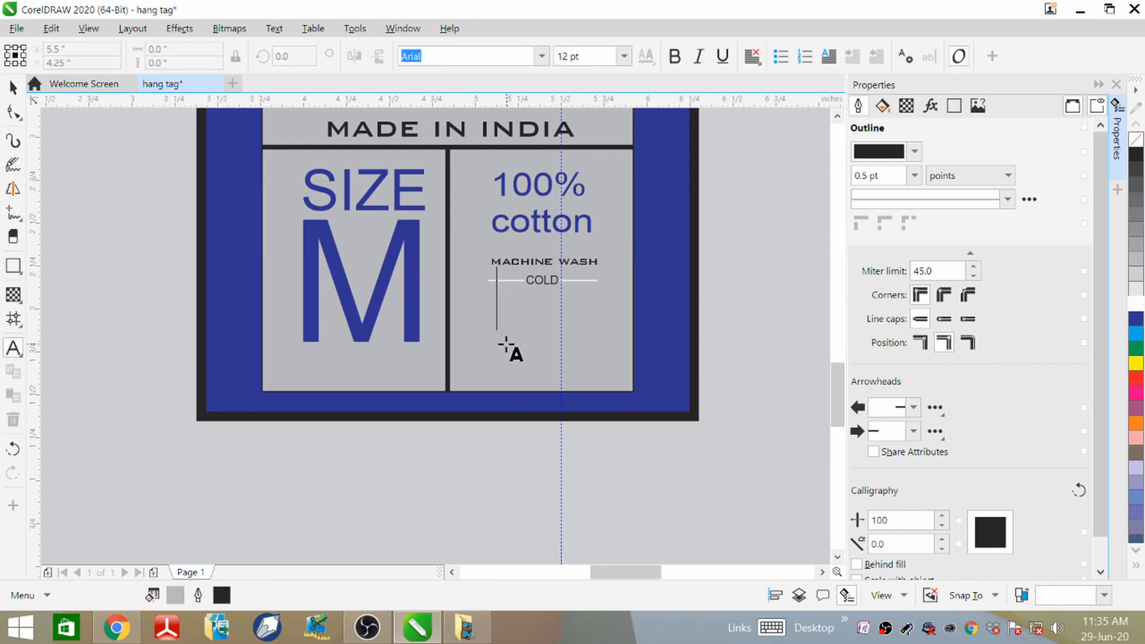
type("TU")
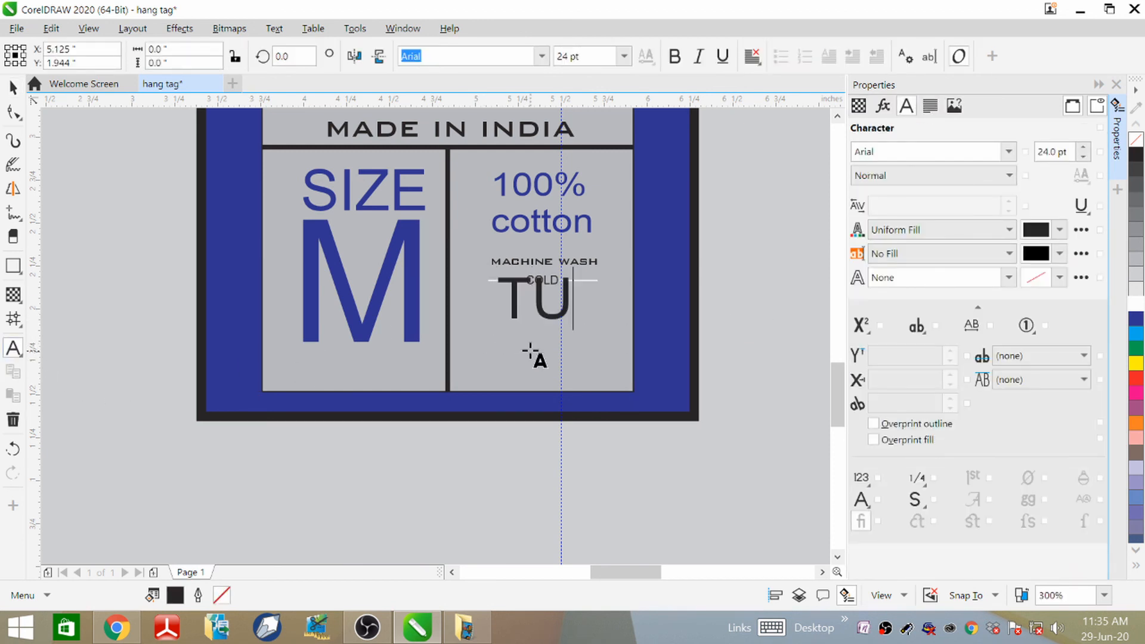
type("MBLE ")
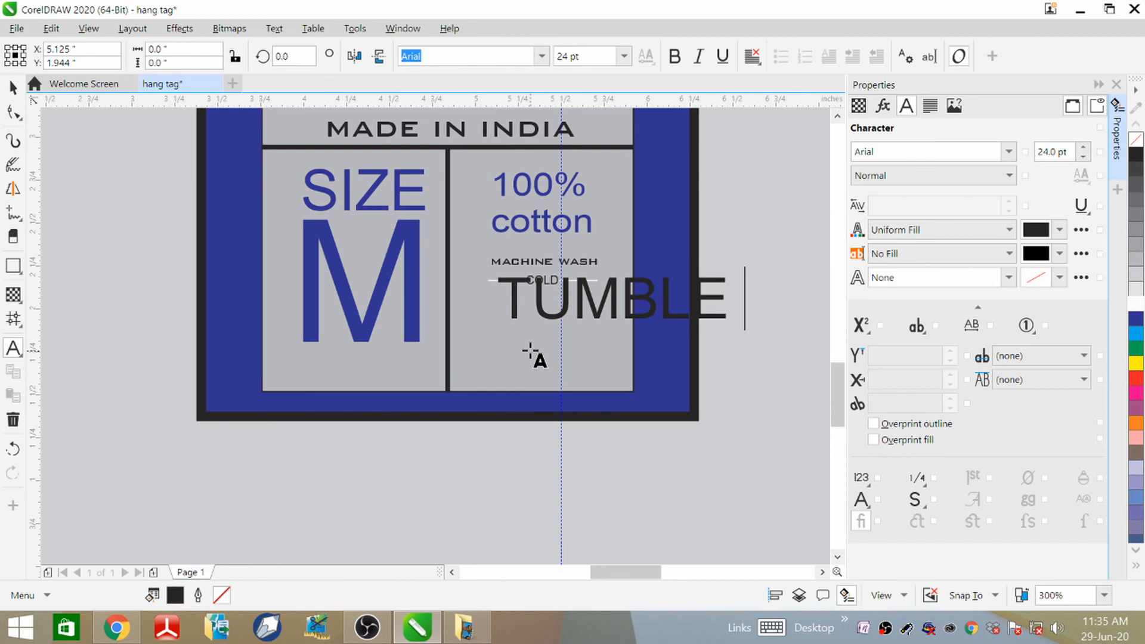
type("DRY")
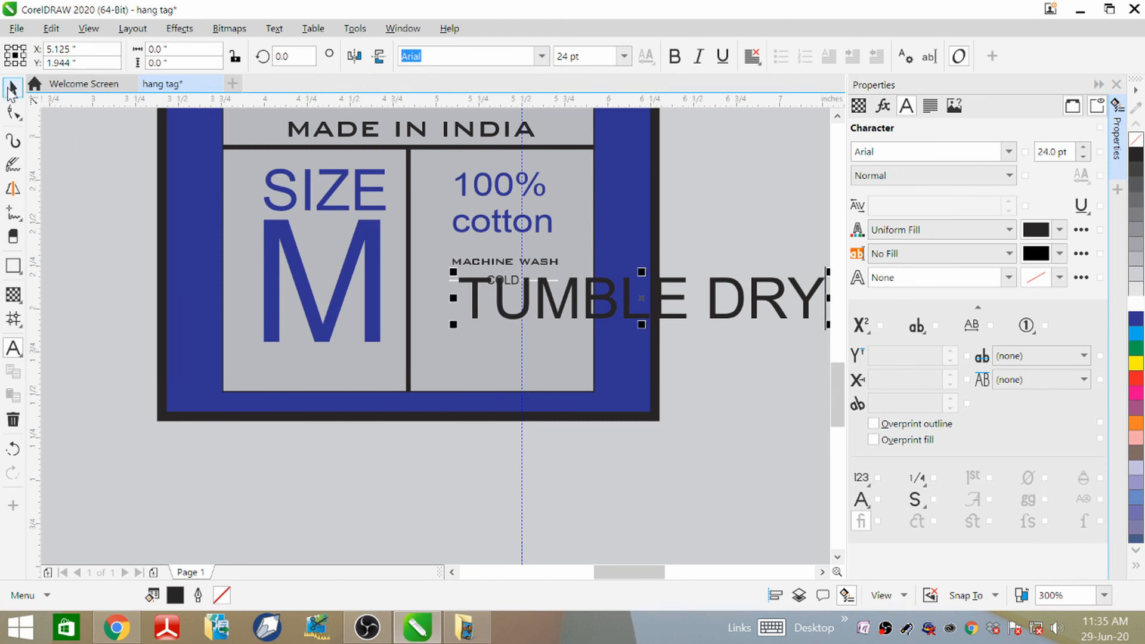
left_click(13, 88)
- Shrink the "TUMBLE DRY" text to about 5.8 pt and place it beneath "COLD"
left_click_drag(452, 266, 539, 298)
left_click_drag(785, 315, 570, 308)
left_click_drag(462, 306, 445, 302)
scroll(515, 327, "up", 2)
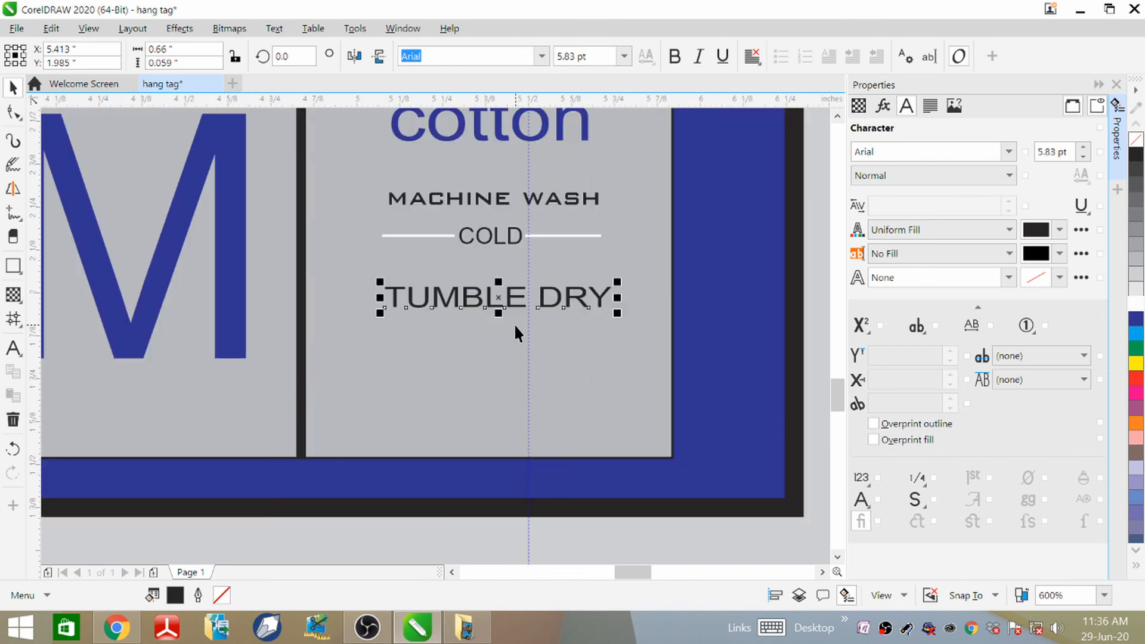
- Fit the width of "TUMBLE DRY" to the "machine wash" line above and change its font to Bell MT
left_click_drag(622, 282, 587, 307)
left_click_drag(490, 297, 505, 296)
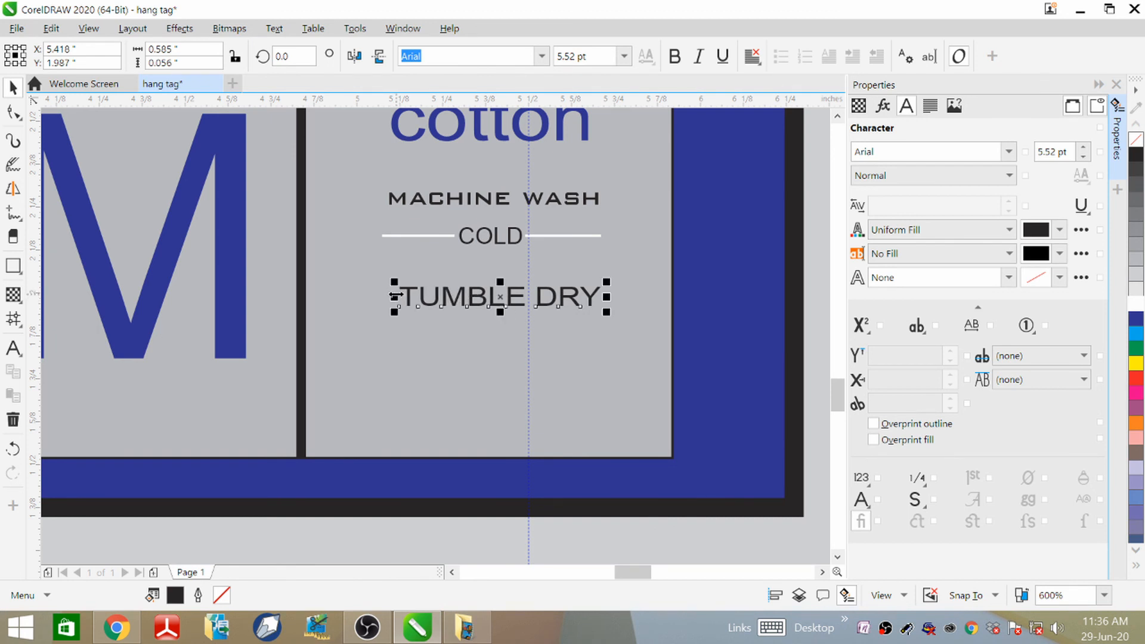
left_click_drag(395, 296, 383, 296)
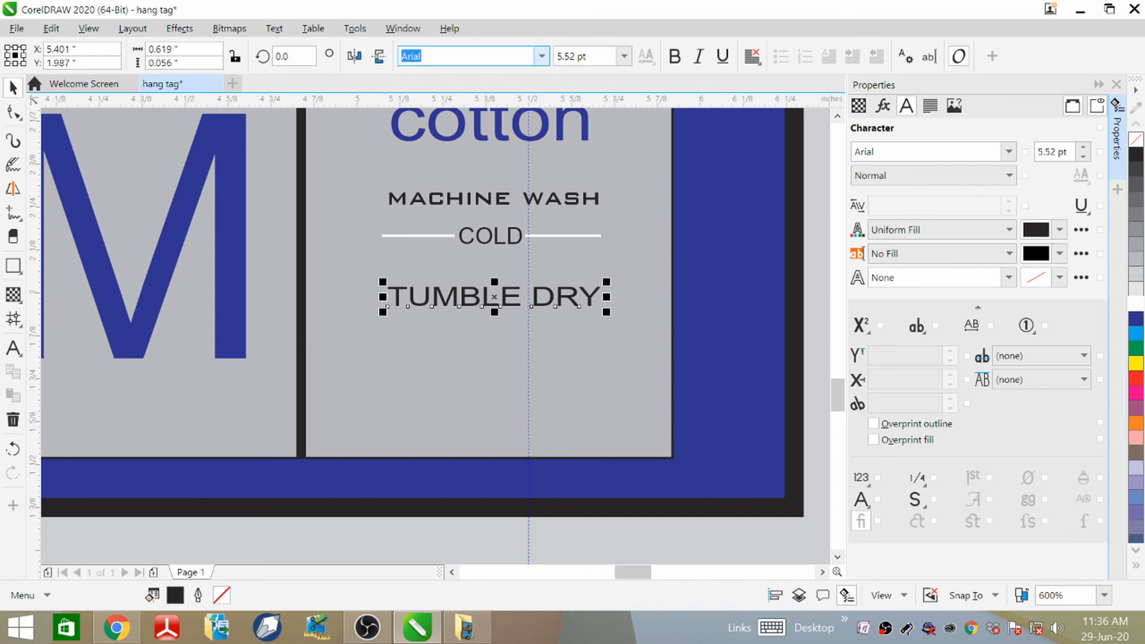
left_click(542, 56)
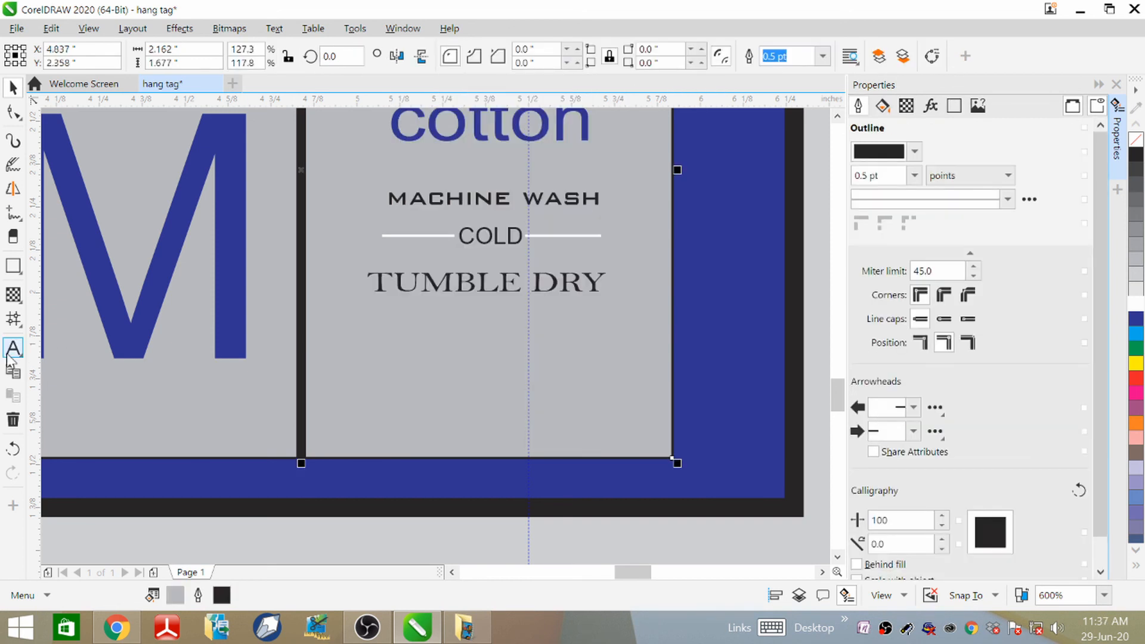
- Add the separate text "LOW" in 24 pt Arial in the fabric cell, near "TUMBLE DRY"
left_click(13, 349)
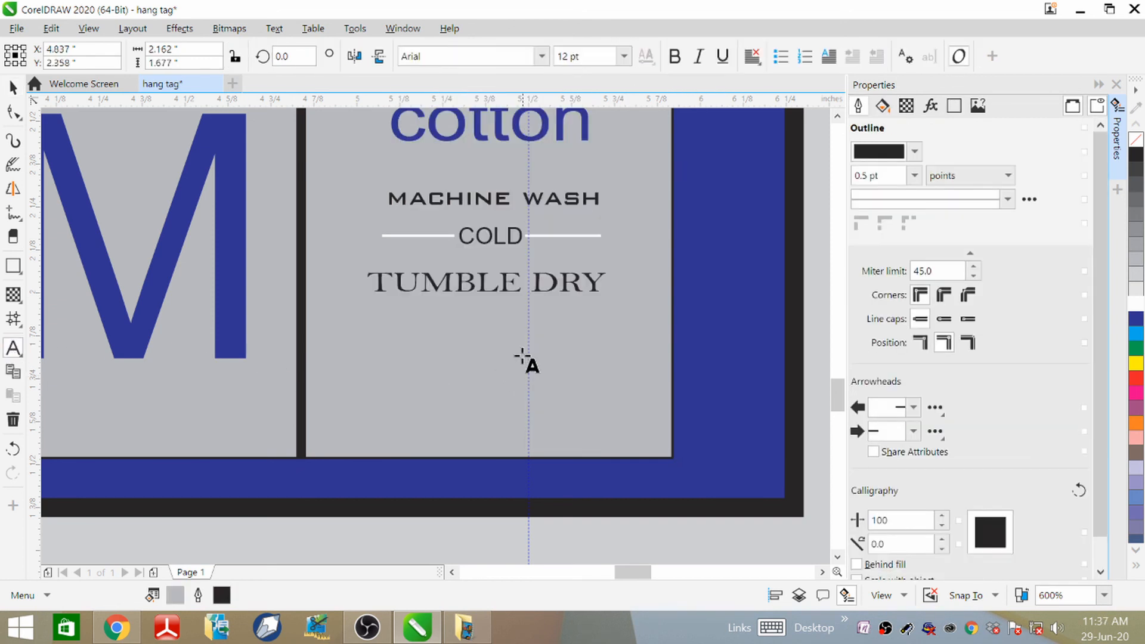
left_click(490, 358)
type("LOW")
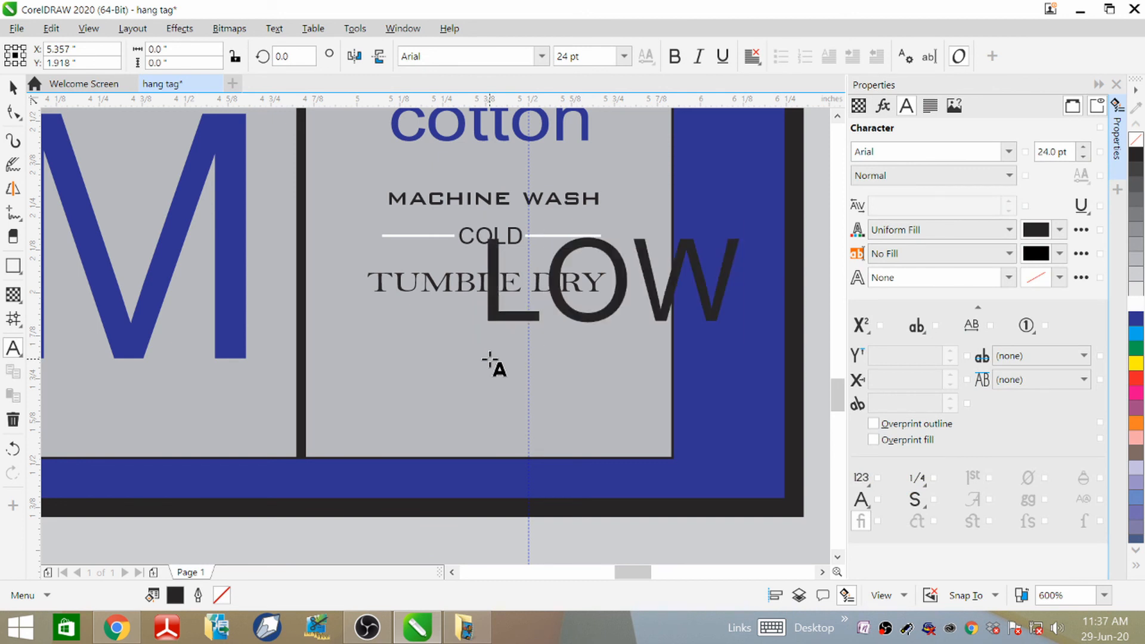
key("ctrl+space")
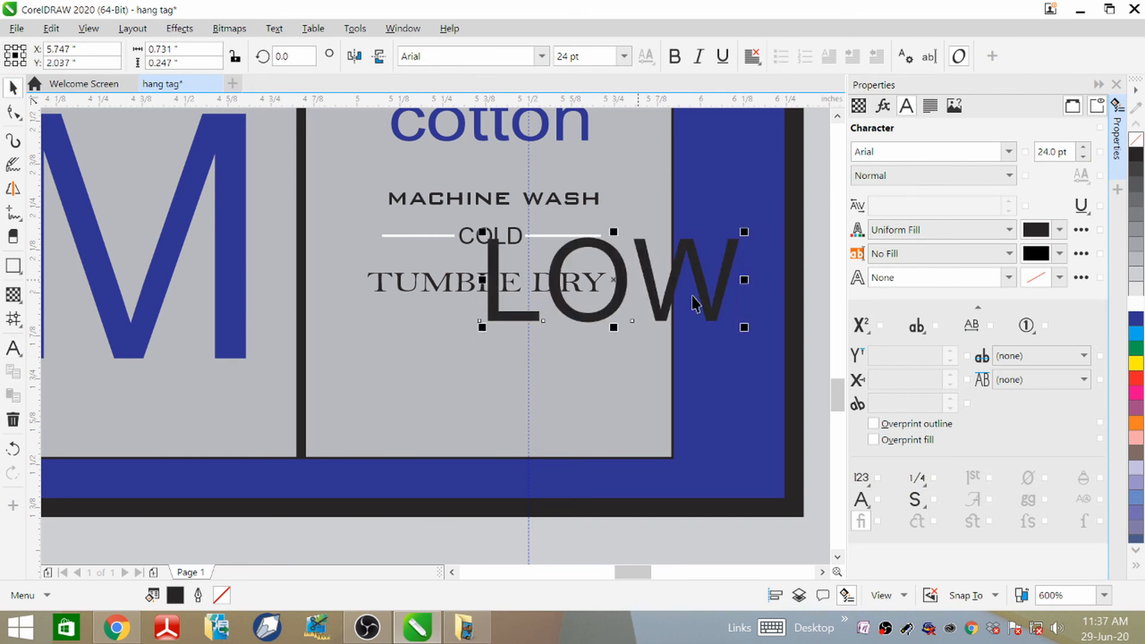
- Shrink the "LOW" text to about 5.3 pt and center it beneath "TUMBLE DRY"
left_click_drag(744, 231, 665, 307)
left_click_drag(505, 312, 495, 321)
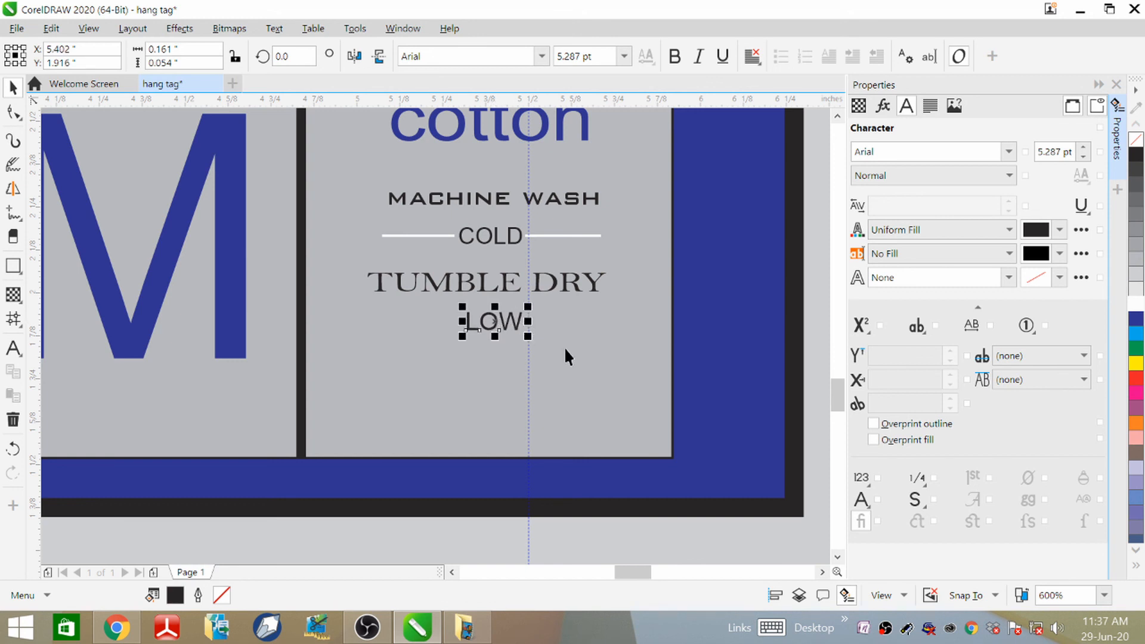
left_click(583, 325)
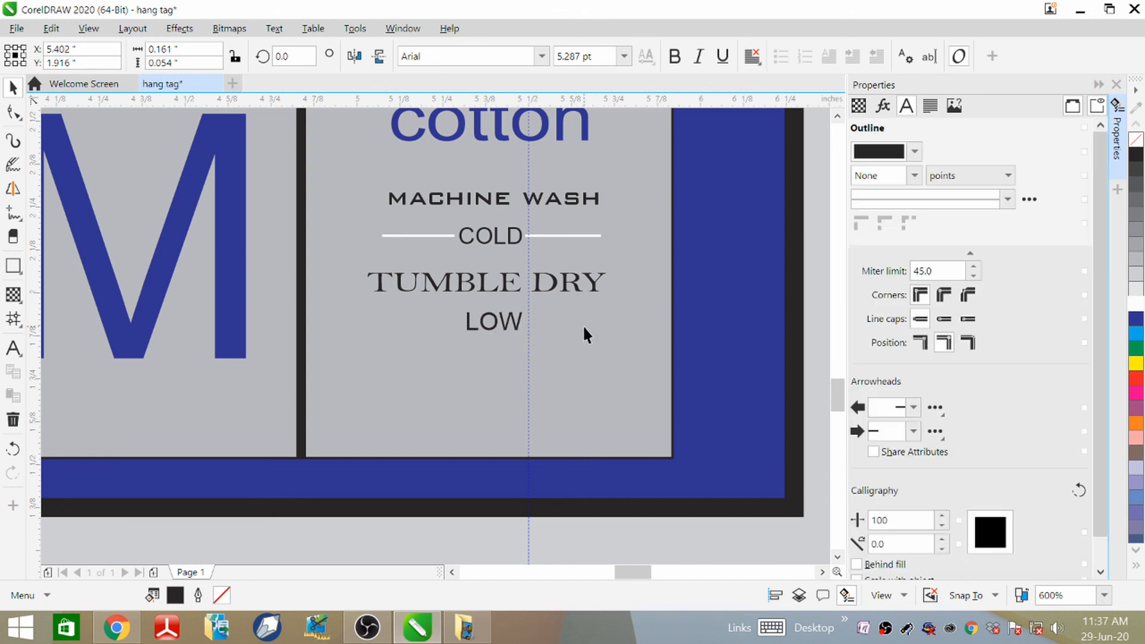
- Shift the black-outlined blue tag shape slightly to the left behind the grey panel
left_click(431, 255)
left_click_drag(772, 222, 743, 224)
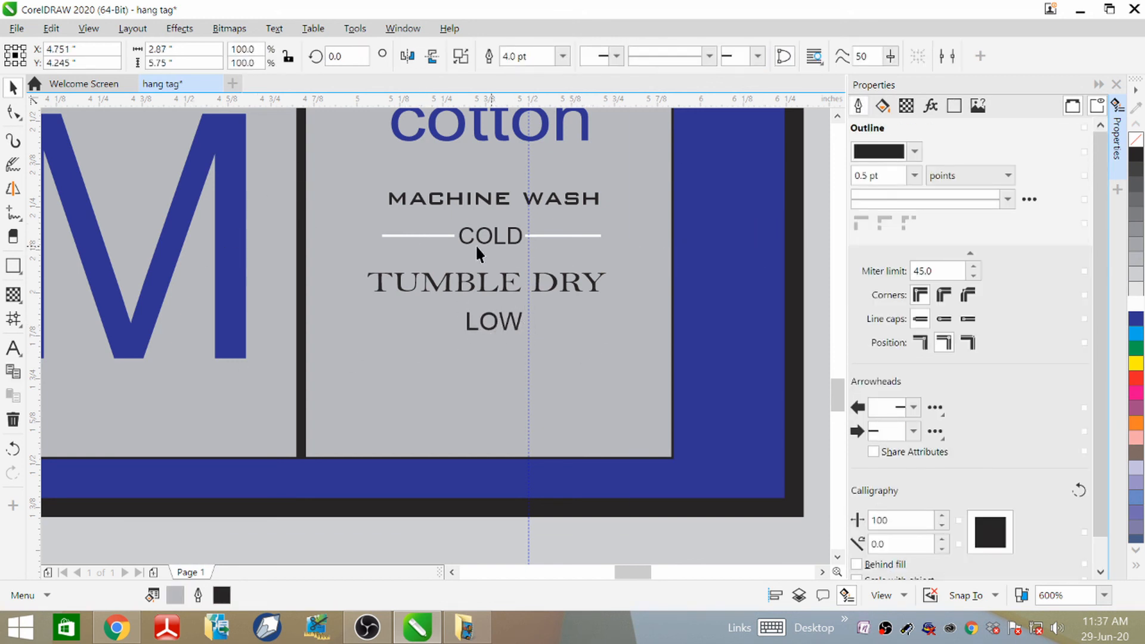
- Copy the two white lines beside "COLD" down to both sides of "LOW"
left_click(431, 236)
left_click_drag(421, 235, 425, 321)
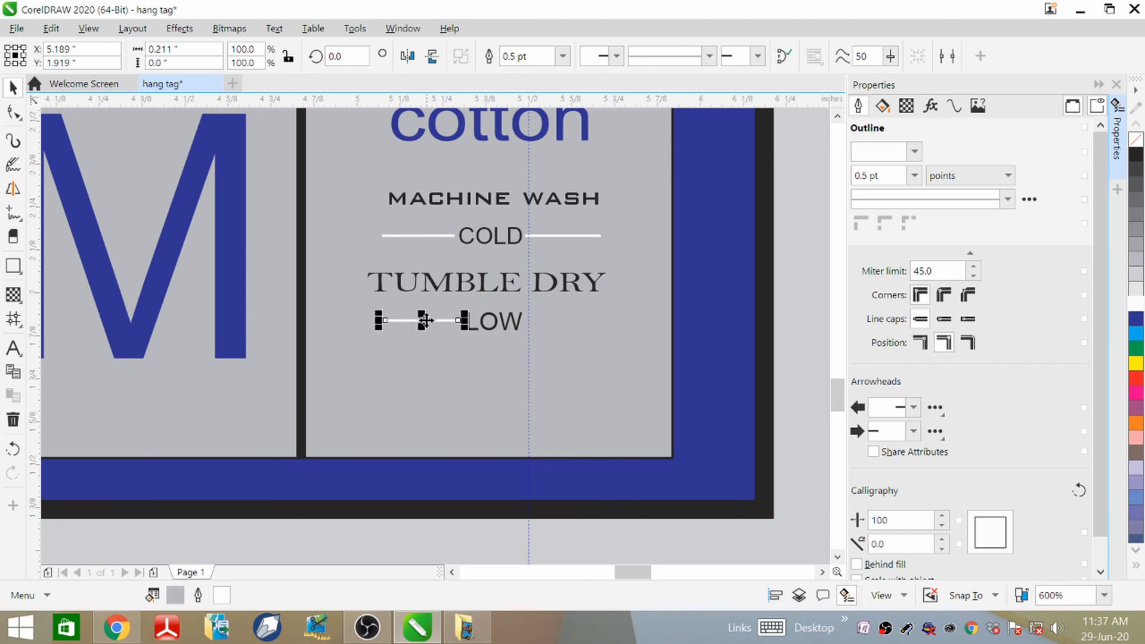
left_click(559, 236)
left_click_drag(558, 236, 564, 320)
left_click(671, 268)
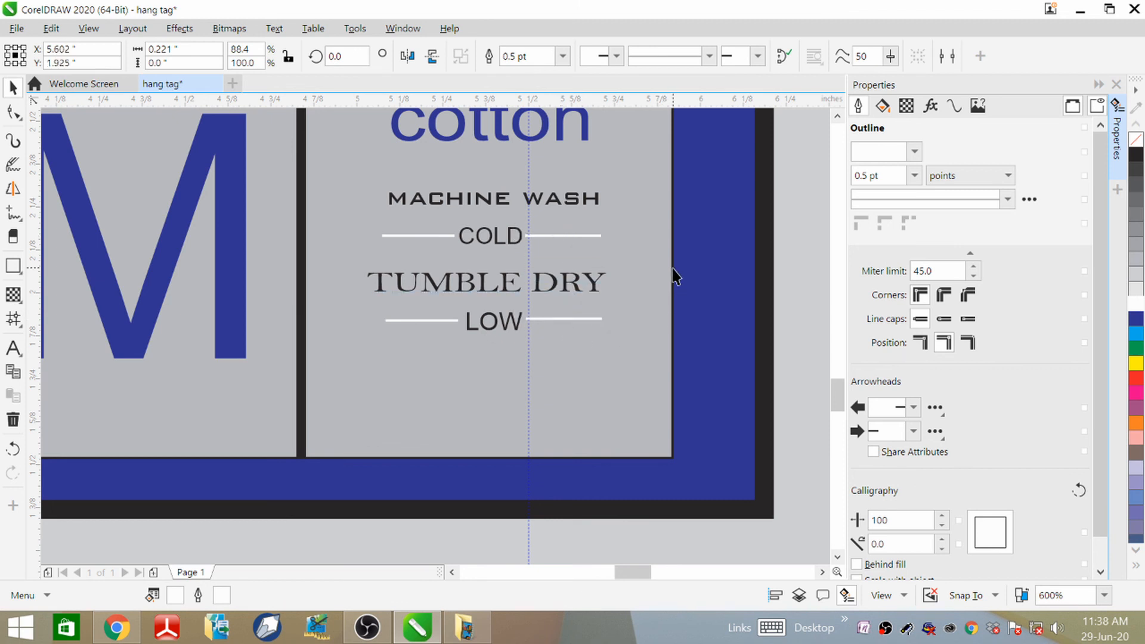
- Examine the care text up close and the overall layout of the hang tag
scroll(518, 349, "up", 2)
scroll(519, 349, "down", 1)
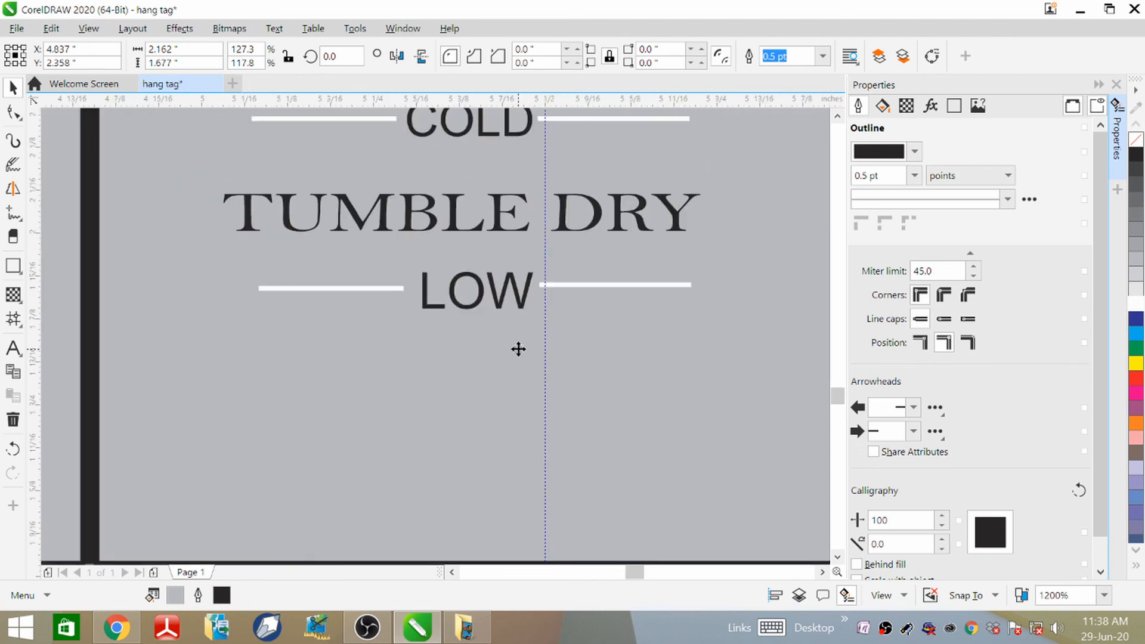
scroll(587, 292, "down", 4)
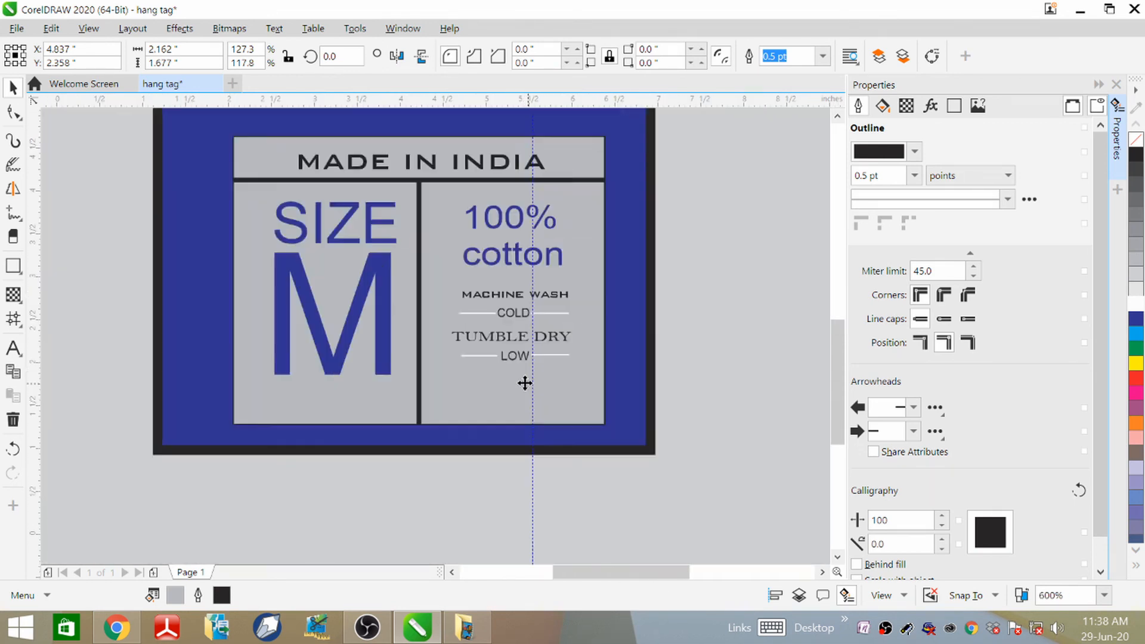
scroll(459, 400, "down", 1)
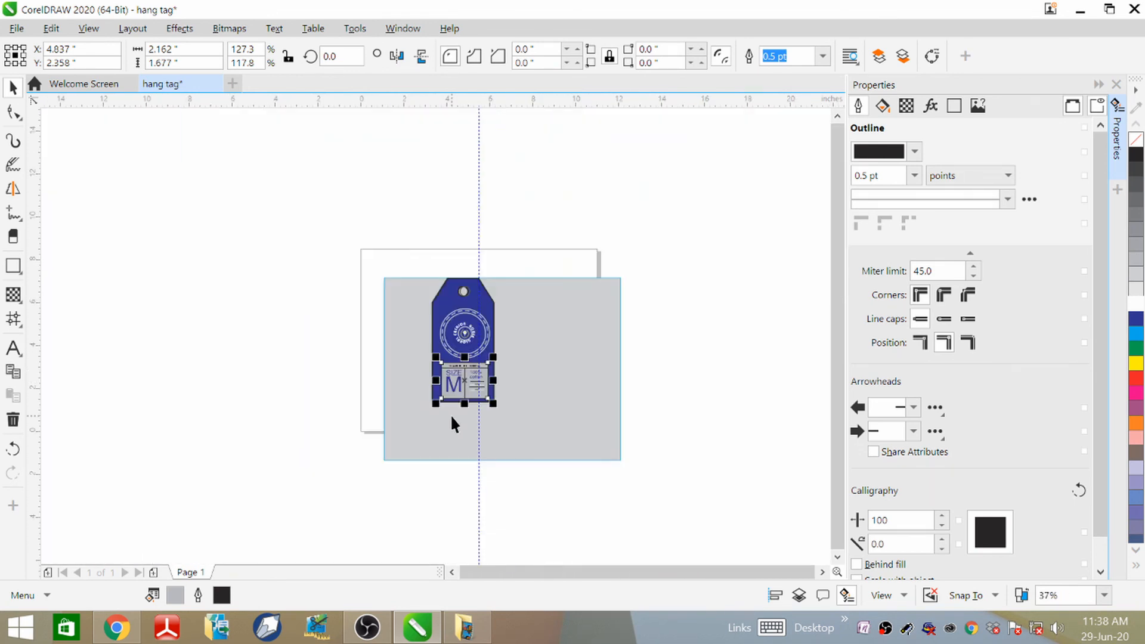
scroll(477, 370, "up", 2)
scroll(516, 288, "down", 3)
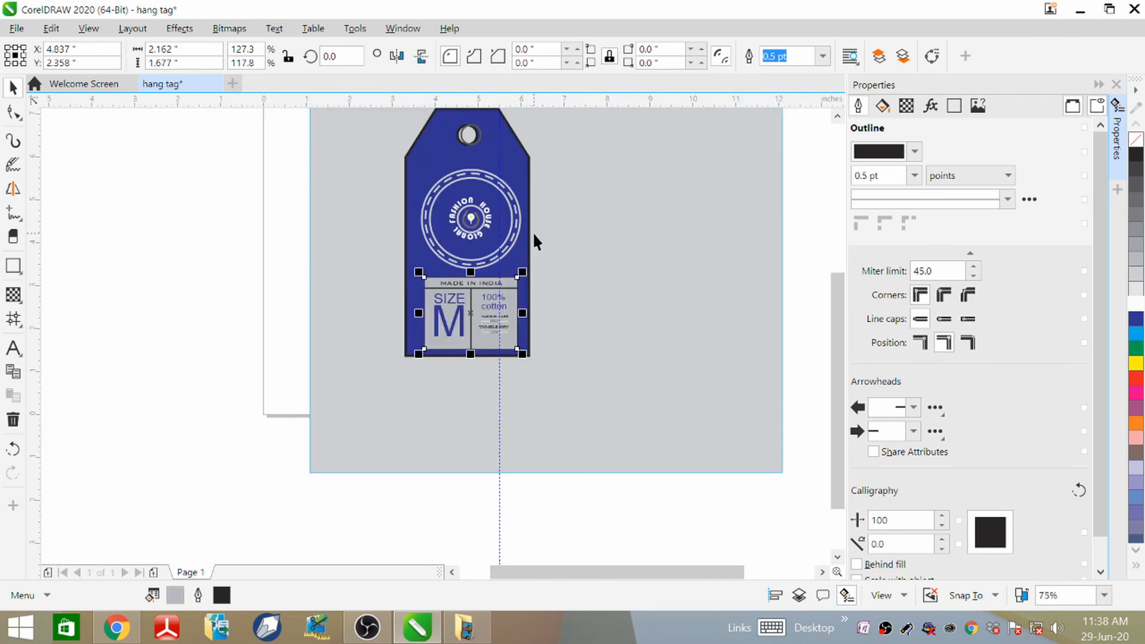
scroll(386, 358, "down", 1)
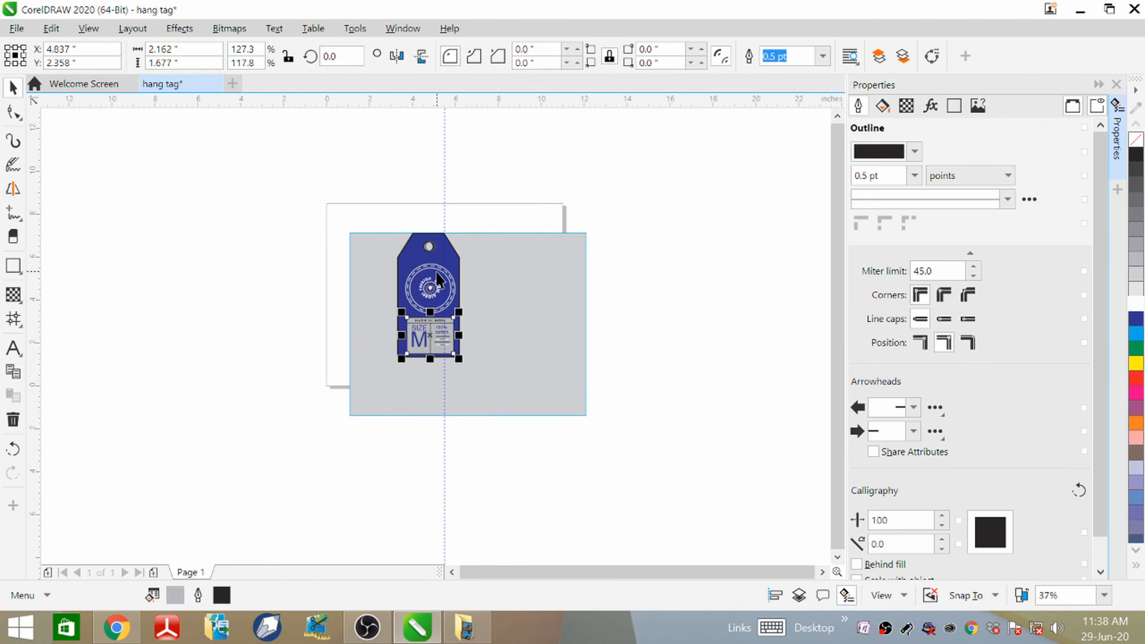
- Recolor the "machine wash", "COLD", "TUMBLE DRY" and "LOW" texts in the dark blue of the tag
left_click(440, 371)
scroll(439, 357, "up", 3)
left_click(468, 203)
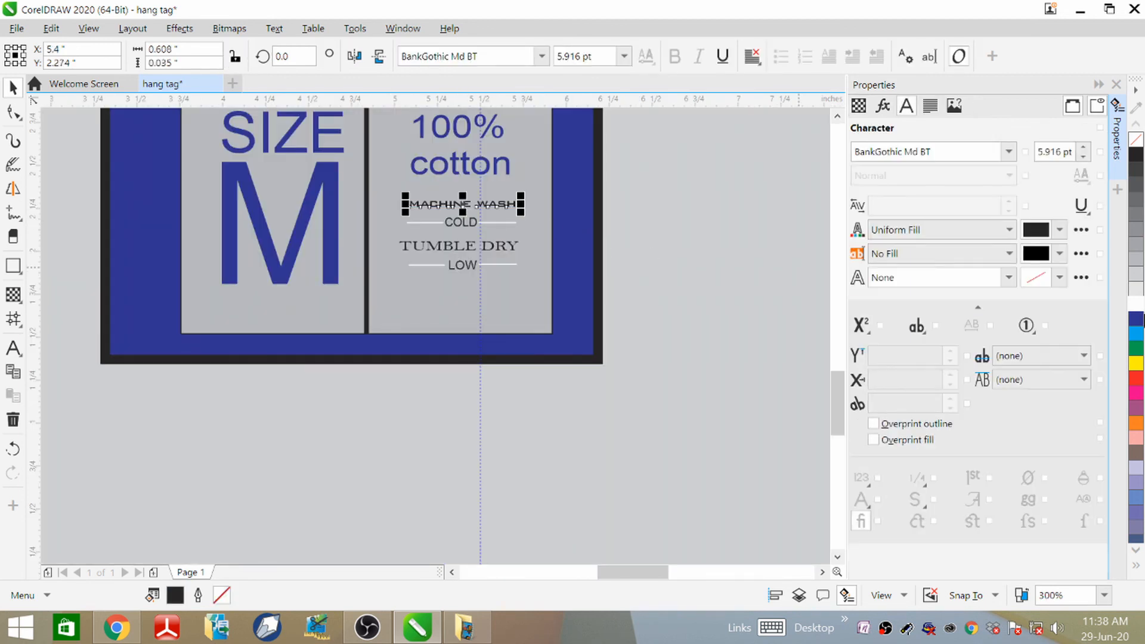
left_click(1138, 321)
left_click(467, 228)
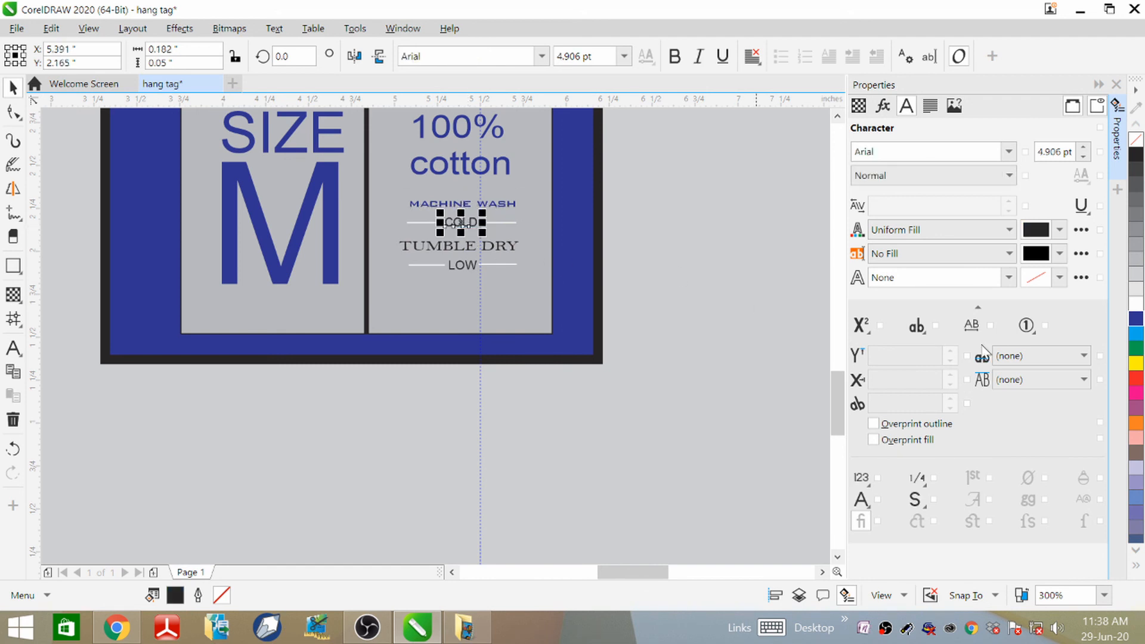
left_click(1136, 327)
left_click(464, 247)
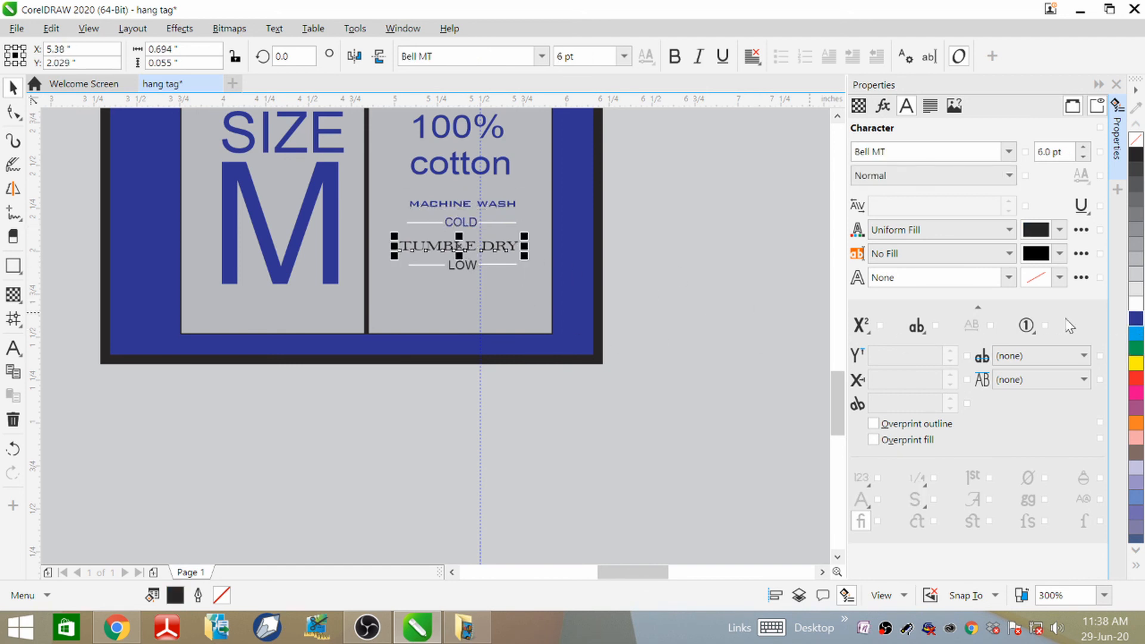
left_click(1140, 326)
left_click(457, 269)
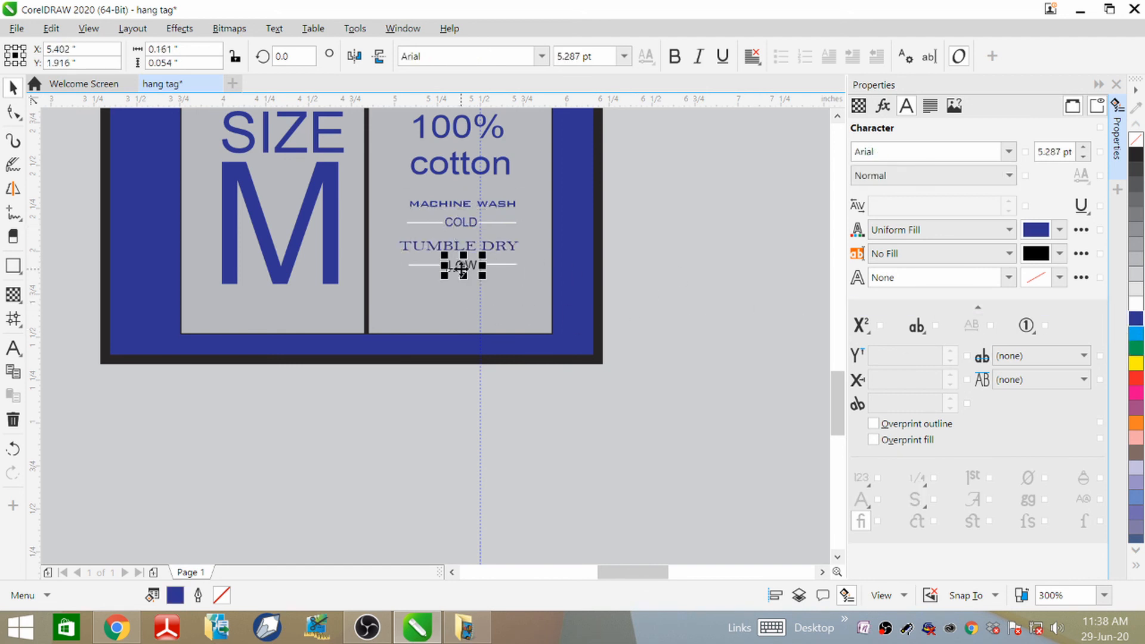
- Recolor the "MADE IN INDIA" heading of the grey panel in the dark blue of the tag
scroll(343, 280, "down", 2)
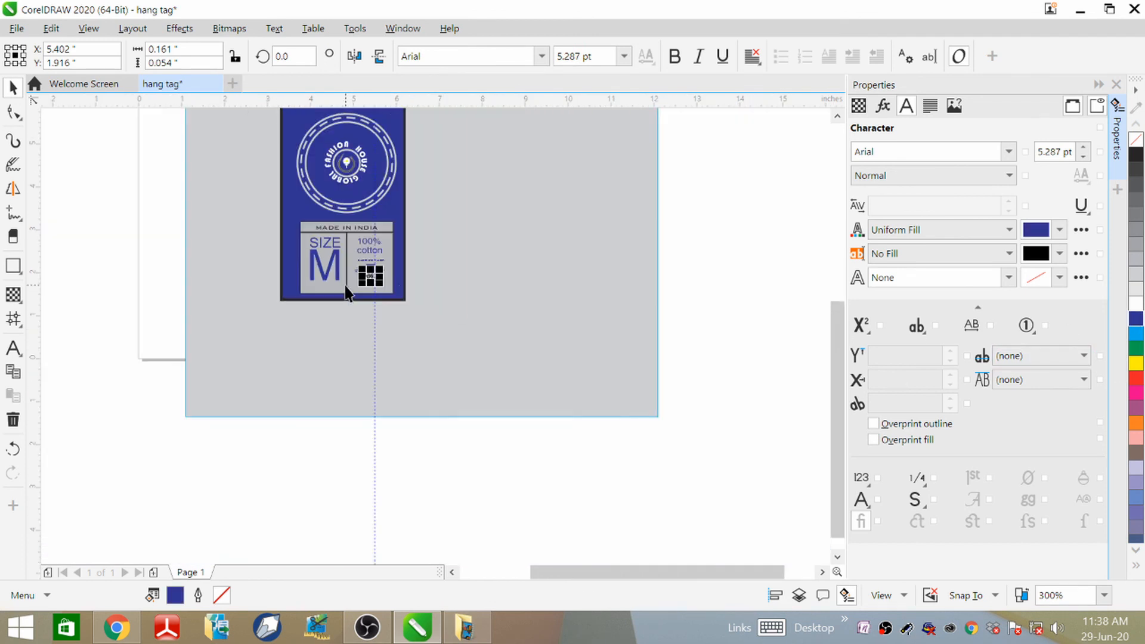
scroll(391, 249, "up", 1)
left_click(313, 203)
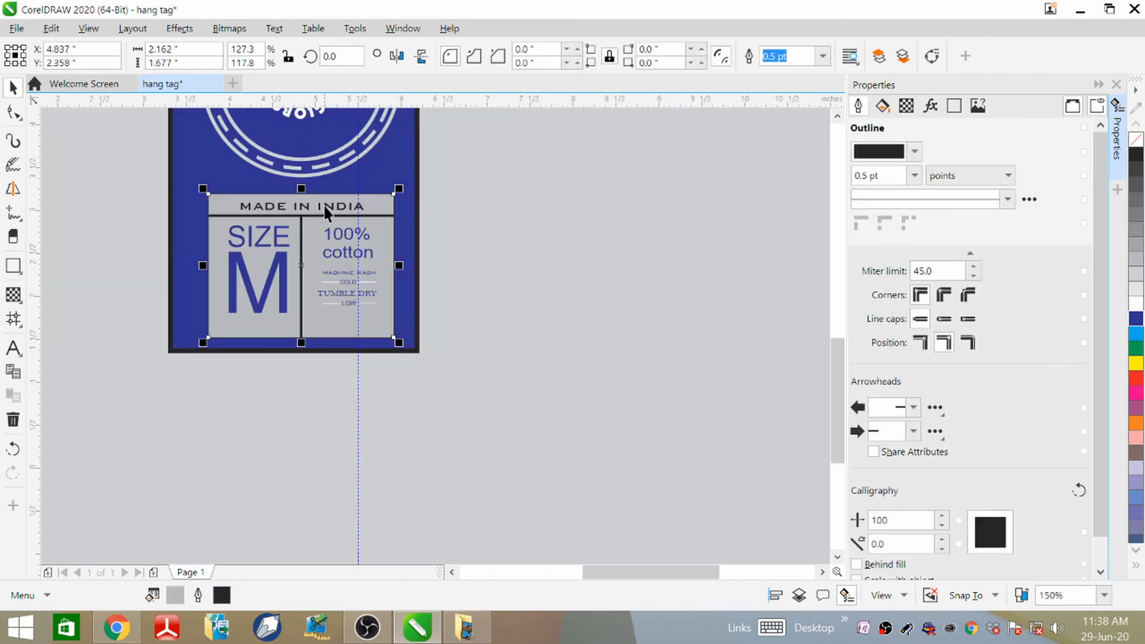
left_click(324, 205)
left_click(1140, 326)
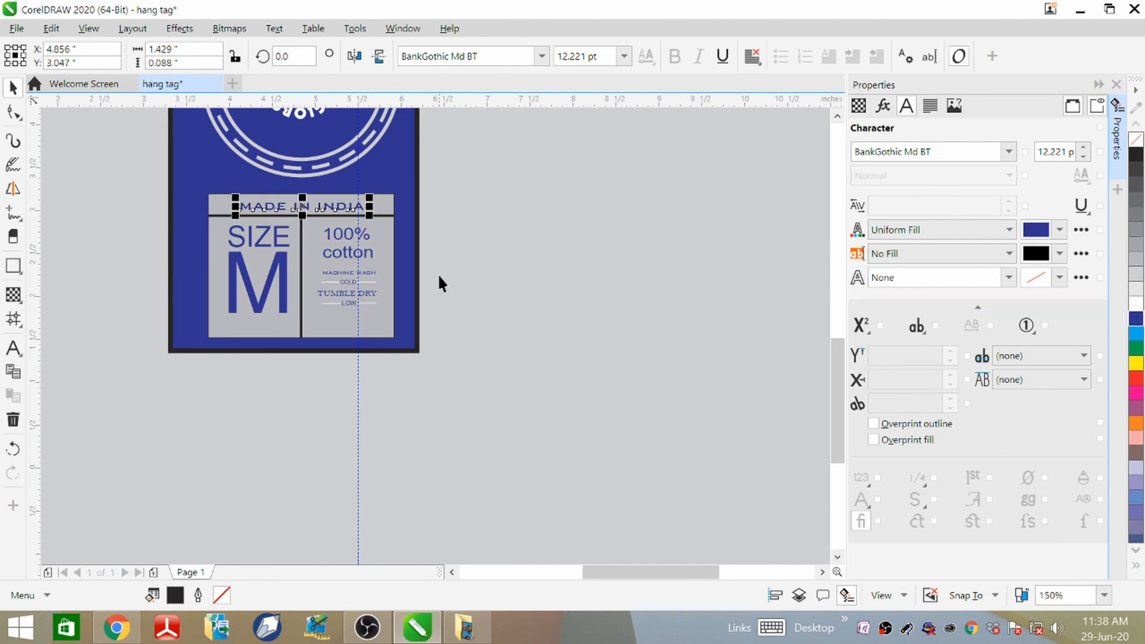
left_click(563, 268)
- Pull the offset dark grey circle outline away from the tag's hole and delete it
scroll(563, 268, "down", 2)
scroll(510, 175, "up", 1)
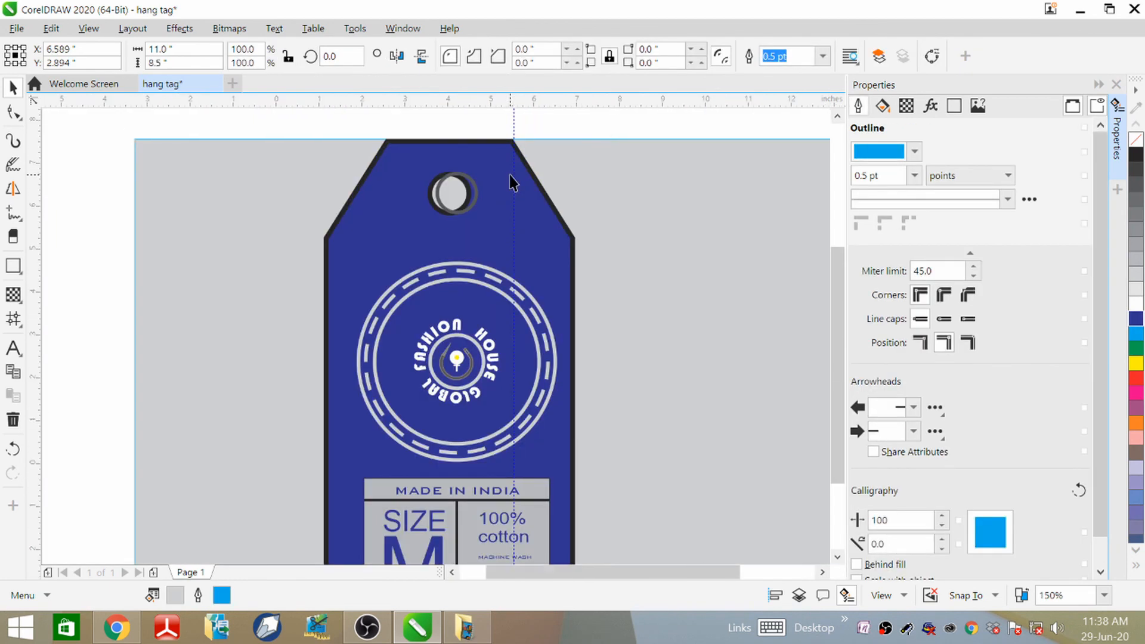
scroll(510, 175, "down", 1)
left_click(576, 327)
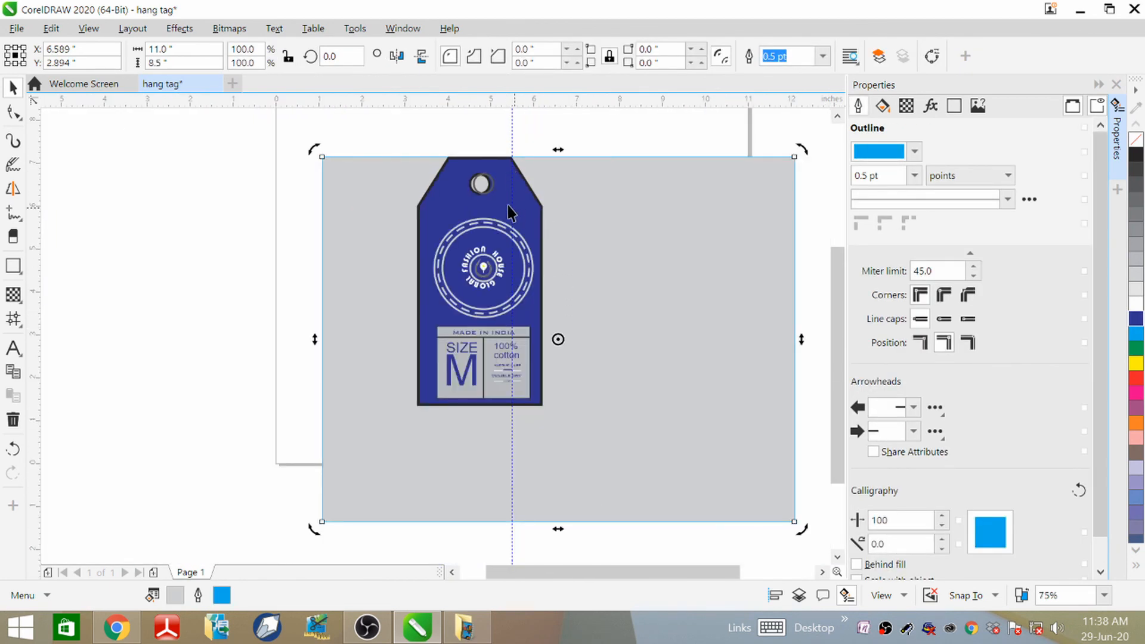
left_click(484, 185)
scroll(481, 182, "up", 1)
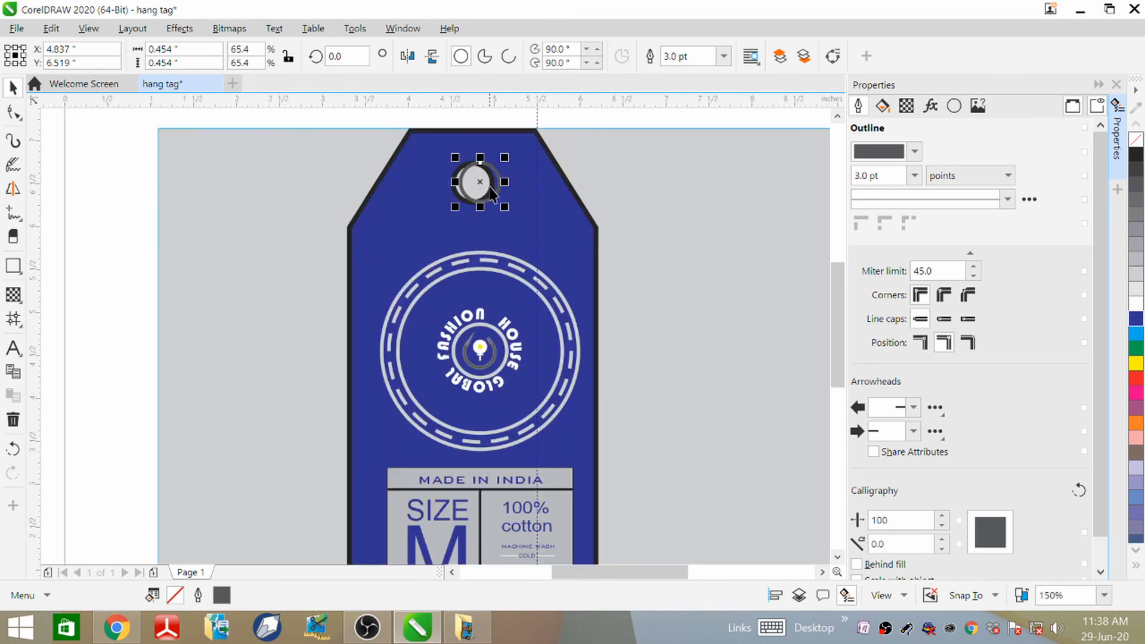
left_click_drag(480, 182, 266, 203)
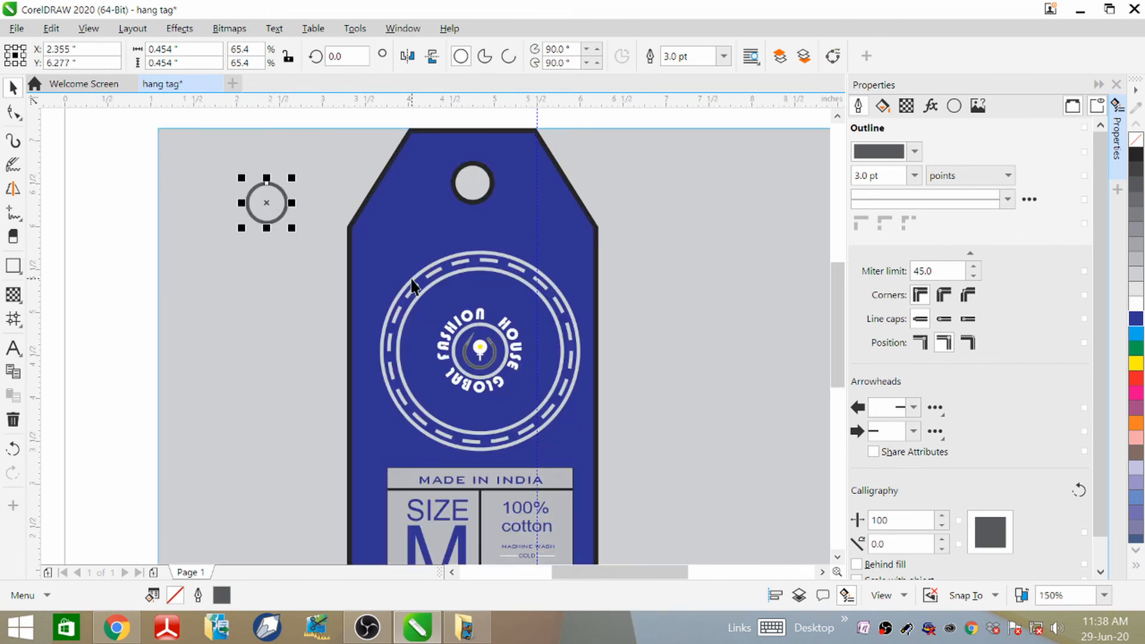
key("Delete")
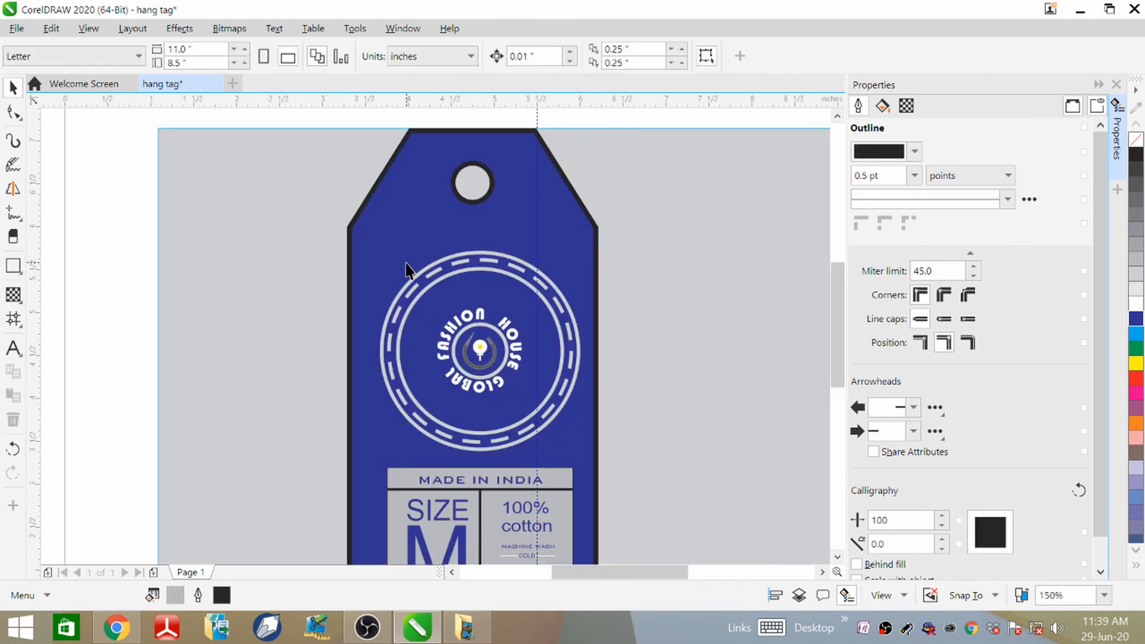
- Delete the vertical guideline running through the hang tag
scroll(407, 269, "down", 2)
scroll(433, 291, "up", 1)
scroll(432, 286, "up", 1)
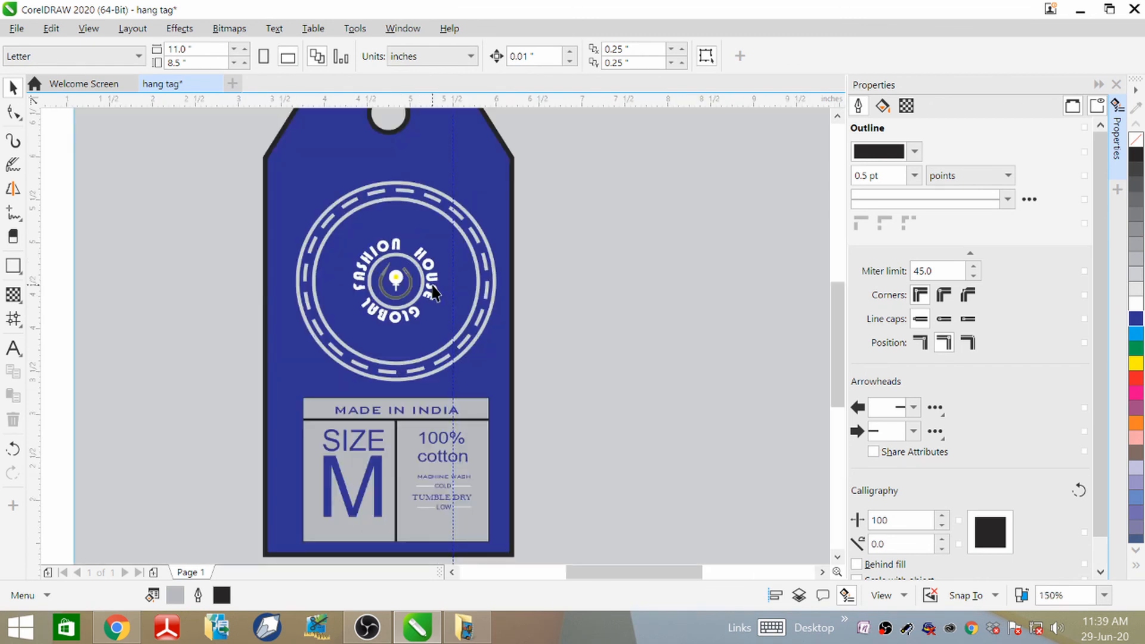
scroll(433, 286, "down", 1)
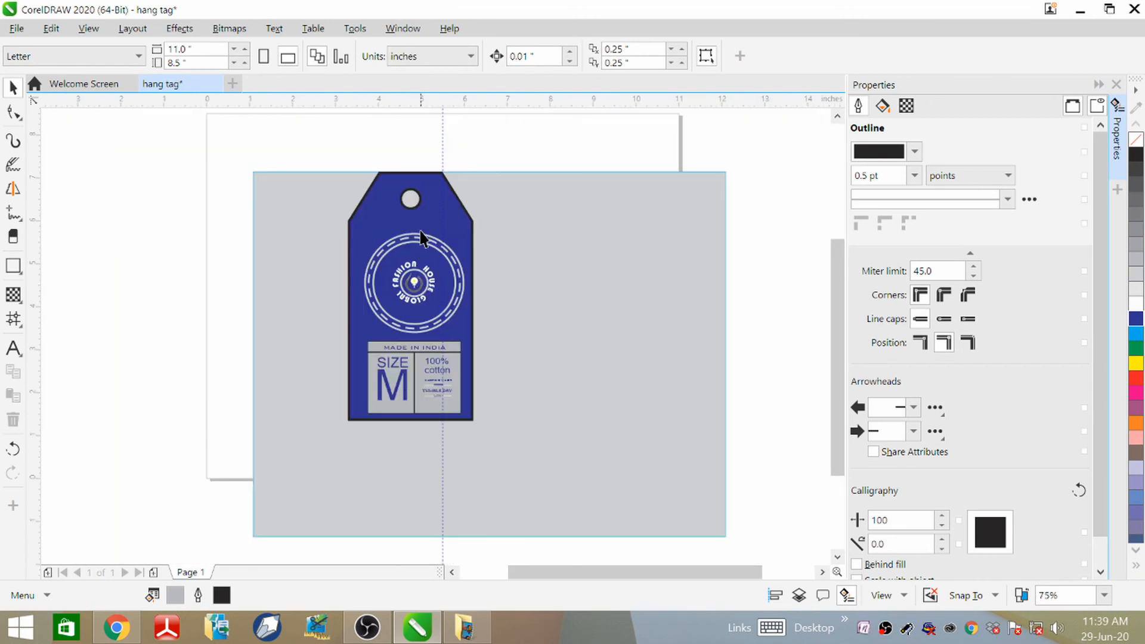
scroll(442, 162, "up", 1)
left_click_drag(447, 148, 447, 163)
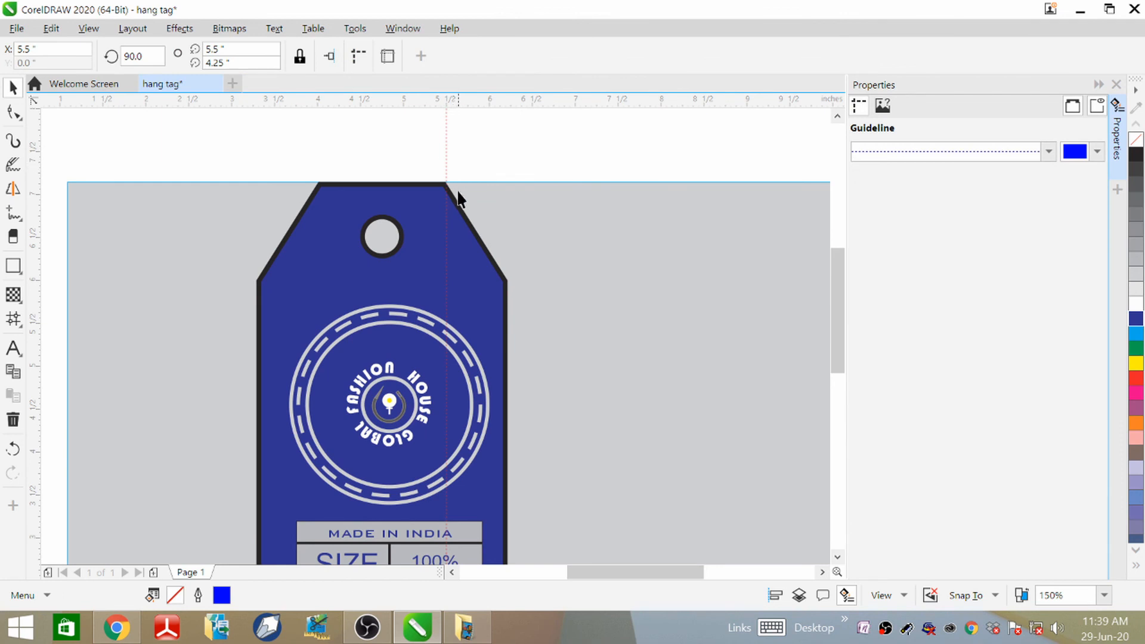
key("Escape")
scroll(546, 196, "down", 1)
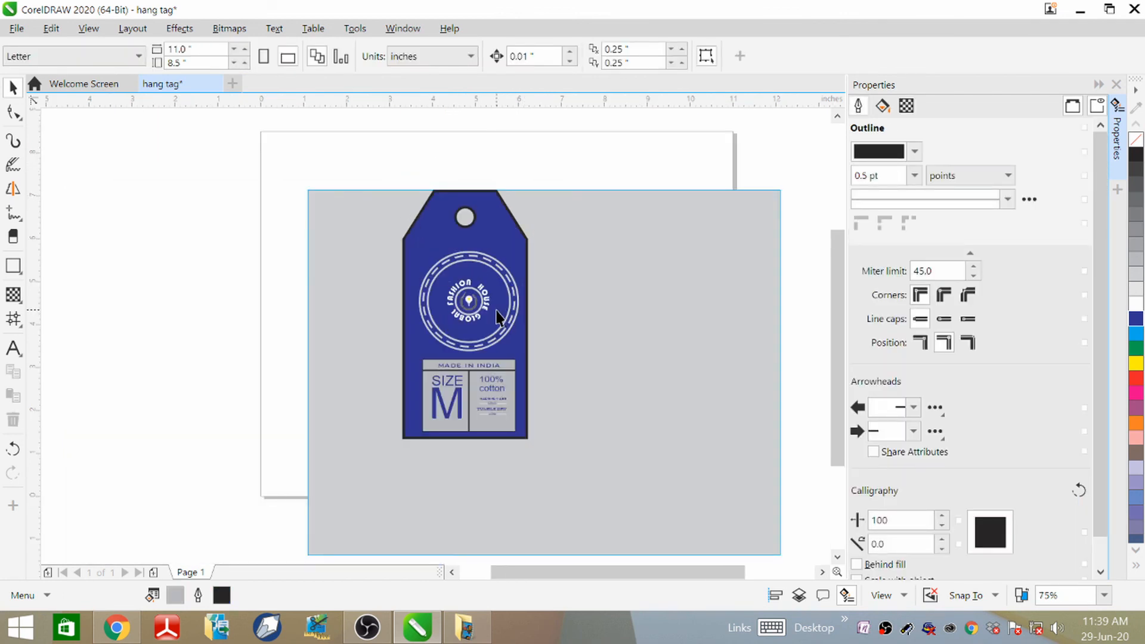
- Group all the objects of the hang tag, leaving out the grey background
left_click_drag(388, 176, 536, 435)
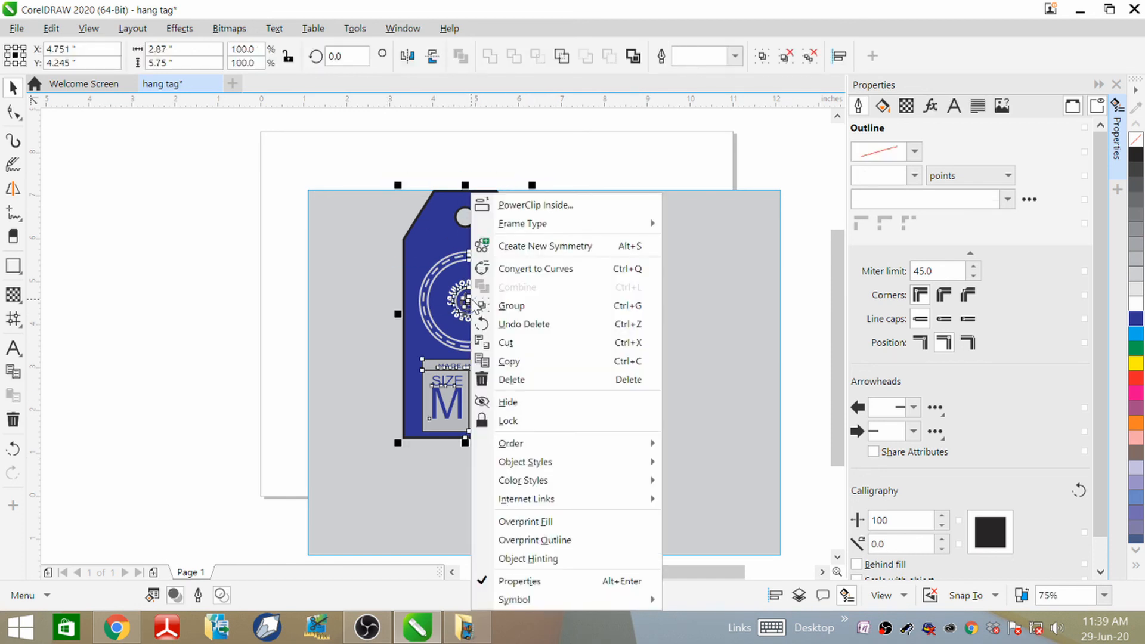
left_click(545, 307)
scroll(525, 226, "down", 2)
scroll(532, 245, "up", 1)
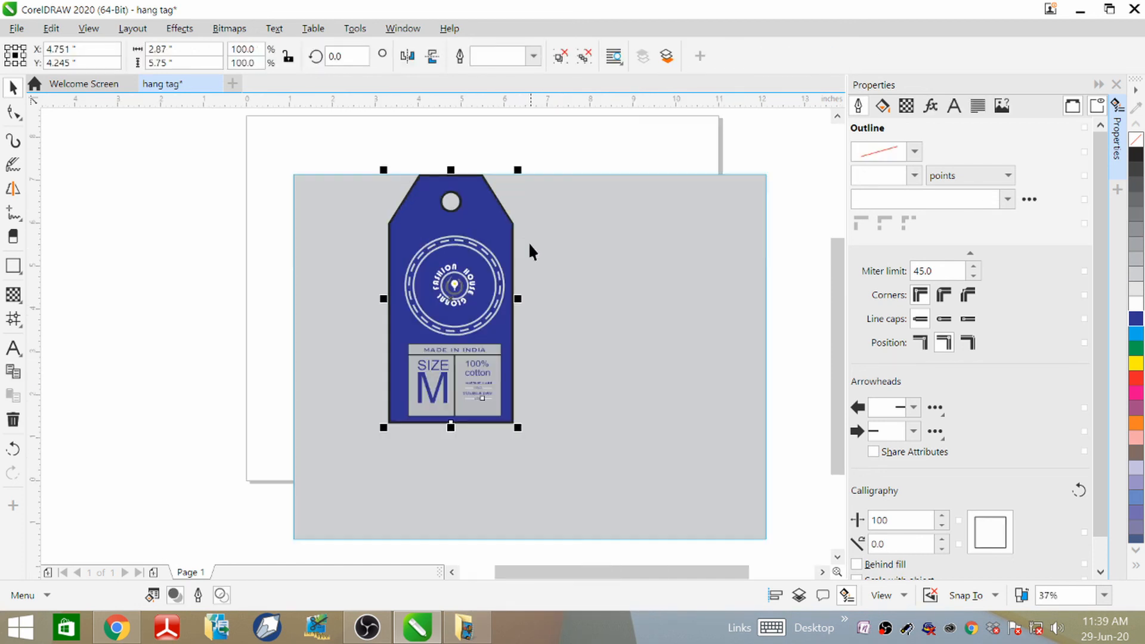
- Rotate the grouped tag to about 359.85° and move it near the middle of the grey background, at about X 7.01, Y 2.44 inches
left_click(456, 283)
left_click_drag(519, 169, 495, 254)
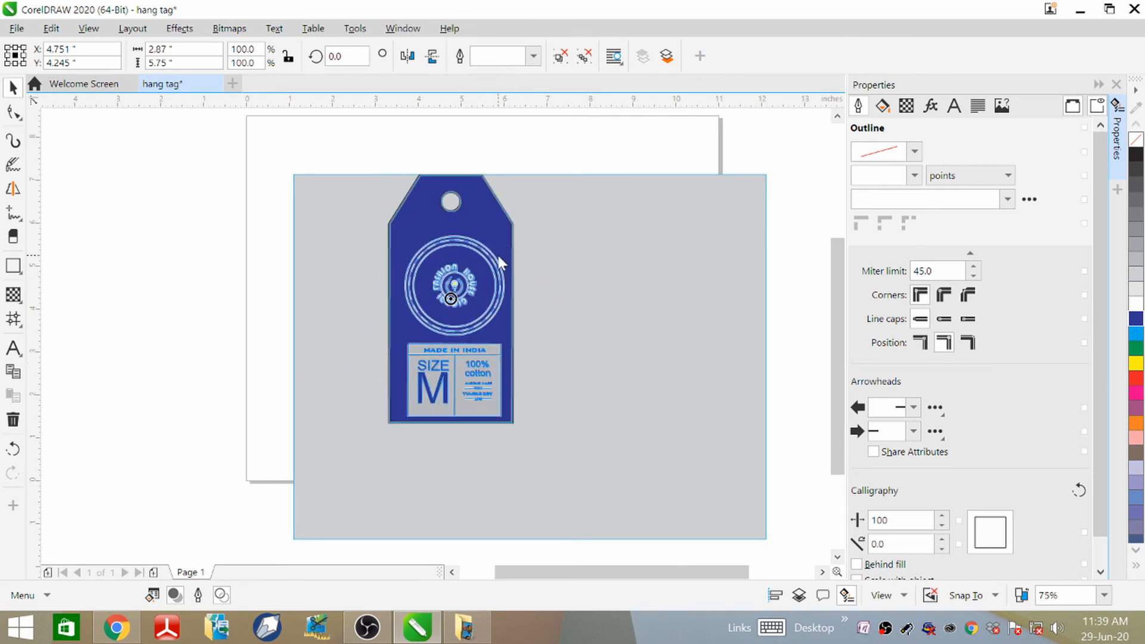
left_click(565, 313)
left_click(467, 301)
left_click_drag(460, 292, 554, 352)
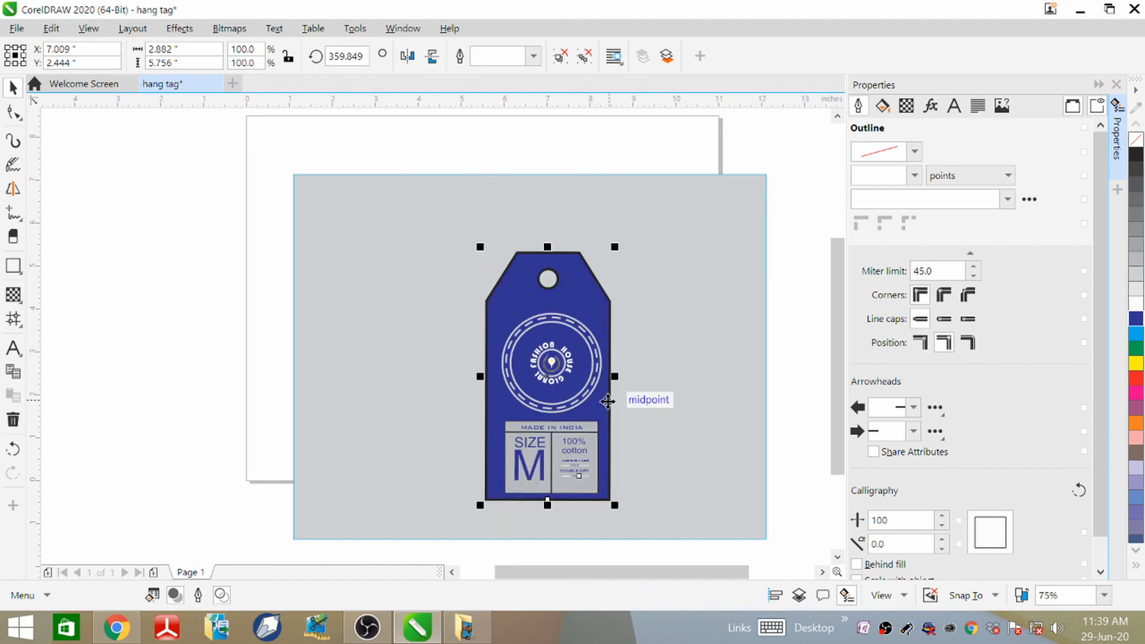
scroll(516, 253, "up", 3)
scroll(511, 263, "down", 3)
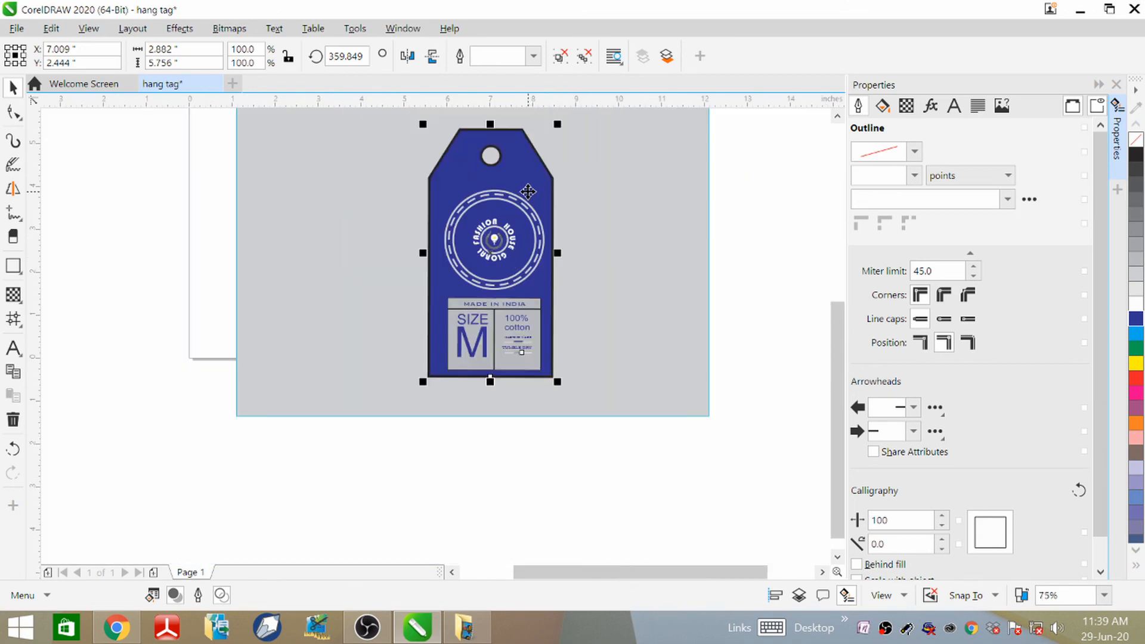
scroll(527, 191, "up", 2)
scroll(527, 191, "down", 2)
scroll(527, 192, "up", 2)
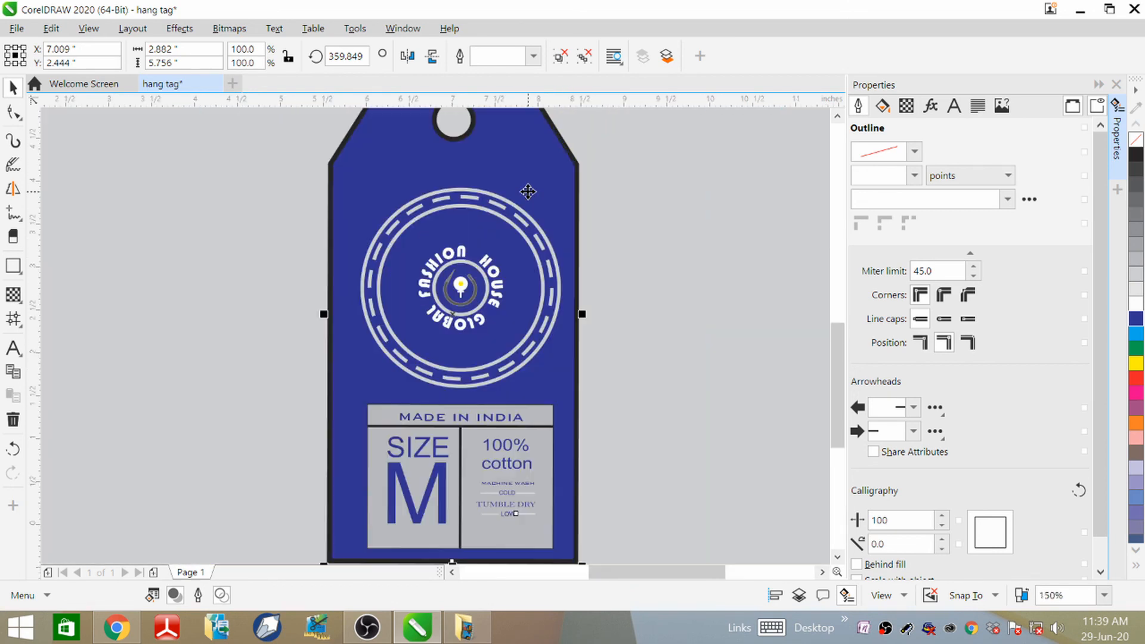